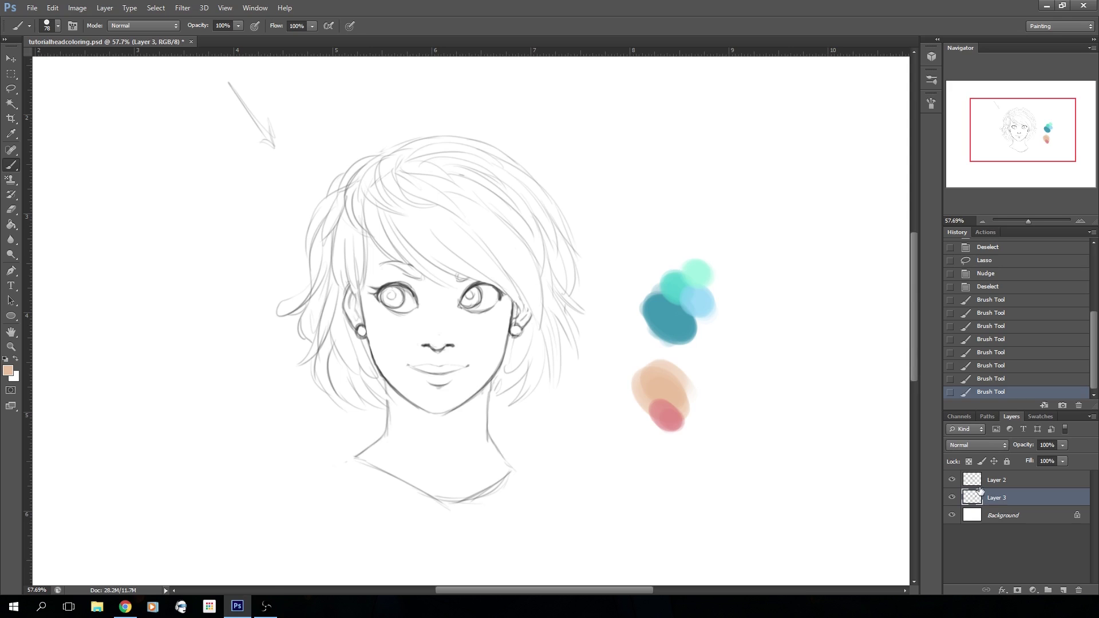
# Set the blend mode of the line-art layer, Layer 2, to Multiply.
pyautogui.click(952, 480)
pyautogui.click(952, 481)
pyautogui.click(984, 478)
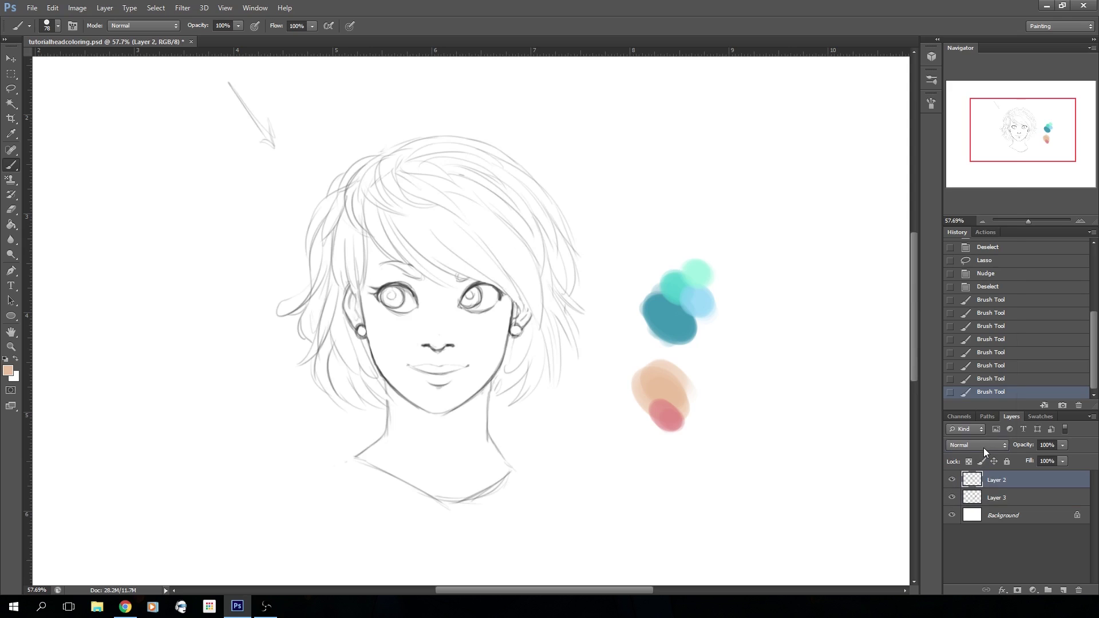
pyautogui.click(983, 448)
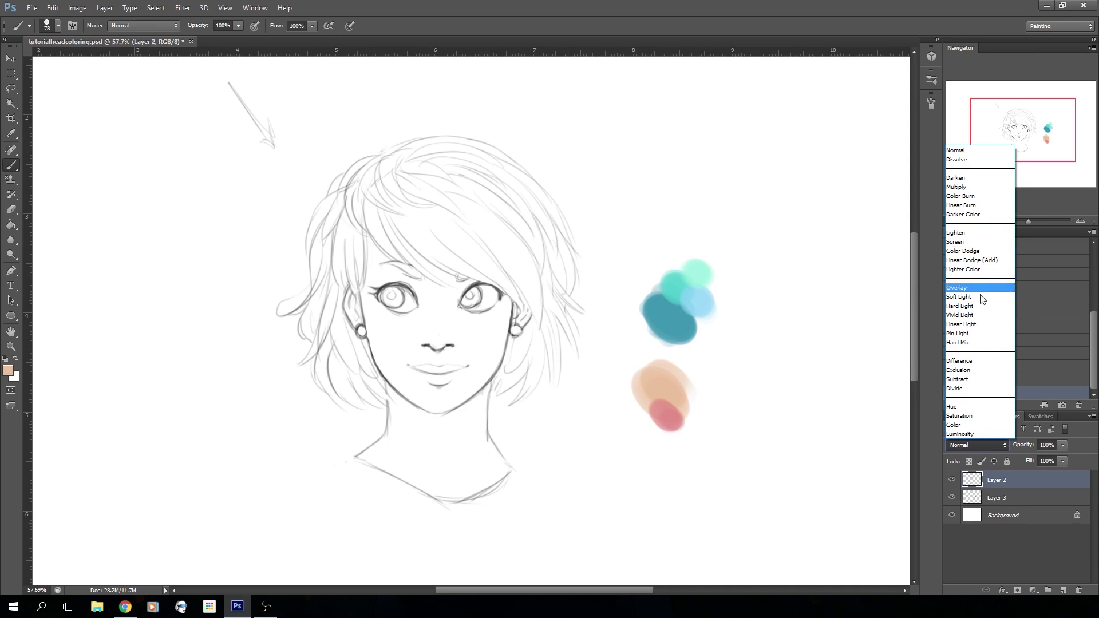
pyautogui.click(963, 188)
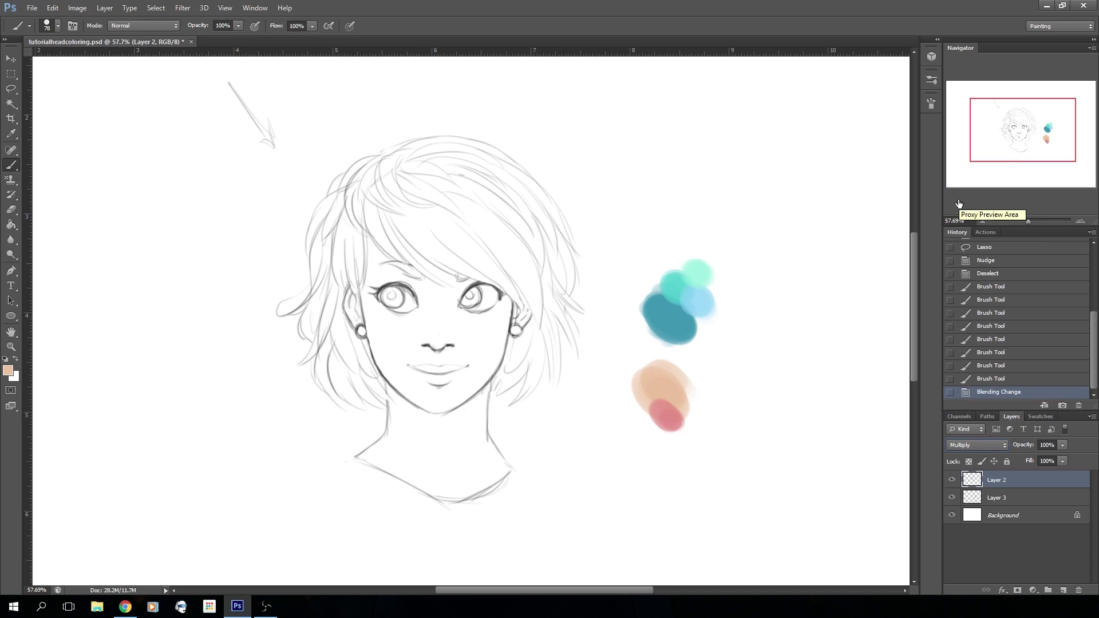
# Add a new layer directly above Layer 3 and check the brush settings.
pyautogui.click(993, 497)
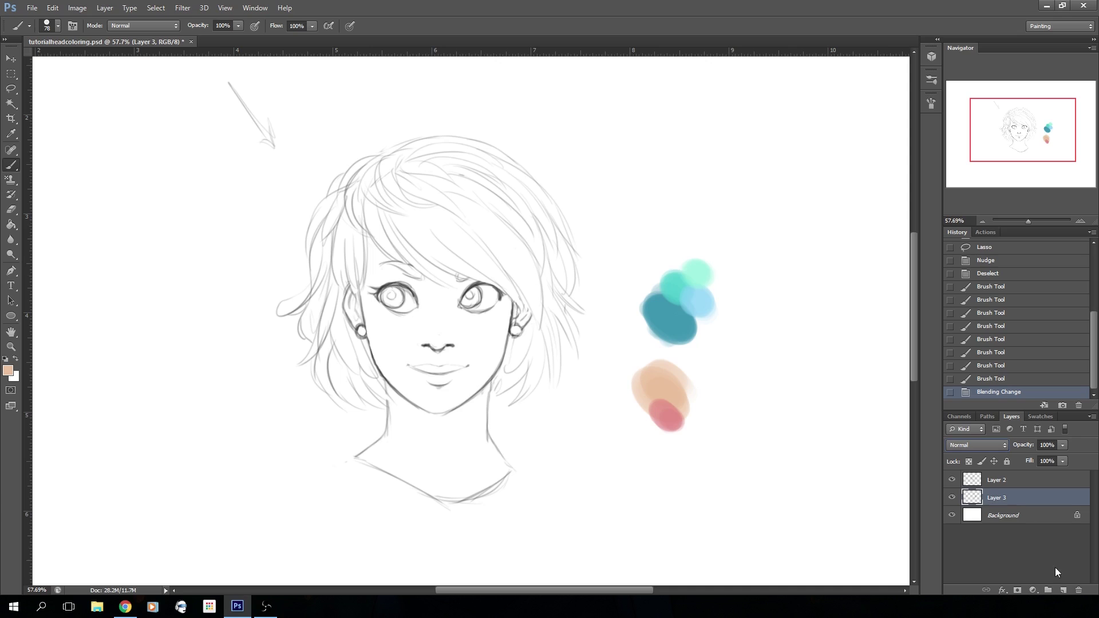
pyautogui.click(1062, 590)
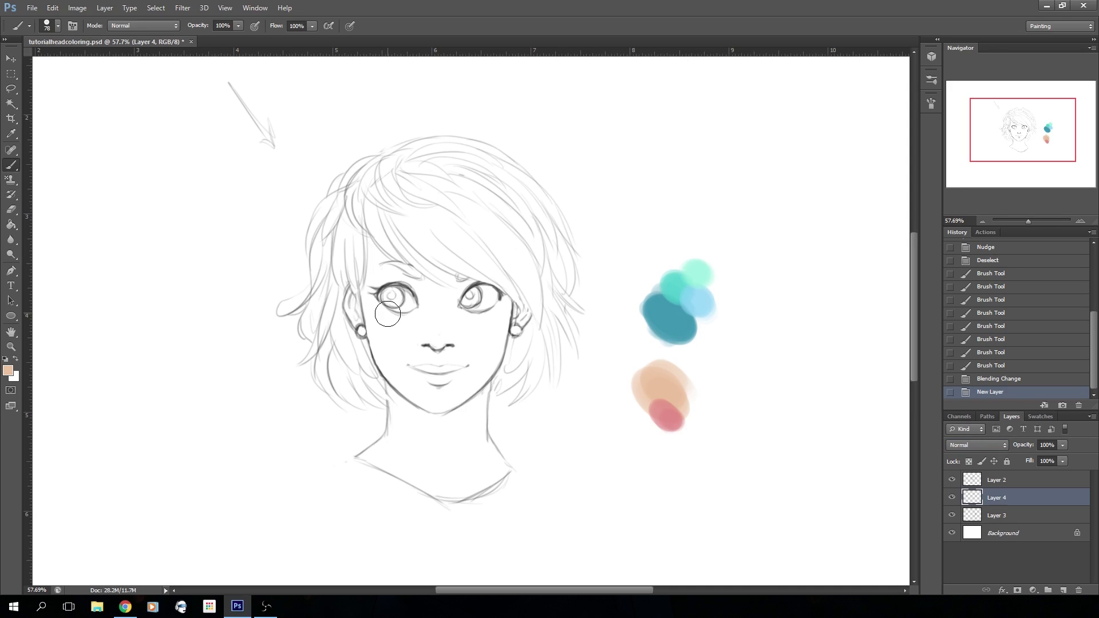
pyautogui.click(931, 102)
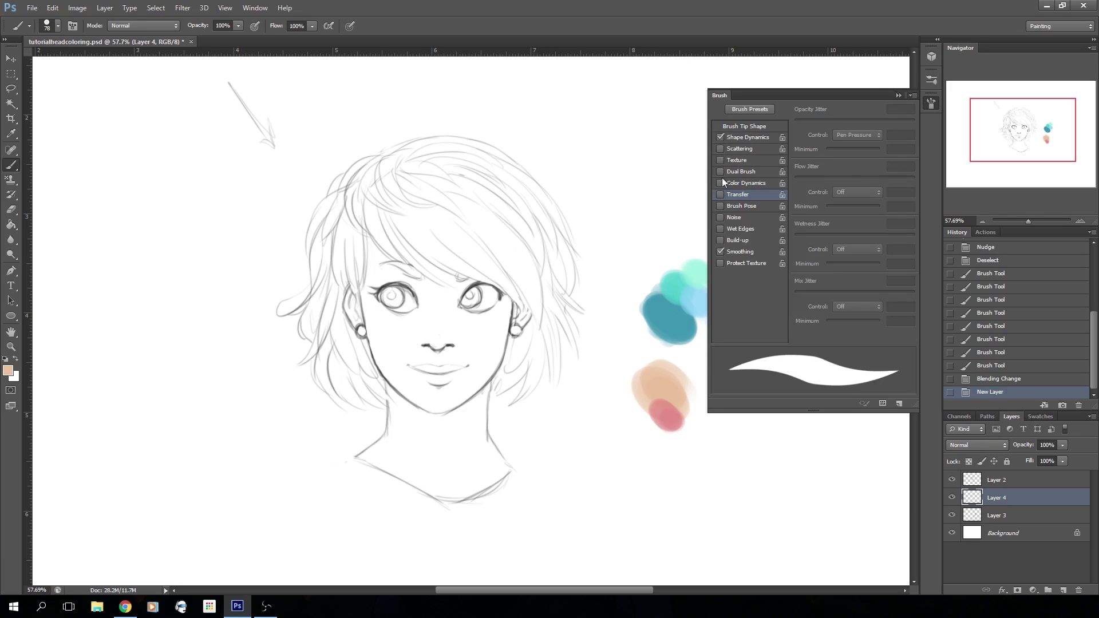
pyautogui.click(898, 95)
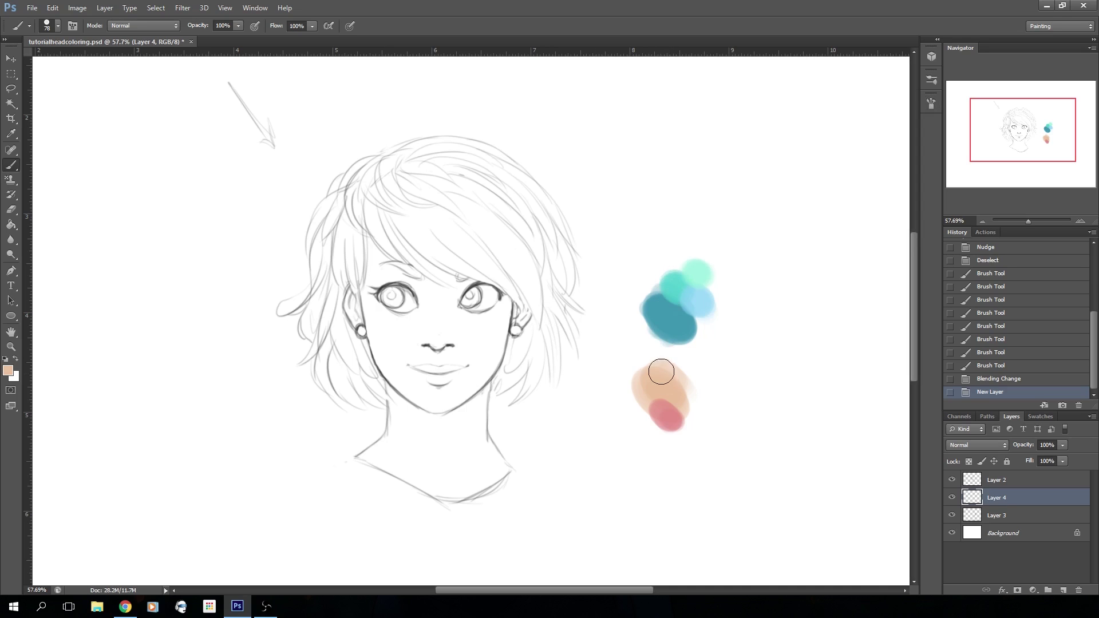
# Paint the face, ears and neck with the flat peach skin tone on the new layer.
pyautogui.moveTo(421, 289)
pyautogui.mouseDown()
pyautogui.moveTo(438, 285)
pyautogui.moveTo(429, 265)
pyautogui.moveTo(393, 228)
pyautogui.mouseUp()
pyautogui.moveTo(457, 284)
pyautogui.mouseDown()
pyautogui.moveTo(503, 299)
pyautogui.moveTo(493, 345)
pyautogui.moveTo(432, 331)
pyautogui.moveTo(399, 247)
pyautogui.moveTo(401, 310)
pyautogui.moveTo(376, 250)
pyautogui.moveTo(374, 270)
pyautogui.moveTo(369, 234)
pyautogui.moveTo(378, 344)
pyautogui.mouseUp()
pyautogui.moveTo(356, 297)
pyautogui.mouseDown()
pyautogui.moveTo(366, 333)
pyautogui.moveTo(370, 289)
pyautogui.moveTo(443, 410)
pyautogui.moveTo(422, 406)
pyautogui.moveTo(373, 332)
pyautogui.moveTo(400, 379)
pyautogui.moveTo(437, 389)
pyautogui.mouseUp()
pyautogui.moveTo(507, 312)
pyautogui.mouseDown()
pyautogui.moveTo(478, 332)
pyautogui.moveTo(498, 336)
pyautogui.moveTo(496, 348)
pyautogui.moveTo(450, 406)
pyautogui.moveTo(470, 367)
pyautogui.moveTo(444, 340)
pyautogui.moveTo(465, 347)
pyautogui.moveTo(458, 361)
pyautogui.moveTo(476, 412)
pyautogui.moveTo(484, 377)
pyautogui.moveTo(479, 453)
pyautogui.moveTo(463, 435)
pyautogui.moveTo(452, 455)
pyautogui.moveTo(424, 460)
pyautogui.moveTo(418, 429)
pyautogui.moveTo(406, 450)
pyautogui.moveTo(391, 375)
pyautogui.moveTo(393, 445)
pyautogui.moveTo(358, 458)
pyautogui.moveTo(395, 428)
pyautogui.moveTo(365, 459)
pyautogui.moveTo(448, 494)
pyautogui.moveTo(488, 475)
pyautogui.moveTo(483, 436)
pyautogui.moveTo(501, 467)
pyautogui.moveTo(478, 489)
pyautogui.moveTo(445, 488)
pyautogui.moveTo(437, 461)
pyautogui.moveTo(365, 461)
pyautogui.moveTo(456, 473)
pyautogui.mouseUp()
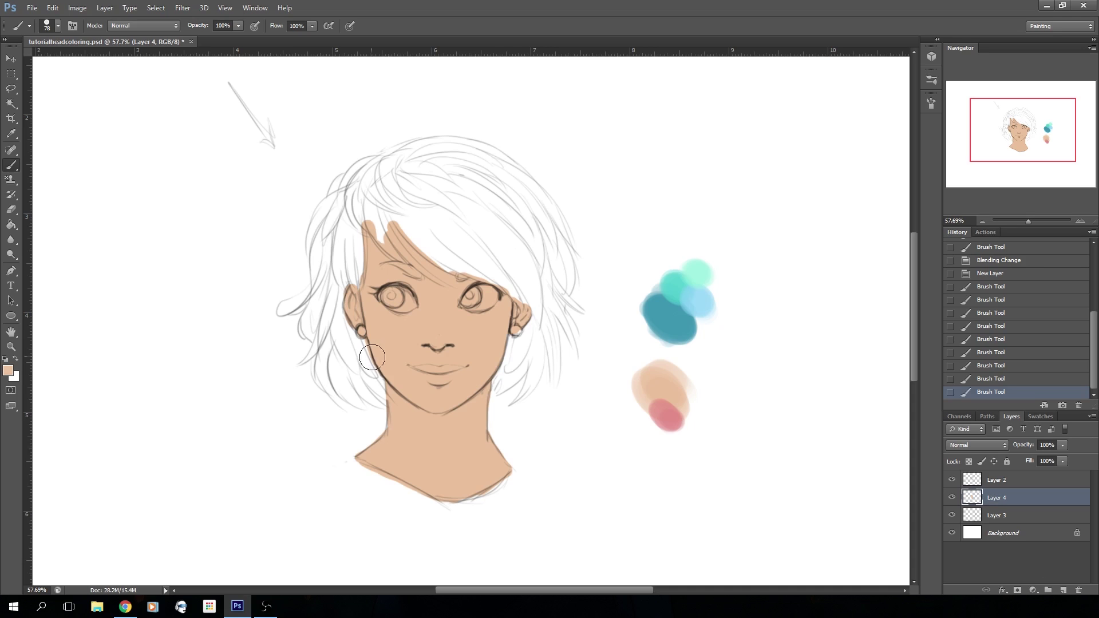
pyautogui.click(524, 302)
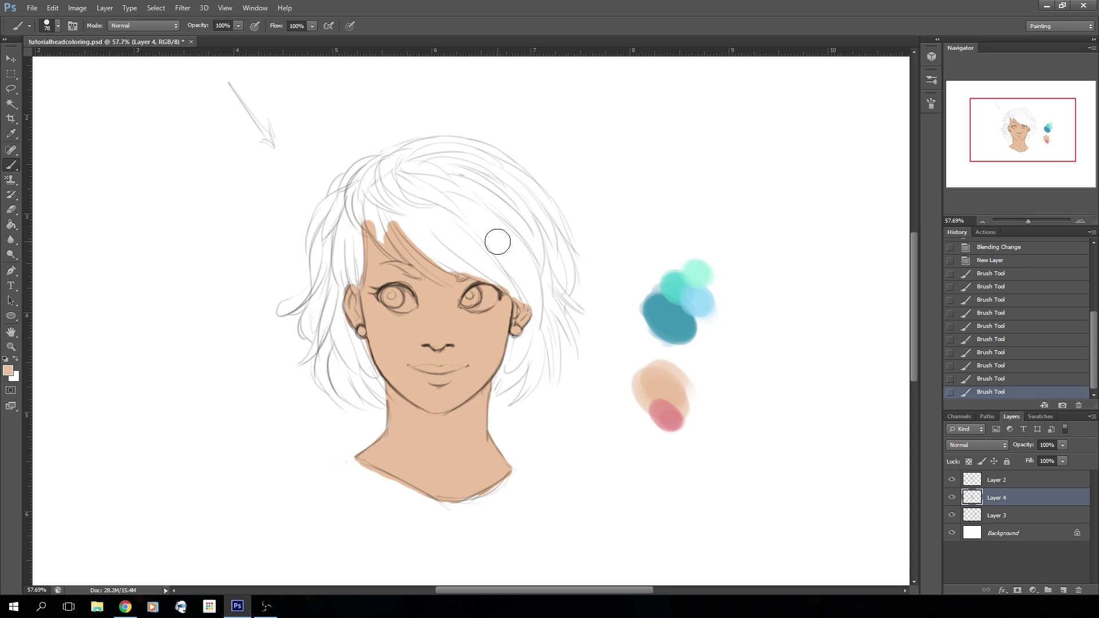
# Add a layer above the skin layer, sample the dark teal swatch and block in the crown and upper fringe of the hair.
pyautogui.click(1062, 589)
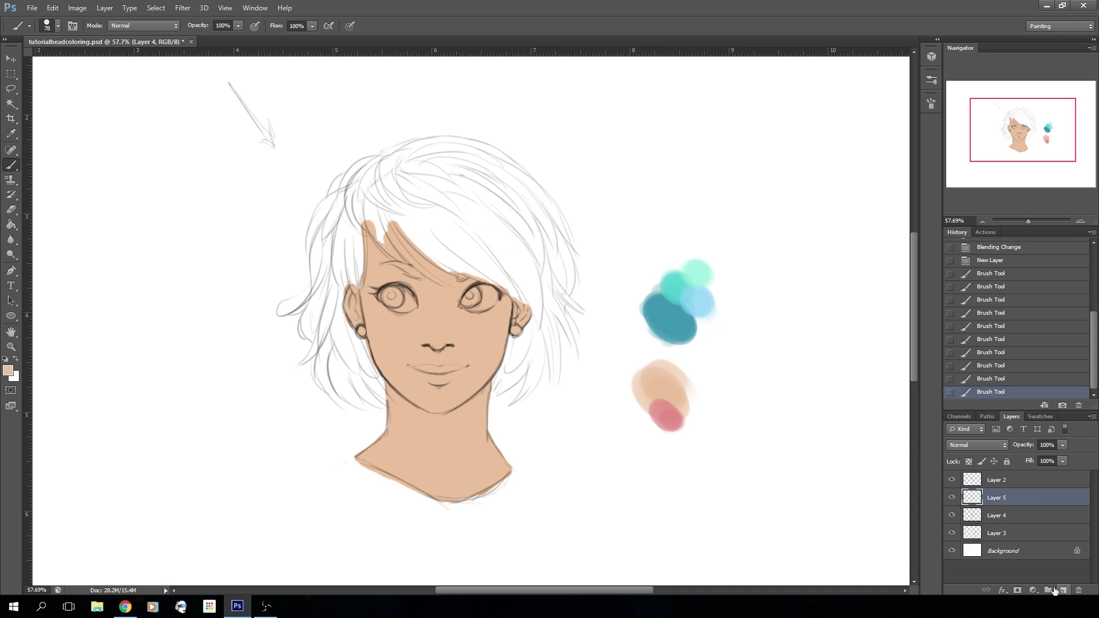
pyautogui.keyDown('alt'); pyautogui.click(675, 316); pyautogui.keyUp('alt')
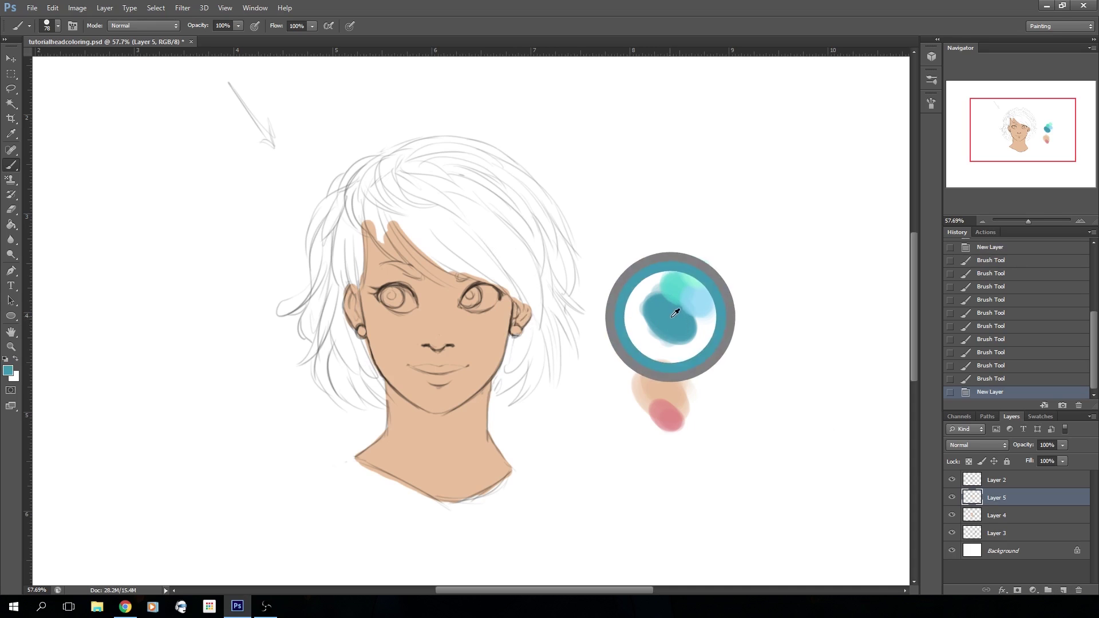
pyautogui.moveTo(355, 203)
pyautogui.mouseDown()
pyautogui.moveTo(361, 258)
pyautogui.moveTo(360, 238)
pyautogui.moveTo(343, 261)
pyautogui.moveTo(397, 183)
pyautogui.moveTo(388, 223)
pyautogui.mouseUp()
pyautogui.moveTo(424, 164)
pyautogui.mouseDown()
pyautogui.moveTo(460, 170)
pyautogui.moveTo(501, 201)
pyautogui.moveTo(431, 189)
pyautogui.moveTo(431, 222)
pyautogui.moveTo(401, 216)
pyautogui.moveTo(423, 252)
pyautogui.mouseUp()
pyautogui.moveTo(496, 176)
pyautogui.mouseDown()
pyautogui.moveTo(470, 154)
pyautogui.moveTo(398, 174)
pyautogui.moveTo(471, 154)
pyautogui.moveTo(508, 173)
pyautogui.moveTo(517, 219)
pyautogui.moveTo(487, 215)
pyautogui.moveTo(488, 265)
pyautogui.mouseUp()
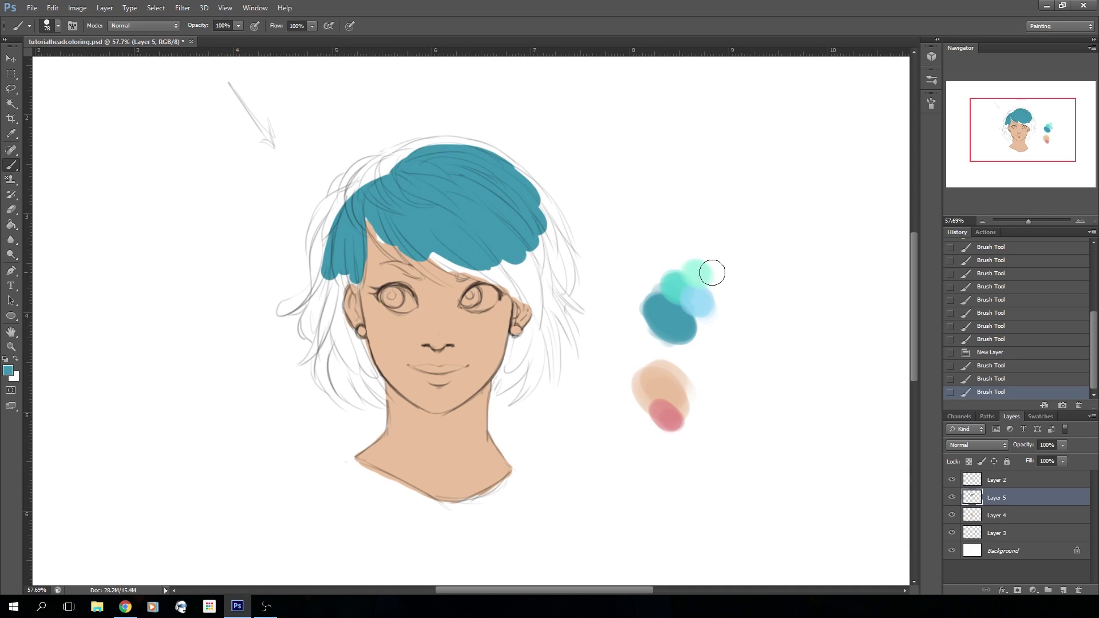
# Reduce the brush size to 36 px and paint the teal hair strands beside the ear on the arrow's side, down to the neck.
pyautogui.scroll(7, 340, 284)
pyautogui.click(58, 25)
pyautogui.moveTo(38, 61); pyautogui.dragTo(29, 61)
pyautogui.moveTo(394, 246); pyautogui.dragTo(382, 305)
pyautogui.moveTo(347, 264)
pyautogui.mouseDown()
pyautogui.moveTo(372, 435)
pyautogui.moveTo(223, 350)
pyautogui.mouseUp()
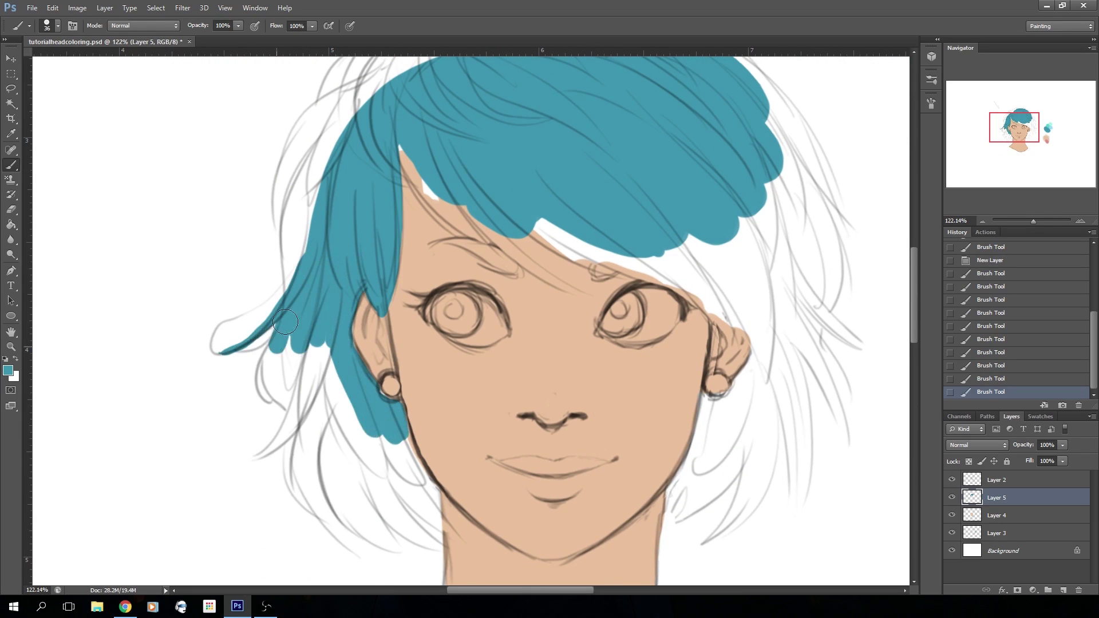
pyautogui.moveTo(366, 320); pyautogui.dragTo(254, 458)
pyautogui.moveTo(304, 498)
pyautogui.mouseDown()
pyautogui.moveTo(391, 440)
pyautogui.moveTo(462, 539)
pyautogui.mouseUp()
pyautogui.moveTo(342, 420); pyautogui.dragTo(395, 512)
pyautogui.moveTo(309, 493); pyautogui.dragTo(356, 550)
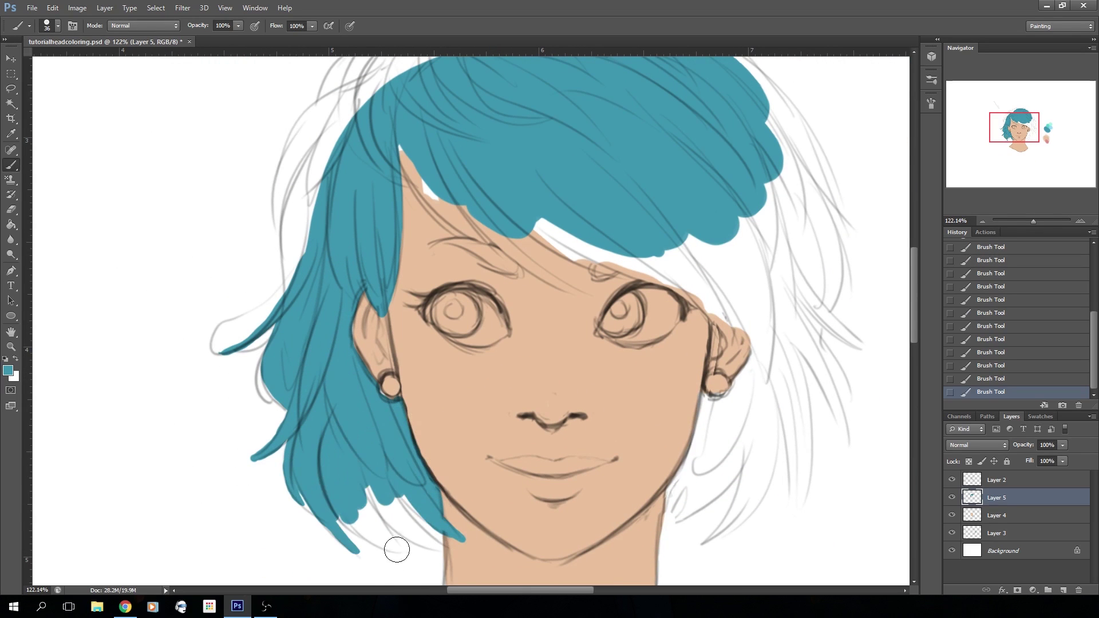
pyautogui.moveTo(349, 495); pyautogui.dragTo(396, 549)
pyautogui.moveTo(390, 492); pyautogui.dragTo(445, 549)
# Extend the teal over the fringe across the forehead and out to the sketched outline of the crown and sides.
pyautogui.moveTo(475, 215); pyautogui.dragTo(583, 293)
pyautogui.moveTo(407, 160); pyautogui.dragTo(489, 243)
pyautogui.moveTo(487, 229); pyautogui.dragTo(507, 418)
pyautogui.moveTo(350, 329); pyautogui.dragTo(314, 465)
pyautogui.moveTo(365, 286)
pyautogui.mouseDown()
pyautogui.moveTo(296, 380)
pyautogui.moveTo(309, 472)
pyautogui.mouseUp()
pyautogui.moveTo(346, 298)
pyautogui.mouseDown()
pyautogui.moveTo(374, 252)
pyautogui.moveTo(446, 213)
pyautogui.mouseUp()
pyautogui.moveTo(452, 210)
pyautogui.mouseDown()
pyautogui.moveTo(699, 201)
pyautogui.moveTo(778, 278)
pyautogui.mouseUp()
pyautogui.moveTo(452, 214); pyautogui.dragTo(615, 189)
pyautogui.moveTo(647, 174)
pyautogui.mouseDown()
pyautogui.moveTo(836, 346)
pyautogui.moveTo(870, 414)
pyautogui.mouseUp()
# Paint the teal hair strands around the ear on the colour swatches' side, down to the jaw.
pyautogui.scroll(-7, 467, 312)
pyautogui.moveTo(515, 372); pyautogui.dragTo(512, 267)
pyautogui.moveTo(506, 260)
pyautogui.mouseDown()
pyautogui.moveTo(578, 285)
pyautogui.moveTo(615, 331)
pyautogui.mouseUp()
pyautogui.moveTo(616, 221)
pyautogui.mouseDown()
pyautogui.moveTo(658, 312)
pyautogui.moveTo(635, 352)
pyautogui.mouseUp()
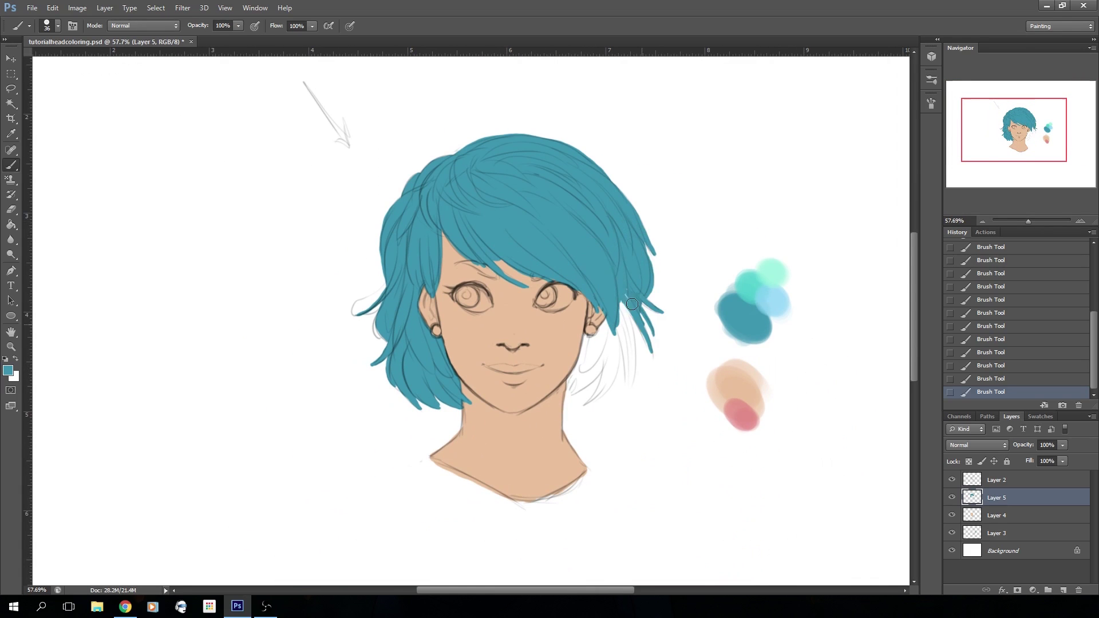
pyautogui.moveTo(618, 298); pyautogui.dragTo(630, 388)
pyautogui.moveTo(615, 318)
pyautogui.mouseDown()
pyautogui.moveTo(583, 367)
pyautogui.moveTo(586, 403)
pyautogui.mouseUp()
pyautogui.moveTo(639, 331); pyautogui.dragTo(651, 357)
# Refine the fringe's edge against the forehead by alternately erasing excess teal and repainting strands.
pyautogui.press('e')
pyautogui.moveTo(493, 255); pyautogui.dragTo(518, 276)
pyautogui.press('b')
pyautogui.moveTo(480, 243)
pyautogui.mouseDown()
pyautogui.moveTo(526, 285)
pyautogui.moveTo(519, 280)
pyautogui.mouseUp()
pyautogui.press('e')
pyautogui.moveTo(486, 247); pyautogui.dragTo(453, 267)
pyautogui.press('b')
pyautogui.moveTo(452, 223); pyautogui.dragTo(438, 273)
pyautogui.click(975, 315)
pyautogui.press('e')
pyautogui.moveTo(444, 236); pyautogui.dragTo(459, 257)
# Erase the stray curled lock and the excess teal along the outer edges of the hair.
pyautogui.moveTo(382, 304); pyautogui.dragTo(356, 316)
pyautogui.moveTo(647, 228); pyautogui.dragTo(656, 257)
pyautogui.moveTo(636, 354); pyautogui.dragTo(631, 390)
# Fill the remaining gaps in the lower hair strands on both sides of the head with teal.
pyautogui.press('b')
pyautogui.moveTo(640, 318)
pyautogui.mouseDown()
pyautogui.moveTo(652, 358)
pyautogui.moveTo(635, 351)
pyautogui.mouseUp()
pyautogui.moveTo(633, 325); pyautogui.dragTo(635, 343)
pyautogui.moveTo(635, 324); pyautogui.dragTo(634, 340)
pyautogui.moveTo(634, 337); pyautogui.dragTo(632, 353)
pyautogui.moveTo(598, 377); pyautogui.dragTo(584, 393)
pyautogui.moveTo(593, 380)
pyautogui.mouseDown()
pyautogui.moveTo(580, 395)
pyautogui.moveTo(575, 385)
pyautogui.mouseUp()
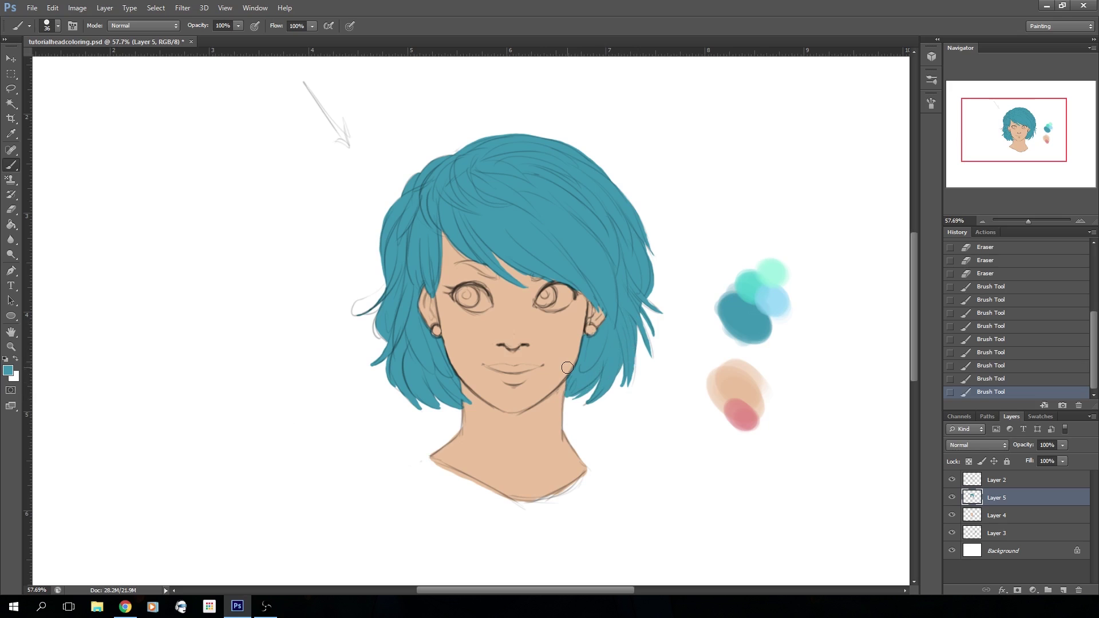
pyautogui.moveTo(376, 339)
pyautogui.mouseDown()
pyautogui.moveTo(378, 308)
pyautogui.moveTo(376, 331)
pyautogui.mouseUp()
pyautogui.moveTo(377, 329); pyautogui.dragTo(382, 336)
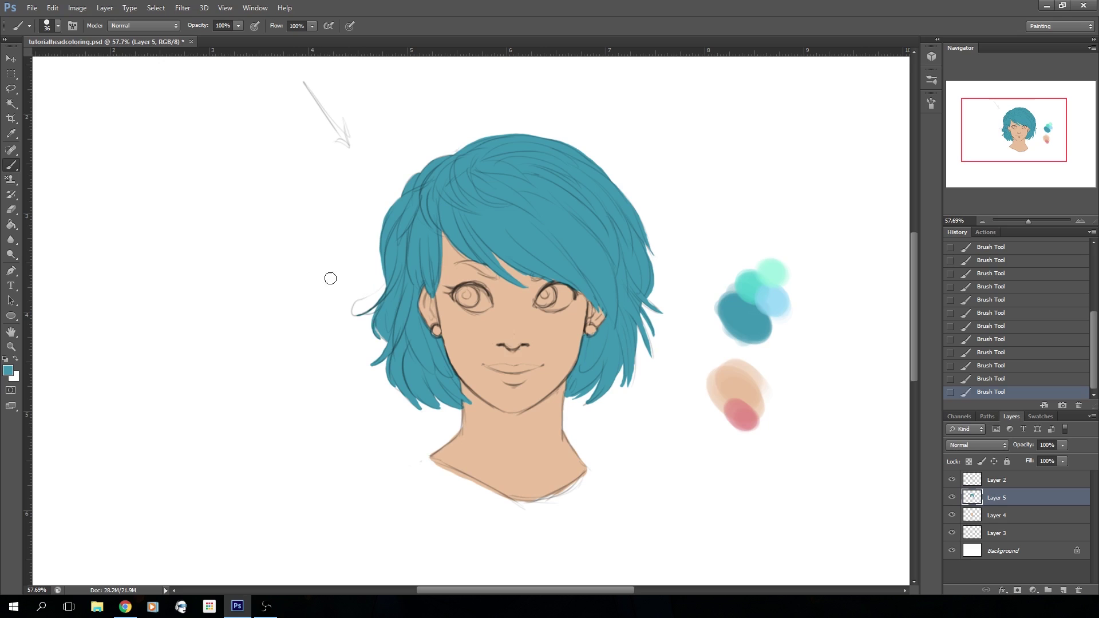
# Toggle the visibility of the hair layer, Layer 5, to compare it with the skin layer beneath.
pyautogui.click(951, 498)
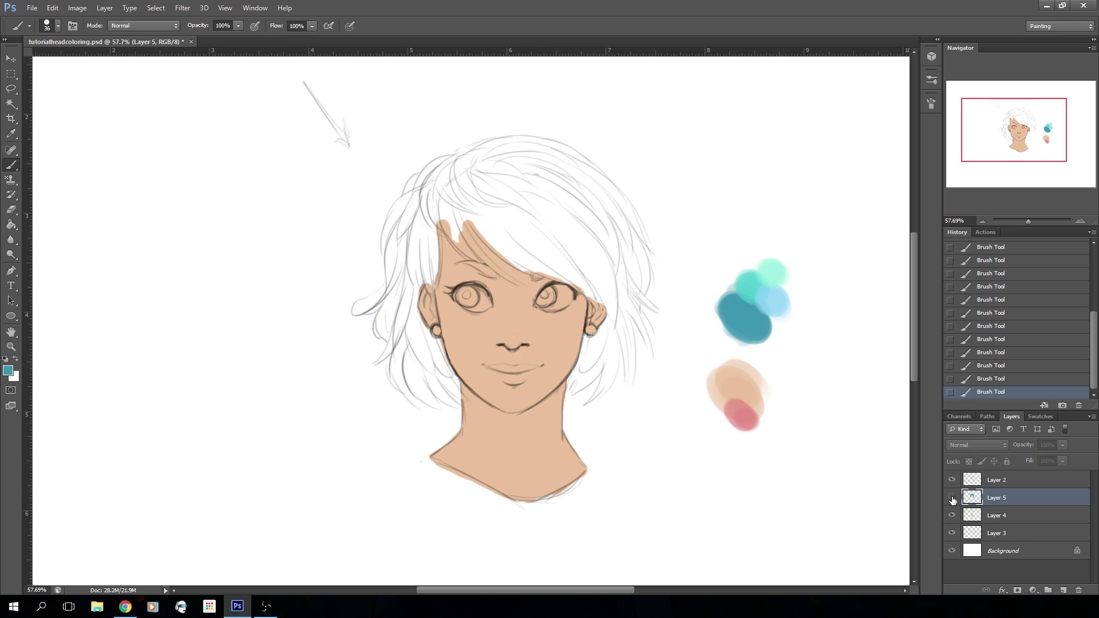
pyautogui.click(951, 498)
pyautogui.click(951, 498)
pyautogui.click(951, 498)
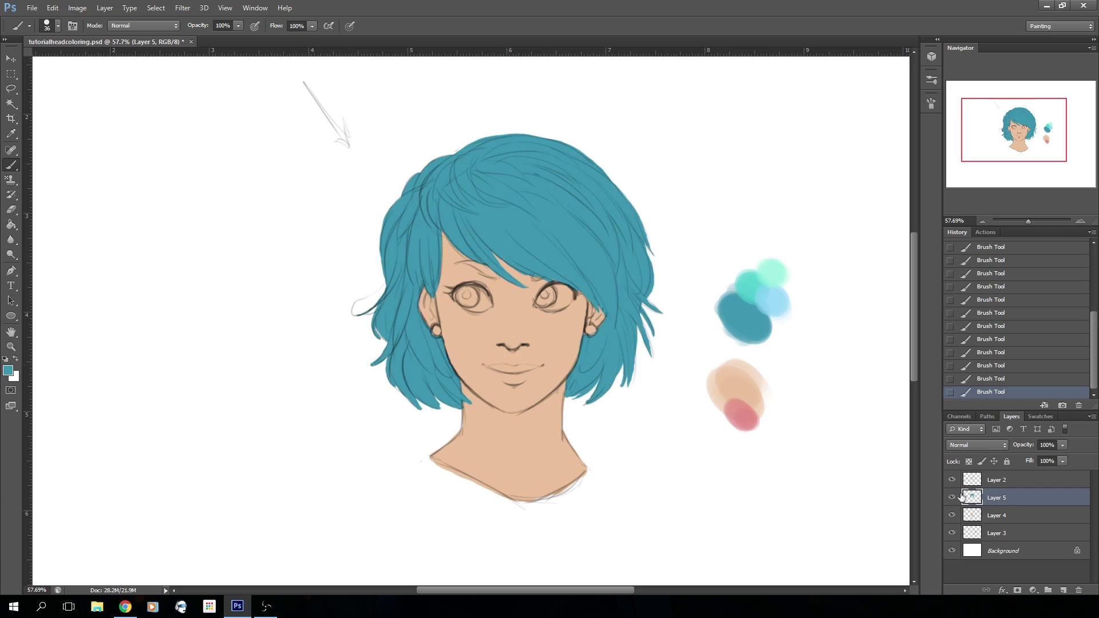
pyautogui.click(993, 515)
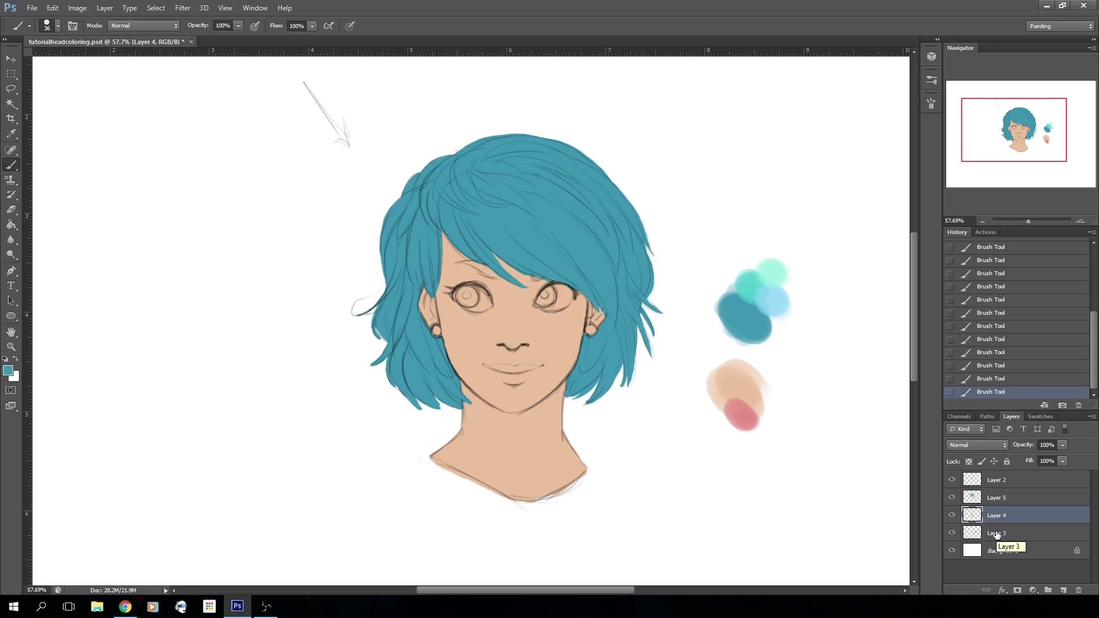
pyautogui.click(995, 497)
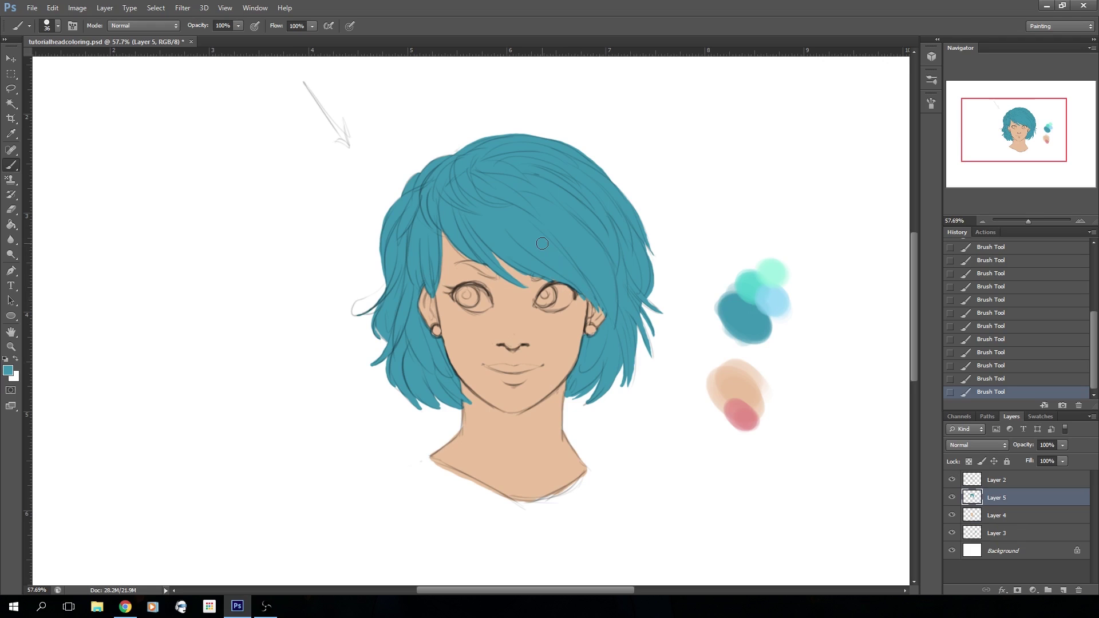
pyautogui.moveTo(1010, 121); pyautogui.dragTo(1015, 122)
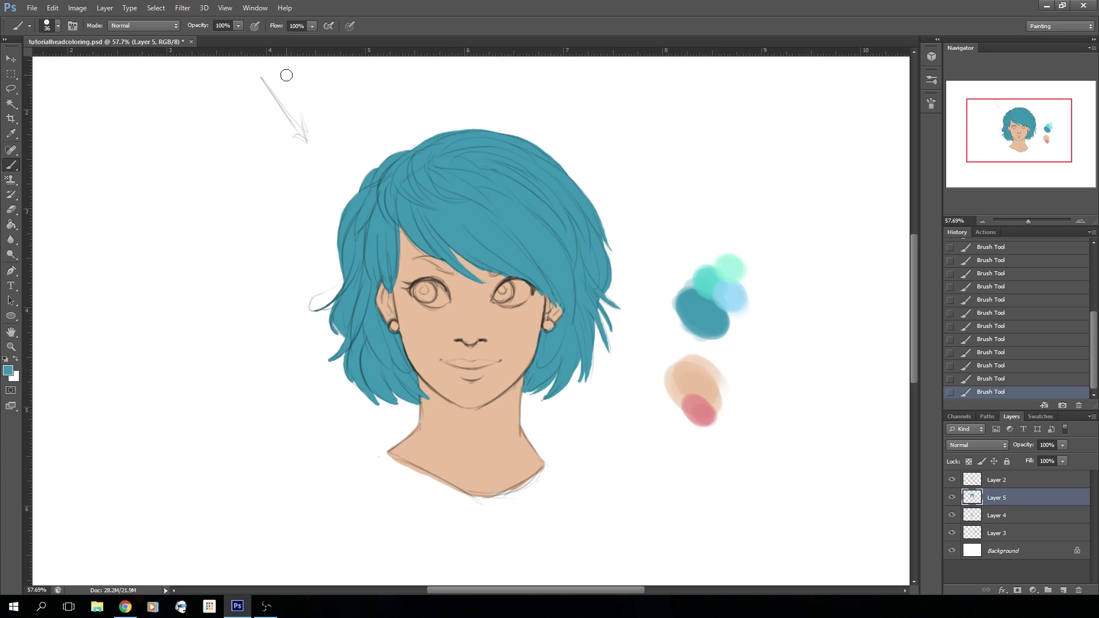
pyautogui.moveTo(261, 74); pyautogui.dragTo(308, 142)
pyautogui.moveTo(299, 109)
pyautogui.mouseDown()
pyautogui.moveTo(305, 139)
pyautogui.moveTo(275, 127)
pyautogui.mouseUp()
pyautogui.hotkey('ctrl', 'z')
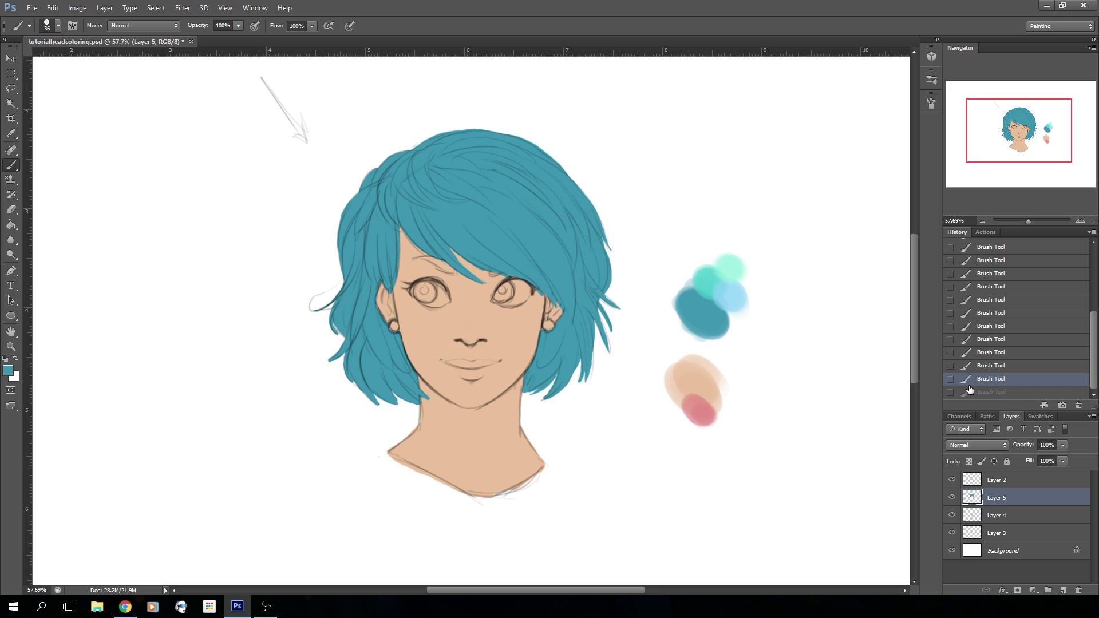
# Select the skin layer, Layer 4, and set the brush flow to 53%.
pyautogui.click(994, 516)
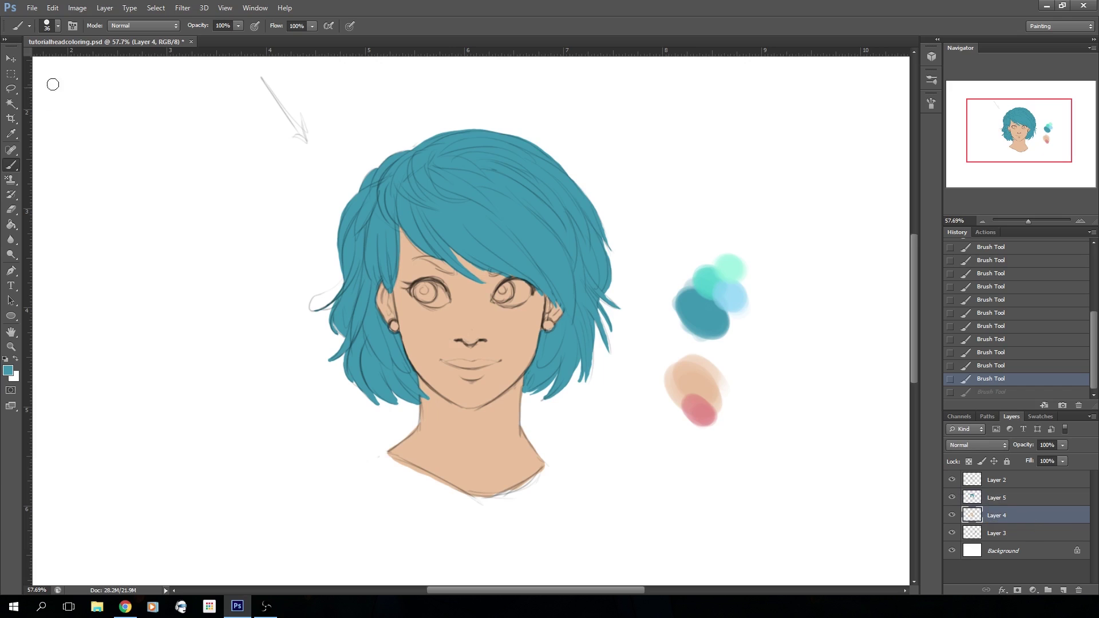
pyautogui.click(312, 25)
pyautogui.moveTo(284, 38); pyautogui.dragTo(289, 38)
# Enable Transfer for the brush, with pen pressure controlling opacity and flow.
pyautogui.click(931, 103)
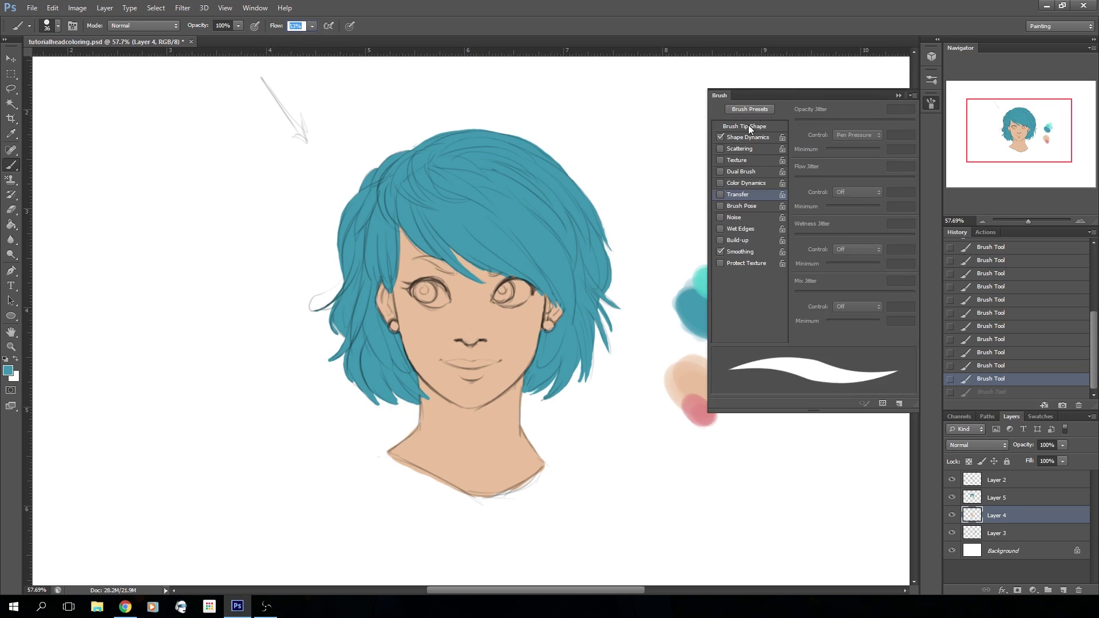
pyautogui.click(720, 195)
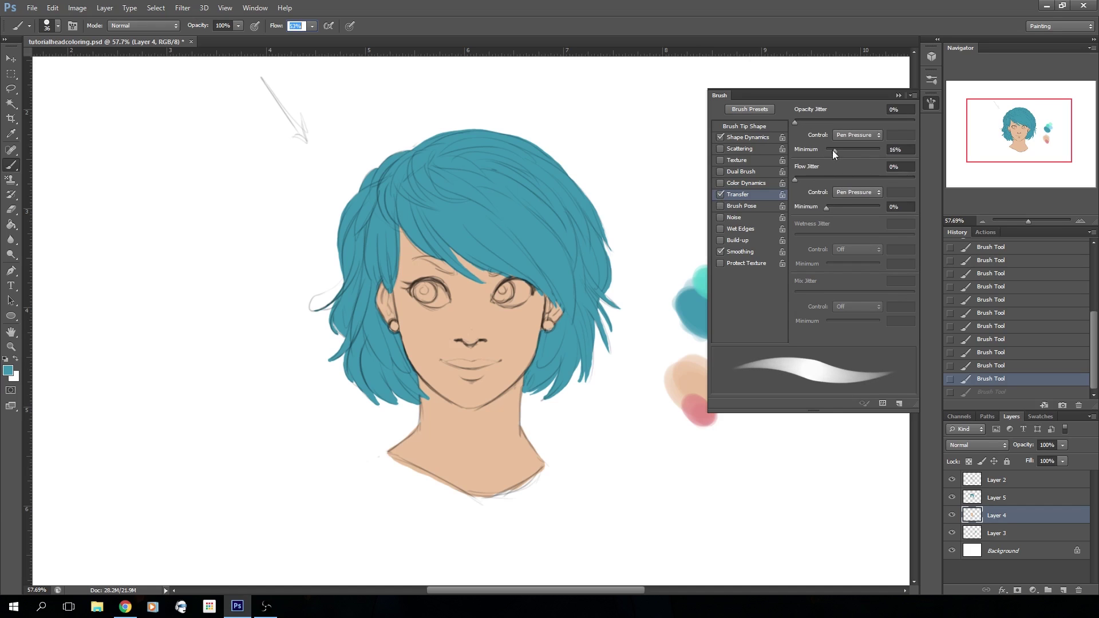
pyautogui.click(731, 138)
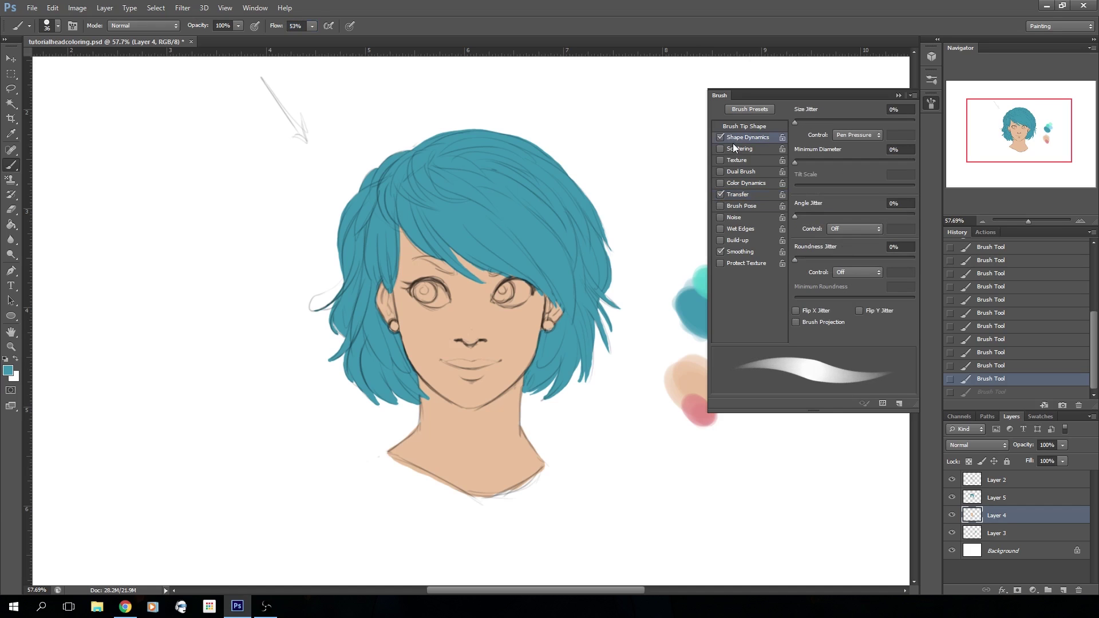
pyautogui.click(737, 194)
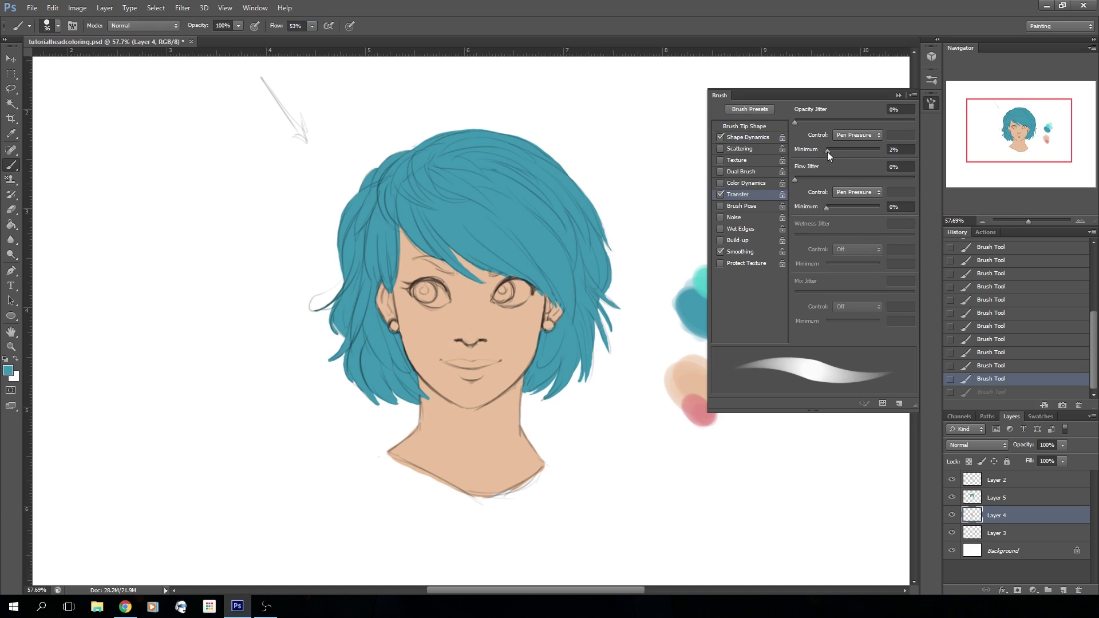
pyautogui.click(721, 194)
pyautogui.click(722, 195)
pyautogui.click(897, 95)
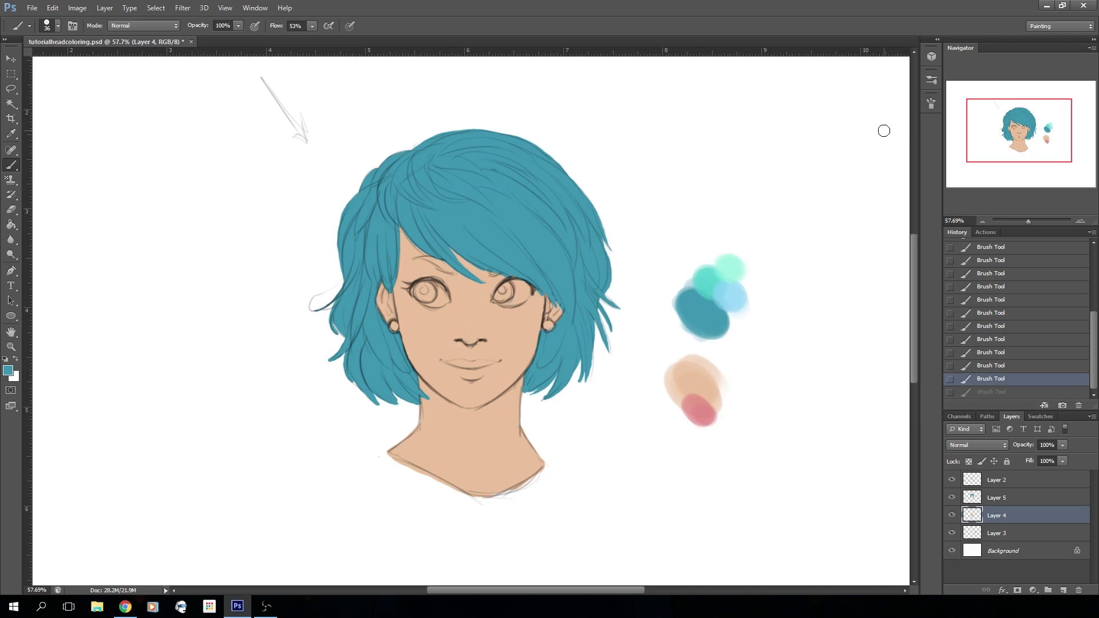
# Set the brush size to 100 px and change the foreground colour from the sampled skin tone to the lighter f7deba.
pyautogui.click(57, 26)
pyautogui.moveTo(35, 60); pyautogui.dragTo(73, 63)
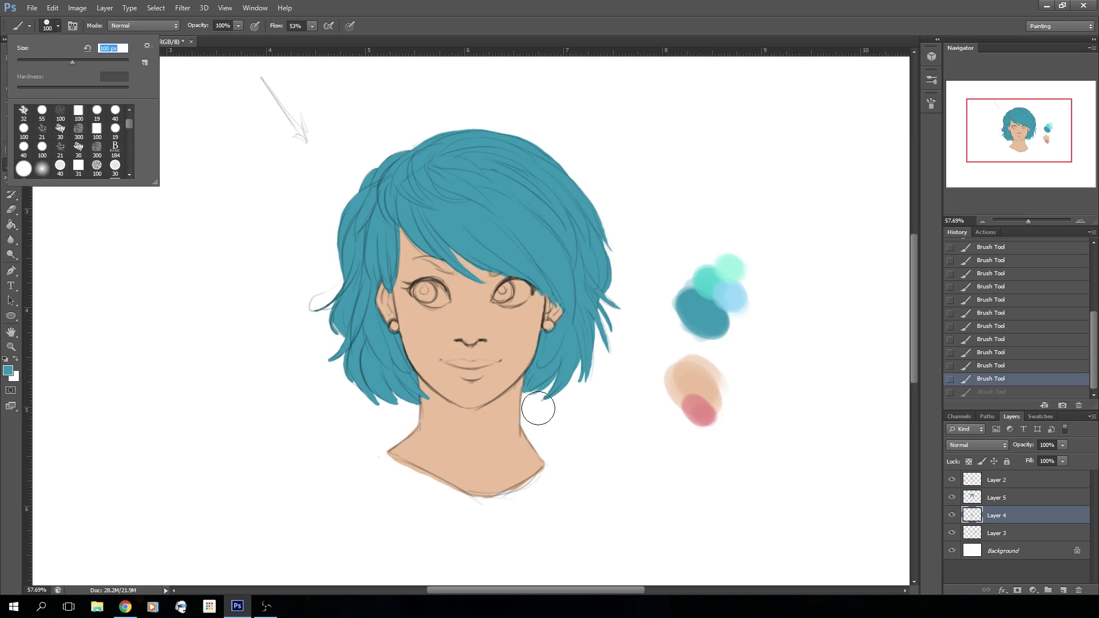
pyautogui.keyDown('alt'); pyautogui.click(465, 327); pyautogui.keyUp('alt')
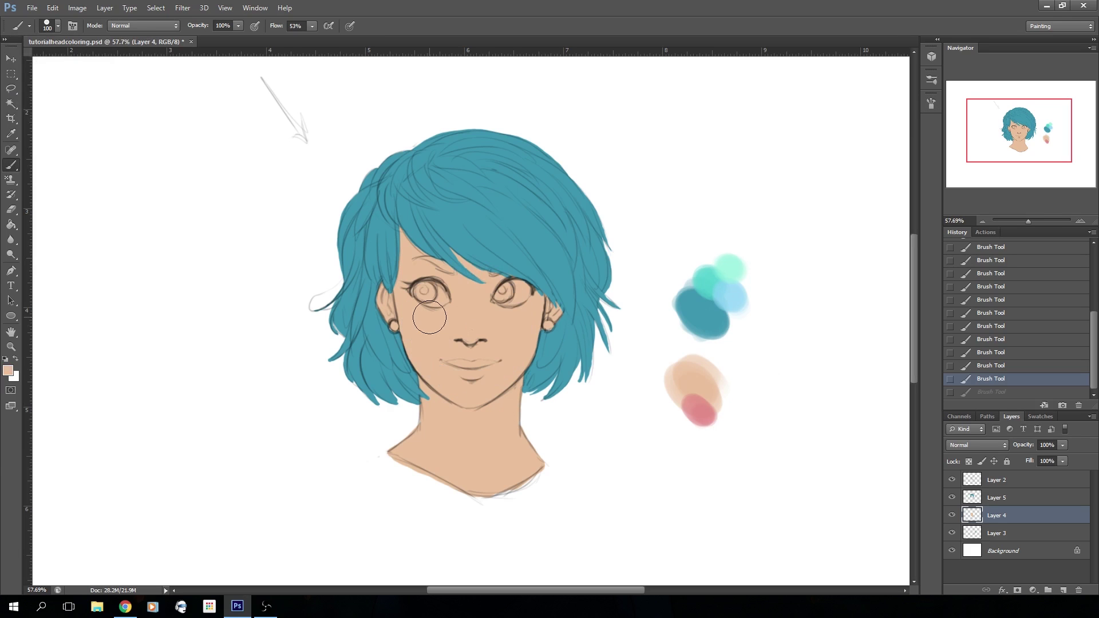
pyautogui.click(8, 371)
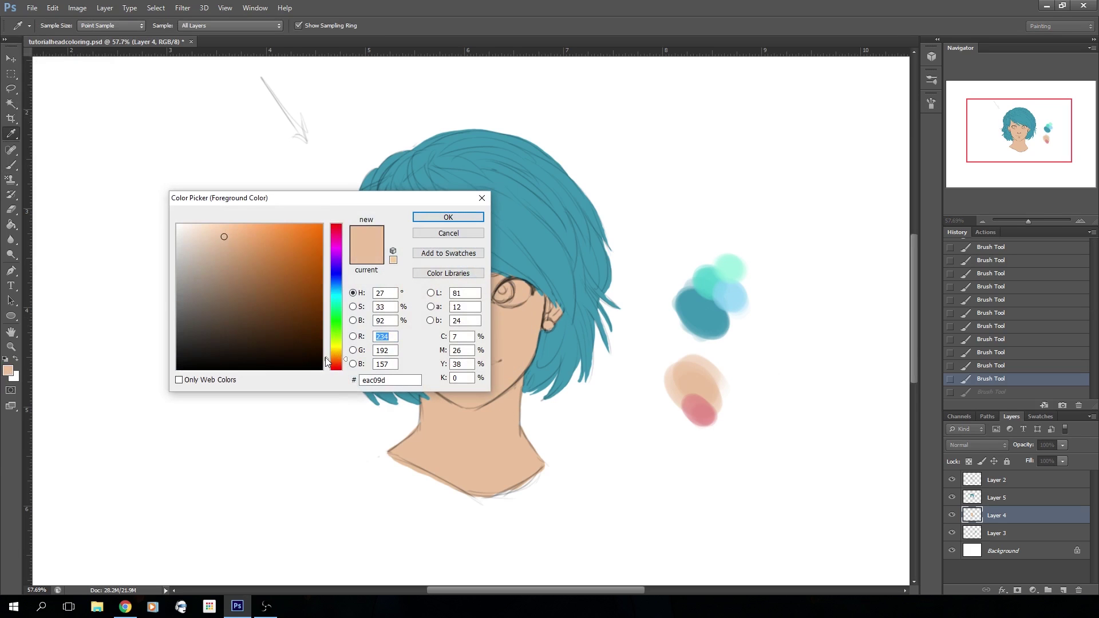
pyautogui.moveTo(326, 360); pyautogui.dragTo(325, 358)
pyautogui.click(213, 229)
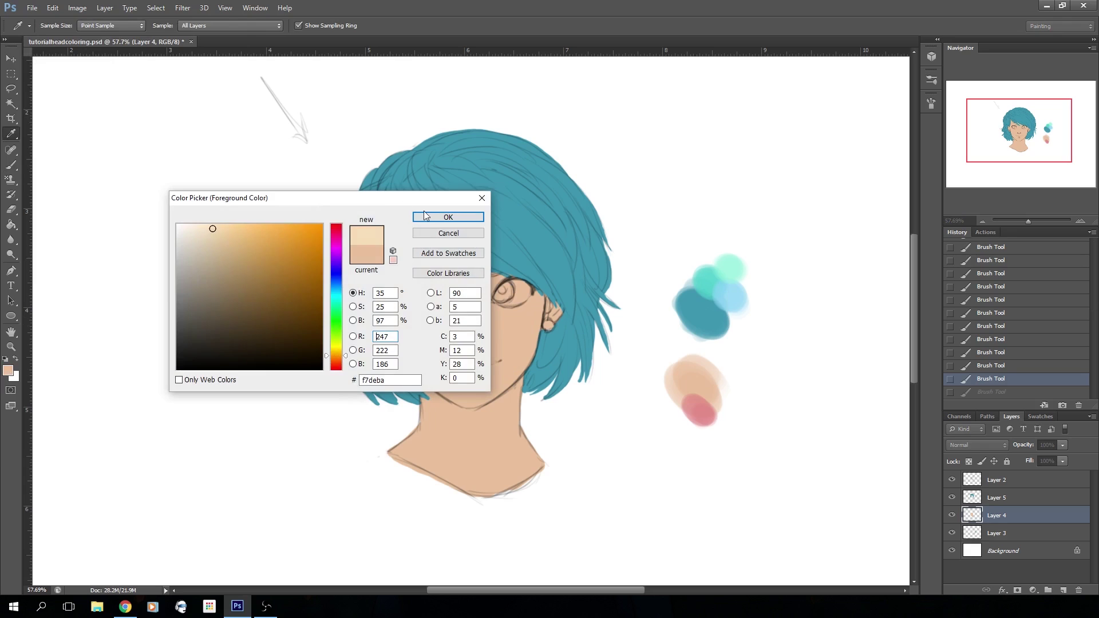
pyautogui.click(424, 217)
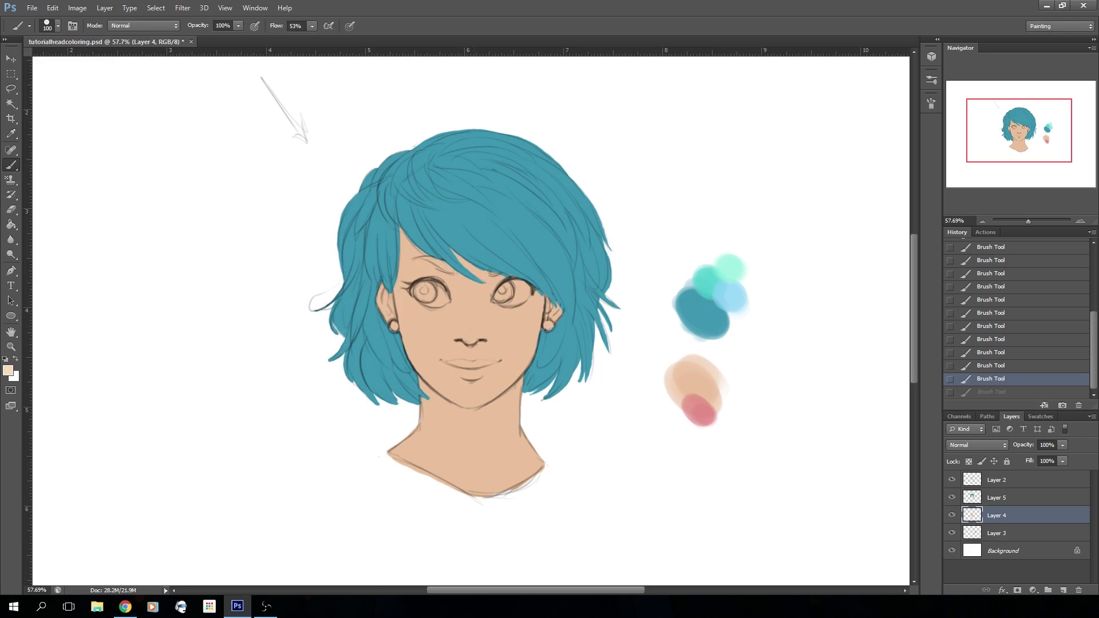
pyautogui.hotkey('alt', 'Tab')
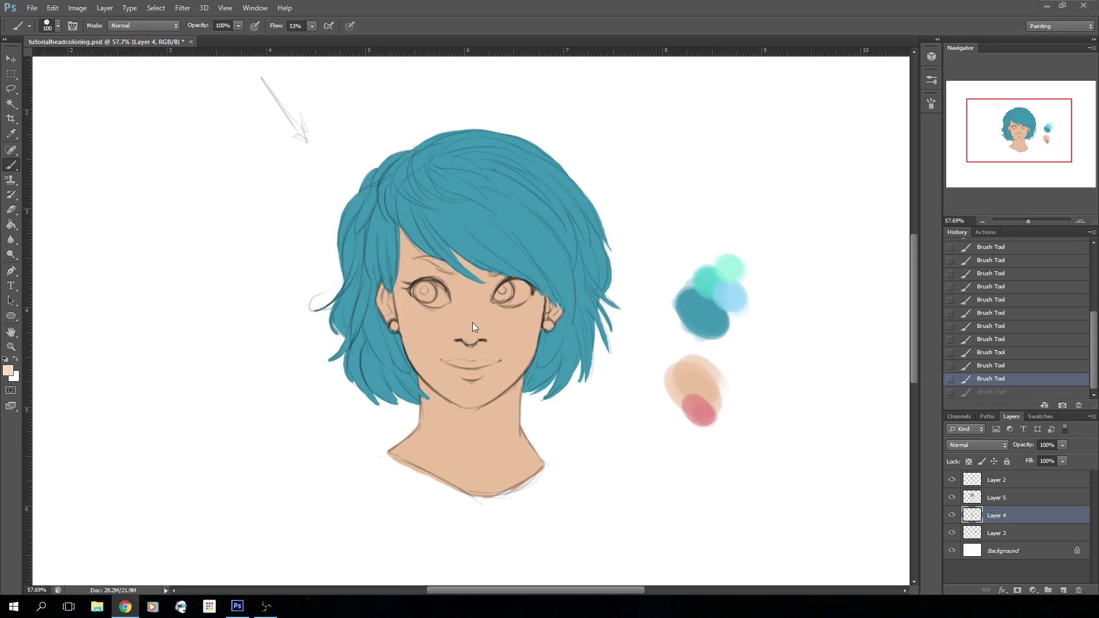
# Paint light skin tone on the nose and both cheeks, and lock the transparent pixels of Layer 4.
pyautogui.moveTo(468, 330)
pyautogui.mouseDown()
pyautogui.moveTo(516, 315)
pyautogui.moveTo(478, 336)
pyautogui.moveTo(424, 318)
pyautogui.moveTo(439, 320)
pyautogui.moveTo(439, 329)
pyautogui.moveTo(418, 321)
pyautogui.moveTo(440, 321)
pyautogui.moveTo(422, 344)
pyautogui.mouseUp()
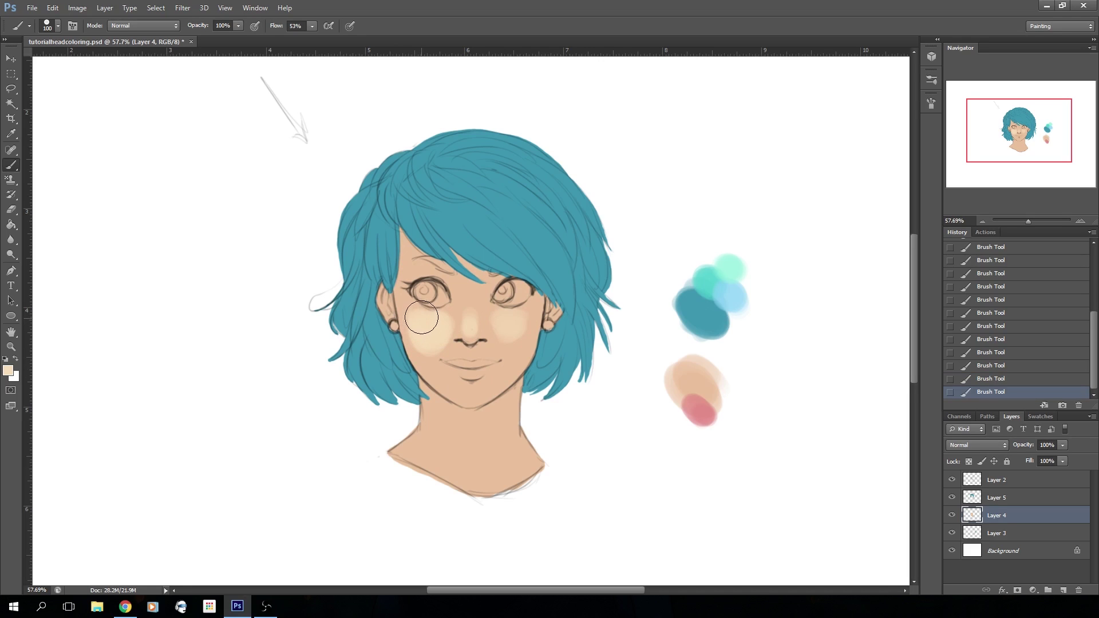
pyautogui.click(969, 462)
pyautogui.click(968, 462)
pyautogui.click(970, 461)
pyautogui.click(970, 461)
pyautogui.click(969, 461)
# Try painting light strokes across the lower neck past its edge with transparency locked, and undo them.
pyautogui.moveTo(514, 425)
pyautogui.mouseDown()
pyautogui.moveTo(488, 468)
pyautogui.moveTo(368, 455)
pyautogui.mouseUp()
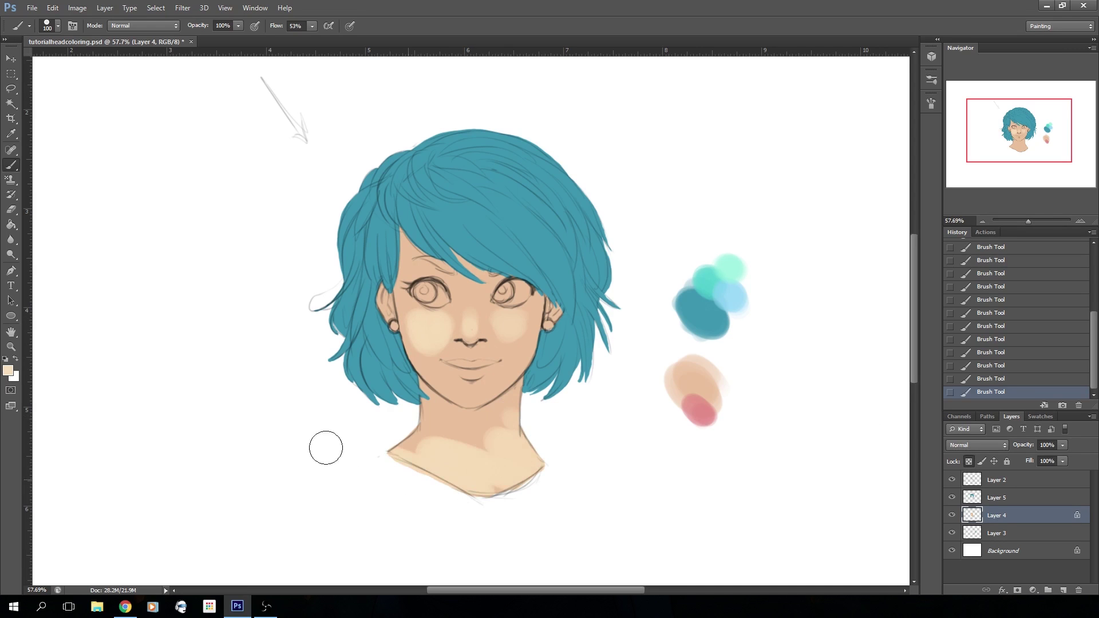
pyautogui.click(961, 380)
pyautogui.click(961, 380)
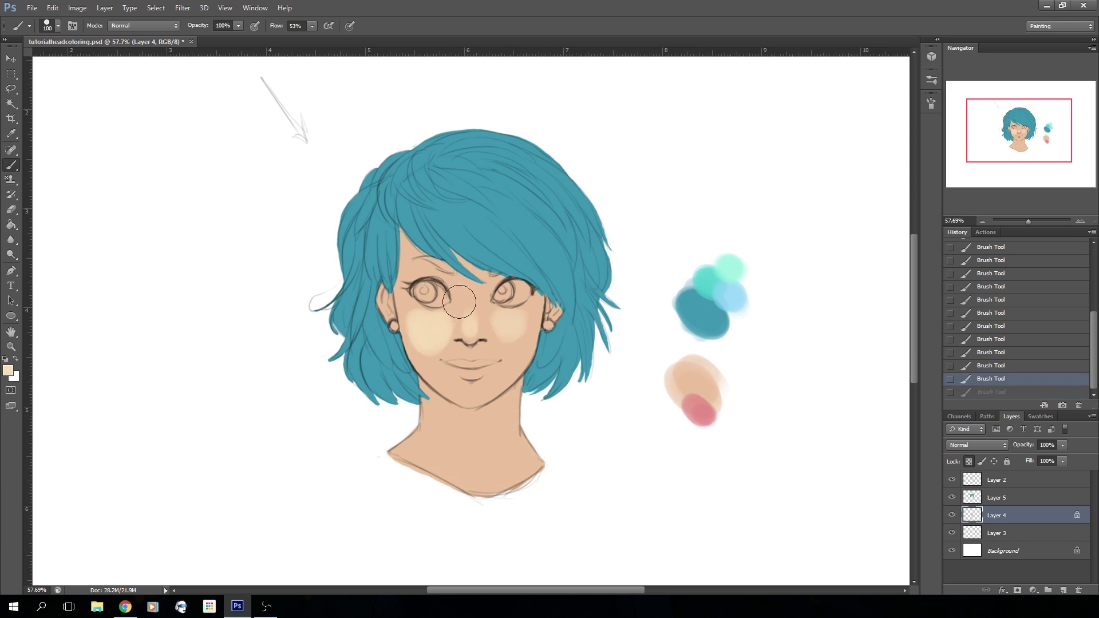
# Paint soft light areas on the nose, cheeks, chin and the front of the neck.
pyautogui.moveTo(470, 331); pyautogui.dragTo(468, 324)
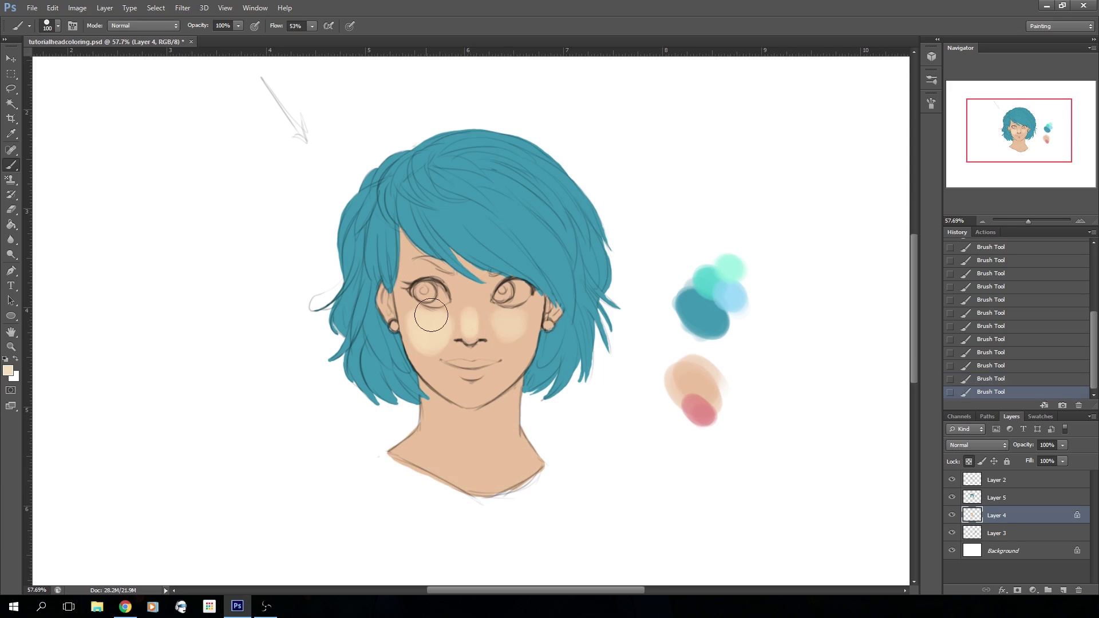
pyautogui.moveTo(464, 393)
pyautogui.mouseDown()
pyautogui.moveTo(482, 381)
pyautogui.moveTo(460, 385)
pyautogui.moveTo(429, 361)
pyautogui.moveTo(453, 354)
pyautogui.moveTo(426, 346)
pyautogui.mouseUp()
pyautogui.moveTo(444, 441)
pyautogui.mouseDown()
pyautogui.moveTo(461, 431)
pyautogui.moveTo(463, 469)
pyautogui.mouseUp()
# Sample the skin tone and darken the foreground colour to the brown b2856e for brush shading.
pyautogui.press('i')
pyautogui.click(455, 308)
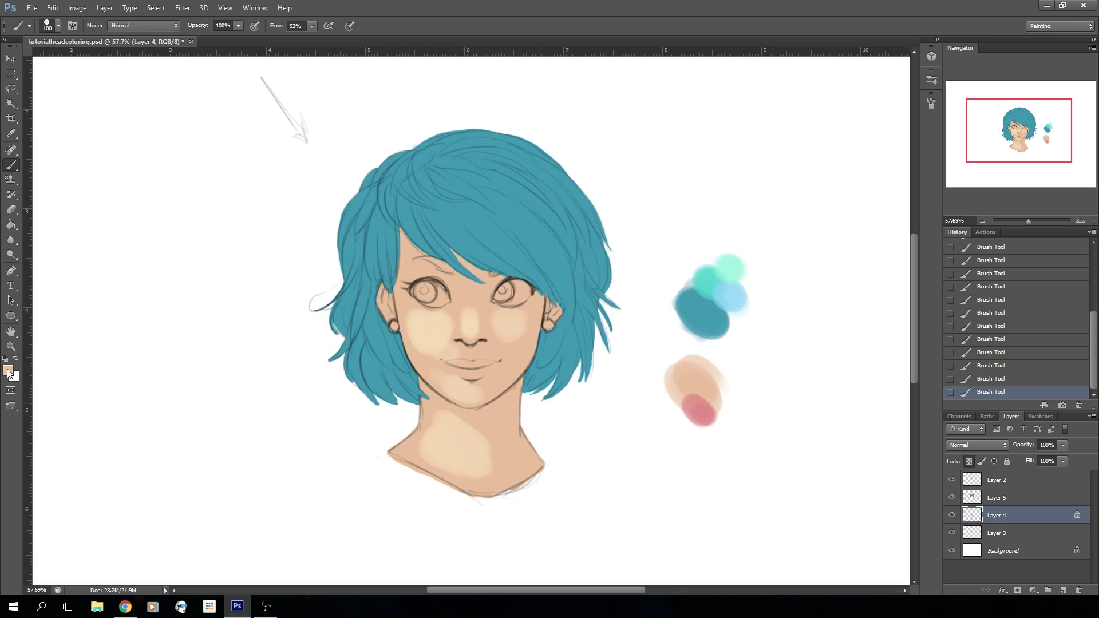
pyautogui.click(8, 370)
pyautogui.moveTo(327, 365); pyautogui.dragTo(328, 362)
pyautogui.moveTo(226, 245); pyautogui.dragTo(233, 266)
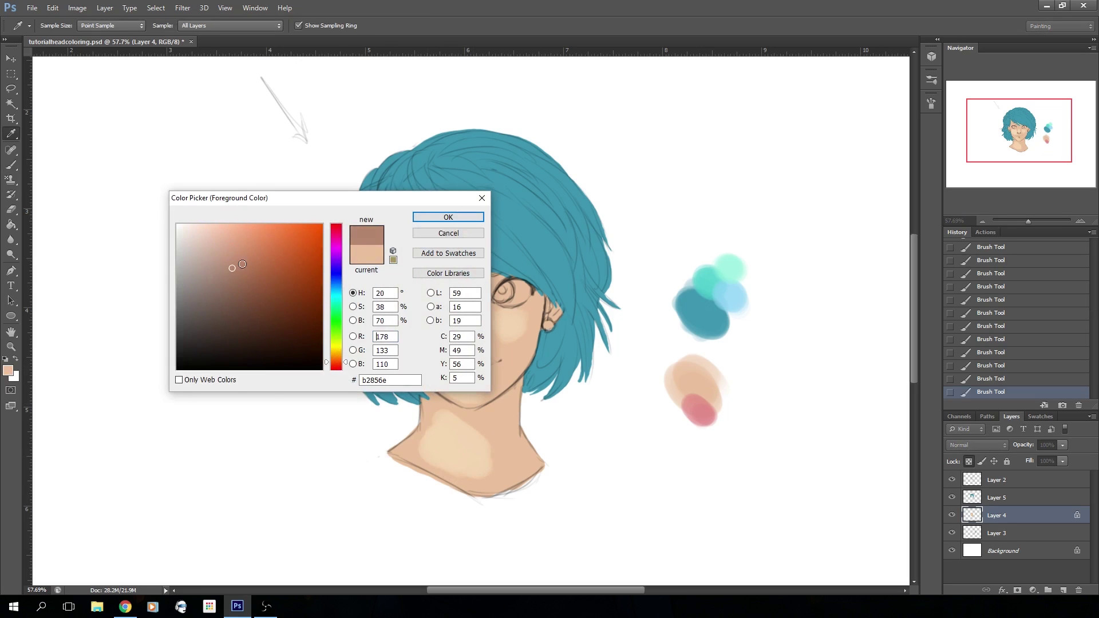
pyautogui.click(420, 218)
pyautogui.press('b')
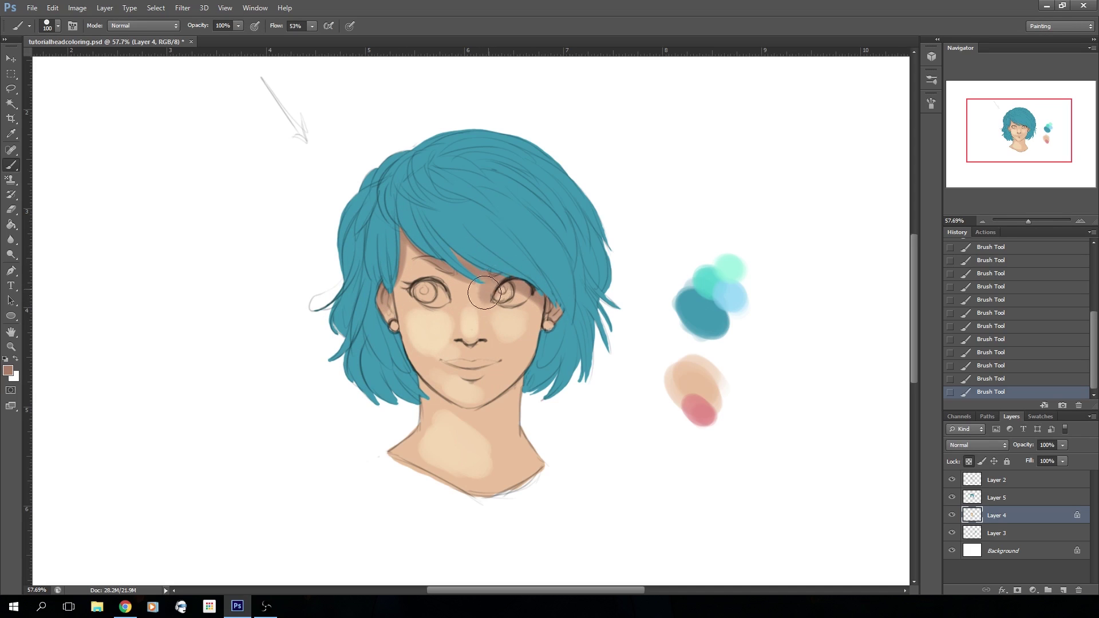
# Shade the inner eye sockets, the bridge of the nose and the neck beneath the chin with the brown tone.
pyautogui.moveTo(483, 303); pyautogui.dragTo(483, 304)
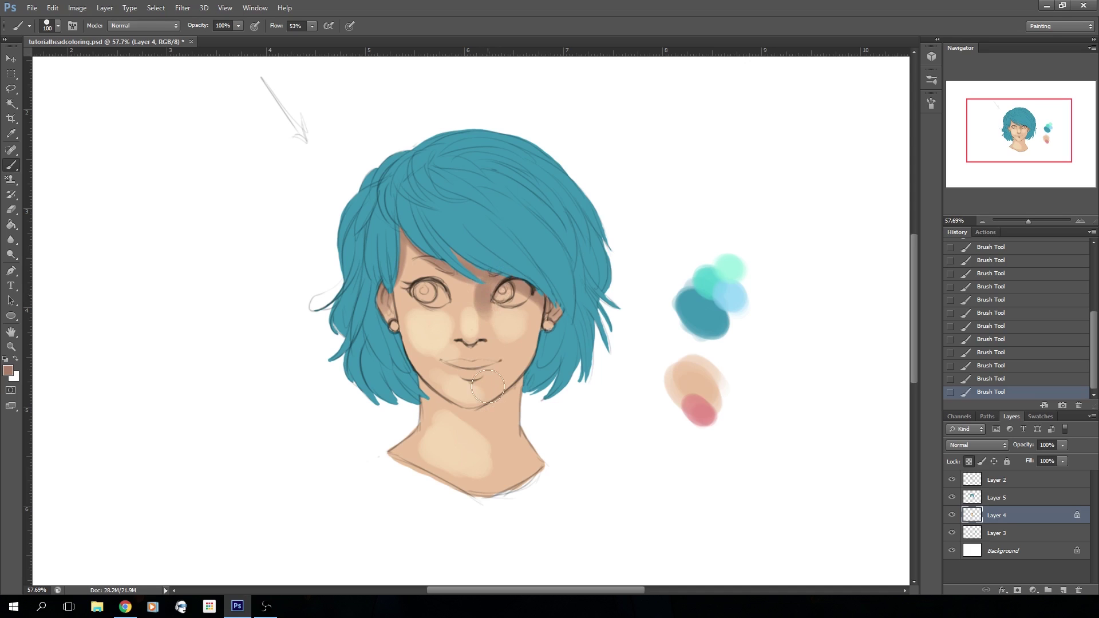
pyautogui.moveTo(426, 392)
pyautogui.mouseDown()
pyautogui.moveTo(488, 417)
pyautogui.moveTo(524, 391)
pyautogui.moveTo(481, 368)
pyautogui.moveTo(494, 420)
pyautogui.moveTo(481, 418)
pyautogui.moveTo(516, 395)
pyautogui.moveTo(478, 421)
pyautogui.moveTo(507, 431)
pyautogui.moveTo(447, 413)
pyautogui.moveTo(424, 390)
pyautogui.moveTo(514, 422)
pyautogui.mouseUp()
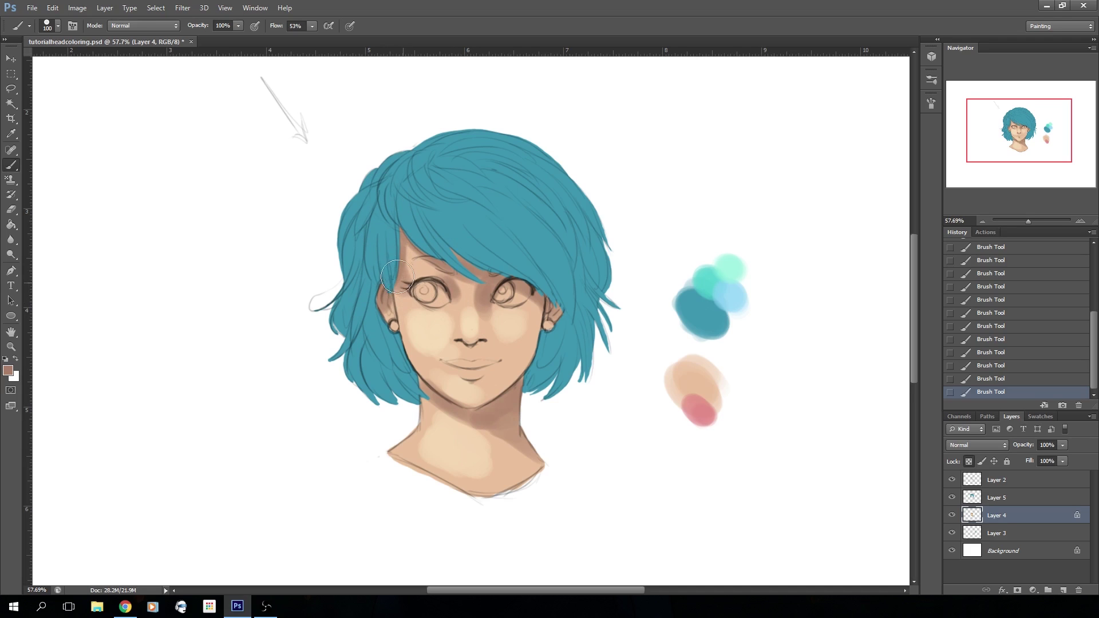
pyautogui.moveTo(404, 394); pyautogui.dragTo(424, 401)
pyautogui.click(963, 378)
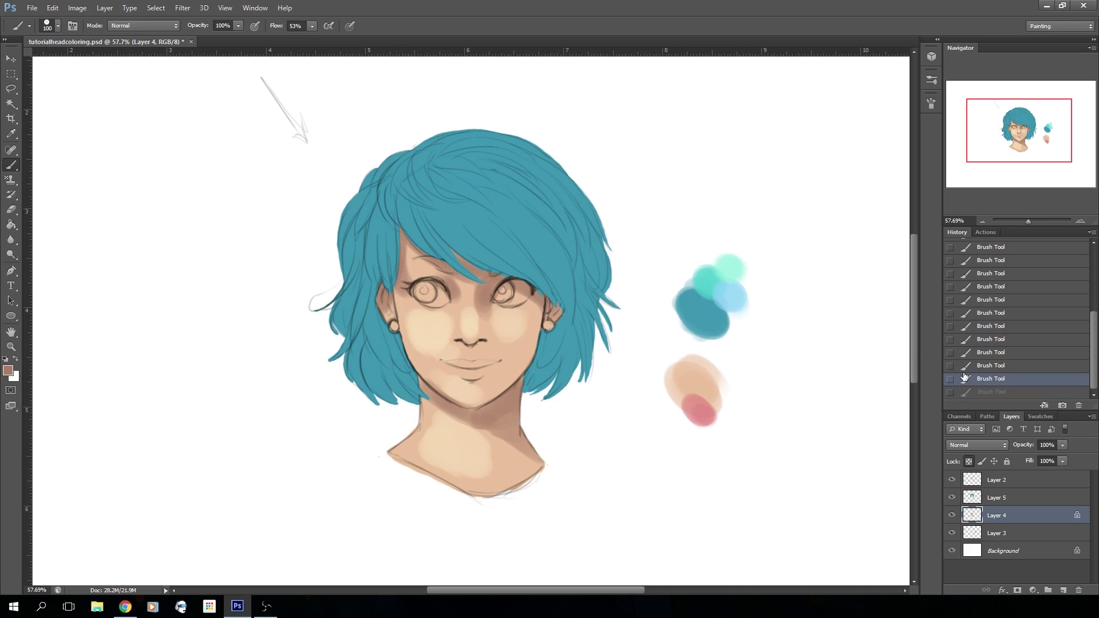
pyautogui.moveTo(409, 286); pyautogui.dragTo(406, 283)
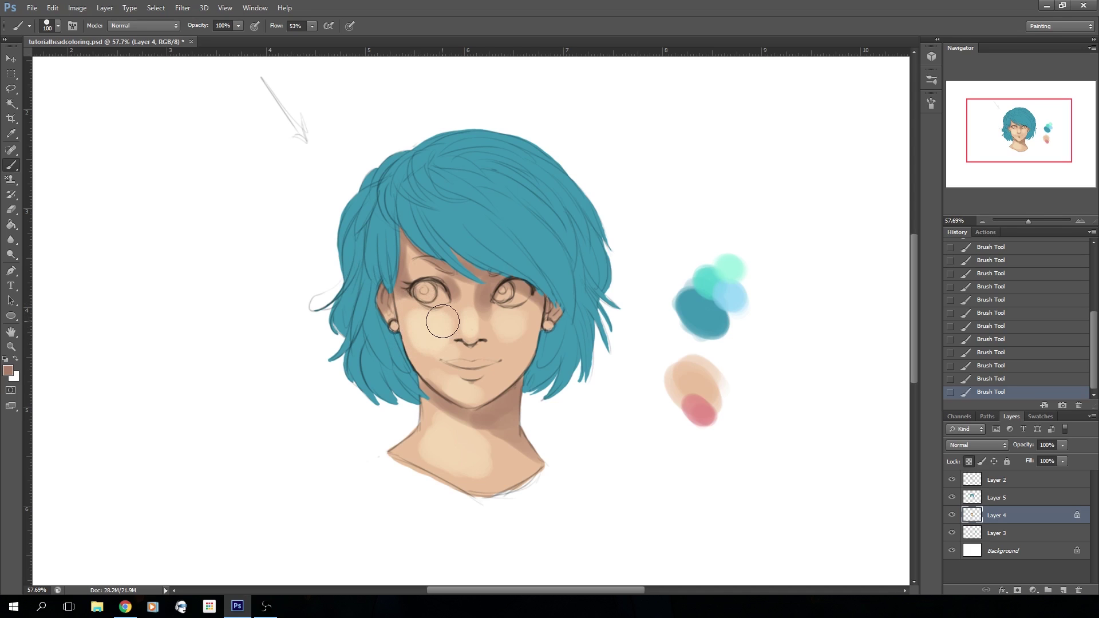
# Add brown shading along the side and underside of the nose, the jaw, the ear and the shadowed cheek.
pyautogui.moveTo(475, 309)
pyautogui.mouseDown()
pyautogui.moveTo(488, 314)
pyautogui.moveTo(486, 327)
pyautogui.mouseUp()
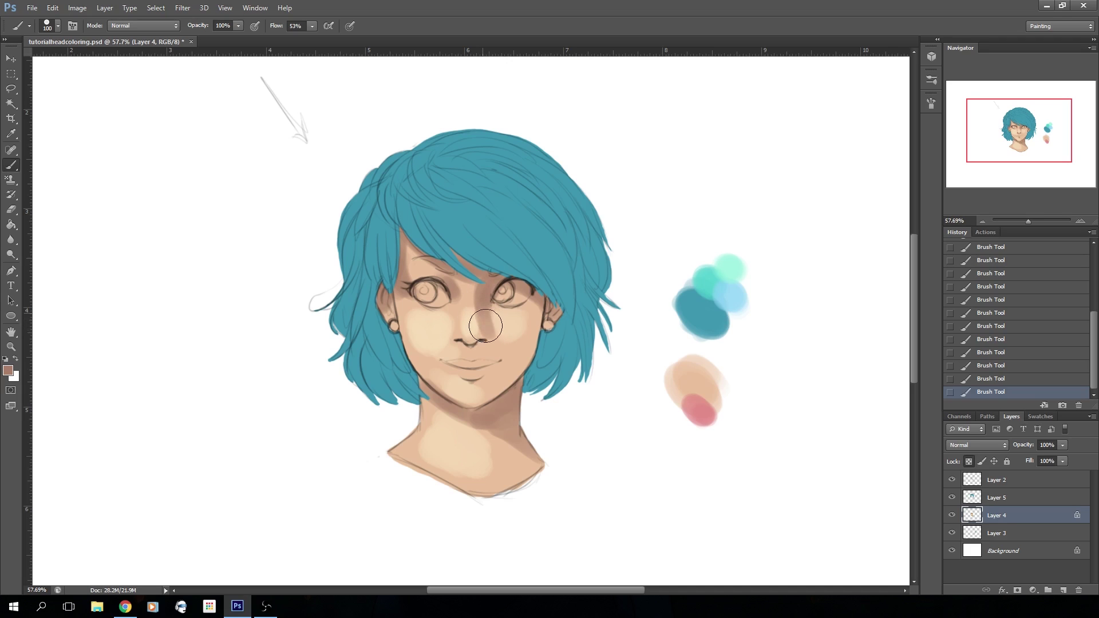
pyautogui.moveTo(521, 390)
pyautogui.mouseDown()
pyautogui.moveTo(511, 422)
pyautogui.moveTo(501, 385)
pyautogui.mouseUp()
pyautogui.moveTo(391, 308); pyautogui.dragTo(380, 284)
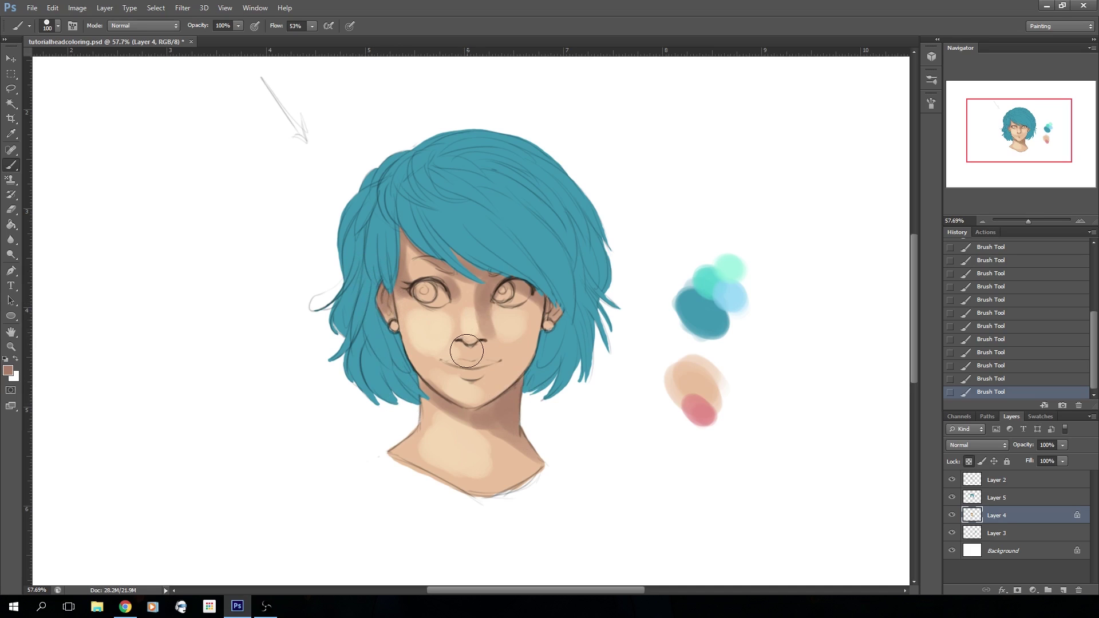
pyautogui.moveTo(476, 348)
pyautogui.mouseDown()
pyautogui.moveTo(463, 344)
pyautogui.moveTo(475, 344)
pyautogui.mouseUp()
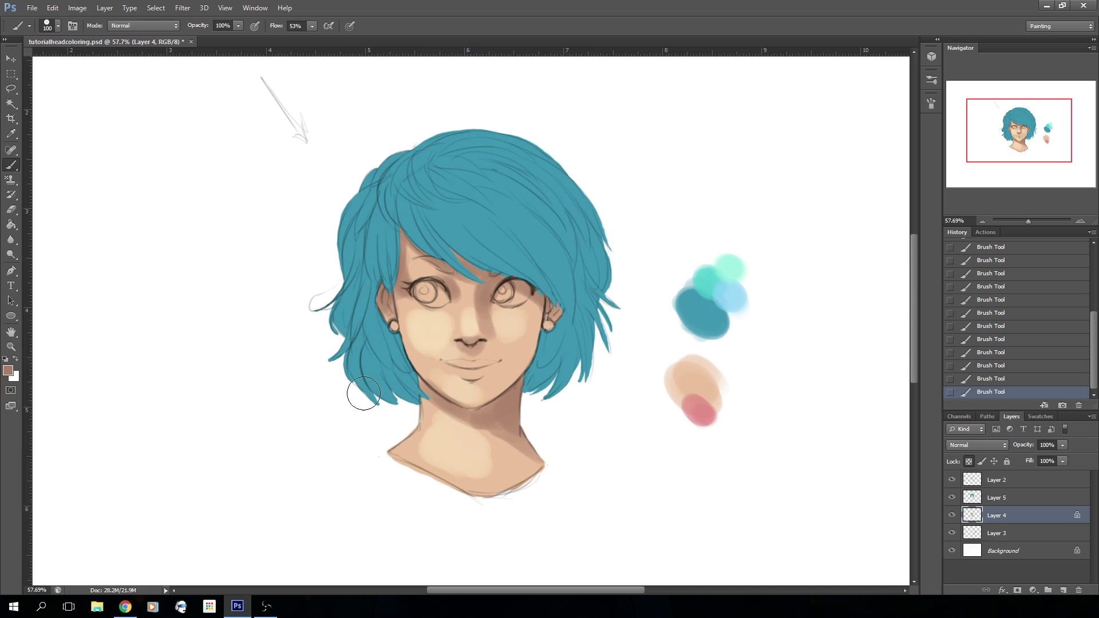
pyautogui.moveTo(529, 300)
pyautogui.mouseDown()
pyautogui.moveTo(517, 321)
pyautogui.moveTo(523, 351)
pyautogui.mouseUp()
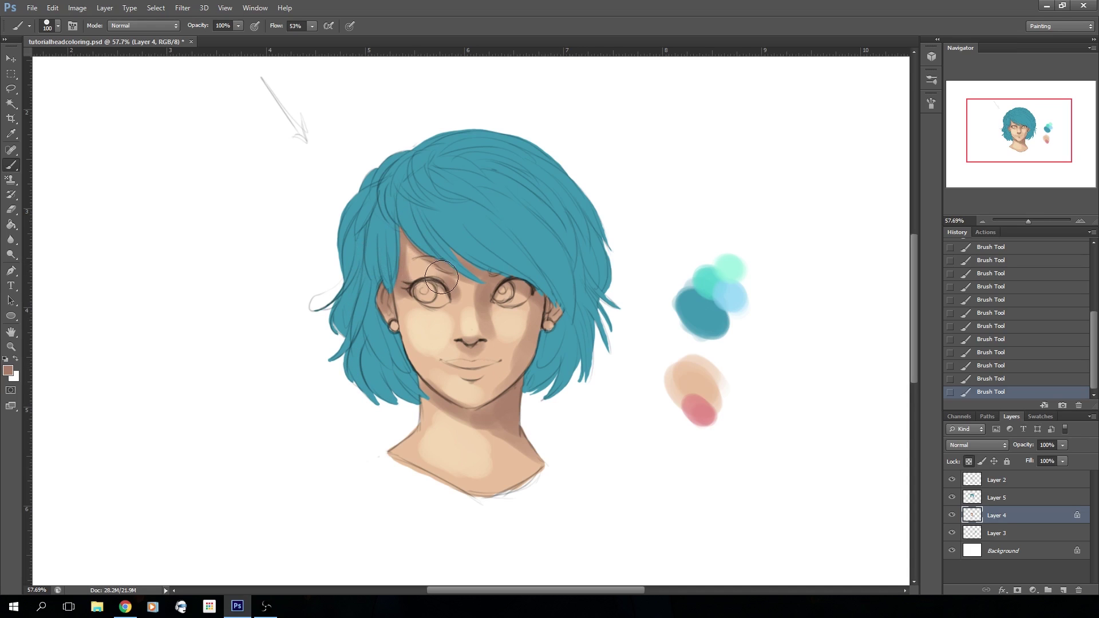
# Set the brush size to 86 px and blend the forehead and the lit cheek beside the nose with sampled skin tones.
pyautogui.keyDown('alt'); pyautogui.click(415, 248); pyautogui.keyUp('alt')
pyautogui.moveTo(414, 258)
pyautogui.mouseDown()
pyautogui.moveTo(423, 265)
pyautogui.moveTo(405, 252)
pyautogui.mouseUp()
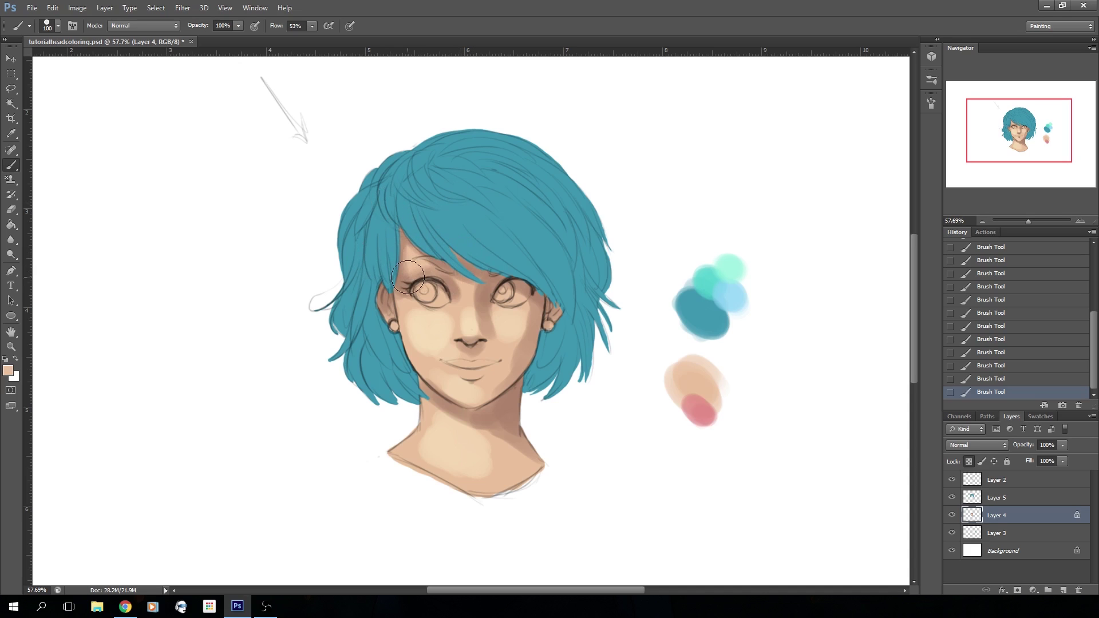
pyautogui.click(57, 25)
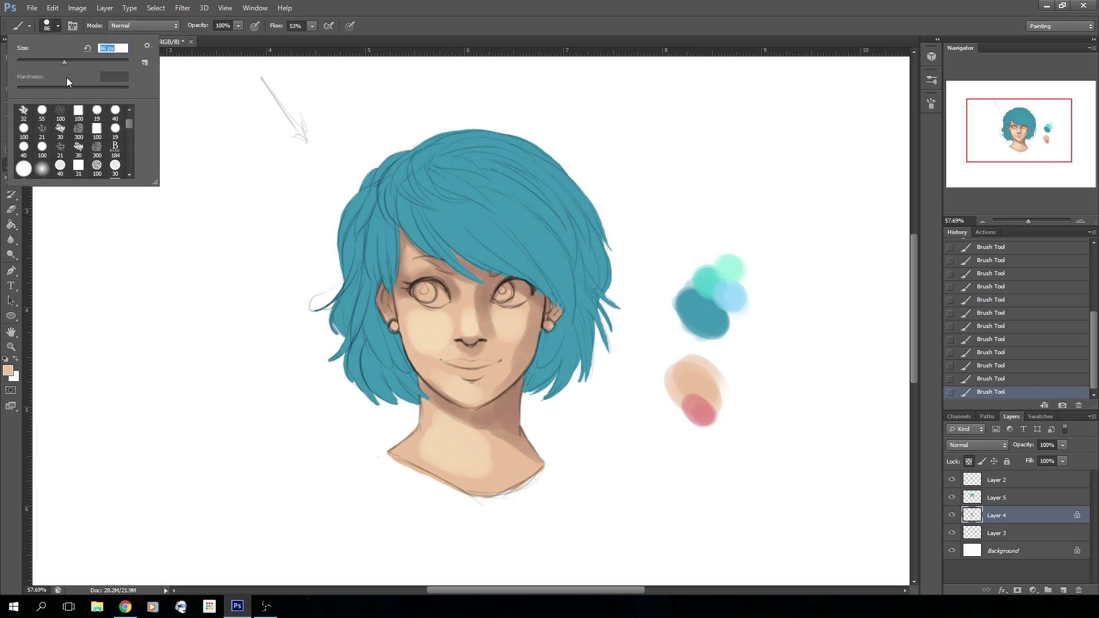
pyautogui.keyDown('alt'); pyautogui.click(447, 313); pyautogui.keyUp('alt')
pyautogui.moveTo(448, 314); pyautogui.dragTo(450, 332)
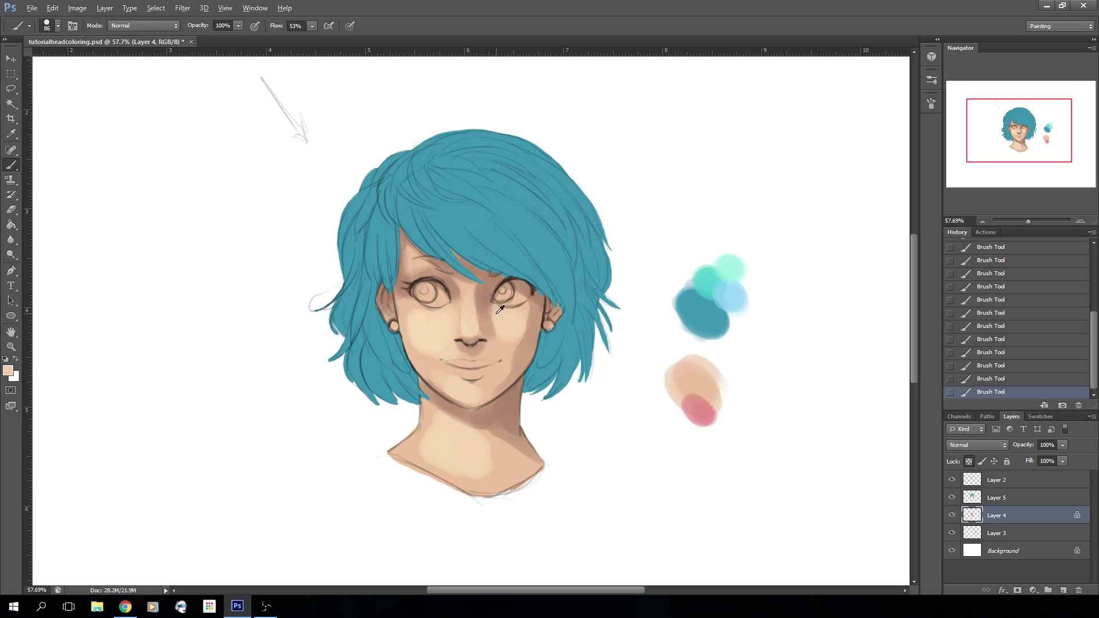
# Blend the shading under the eye and across the shadowed cheek using tones sampled from the surrounding skin.
pyautogui.keyDown('alt'); pyautogui.click(486, 310); pyautogui.keyUp('alt')
pyautogui.moveTo(488, 311)
pyautogui.mouseDown()
pyautogui.moveTo(523, 327)
pyautogui.moveTo(529, 311)
pyautogui.mouseUp()
pyautogui.keyDown('alt'); pyautogui.click(529, 300); pyautogui.keyUp('alt')
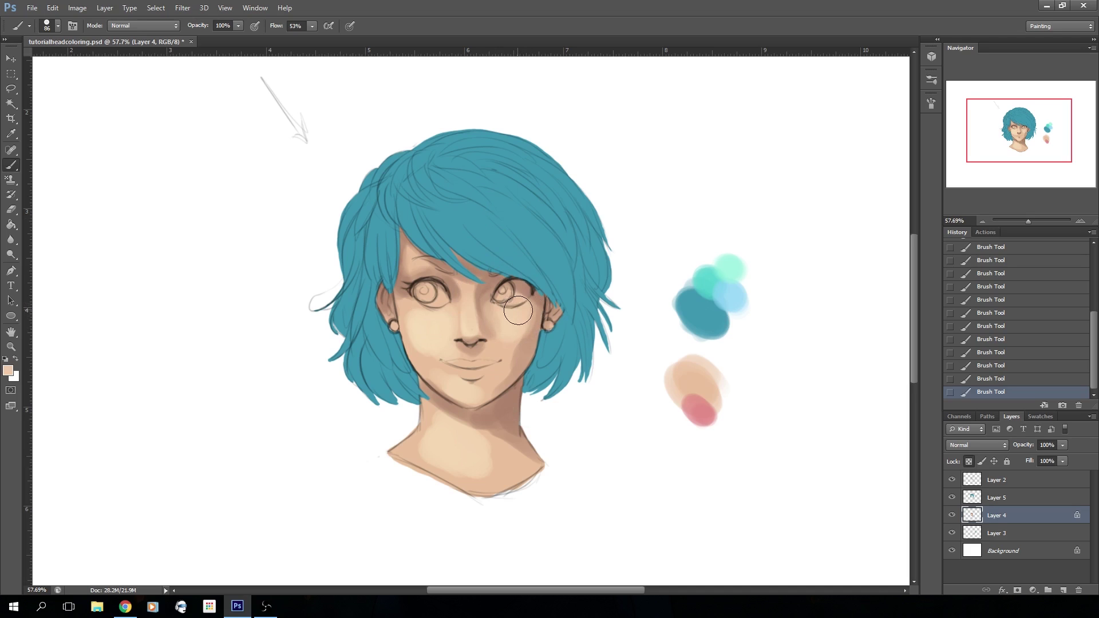
pyautogui.keyDown('alt'); pyautogui.click(511, 343); pyautogui.keyUp('alt')
pyautogui.keyDown('alt'); pyautogui.click(525, 340); pyautogui.keyUp('alt')
pyautogui.keyDown('alt'); pyautogui.click(509, 346); pyautogui.keyUp('alt')
pyautogui.keyDown('alt'); pyautogui.click(506, 336); pyautogui.keyUp('alt')
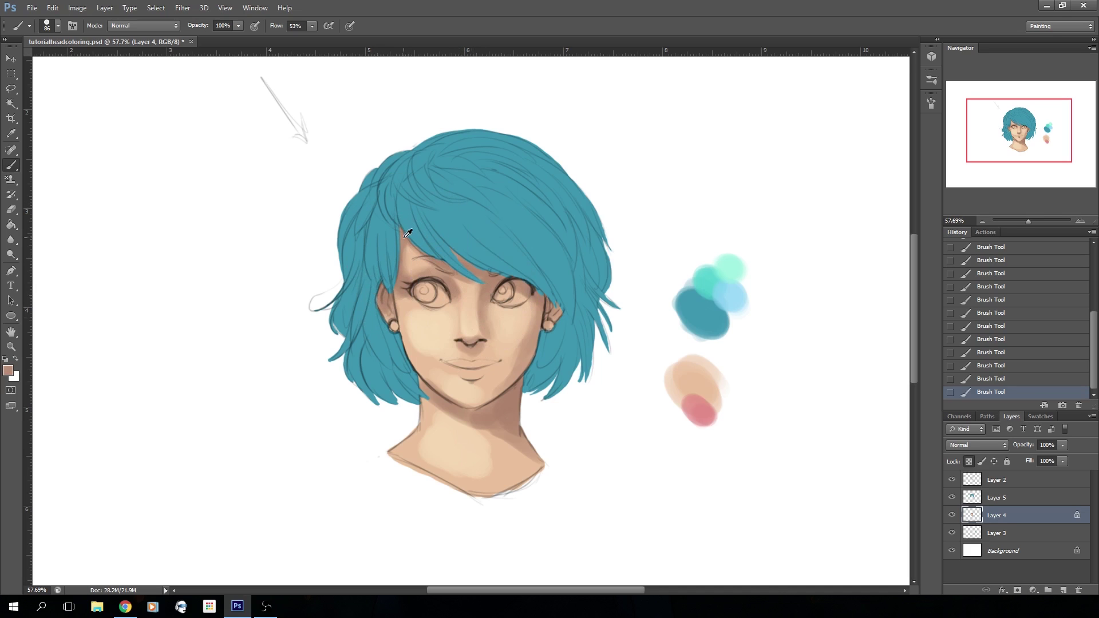
# Shade the forehead along the hairline and smooth the temple and lit cheek with sampled tones.
pyautogui.moveTo(404, 235); pyautogui.dragTo(440, 266)
pyautogui.keyDown('alt'); pyautogui.click(399, 293); pyautogui.keyUp('alt')
pyautogui.keyDown('alt'); pyautogui.click(411, 312); pyautogui.keyUp('alt')
pyautogui.keyDown('alt'); pyautogui.click(438, 319); pyautogui.keyUp('alt')
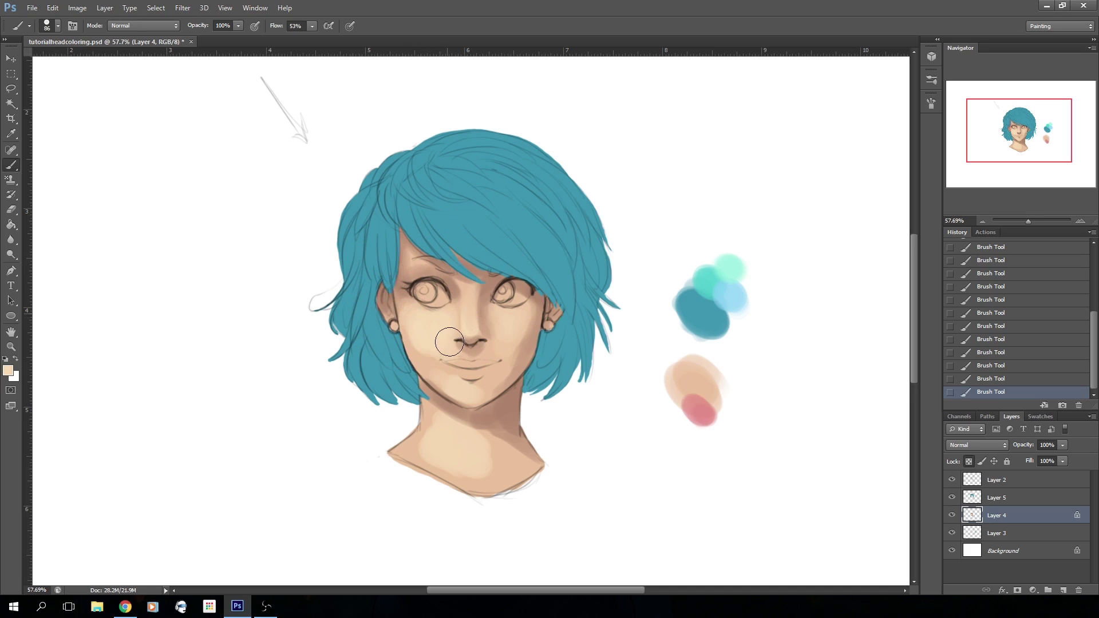
pyautogui.keyDown('alt'); pyautogui.click(437, 352); pyautogui.keyUp('alt')
# Blend the chin, the area below the lips and the shadowed cheek with sampled skin tones.
pyautogui.keyDown('alt'); pyautogui.click(523, 352); pyautogui.keyUp('alt')
pyautogui.keyDown('alt'); pyautogui.click(470, 375); pyautogui.keyUp('alt')
pyautogui.moveTo(477, 381)
pyautogui.mouseDown()
pyautogui.moveTo(503, 373)
pyautogui.moveTo(497, 391)
pyautogui.moveTo(512, 353)
pyautogui.moveTo(491, 397)
pyautogui.mouseUp()
pyautogui.keyDown('alt'); pyautogui.click(520, 346); pyautogui.keyUp('alt')
pyautogui.keyDown('alt'); pyautogui.click(513, 339); pyautogui.keyUp('alt')
pyautogui.moveTo(516, 331)
pyautogui.mouseDown()
pyautogui.moveTo(529, 320)
pyautogui.moveTo(500, 373)
pyautogui.mouseUp()
pyautogui.keyDown('alt'); pyautogui.click(508, 321); pyautogui.keyUp('alt')
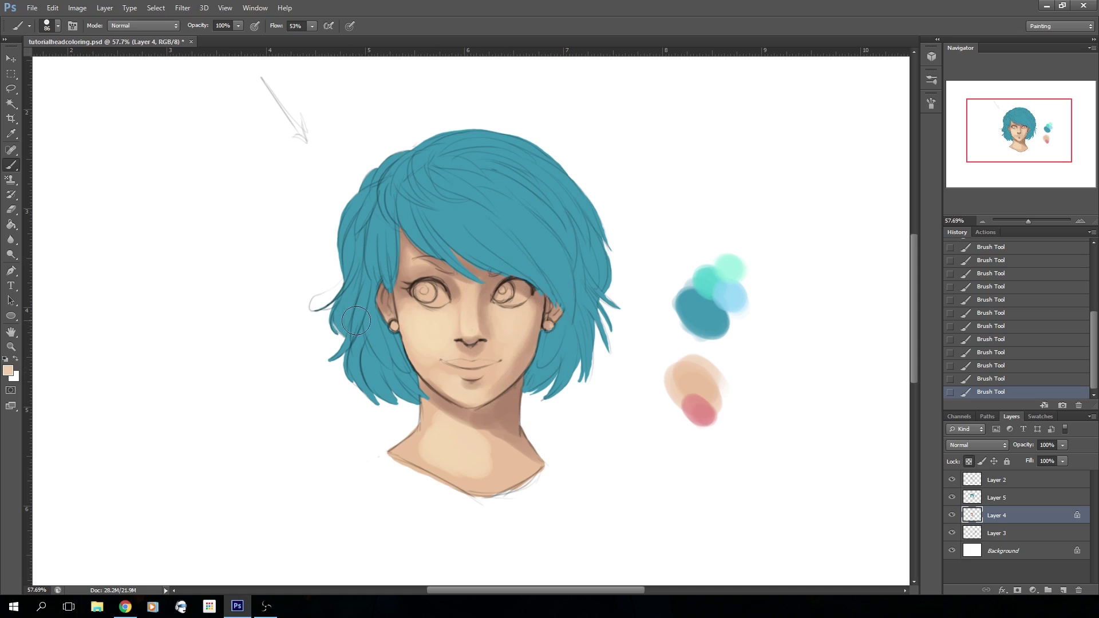
# Smooth the front of the neck and the cast shadow beneath the jaw with sampled light and dark skin tones.
pyautogui.keyDown('alt'); pyautogui.click(448, 424); pyautogui.keyUp('alt')
pyautogui.keyDown('alt'); pyautogui.click(448, 442); pyautogui.keyUp('alt')
pyautogui.keyDown('alt'); pyautogui.click(493, 407); pyautogui.keyUp('alt')
pyautogui.keyDown('alt'); pyautogui.click(457, 392); pyautogui.keyUp('alt')
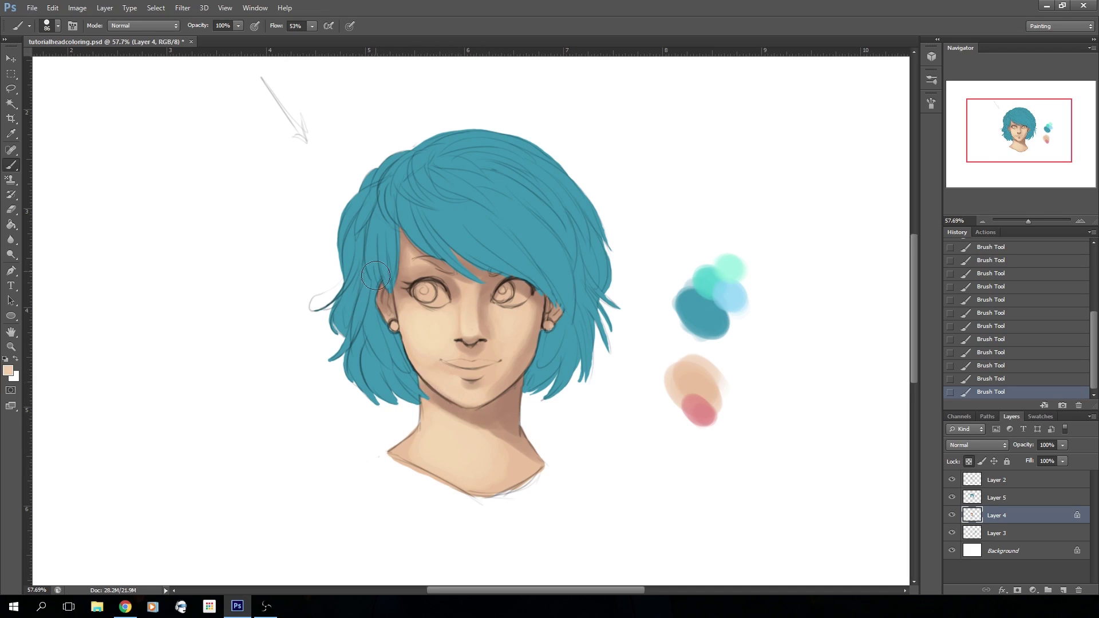
pyautogui.keyDown('alt'); pyautogui.click(494, 422); pyautogui.keyUp('alt')
pyautogui.moveTo(496, 425)
pyautogui.mouseDown()
pyautogui.moveTo(531, 453)
pyautogui.moveTo(520, 392)
pyautogui.mouseUp()
# Blend the skin between the brows, on the forehead and along the lit side of the jaw with sampled tones.
pyautogui.keyDown('alt'); pyautogui.click(466, 290); pyautogui.keyUp('alt')
pyautogui.keyDown('alt'); pyautogui.click(428, 269); pyautogui.keyUp('alt')
pyautogui.keyDown('alt'); pyautogui.click(436, 372); pyautogui.keyUp('alt')
# Change the foreground colour from the sampled neck shadow to a dark, muted blue.
pyautogui.keyDown('alt'); pyautogui.click(511, 401); pyautogui.keyUp('alt')
pyautogui.click(8, 370)
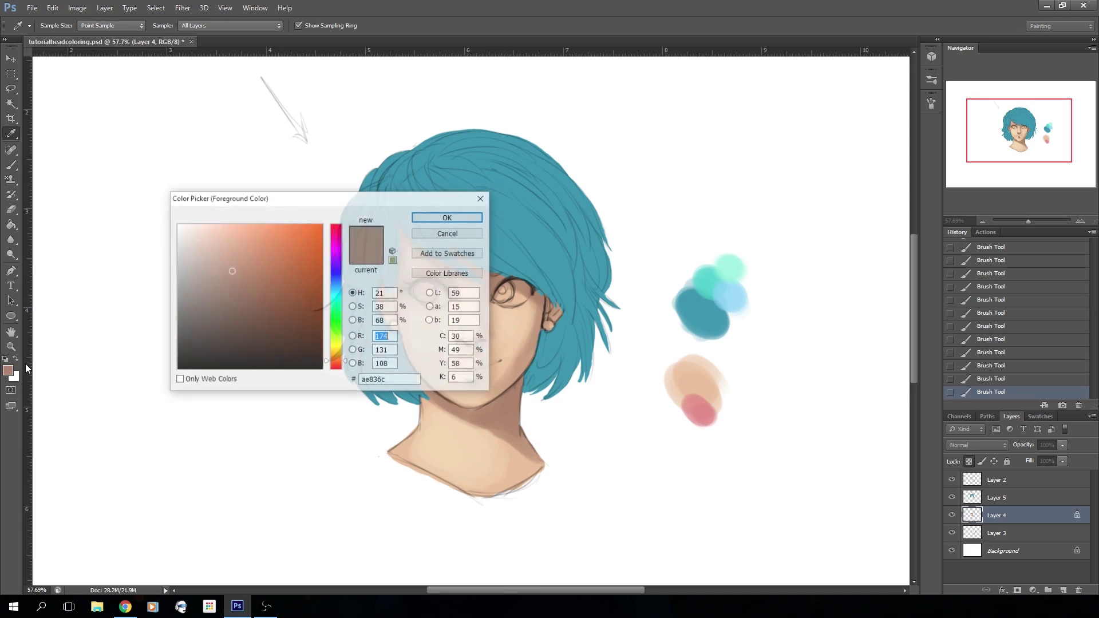
pyautogui.moveTo(236, 278); pyautogui.dragTo(247, 296)
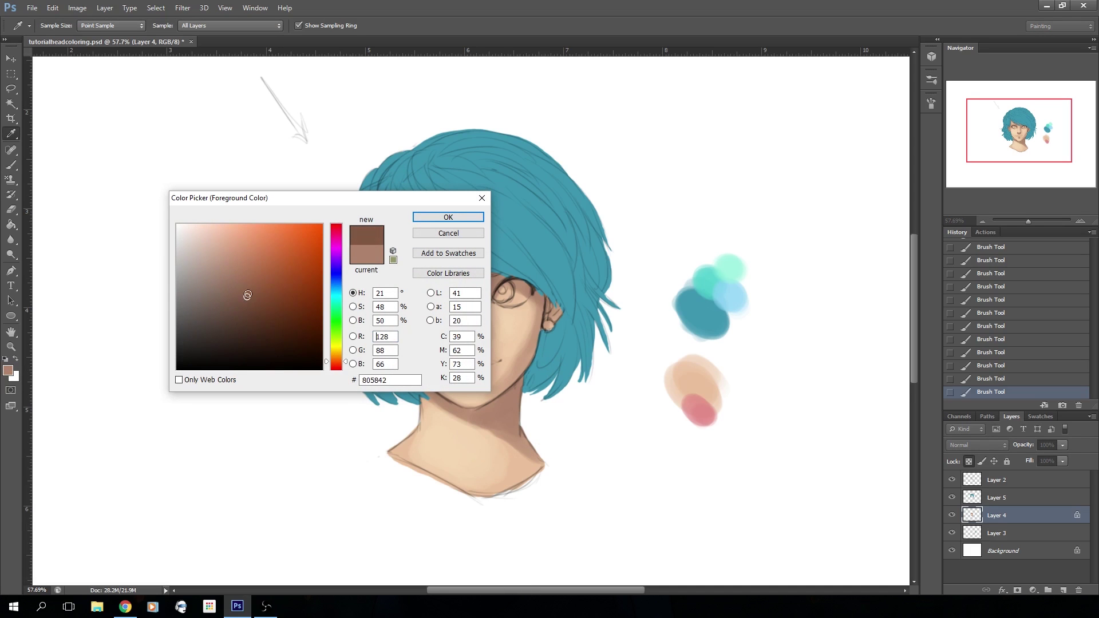
pyautogui.moveTo(331, 284); pyautogui.dragTo(335, 278)
pyautogui.click(250, 302)
pyautogui.click(428, 217)
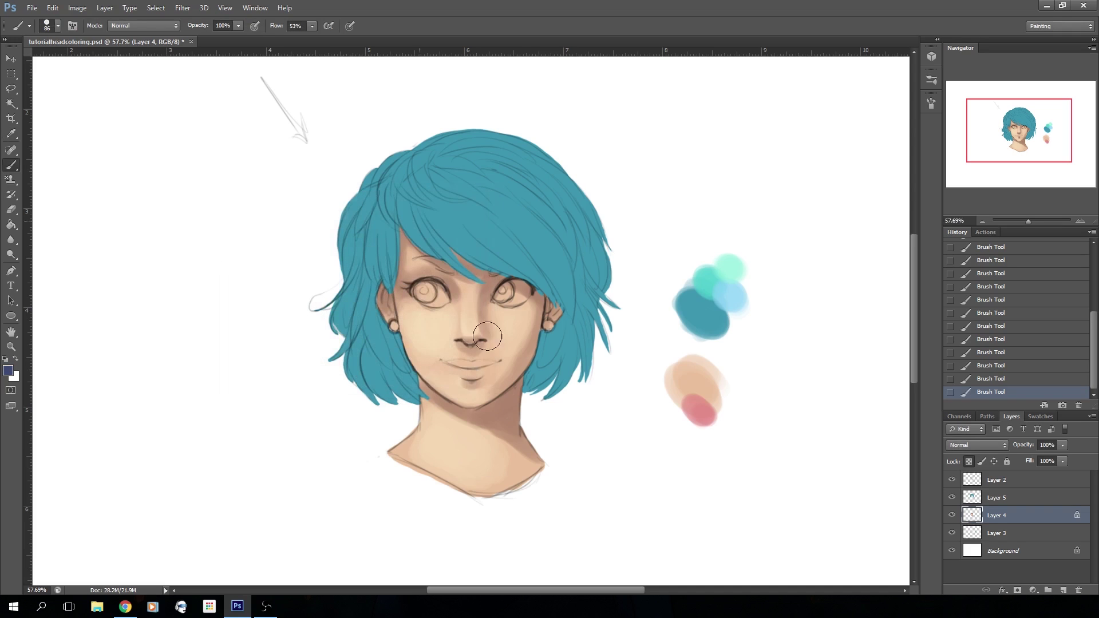
# Paint cool bluish shadows on the neck under the jaw and beneath the nose.
pyautogui.moveTo(518, 392)
pyautogui.mouseDown()
pyautogui.moveTo(523, 383)
pyautogui.moveTo(493, 407)
pyautogui.moveTo(506, 408)
pyautogui.mouseUp()
pyautogui.keyDown('alt'); pyautogui.click(517, 391); pyautogui.keyUp('alt')
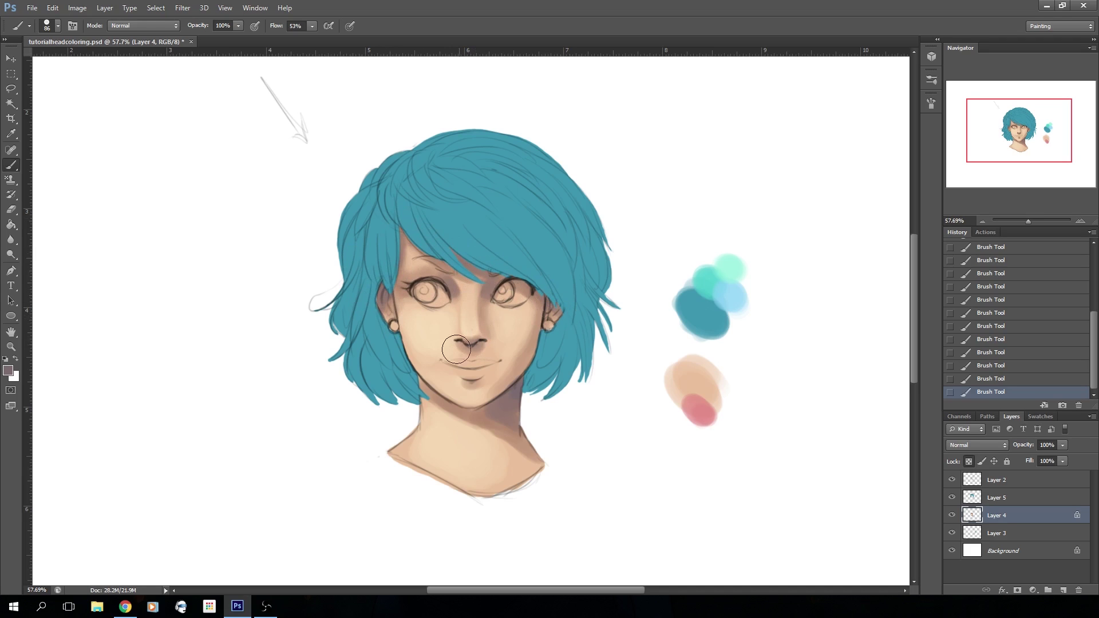
pyautogui.moveTo(465, 343); pyautogui.dragTo(467, 346)
# Clean up the chin with sampled skin tone and deepen and blend the cool shadow across the upper neck.
pyautogui.keyDown('alt'); pyautogui.click(449, 388); pyautogui.keyUp('alt')
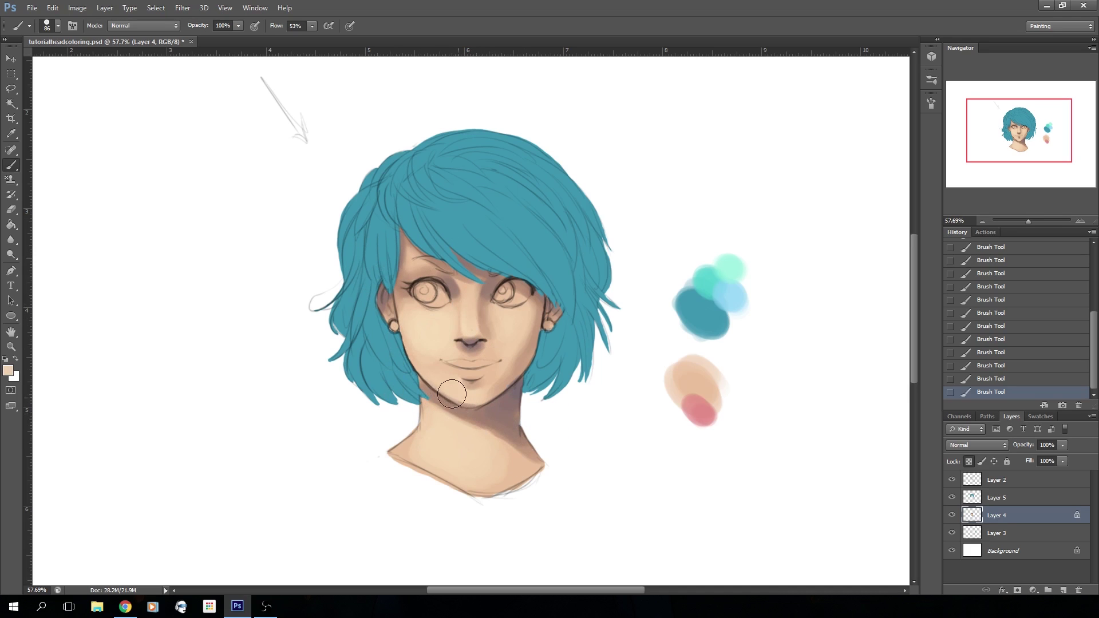
pyautogui.keyDown('alt'); pyautogui.click(513, 392); pyautogui.keyUp('alt')
pyautogui.keyDown('alt'); pyautogui.click(515, 393); pyautogui.keyUp('alt')
pyautogui.moveTo(515, 396)
pyautogui.mouseDown()
pyautogui.moveTo(513, 414)
pyautogui.moveTo(503, 406)
pyautogui.moveTo(525, 445)
pyautogui.mouseUp()
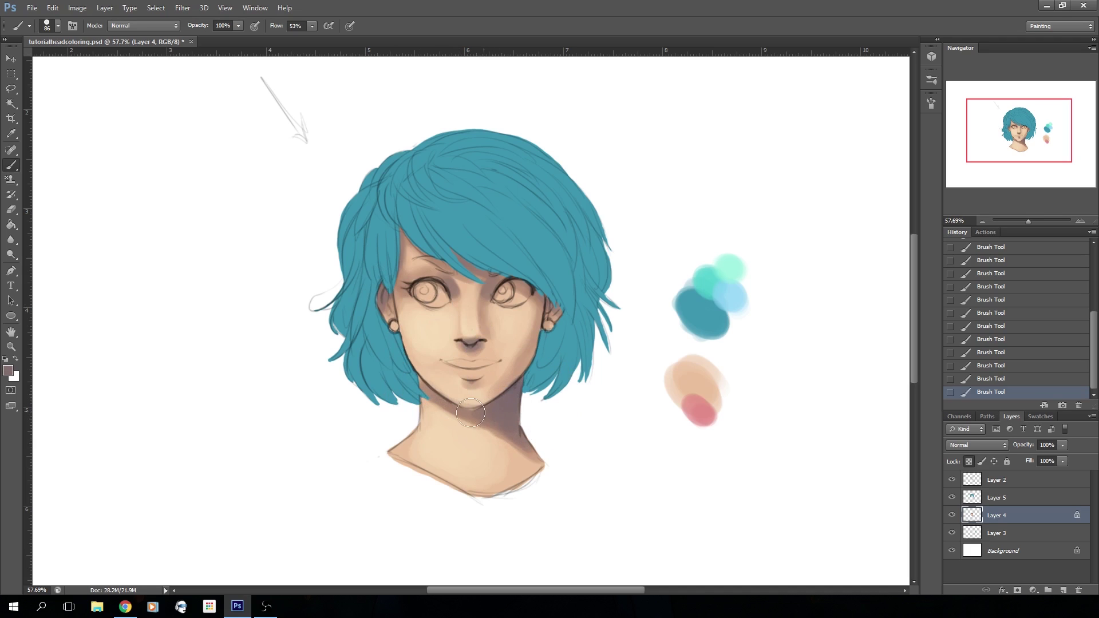
pyautogui.keyDown('alt'); pyautogui.click(439, 401); pyautogui.keyUp('alt')
pyautogui.moveTo(427, 389); pyautogui.dragTo(422, 382)
# Try extending the shadow down the side of the neck with sampled tones, and step back before those strokes.
pyautogui.keyDown('alt'); pyautogui.click(507, 432); pyautogui.keyUp('alt')
pyautogui.moveTo(508, 438)
pyautogui.mouseDown()
pyautogui.moveTo(521, 471)
pyautogui.moveTo(525, 459)
pyautogui.moveTo(495, 487)
pyautogui.mouseUp()
pyautogui.keyDown('alt'); pyautogui.click(507, 433); pyautogui.keyUp('alt')
pyautogui.moveTo(509, 449); pyautogui.dragTo(494, 486)
pyautogui.keyDown('alt'); pyautogui.click(484, 442); pyautogui.keyUp('alt')
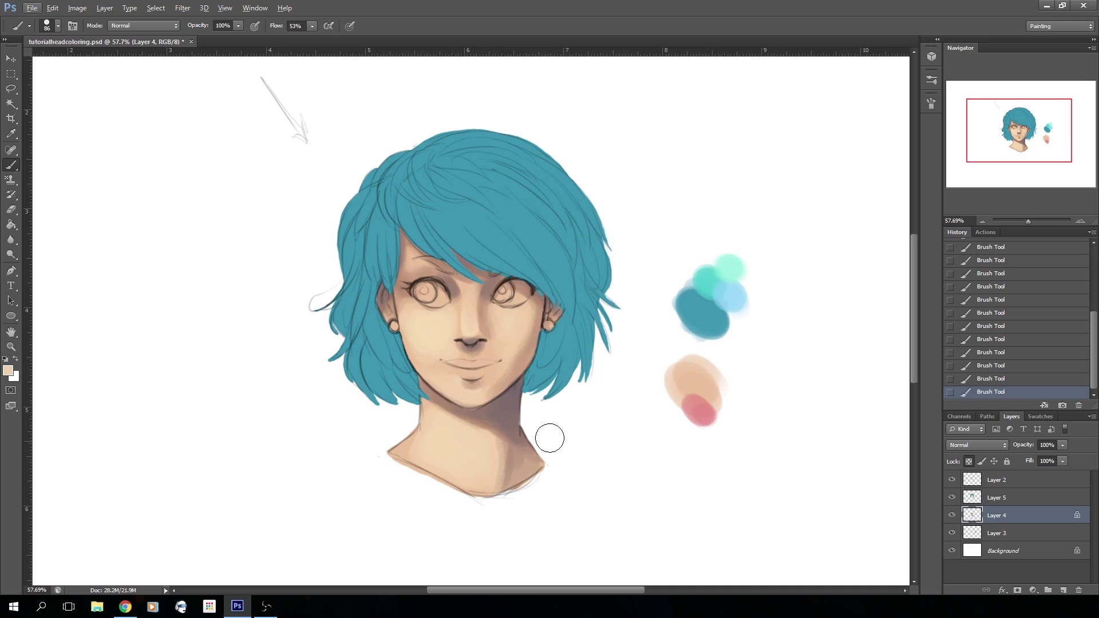
pyautogui.click(977, 337)
pyautogui.click(965, 312)
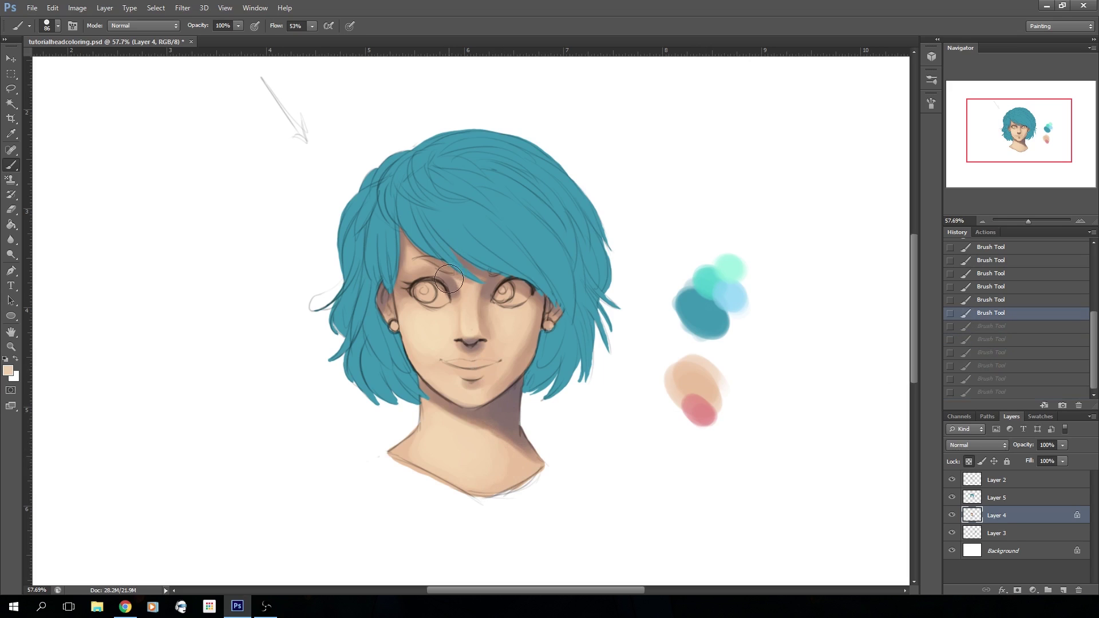
# Blend the skin beside the nose, reduce the brush size to 37 px and refine the nose with sampled light tones.
pyautogui.moveTo(461, 321); pyautogui.dragTo(452, 332)
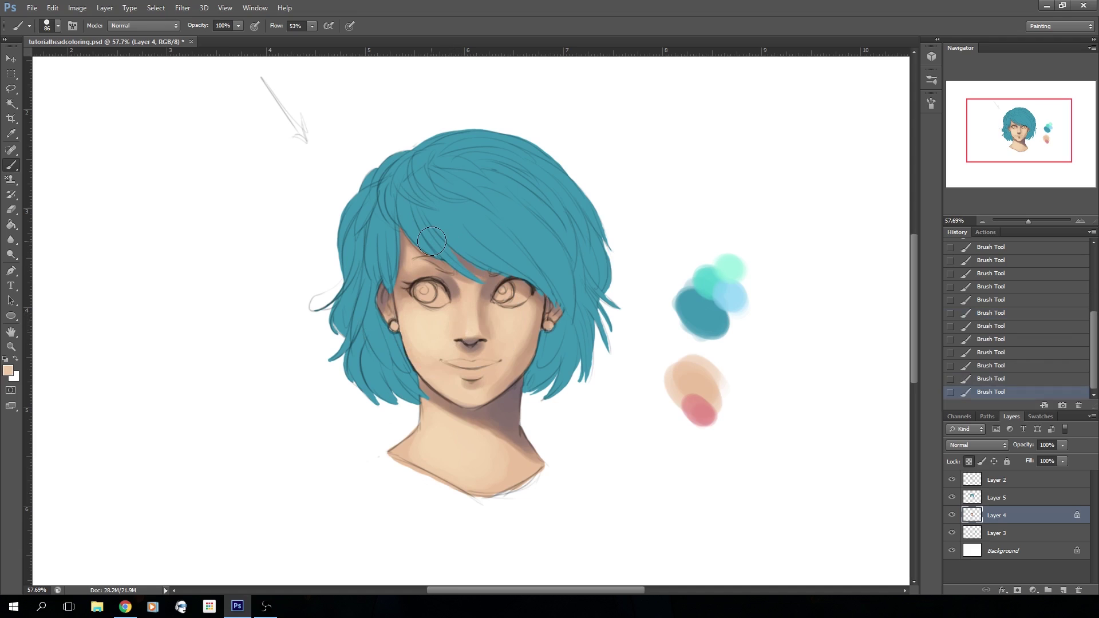
pyautogui.click(57, 26)
pyautogui.moveTo(42, 62); pyautogui.dragTo(37, 62)
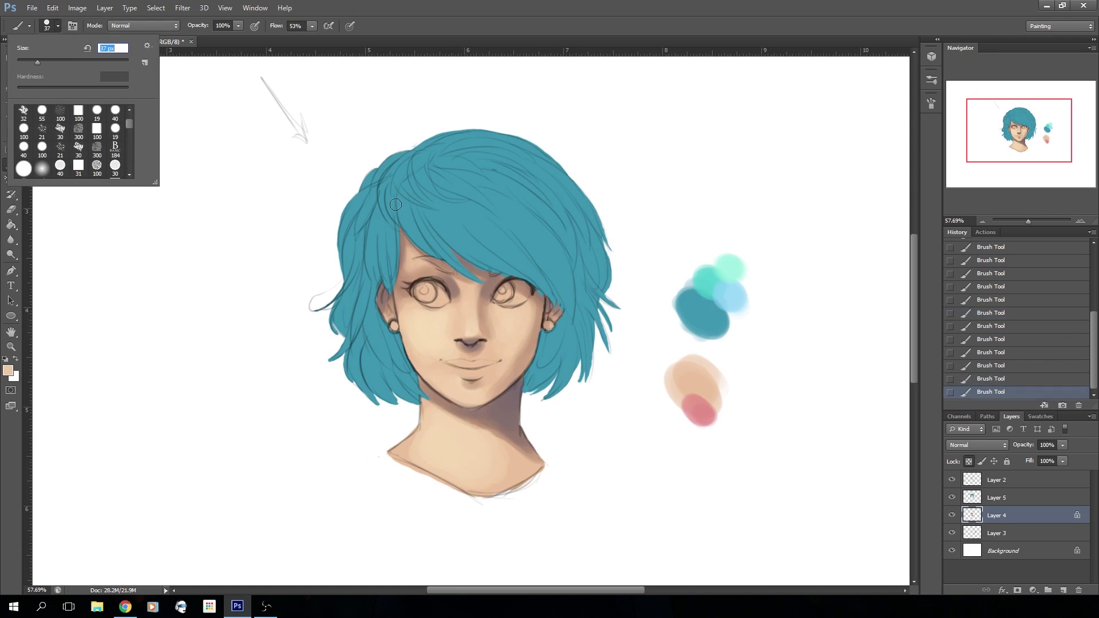
pyautogui.keyDown('alt'); pyautogui.click(439, 324); pyautogui.keyUp('alt')
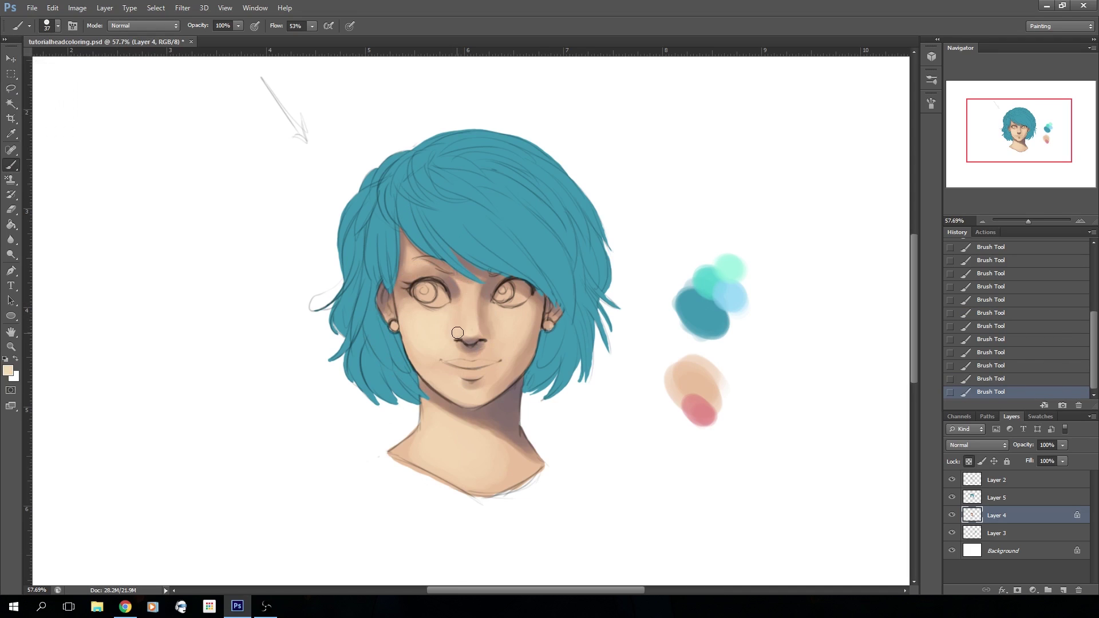
pyautogui.keyDown('alt'); pyautogui.click(477, 327); pyautogui.keyUp('alt')
# Pick the light cream #f9e8c9, set the brush size to 56 px and dab highlights on the nose and cheek.
pyautogui.keyDown('alt'); pyautogui.click(467, 321); pyautogui.keyUp('alt')
pyautogui.click(7, 371)
pyautogui.click(208, 226)
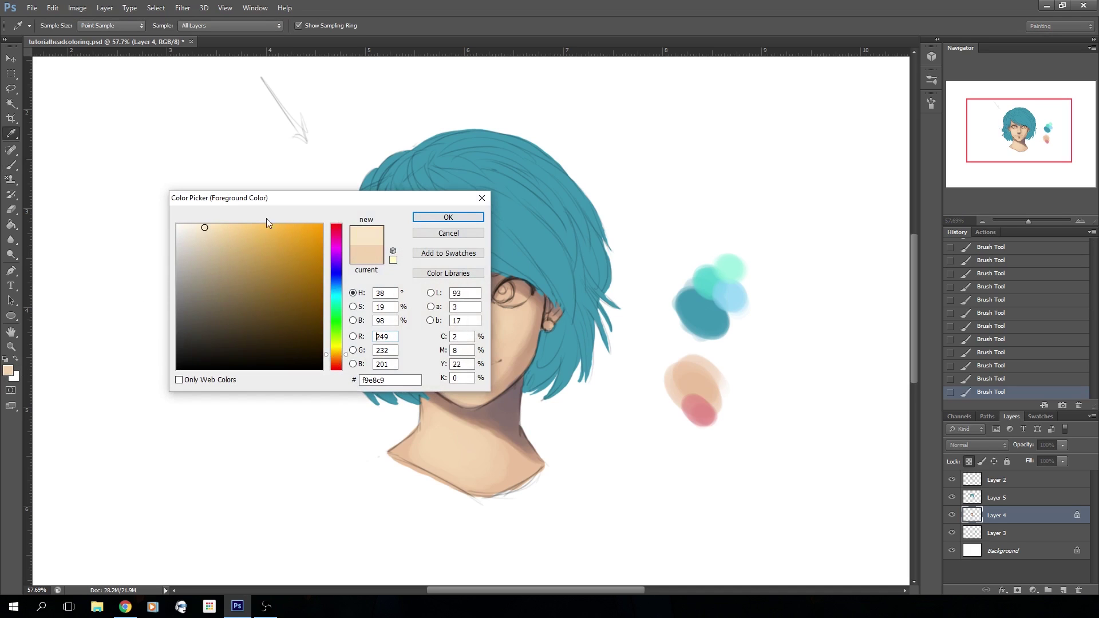
pyautogui.click(448, 217)
pyautogui.click(48, 26)
pyautogui.moveTo(38, 61); pyautogui.dragTo(48, 61)
pyautogui.press('Return')
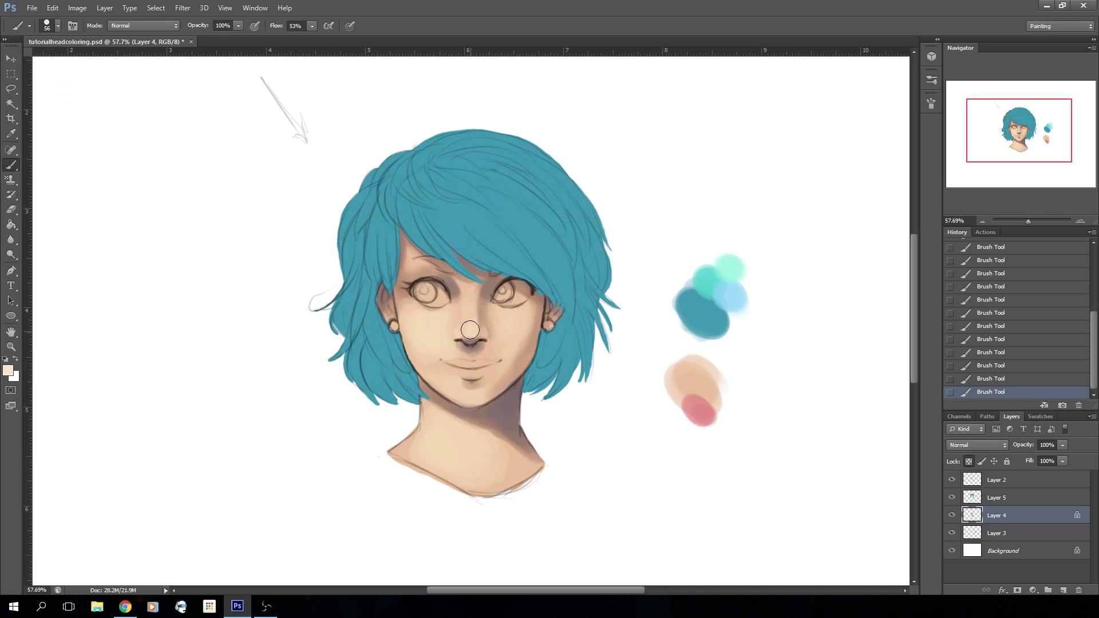
pyautogui.click(518, 318)
# Shade beneath and beside both eyes with sampled brown tones and blend with sampled skin colours.
pyautogui.keyDown('alt'); pyautogui.click(456, 290); pyautogui.keyUp('alt')
pyautogui.moveTo(501, 307); pyautogui.dragTo(531, 296)
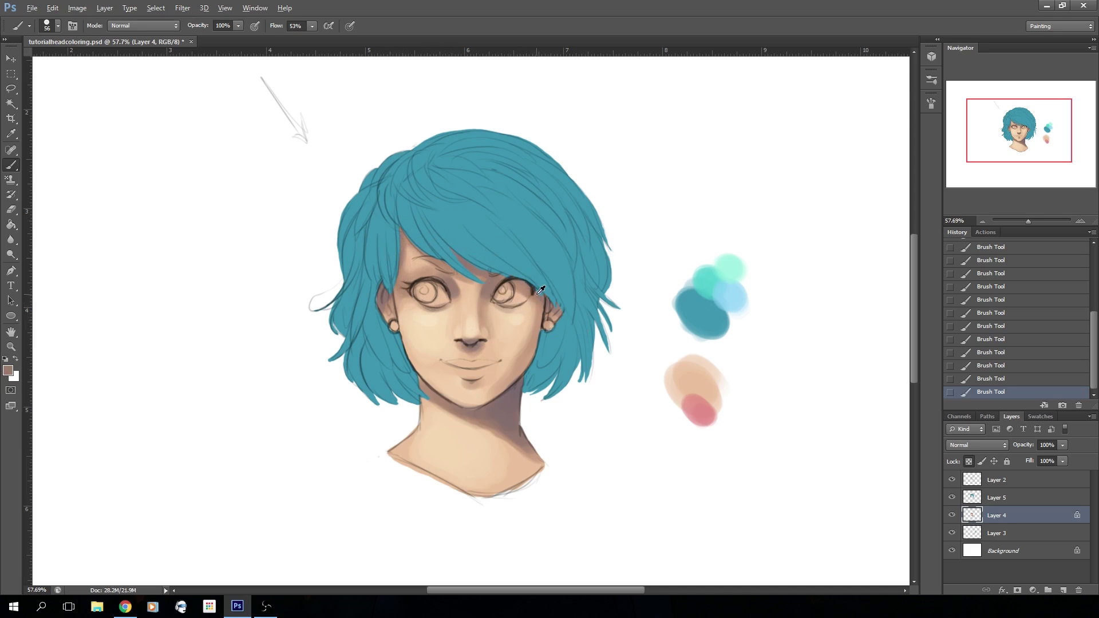
pyautogui.keyDown('alt'); pyautogui.click(530, 306); pyautogui.keyUp('alt')
pyautogui.keyDown('alt'); pyautogui.click(436, 297); pyautogui.keyUp('alt')
pyautogui.keyDown('alt'); pyautogui.click(441, 314); pyautogui.keyUp('alt')
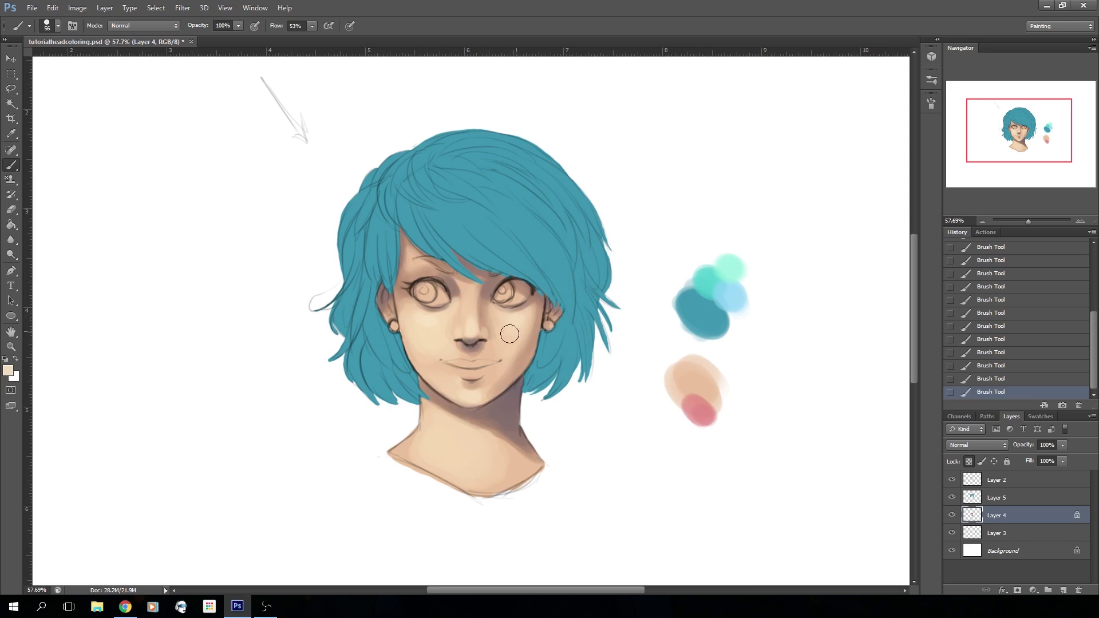
# Try blending sampled tones under the eye and along the forehead hairline, and step back the latest strokes.
pyautogui.keyDown('alt'); pyautogui.click(454, 300); pyautogui.keyUp('alt')
pyautogui.keyDown('alt'); pyautogui.click(453, 309); pyautogui.keyUp('alt')
pyautogui.keyDown('alt'); pyautogui.click(426, 316); pyautogui.keyUp('alt')
pyautogui.keyDown('alt'); pyautogui.click(400, 234); pyautogui.keyUp('alt')
pyautogui.moveTo(974, 361); pyautogui.dragTo(975, 332)
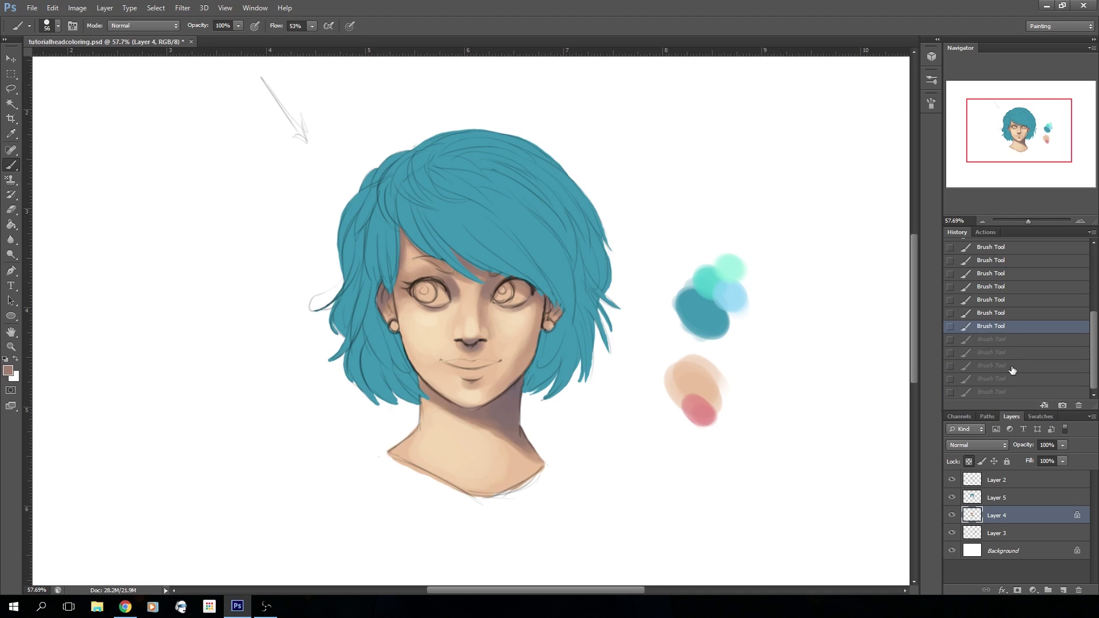
# Shade beneath the lower lip with a sampled tone and tint both lips with pink sampled from the swatch.
pyautogui.keyDown('alt'); pyautogui.click(467, 384); pyautogui.keyUp('alt')
pyautogui.moveTo(466, 382); pyautogui.dragTo(452, 369)
pyautogui.keyDown('alt'); pyautogui.click(705, 411); pyautogui.keyUp('alt')
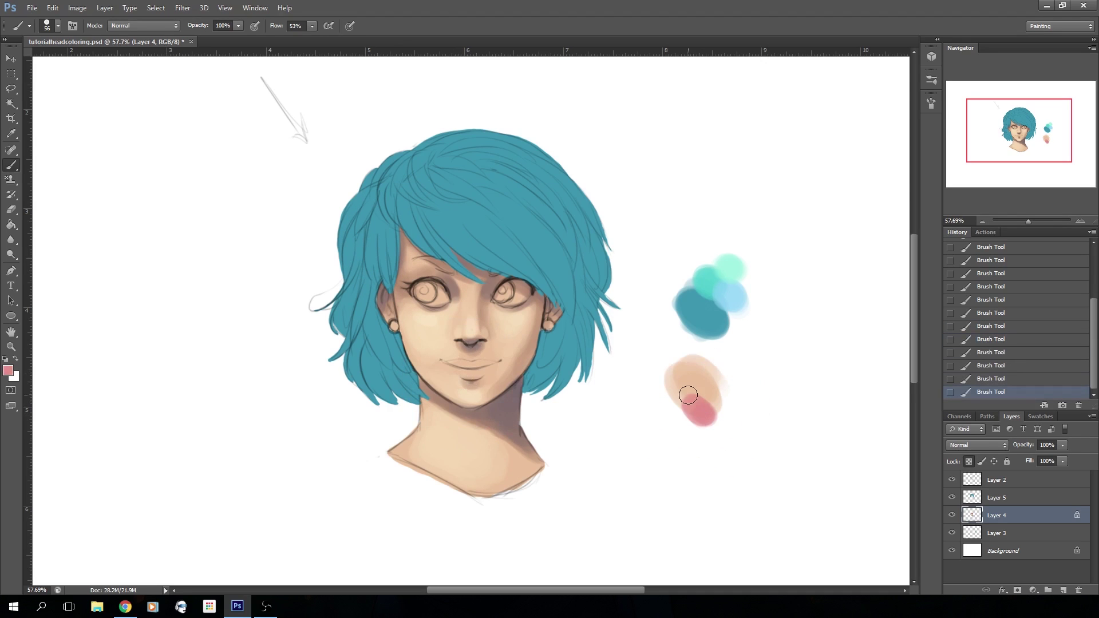
pyautogui.moveTo(470, 366)
pyautogui.mouseDown()
pyautogui.moveTo(446, 332)
pyautogui.moveTo(446, 361)
pyautogui.moveTo(473, 371)
pyautogui.moveTo(461, 372)
pyautogui.moveTo(493, 361)
pyautogui.moveTo(462, 374)
pyautogui.mouseUp()
pyautogui.keyDown('alt'); pyautogui.click(482, 368); pyautogui.keyUp('alt')
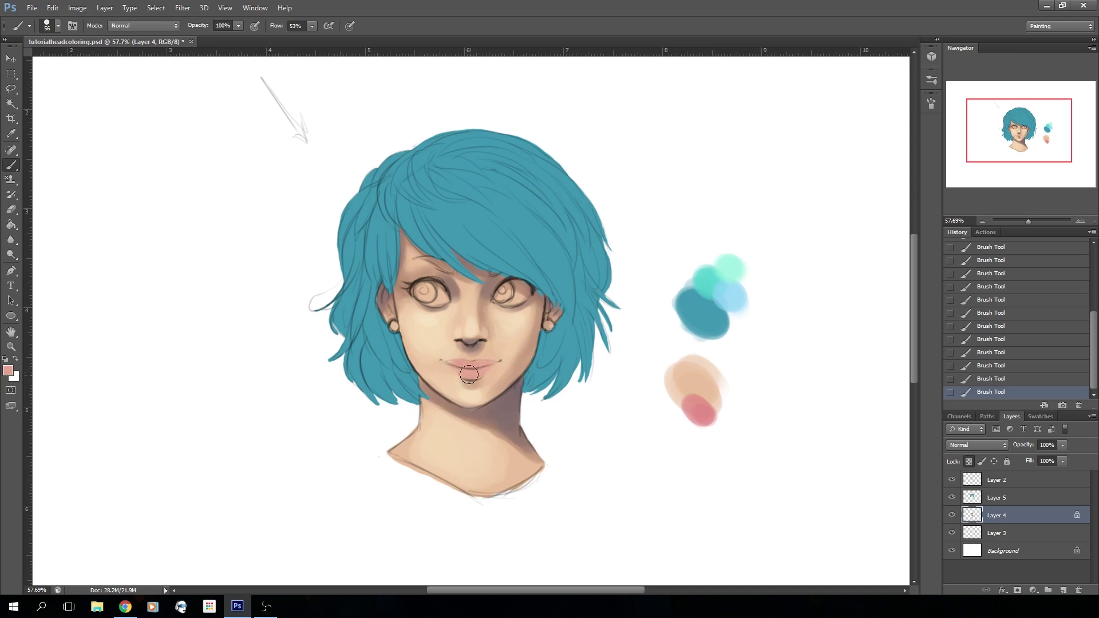
pyautogui.keyDown('alt'); pyautogui.click(476, 359); pyautogui.keyUp('alt')
# Choose a deeper rose, reduce the brush to 26 px and darken the upper lip, cleaning its edge with sampled tones.
pyautogui.click(8, 370)
pyautogui.click(246, 258)
pyautogui.moveTo(246, 258); pyautogui.dragTo(248, 260)
pyautogui.moveTo(326, 366); pyautogui.dragTo(327, 370)
pyautogui.click(416, 217)
pyautogui.click(47, 27)
pyautogui.click(463, 363)
pyautogui.keyDown('alt'); pyautogui.click(455, 361); pyautogui.keyUp('alt')
pyautogui.keyDown('alt'); pyautogui.click(458, 355); pyautogui.keyUp('alt')
# Try painting the eye with white sampled from the canvas, and step back the last stroke.
pyautogui.keyDown('alt'); pyautogui.click(294, 201); pyautogui.keyUp('alt')
pyautogui.moveTo(432, 291)
pyautogui.mouseDown()
pyautogui.moveTo(422, 289)
pyautogui.moveTo(447, 297)
pyautogui.mouseUp()
pyautogui.click(965, 380)
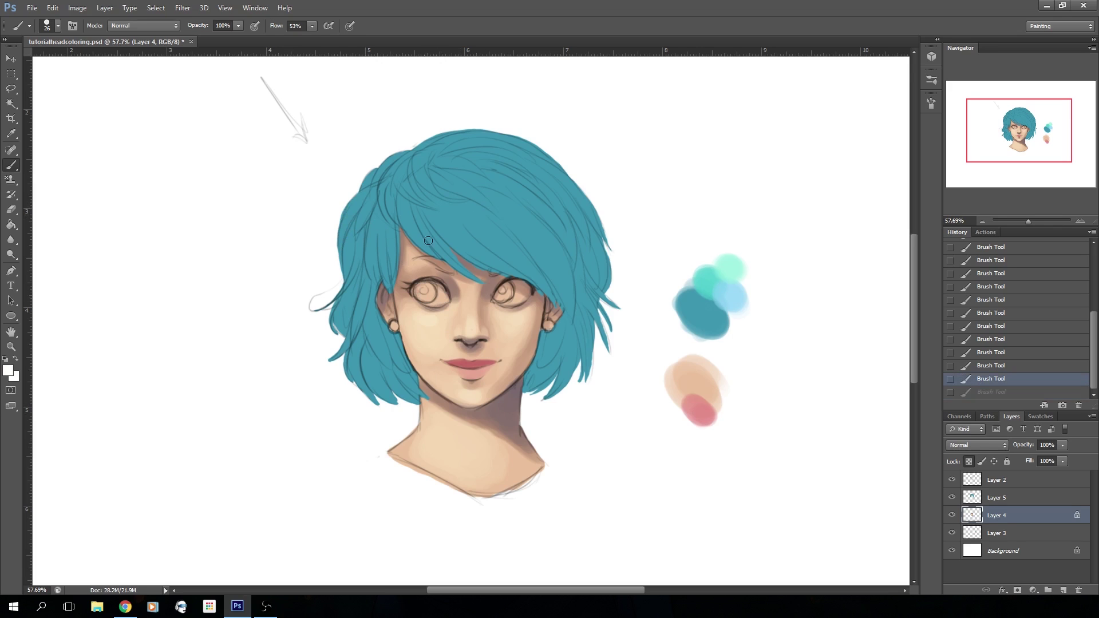
# Shade the upper part of the eye beneath the lid with brown sampled from the eye socket.
pyautogui.keyDown('alt'); pyautogui.click(447, 280); pyautogui.keyUp('alt')
pyautogui.moveTo(428, 284); pyautogui.dragTo(414, 286)
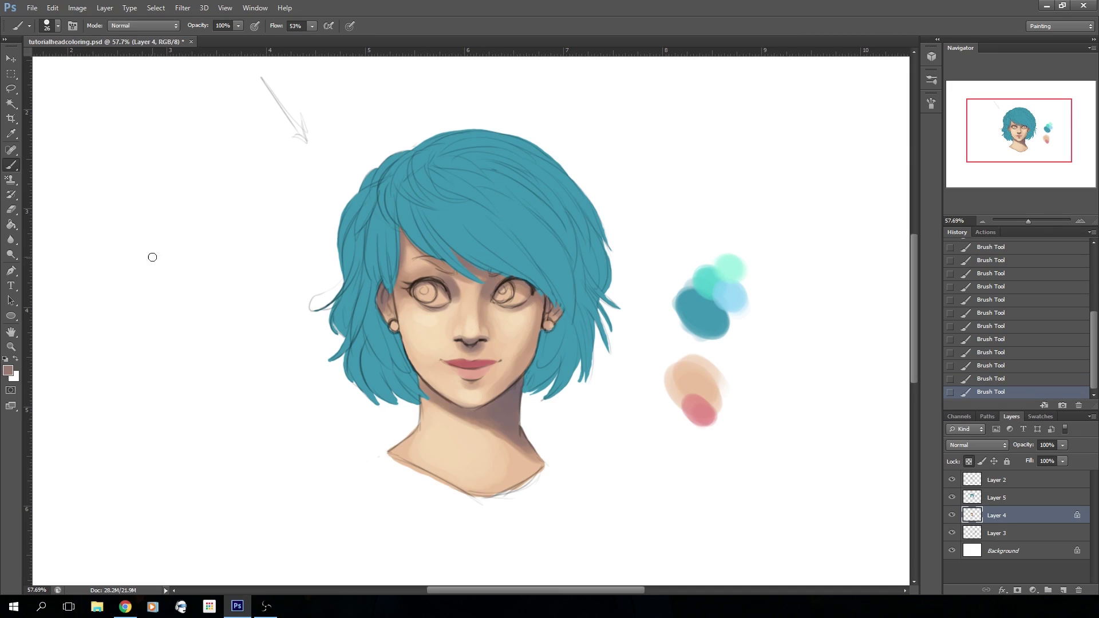
pyautogui.keyDown('alt'); pyautogui.click(441, 278); pyautogui.keyUp('alt')
# Set the brush size to 49 px and blend sampled skin tones across both eyes.
pyautogui.click(55, 26)
pyautogui.moveTo(38, 62); pyautogui.dragTo(50, 67)
pyautogui.press('Return')
pyautogui.keyDown('alt'); pyautogui.click(428, 290); pyautogui.keyUp('alt')
pyautogui.keyDown('alt'); pyautogui.click(523, 289); pyautogui.keyUp('alt')
pyautogui.keyDown('alt'); pyautogui.click(442, 295); pyautogui.keyUp('alt')
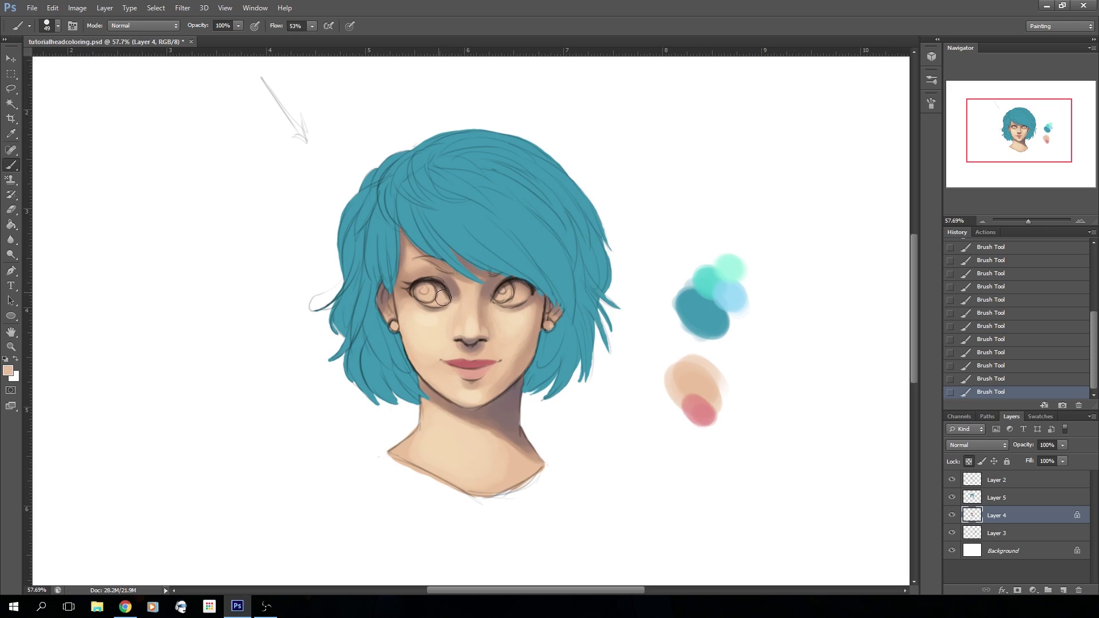
# Lighten both eyeballs with the pale cream #f6e1c4 and sample the resulting eye tones.
pyautogui.click(9, 372)
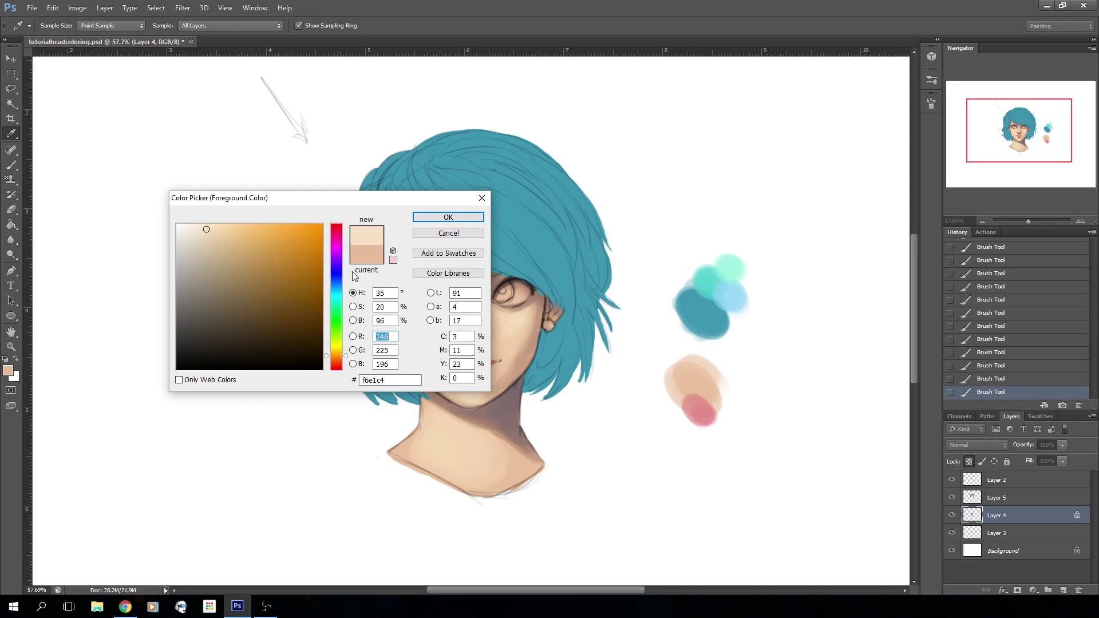
pyautogui.click(448, 217)
pyautogui.moveTo(508, 299); pyautogui.dragTo(505, 296)
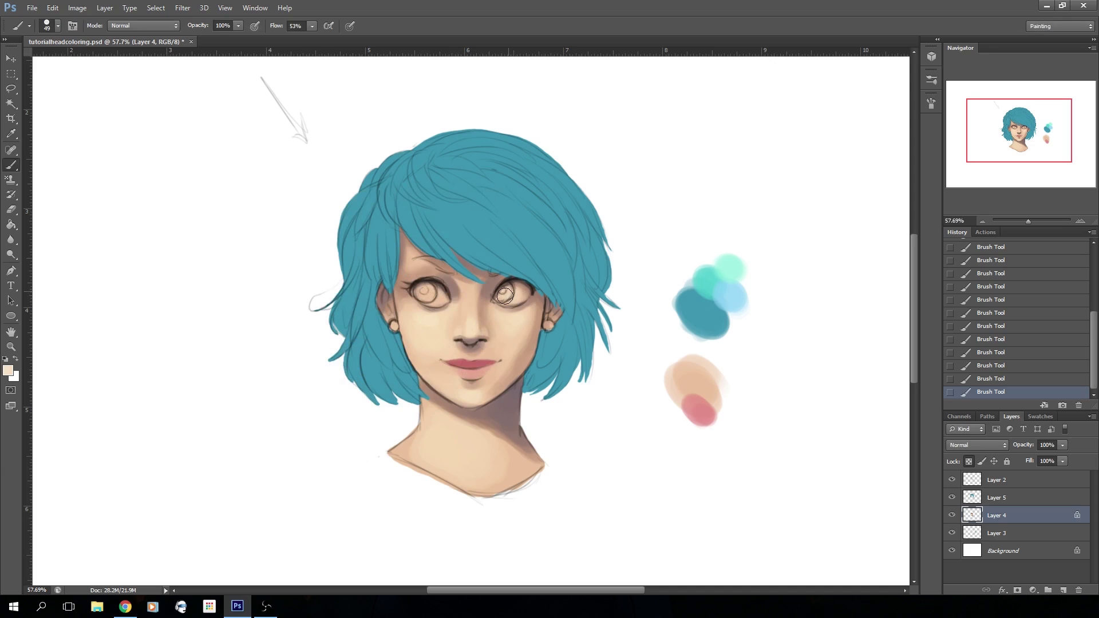
pyautogui.moveTo(424, 293); pyautogui.dragTo(426, 294)
pyautogui.keyDown('alt'); pyautogui.click(435, 294); pyautogui.keyUp('alt')
pyautogui.keyDown('alt'); pyautogui.click(433, 291); pyautogui.keyUp('alt')
# Brighten the eyeballs with the near-white cream #fae9d7 and blend them with sampled eye tones.
pyautogui.click(8, 371)
pyautogui.click(197, 226)
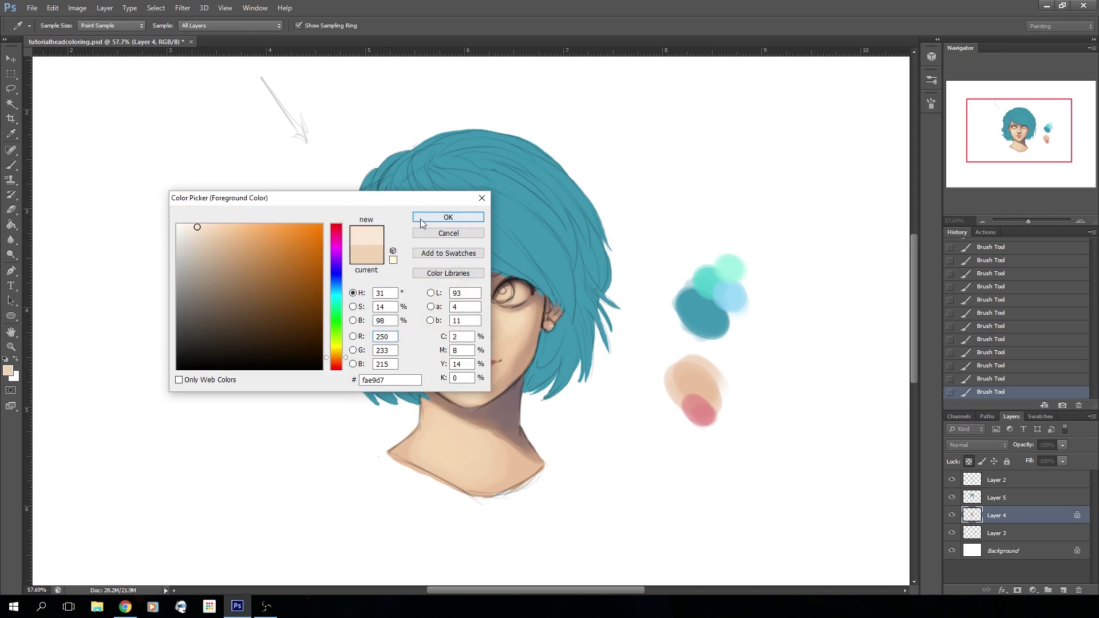
pyautogui.click(448, 217)
pyautogui.moveTo(512, 291); pyautogui.dragTo(509, 300)
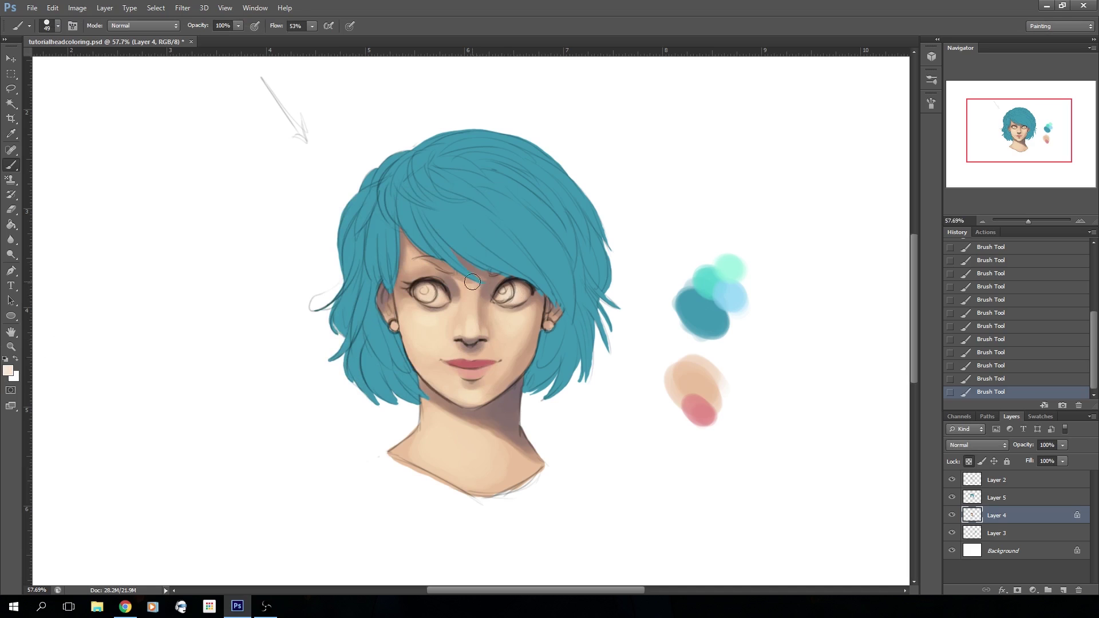
pyautogui.keyDown('alt'); pyautogui.click(435, 296); pyautogui.keyUp('alt')
pyautogui.click(960, 380)
pyautogui.keyDown('alt'); pyautogui.click(430, 293); pyautogui.keyUp('alt')
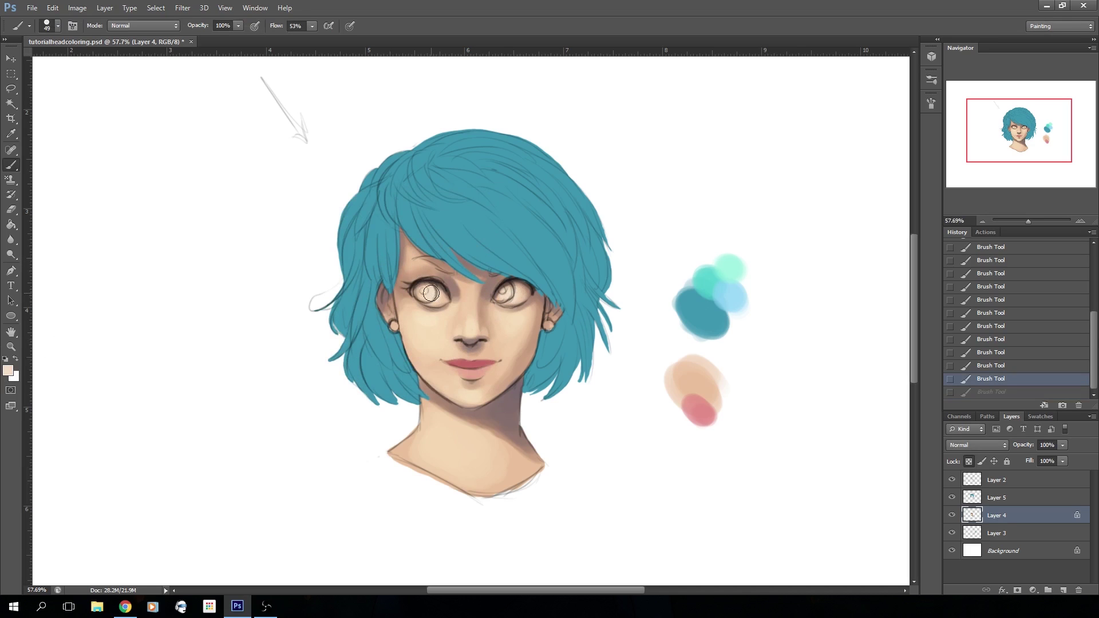
pyautogui.moveTo(433, 297); pyautogui.dragTo(440, 296)
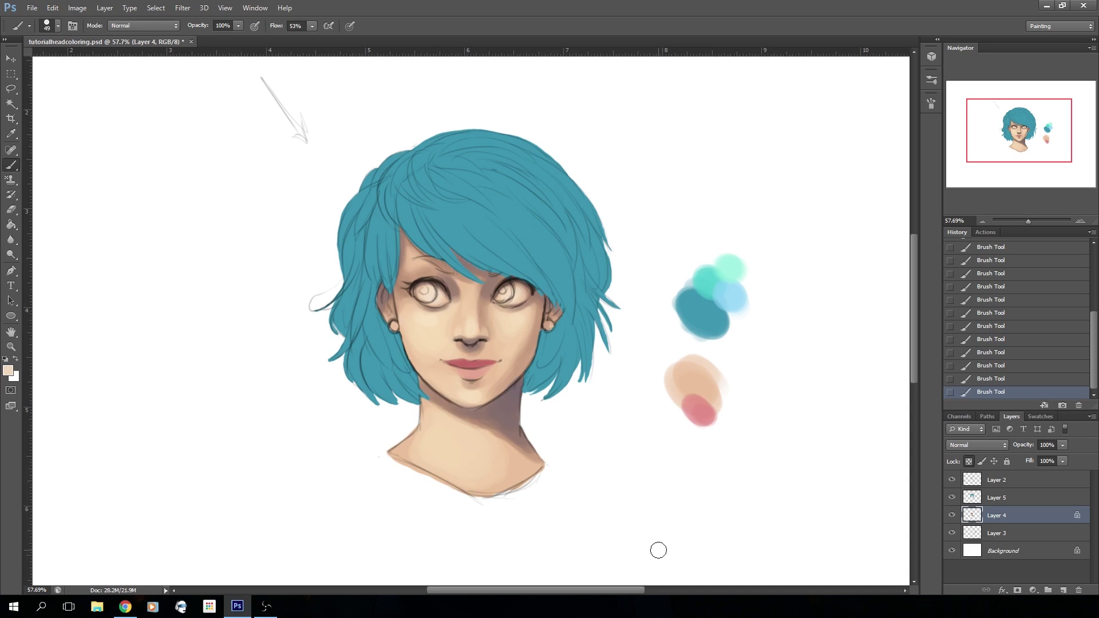
# Try shading around the eye with a tone sampled below it, and step back those strokes.
pyautogui.keyDown('alt'); pyautogui.click(444, 309); pyautogui.keyUp('alt')
pyautogui.click(974, 378)
pyautogui.click(967, 352)
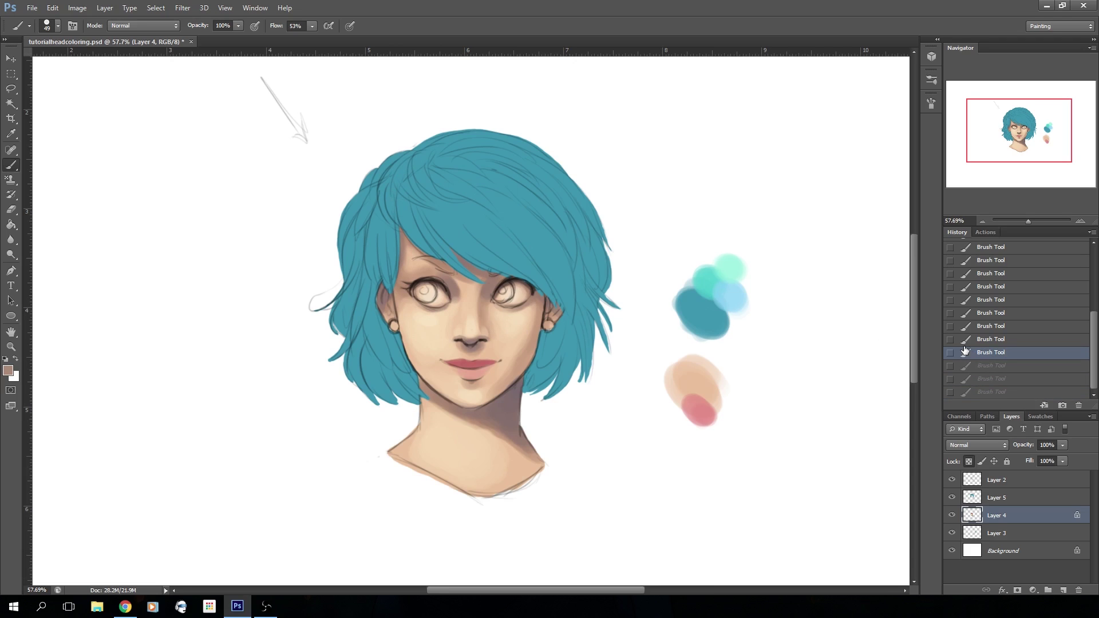
# Try darkening the forehead along the hairline with sampled brown and dark tones, and step back through those strokes.
pyautogui.keyDown('alt'); pyautogui.click(449, 283); pyautogui.keyUp('alt')
pyautogui.moveTo(398, 228)
pyautogui.mouseDown()
pyautogui.moveTo(397, 249)
pyautogui.moveTo(400, 228)
pyautogui.mouseUp()
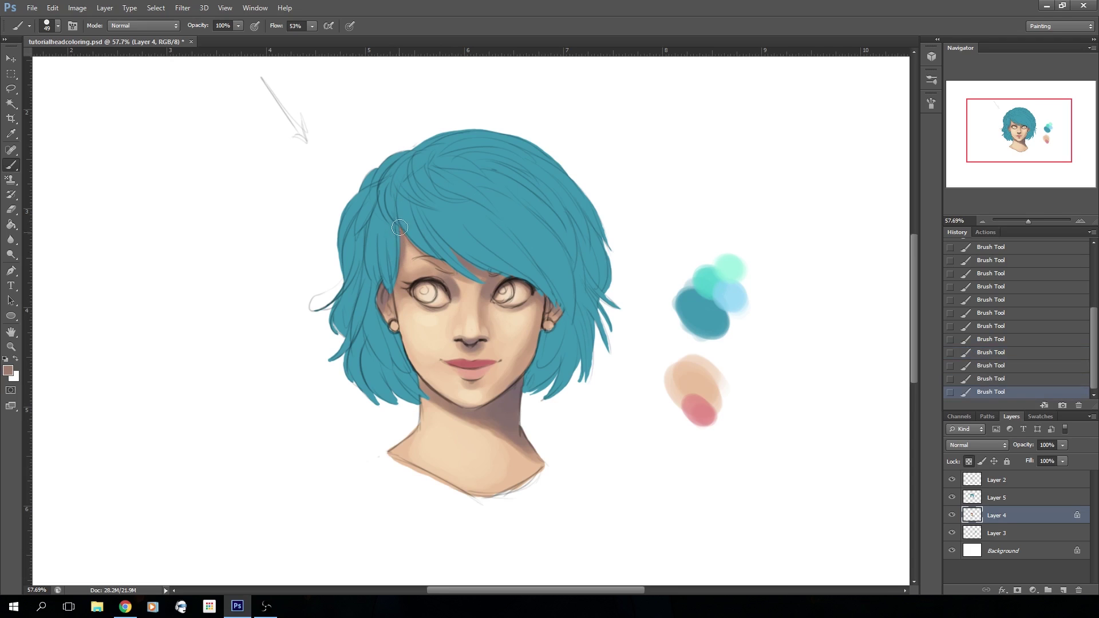
pyautogui.keyDown('alt'); pyautogui.click(424, 277); pyautogui.keyUp('alt')
pyautogui.moveTo(399, 226); pyautogui.dragTo(396, 263)
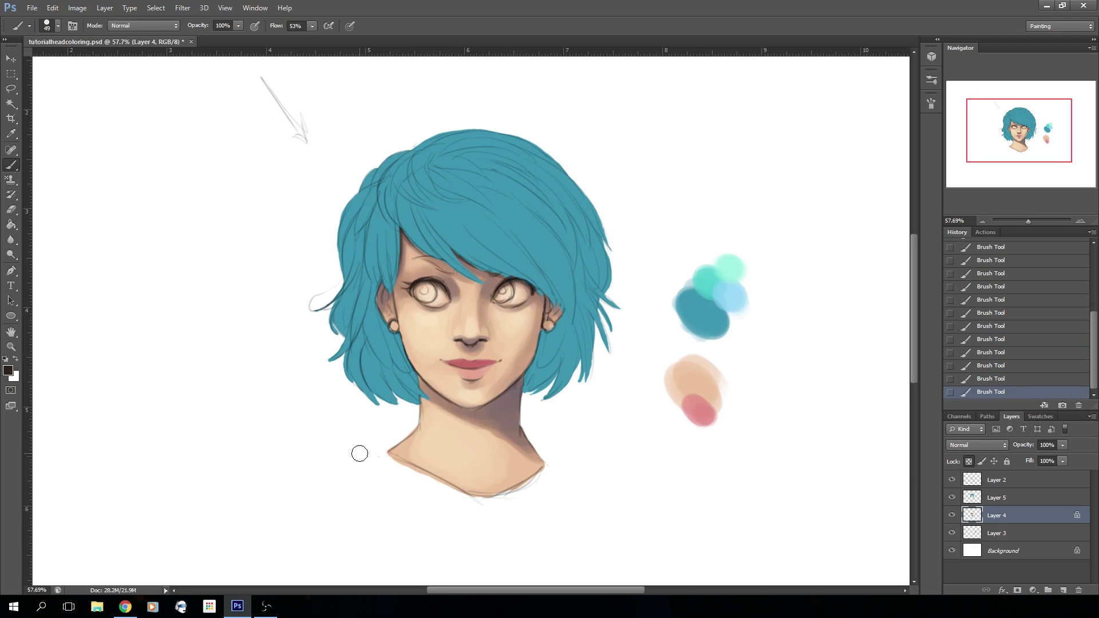
pyautogui.click(970, 353)
pyautogui.click(969, 339)
pyautogui.click(969, 326)
pyautogui.click(971, 313)
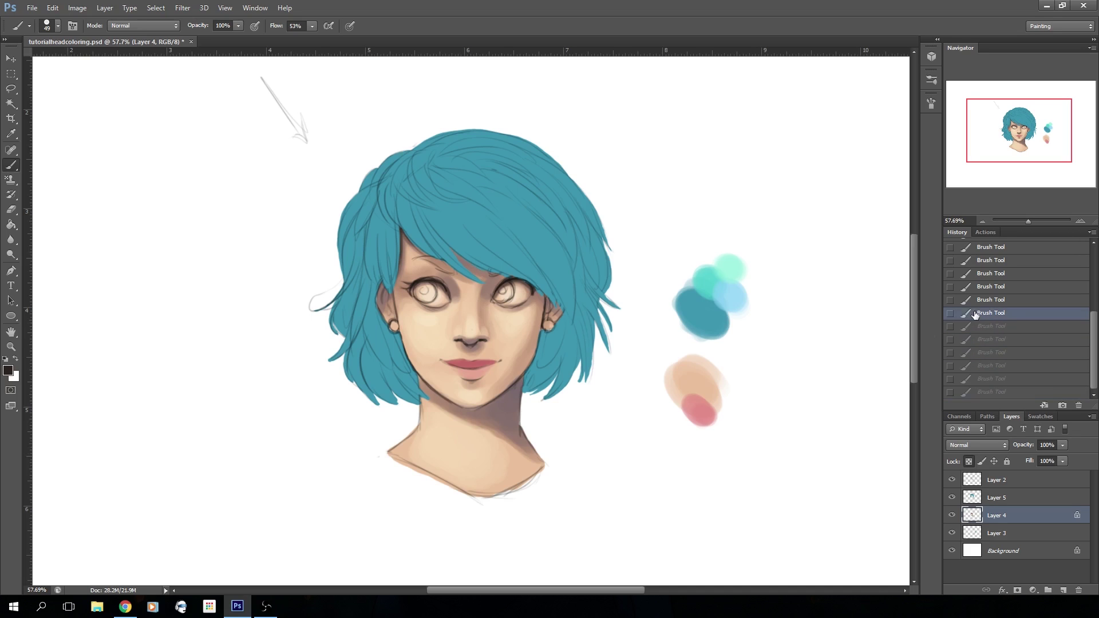
pyautogui.click(970, 299)
pyautogui.click(970, 287)
pyautogui.click(970, 273)
pyautogui.click(970, 261)
pyautogui.click(969, 250)
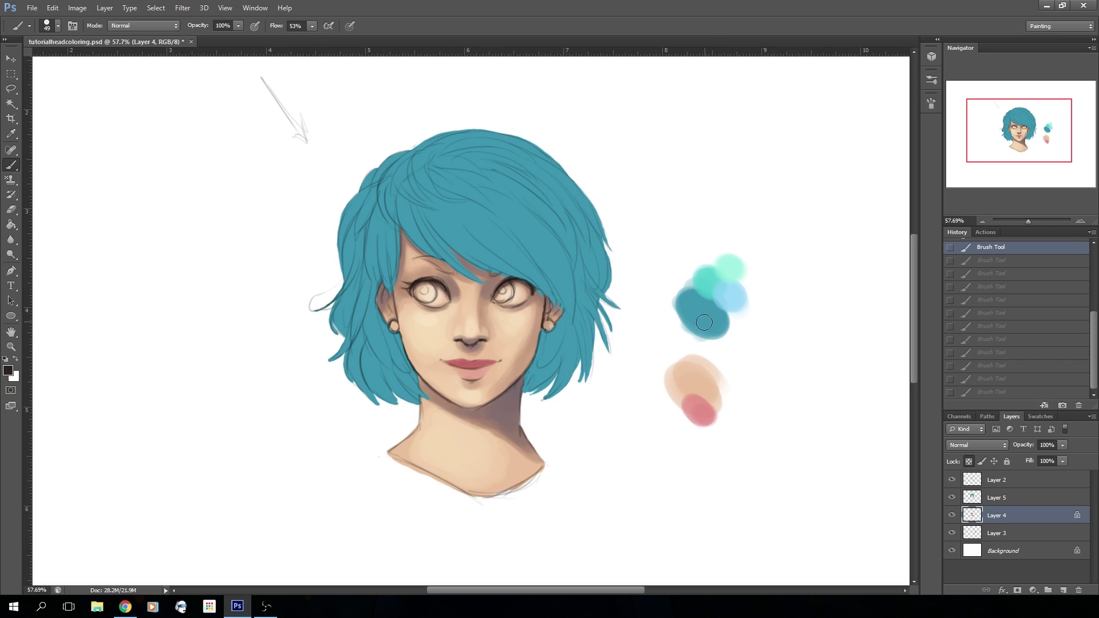
# Paint both irises with the teal hair colour from the swatch.
pyautogui.moveTo(1028, 222); pyautogui.dragTo(1032, 220)
pyautogui.moveTo(1023, 159); pyautogui.dragTo(1016, 131)
pyautogui.moveTo(1031, 221); pyautogui.dragTo(1032, 221)
pyautogui.moveTo(587, 270)
pyautogui.mouseDown()
pyautogui.moveTo(574, 274)
pyautogui.moveTo(584, 285)
pyautogui.moveTo(577, 263)
pyautogui.mouseUp()
pyautogui.moveTo(400, 269)
pyautogui.mouseDown()
pyautogui.moveTo(412, 277)
pyautogui.moveTo(395, 263)
pyautogui.mouseUp()
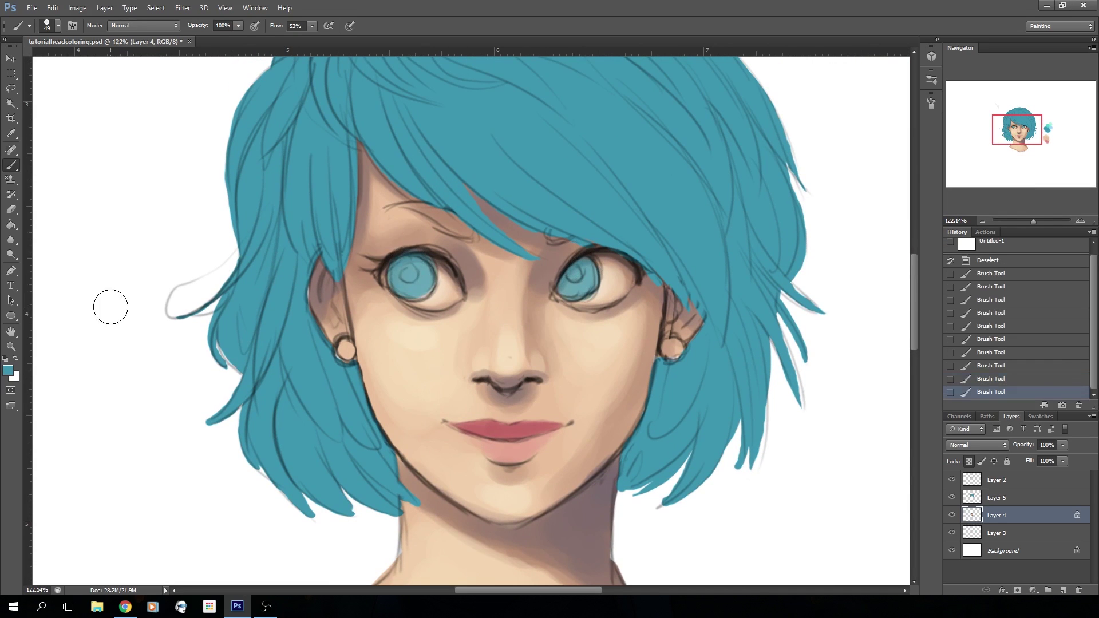
# Choose a dark teal, set the brush size to 31 px and shade the upper part of both irises.
pyautogui.click(8, 371)
pyautogui.moveTo(255, 284)
pyautogui.mouseDown()
pyautogui.moveTo(245, 314)
pyautogui.moveTo(273, 321)
pyautogui.mouseUp()
pyautogui.click(425, 217)
pyautogui.click(48, 26)
pyautogui.click(38, 64)
pyautogui.moveTo(411, 265)
pyautogui.mouseDown()
pyautogui.moveTo(423, 263)
pyautogui.moveTo(393, 266)
pyautogui.moveTo(426, 255)
pyautogui.mouseUp()
pyautogui.moveTo(589, 269)
pyautogui.mouseDown()
pyautogui.moveTo(570, 279)
pyautogui.moveTo(587, 266)
pyautogui.moveTo(578, 261)
pyautogui.mouseUp()
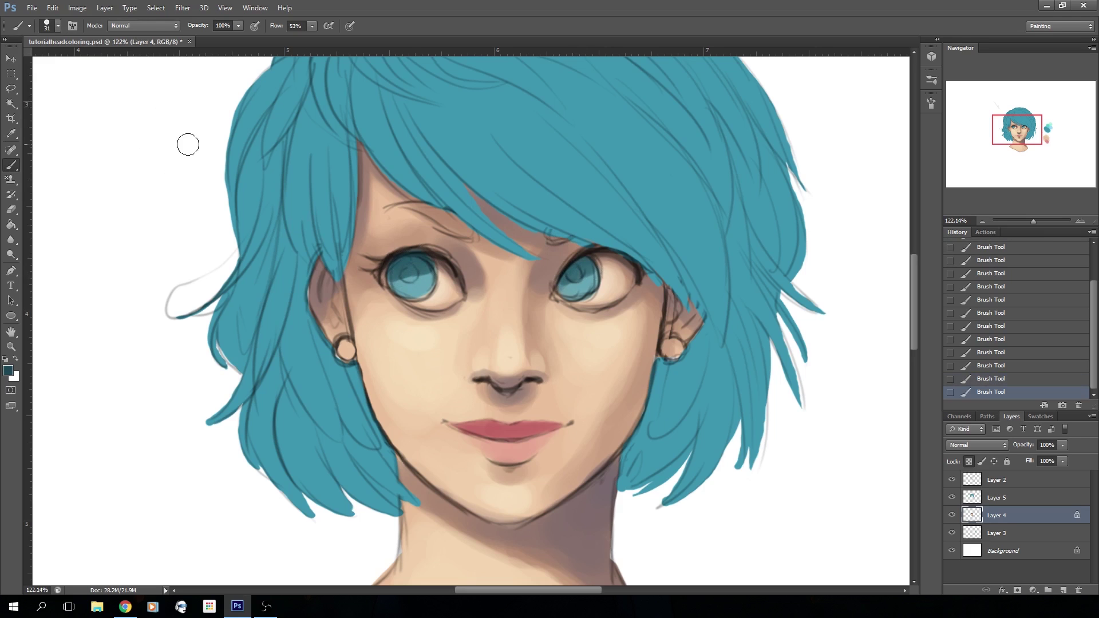
# Sketch a light-direction arrow beside the head and dab dark teal on the irises, and step back before those strokes.
pyautogui.moveTo(1012, 130); pyautogui.dragTo(1001, 120)
pyautogui.moveTo(228, 155)
pyautogui.mouseDown()
pyautogui.moveTo(273, 195)
pyautogui.moveTo(218, 216)
pyautogui.mouseUp()
pyautogui.moveTo(506, 446)
pyautogui.mouseDown()
pyautogui.moveTo(496, 449)
pyautogui.moveTo(505, 452)
pyautogui.mouseUp()
pyautogui.moveTo(657, 452); pyautogui.dragTo(681, 442)
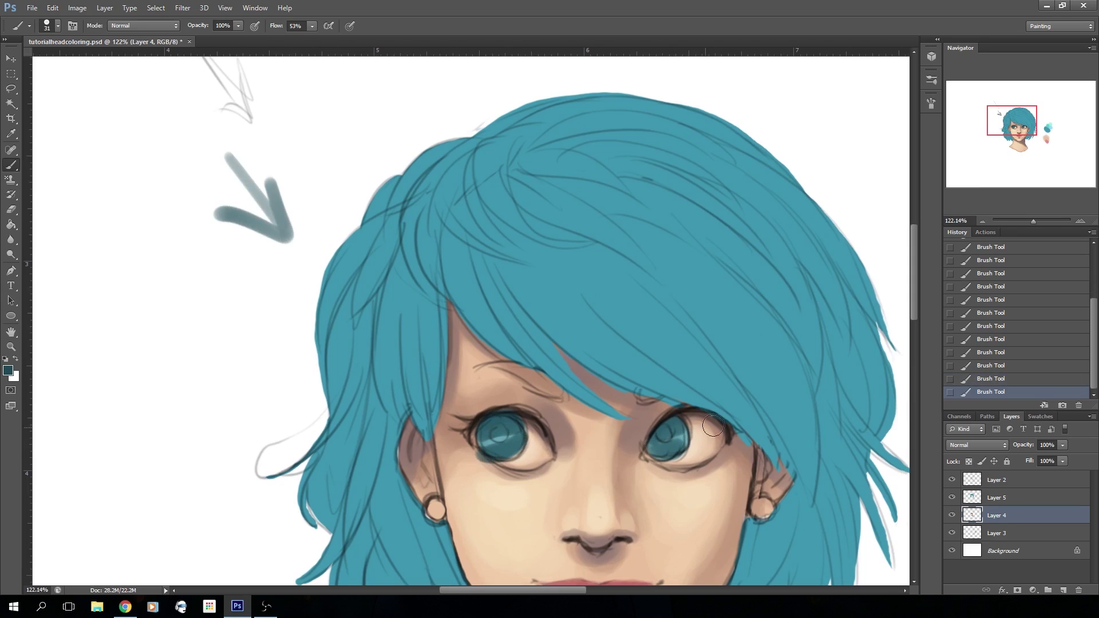
pyautogui.click(969, 379)
pyautogui.click(965, 364)
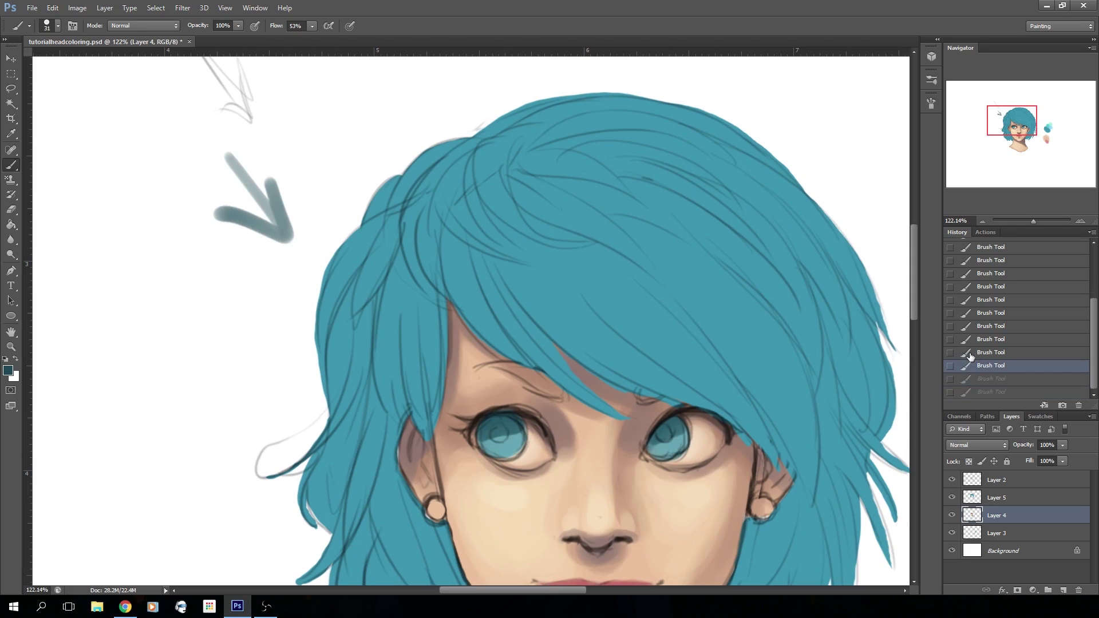
pyautogui.click(969, 354)
# Deepen the dark teal shading on both irises.
pyautogui.moveTo(1007, 125); pyautogui.dragTo(1012, 128)
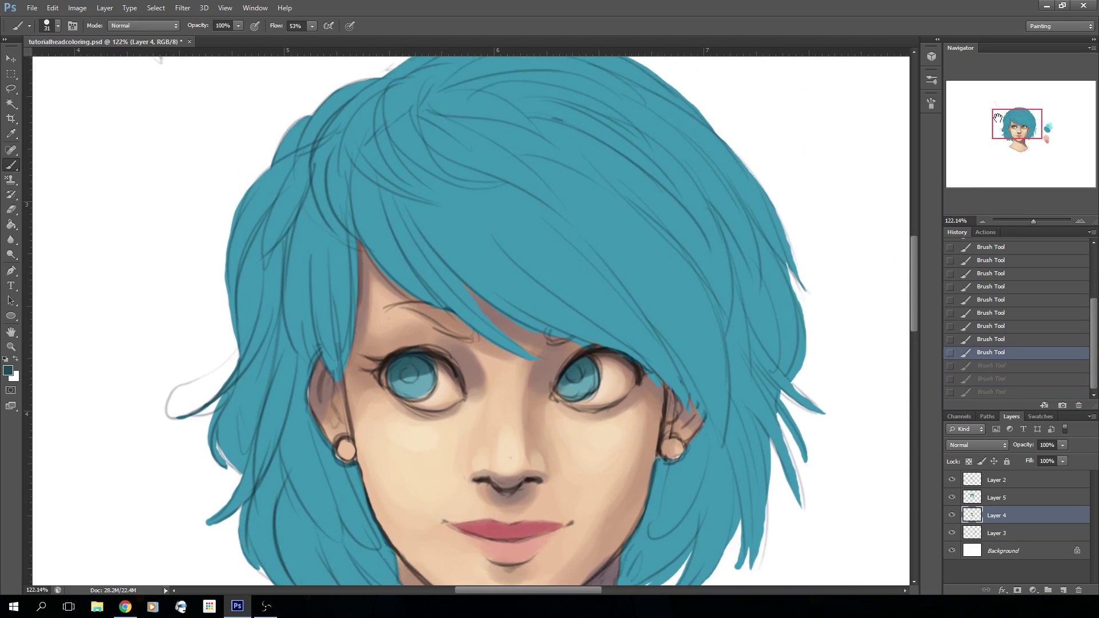
pyautogui.moveTo(578, 372)
pyautogui.mouseDown()
pyautogui.moveTo(587, 369)
pyautogui.moveTo(570, 378)
pyautogui.mouseUp()
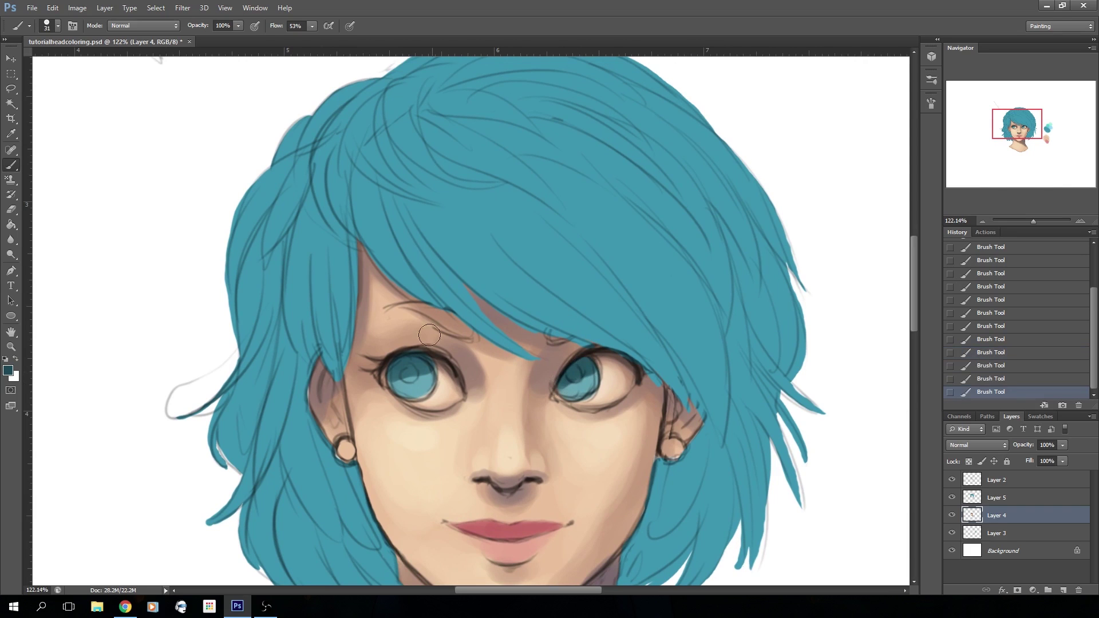
pyautogui.moveTo(422, 365); pyautogui.dragTo(400, 375)
pyautogui.moveTo(1010, 125); pyautogui.dragTo(1011, 128)
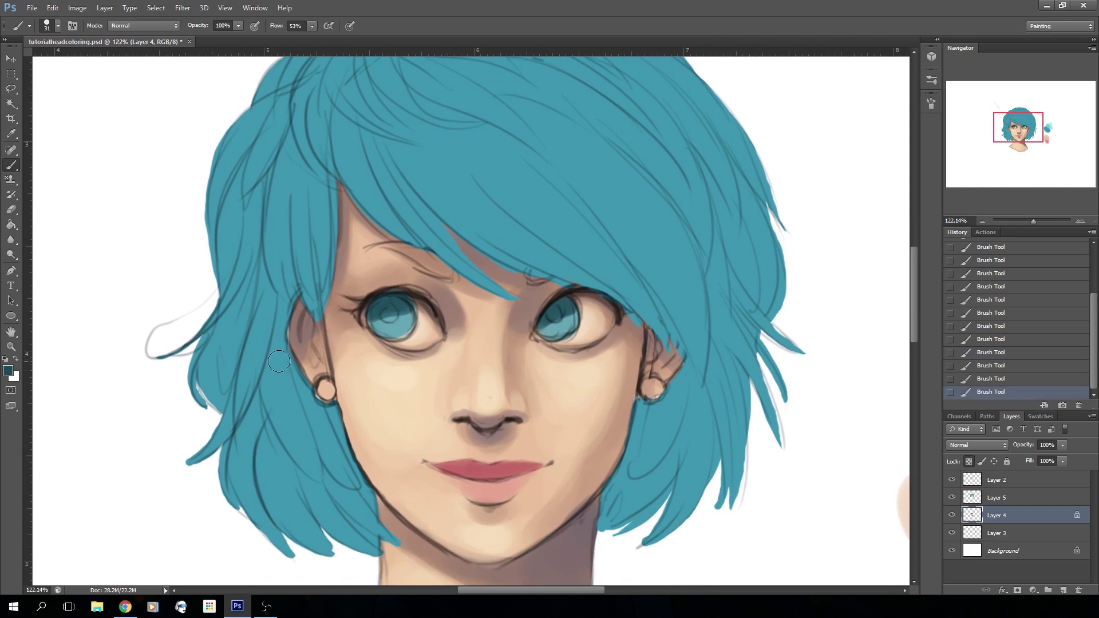
# Choose the near-black teal #0e272e and paint the pupils and the shadow under the upper lids in both eyes.
pyautogui.click(7, 372)
pyautogui.click(280, 343)
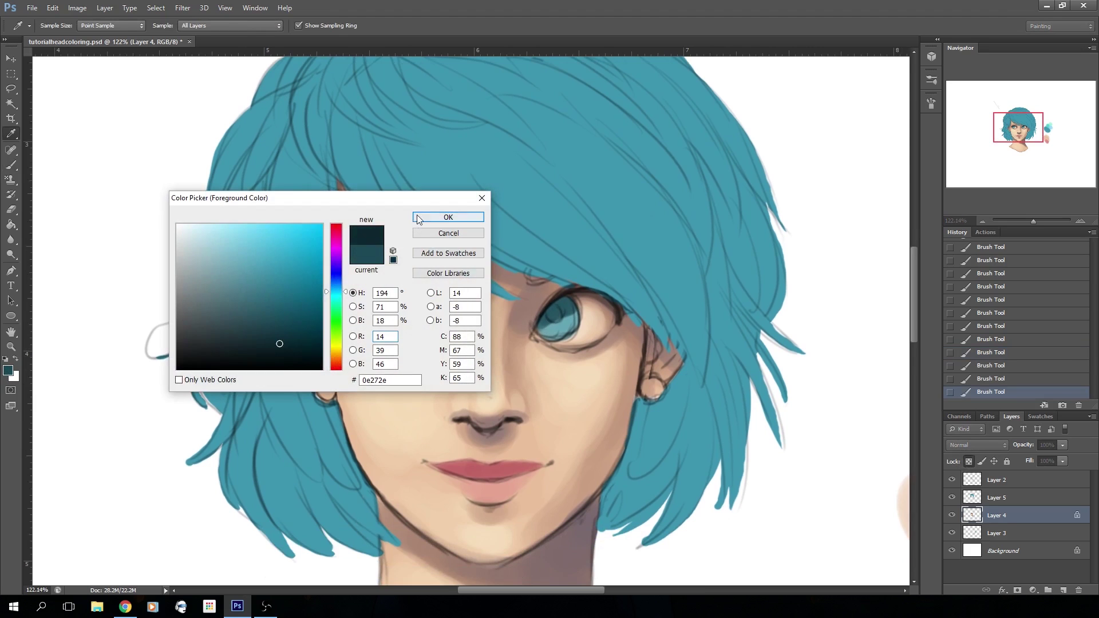
pyautogui.click(449, 216)
pyautogui.moveTo(387, 297); pyautogui.dragTo(366, 312)
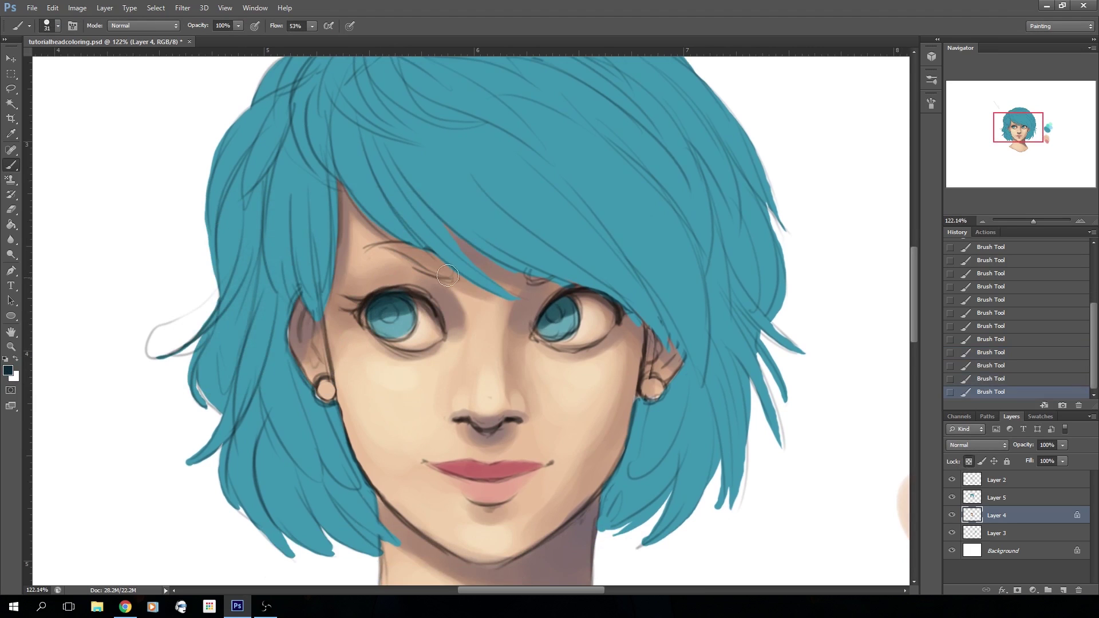
pyautogui.moveTo(564, 301)
pyautogui.mouseDown()
pyautogui.moveTo(543, 319)
pyautogui.moveTo(567, 289)
pyautogui.mouseUp()
pyautogui.moveTo(388, 312); pyautogui.dragTo(386, 316)
pyautogui.moveTo(550, 311)
pyautogui.mouseDown()
pyautogui.moveTo(513, 305)
pyautogui.moveTo(537, 330)
pyautogui.mouseUp()
pyautogui.moveTo(377, 296)
pyautogui.mouseDown()
pyautogui.moveTo(387, 300)
pyautogui.moveTo(375, 310)
pyautogui.moveTo(390, 315)
pyautogui.moveTo(379, 304)
pyautogui.mouseUp()
# Choose a bright aqua based on the sampled iris colour and paint glowing highlights on the lower part of both irises.
pyautogui.keyDown('alt'); pyautogui.click(408, 325); pyautogui.keyUp('alt')
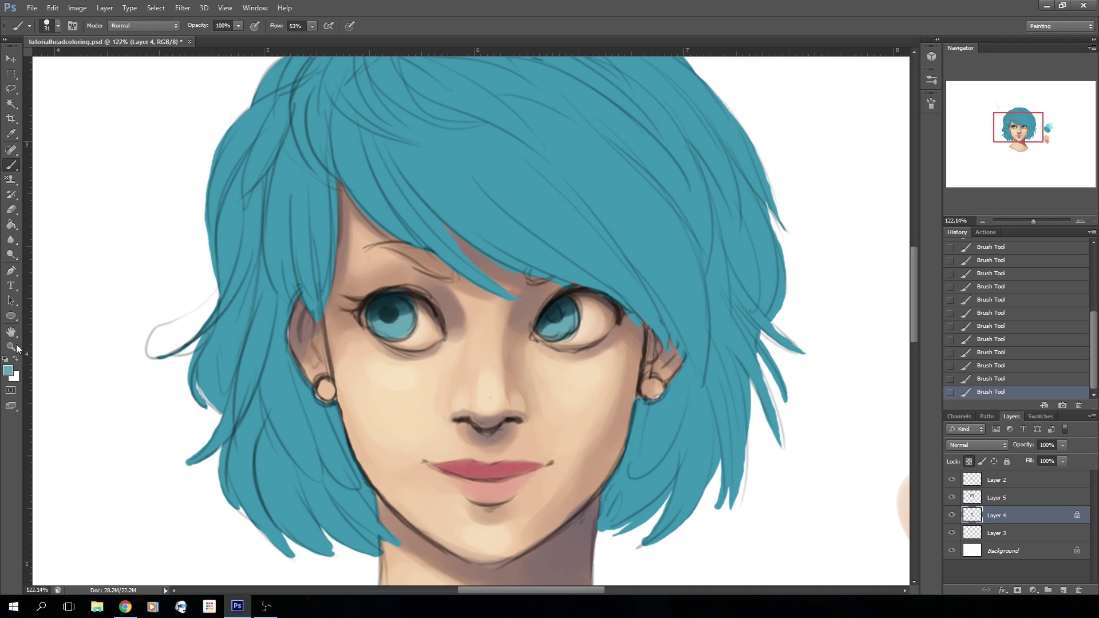
pyautogui.click(8, 370)
pyautogui.click(335, 297)
pyautogui.moveTo(237, 260); pyautogui.dragTo(245, 247)
pyautogui.click(448, 217)
pyautogui.moveTo(563, 331)
pyautogui.mouseDown()
pyautogui.moveTo(554, 327)
pyautogui.moveTo(570, 333)
pyautogui.mouseUp()
pyautogui.moveTo(403, 327); pyautogui.dragTo(383, 329)
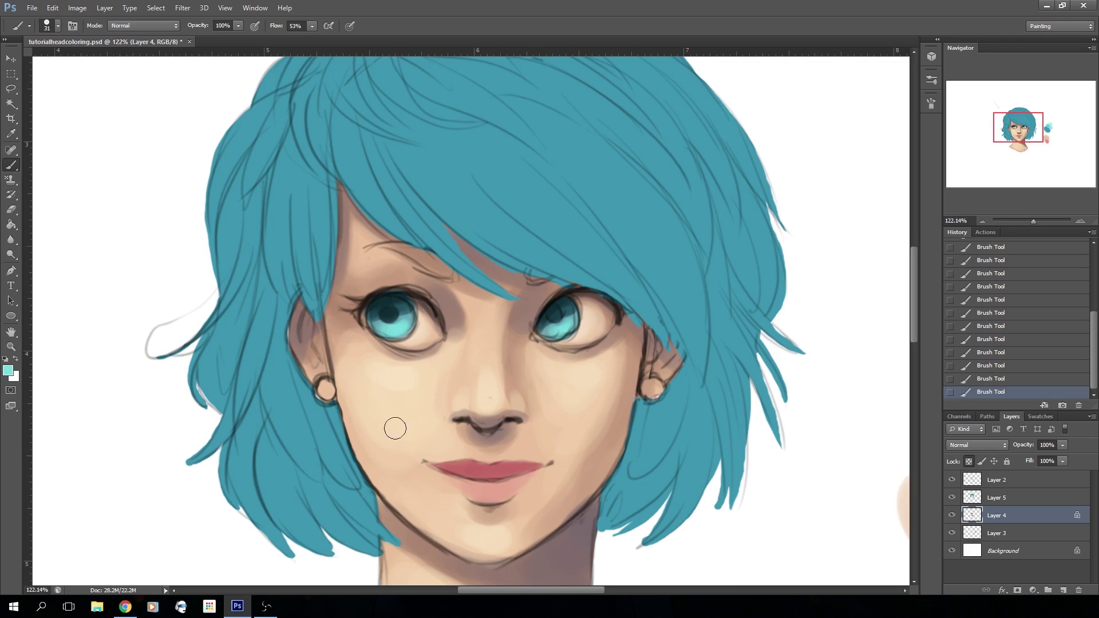
# Select Layer 5 and lock its transparent pixels, with the whole portrait in view.
pyautogui.click(1029, 222)
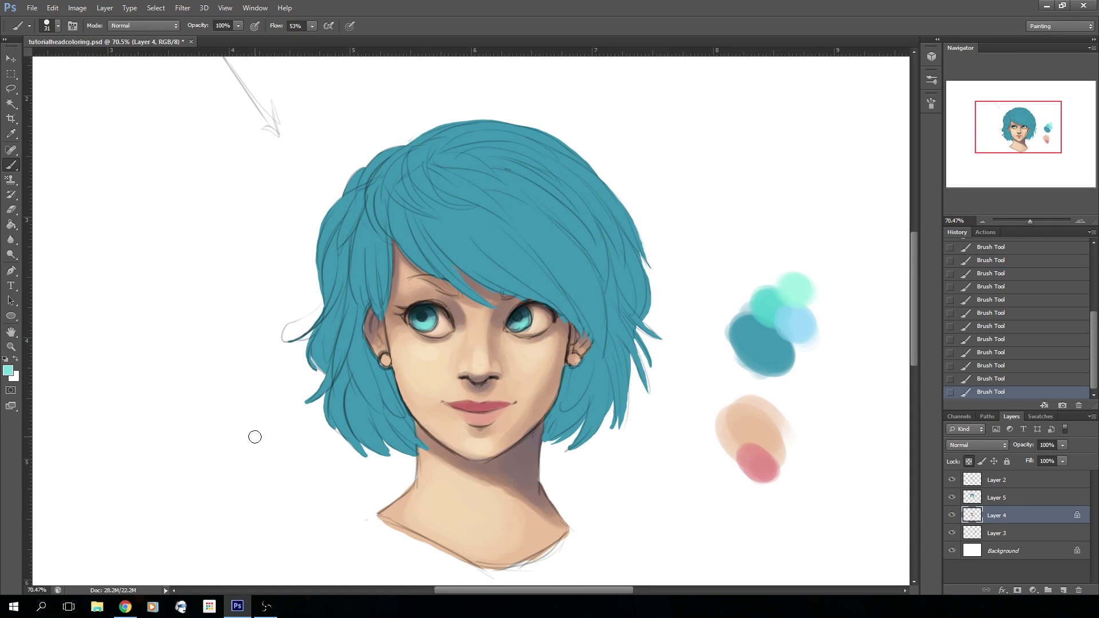
pyautogui.click(998, 497)
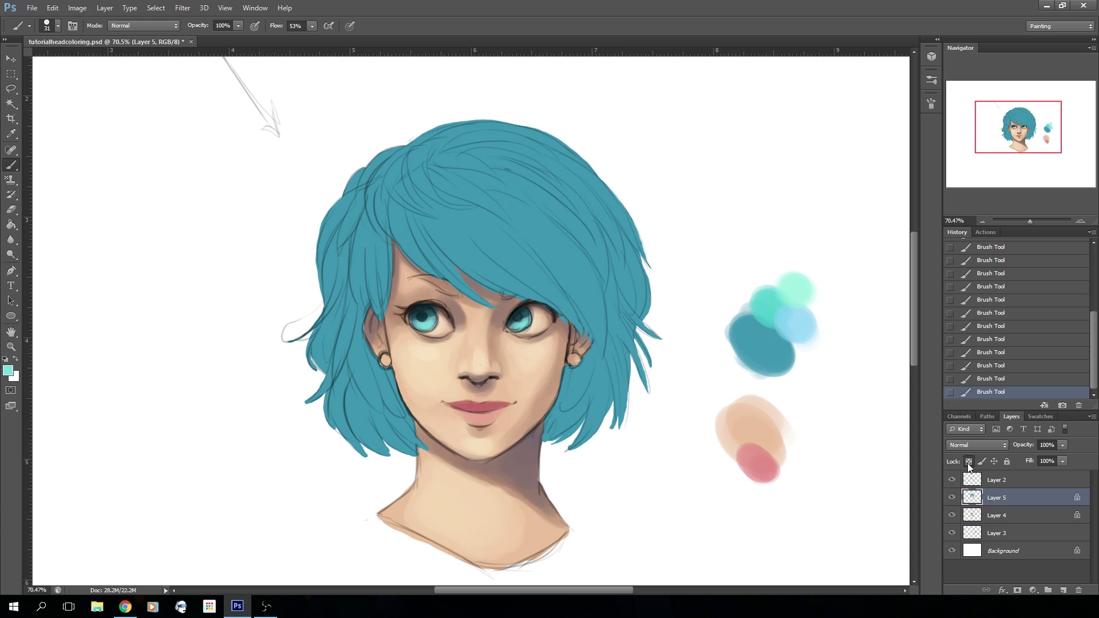
pyautogui.moveTo(1029, 221); pyautogui.dragTo(1028, 221)
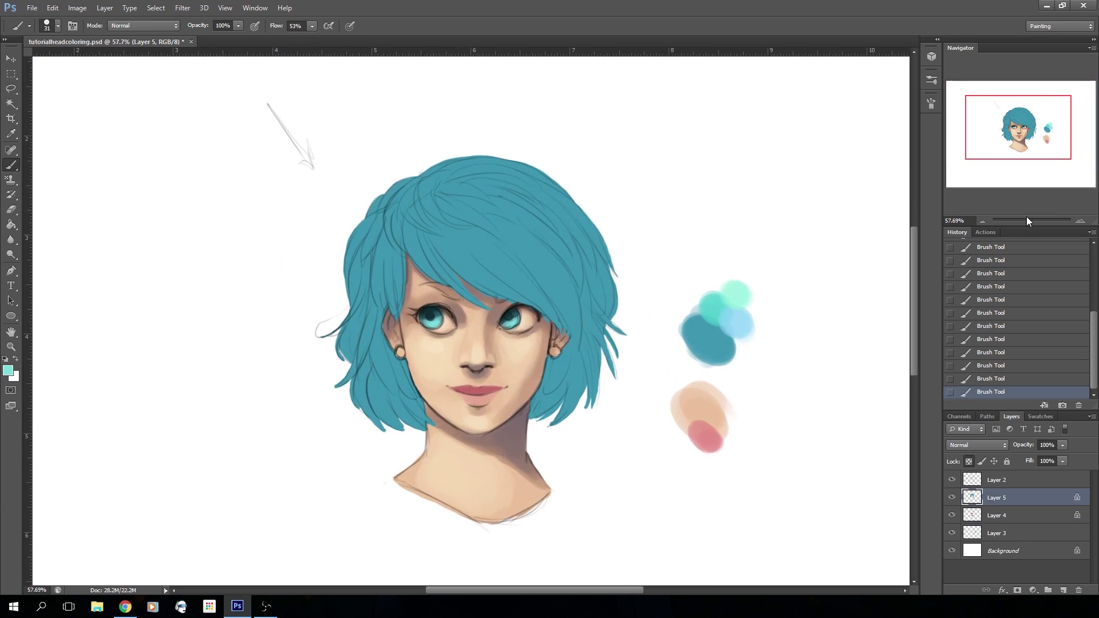
# Sample the teal hair swatch beside the portrait and choose a darker, bluer shade of it as the foreground colour.
pyautogui.click(1012, 173)
pyautogui.moveTo(1012, 174); pyautogui.dragTo(1015, 173)
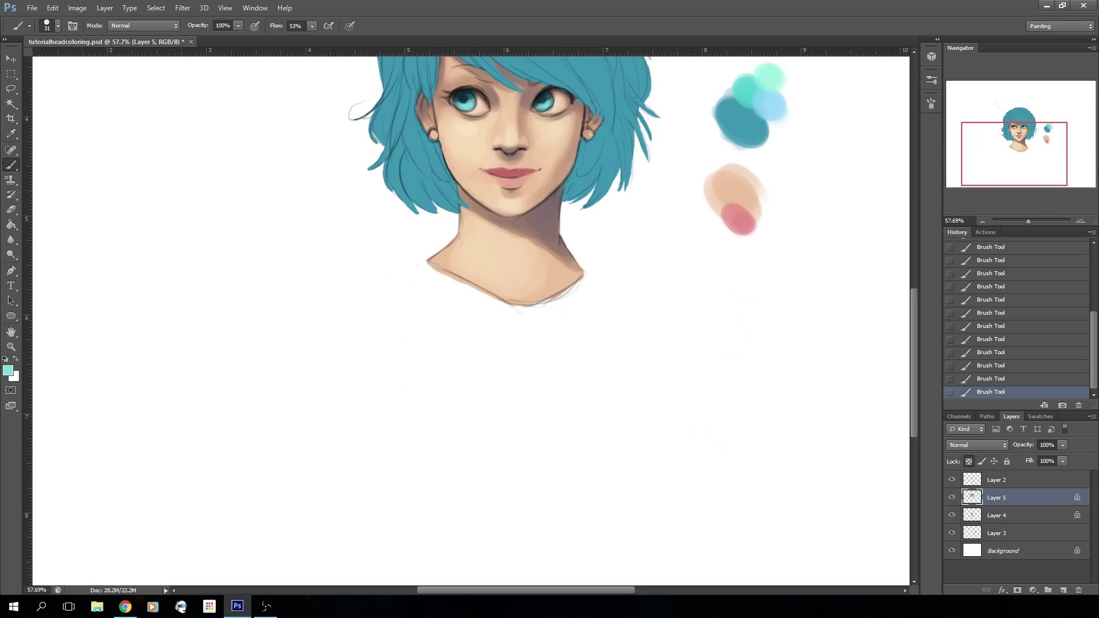
pyautogui.moveTo(1002, 174); pyautogui.dragTo(1005, 150)
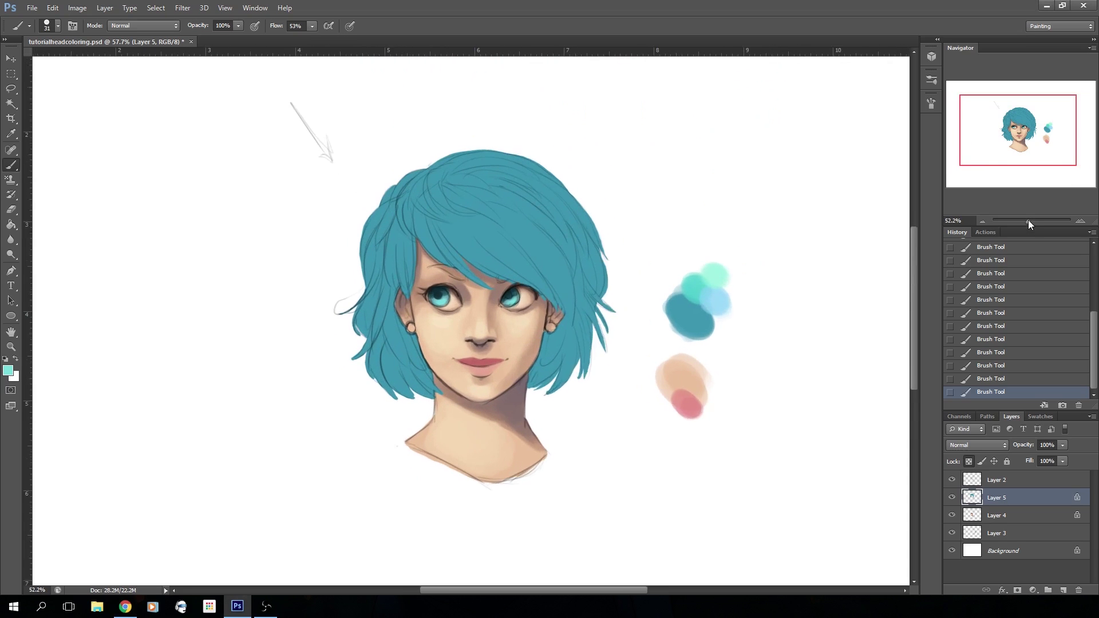
pyautogui.keyDown('alt'); pyautogui.click(717, 312); pyautogui.keyUp('alt')
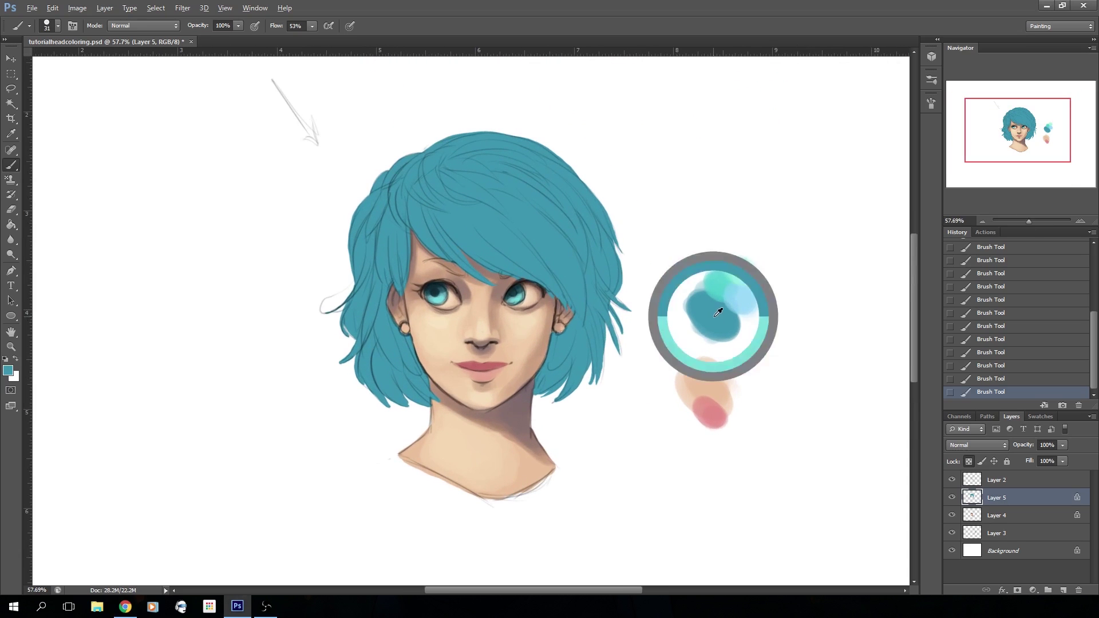
pyautogui.click(8, 371)
pyautogui.click(285, 294)
pyautogui.moveTo(284, 294); pyautogui.dragTo(288, 298)
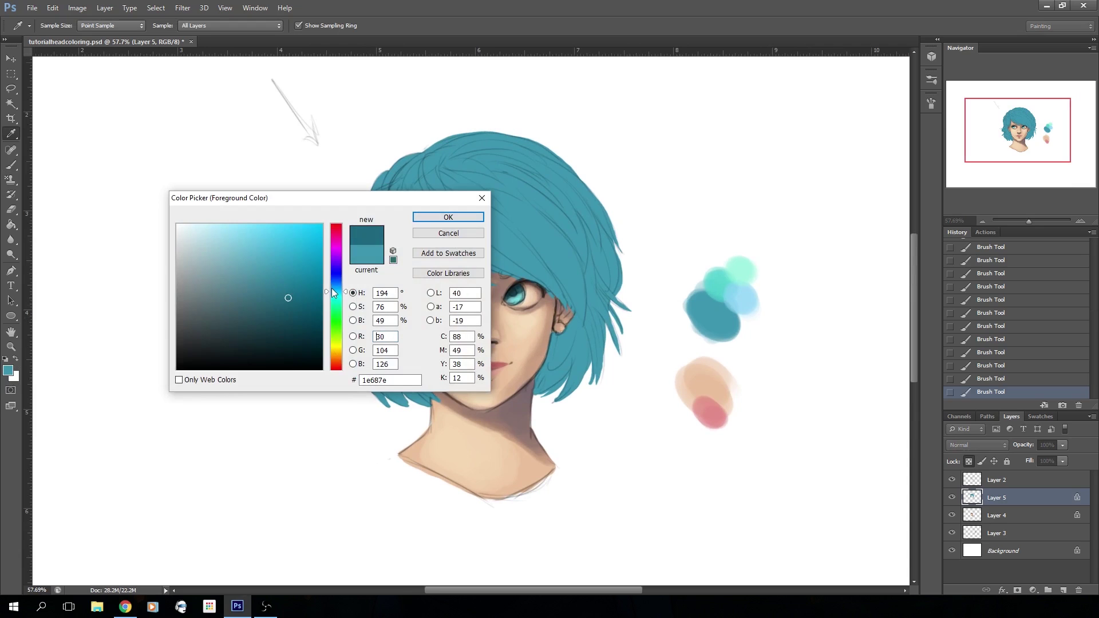
pyautogui.click(332, 288)
pyautogui.click(418, 218)
pyautogui.press('b')
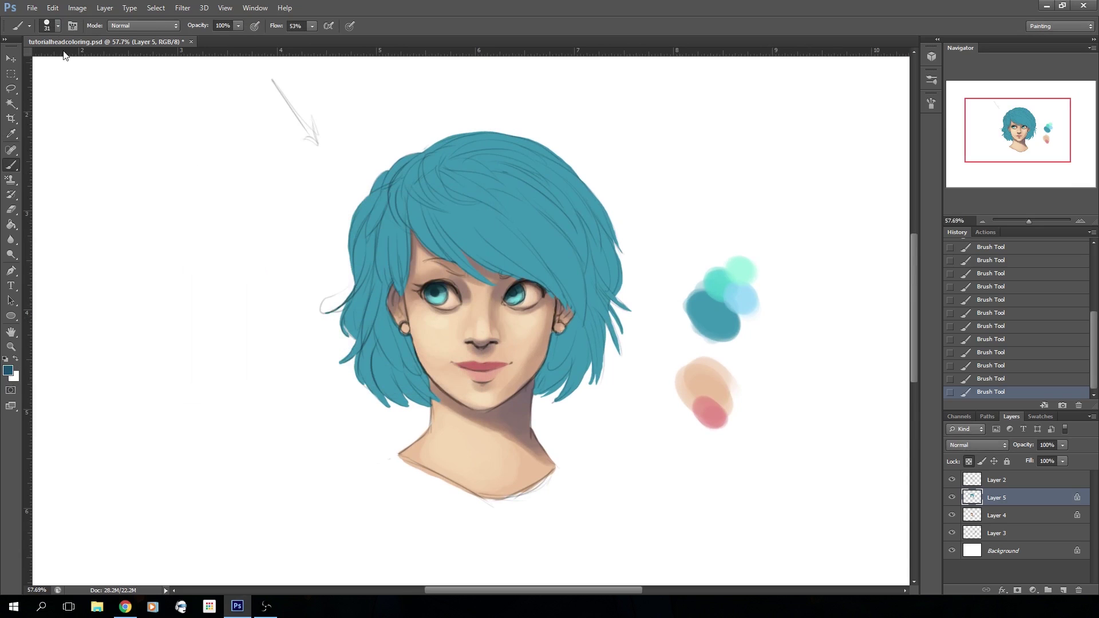
# With a 125 px brush, shade the hair on both sides of the neck and down the right side of the head.
pyautogui.click(57, 26)
pyautogui.click(413, 338)
pyautogui.moveTo(433, 392)
pyautogui.mouseDown()
pyautogui.moveTo(420, 399)
pyautogui.moveTo(377, 372)
pyautogui.moveTo(406, 400)
pyautogui.mouseUp()
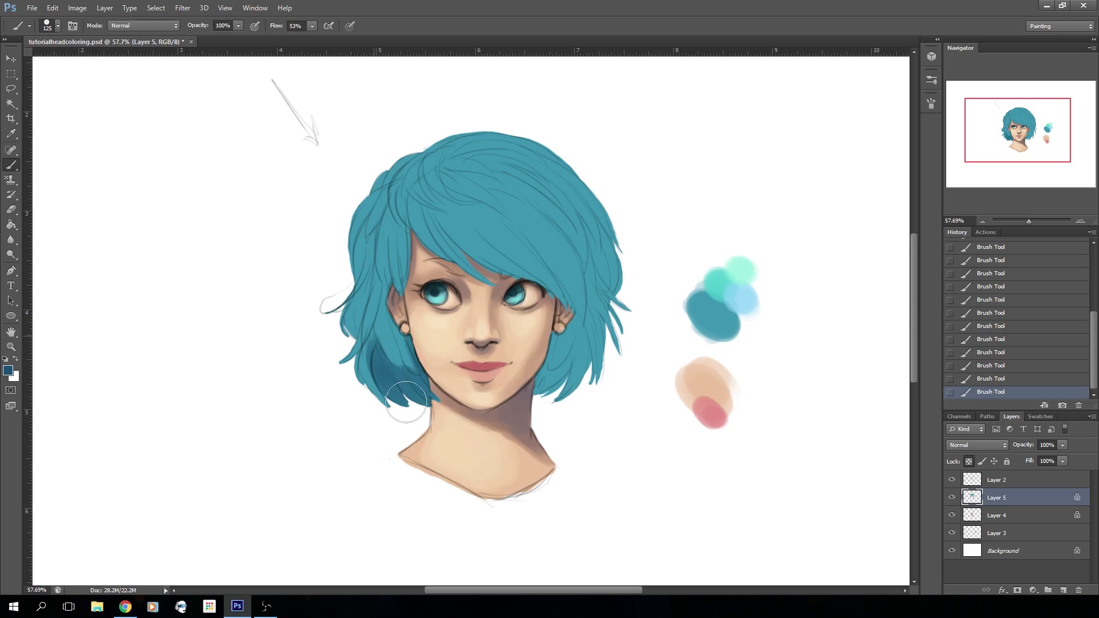
pyautogui.moveTo(564, 344)
pyautogui.mouseDown()
pyautogui.moveTo(577, 361)
pyautogui.moveTo(571, 382)
pyautogui.mouseUp()
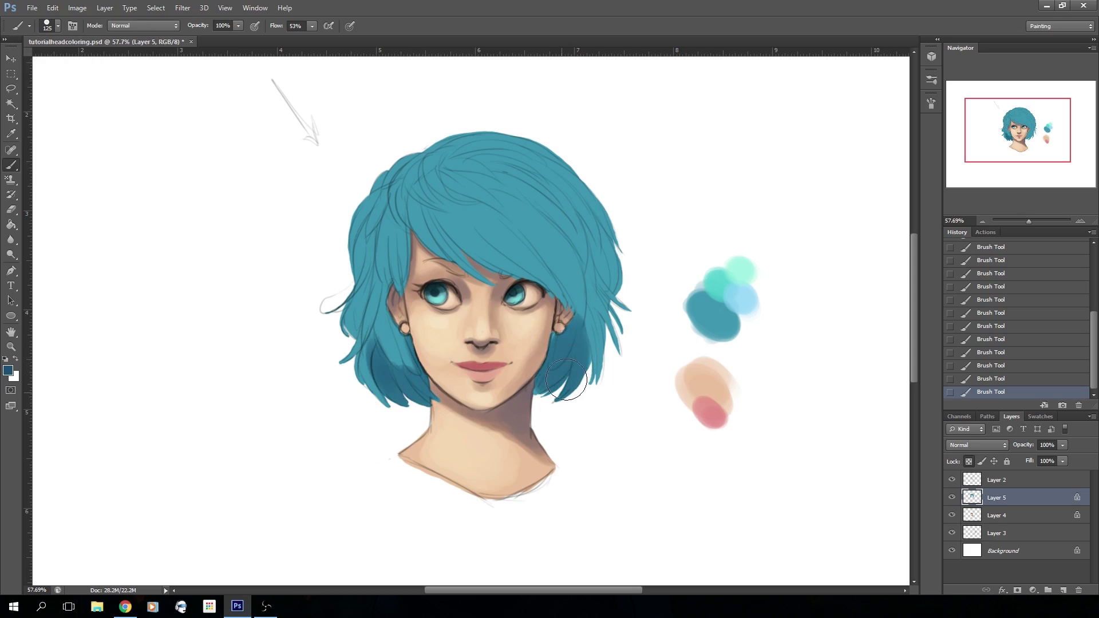
pyautogui.moveTo(501, 184)
pyautogui.mouseDown()
pyautogui.moveTo(576, 250)
pyautogui.moveTo(588, 306)
pyautogui.mouseUp()
pyautogui.moveTo(537, 167)
pyautogui.mouseDown()
pyautogui.moveTo(590, 253)
pyautogui.moveTo(590, 294)
pyautogui.moveTo(569, 176)
pyautogui.moveTo(595, 216)
pyautogui.moveTo(593, 291)
pyautogui.mouseUp()
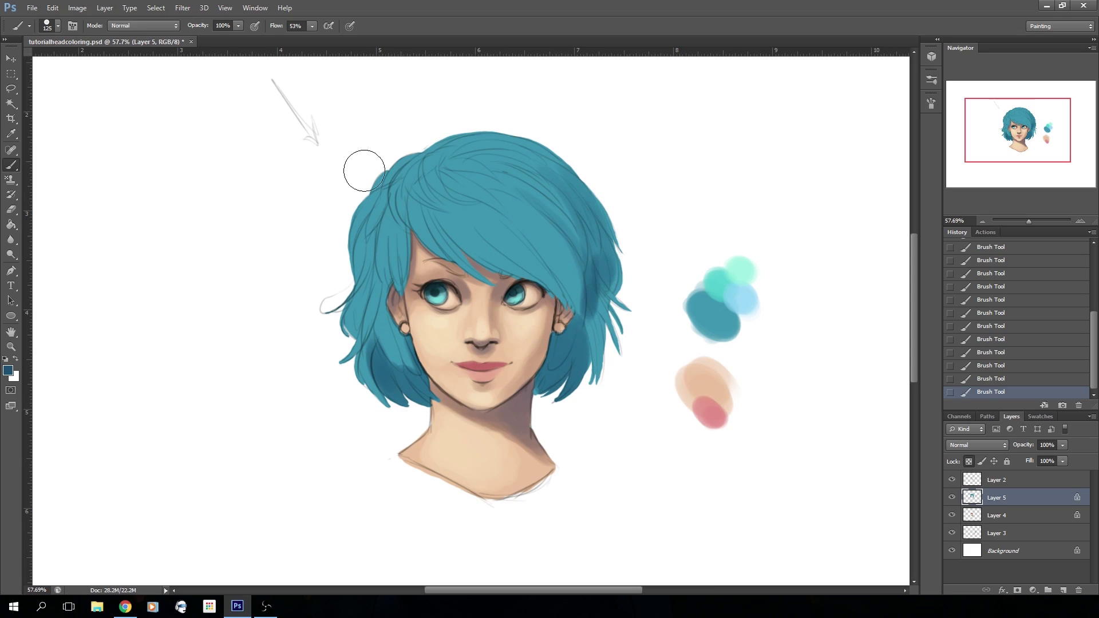
# Paint broad dark strands across the fringe, the crown and the hair left of the face.
pyautogui.moveTo(501, 223)
pyautogui.mouseDown()
pyautogui.moveTo(555, 281)
pyautogui.moveTo(579, 332)
pyautogui.mouseUp()
pyautogui.moveTo(538, 211); pyautogui.dragTo(568, 282)
pyautogui.moveTo(455, 213); pyautogui.dragTo(570, 308)
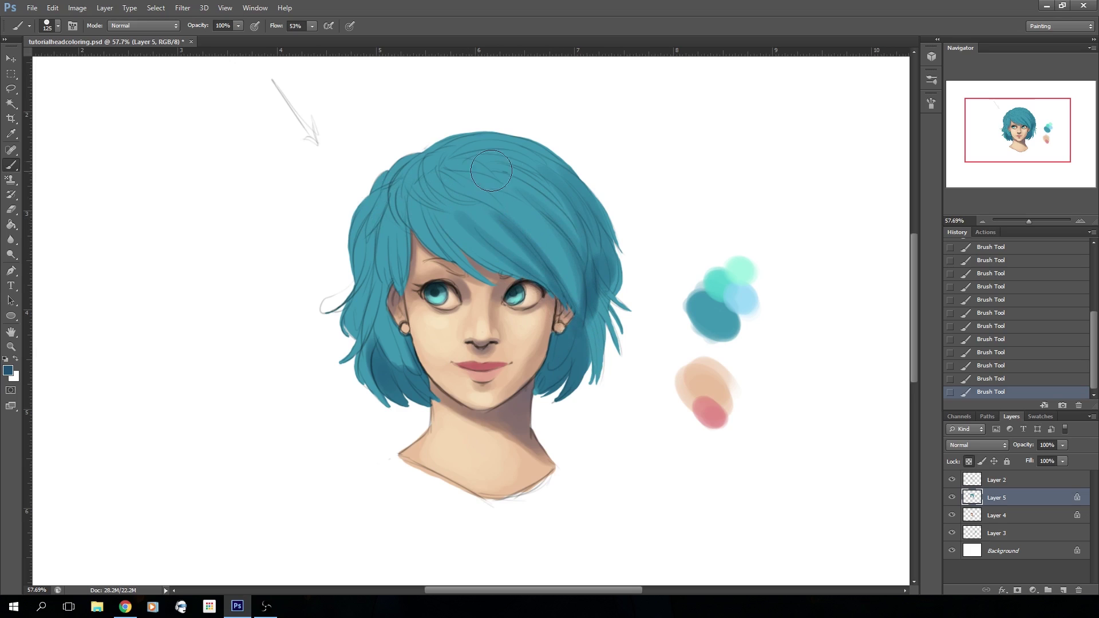
pyautogui.moveTo(461, 173); pyautogui.dragTo(498, 183)
pyautogui.moveTo(460, 155)
pyautogui.mouseDown()
pyautogui.moveTo(529, 163)
pyautogui.moveTo(459, 161)
pyautogui.moveTo(521, 160)
pyautogui.moveTo(470, 176)
pyautogui.mouseUp()
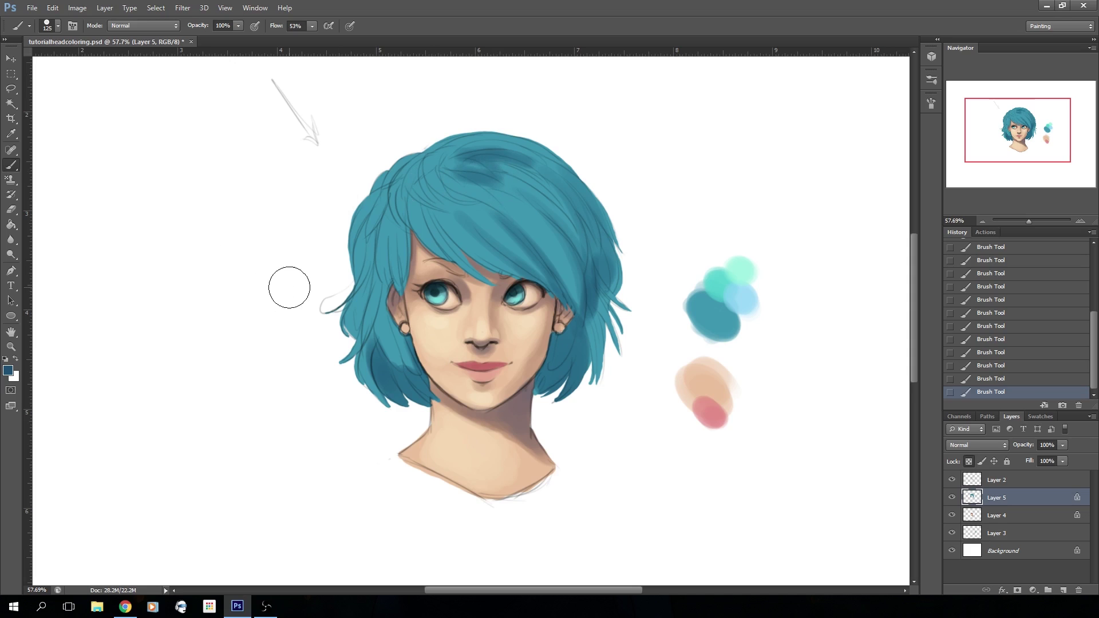
pyautogui.moveTo(378, 245)
pyautogui.mouseDown()
pyautogui.moveTo(391, 218)
pyautogui.moveTo(395, 290)
pyautogui.moveTo(373, 227)
pyautogui.moveTo(372, 259)
pyautogui.moveTo(376, 233)
pyautogui.moveTo(362, 229)
pyautogui.moveTo(372, 271)
pyautogui.moveTo(372, 257)
pyautogui.moveTo(357, 313)
pyautogui.moveTo(379, 283)
pyautogui.moveTo(381, 326)
pyautogui.moveTo(385, 290)
pyautogui.moveTo(393, 324)
pyautogui.moveTo(382, 280)
pyautogui.mouseUp()
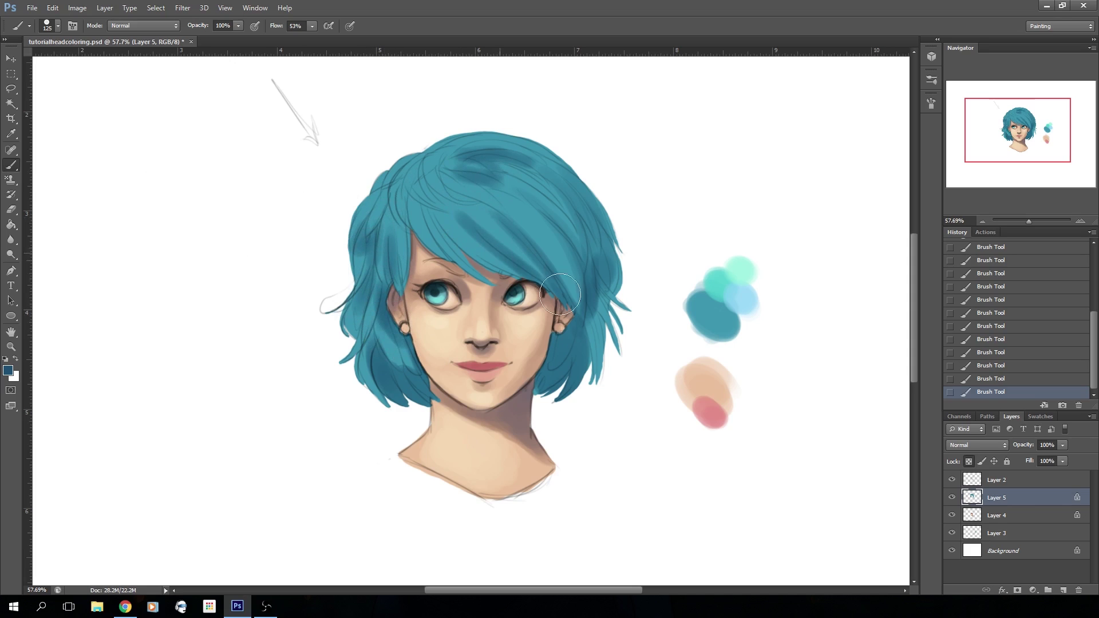
# Set the brush size to 69 px and paint narrower dark strands through the fringe and crown.
pyautogui.click(50, 24)
pyautogui.moveTo(59, 61); pyautogui.dragTo(55, 62)
pyautogui.moveTo(433, 212); pyautogui.dragTo(492, 279)
pyautogui.moveTo(453, 244); pyautogui.dragTo(522, 274)
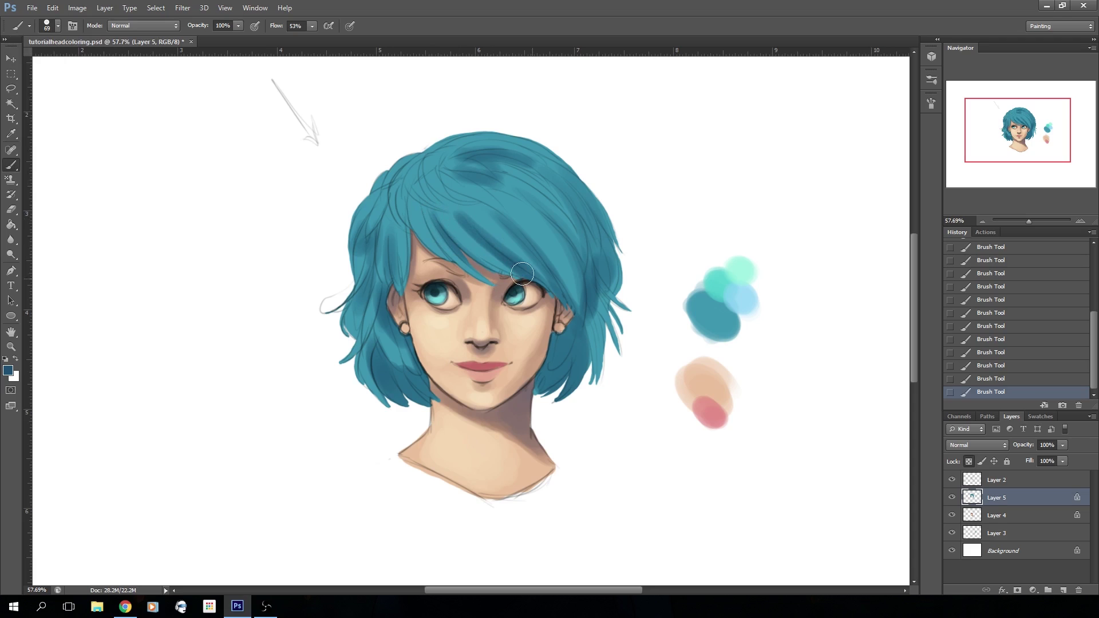
pyautogui.moveTo(426, 209); pyautogui.dragTo(462, 275)
pyautogui.moveTo(424, 168)
pyautogui.mouseDown()
pyautogui.moveTo(448, 194)
pyautogui.moveTo(469, 205)
pyautogui.moveTo(455, 172)
pyautogui.moveTo(508, 211)
pyautogui.mouseUp()
pyautogui.moveTo(474, 158); pyautogui.dragTo(500, 176)
# Sample light and dark hair tones and refine the strands on the right of the fringe and the top of the head.
pyautogui.keyDown('alt'); pyautogui.click(537, 227); pyautogui.keyUp('alt')
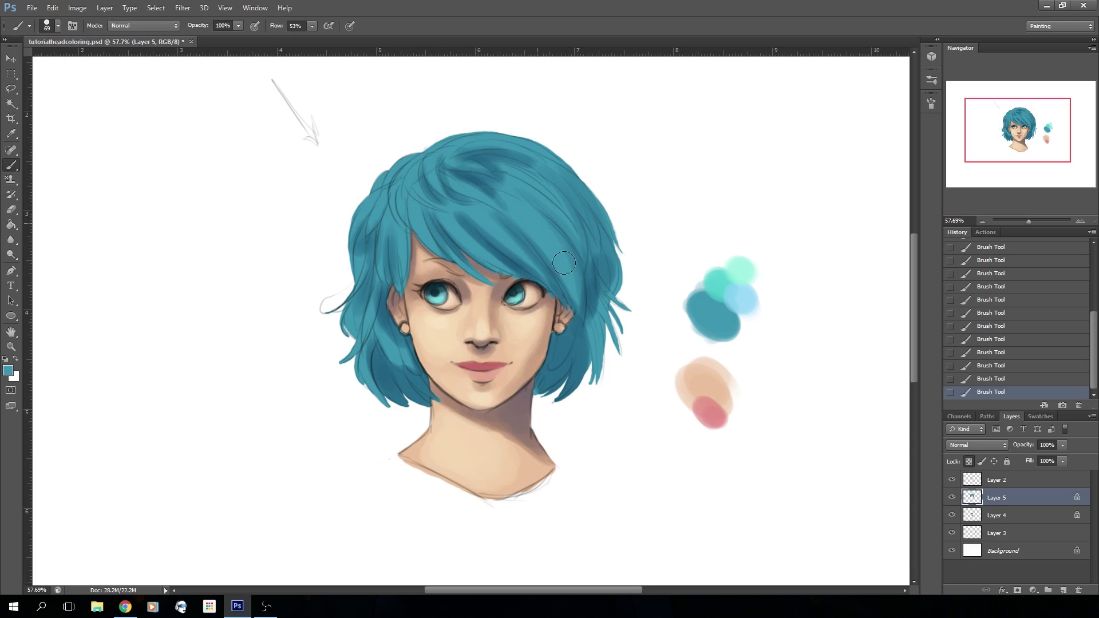
pyautogui.keyDown('alt'); pyautogui.click(590, 290); pyautogui.keyUp('alt')
pyautogui.moveTo(524, 203); pyautogui.dragTo(575, 257)
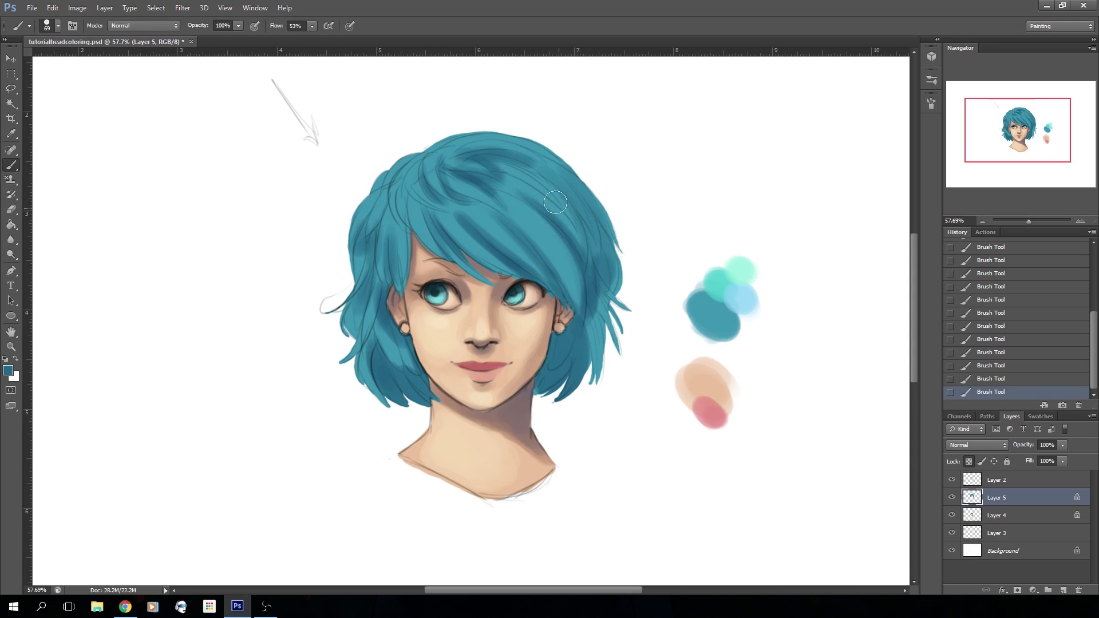
pyautogui.keyDown('alt'); pyautogui.click(490, 153); pyautogui.keyUp('alt')
pyautogui.moveTo(503, 156); pyautogui.dragTo(563, 171)
pyautogui.keyDown('alt'); pyautogui.click(477, 137); pyautogui.keyUp('alt')
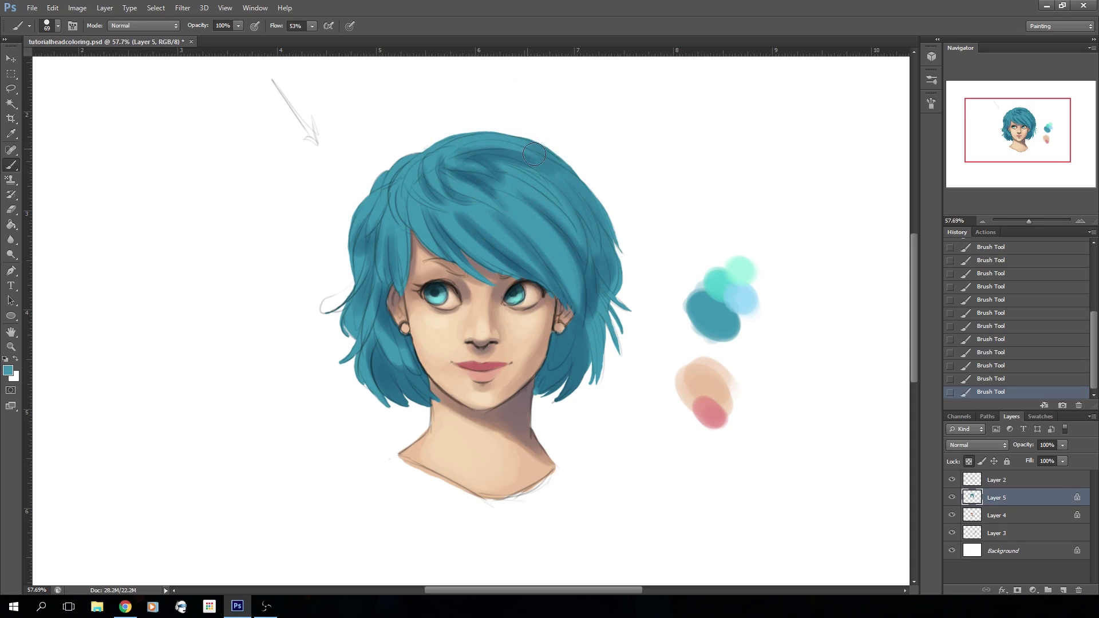
# Paint strands from the crown down through the hair left of the face, using sampled hair tones.
pyautogui.moveTo(431, 165); pyautogui.dragTo(487, 201)
pyautogui.moveTo(392, 269); pyautogui.dragTo(400, 289)
pyautogui.moveTo(394, 202); pyautogui.dragTo(411, 236)
pyautogui.moveTo(392, 188)
pyautogui.mouseDown()
pyautogui.moveTo(404, 232)
pyautogui.moveTo(390, 179)
pyautogui.moveTo(403, 229)
pyautogui.moveTo(387, 204)
pyautogui.moveTo(361, 244)
pyautogui.moveTo(378, 194)
pyautogui.moveTo(354, 265)
pyautogui.moveTo(365, 268)
pyautogui.moveTo(354, 331)
pyautogui.mouseUp()
pyautogui.keyDown('alt'); pyautogui.click(373, 301); pyautogui.keyUp('alt')
pyautogui.keyDown('alt'); pyautogui.click(383, 338); pyautogui.keyUp('alt')
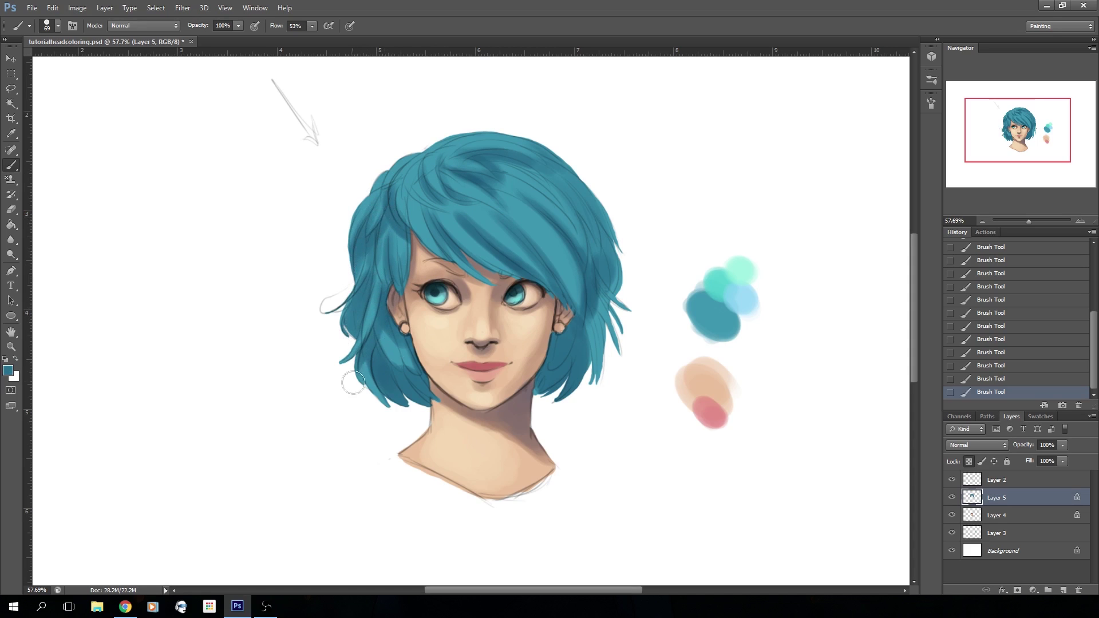
# Shade the outer locks and tips along the right side of the hair.
pyautogui.moveTo(595, 343); pyautogui.dragTo(588, 379)
pyautogui.moveTo(601, 311)
pyautogui.mouseDown()
pyautogui.moveTo(596, 354)
pyautogui.moveTo(613, 318)
pyautogui.mouseUp()
pyautogui.moveTo(570, 201); pyautogui.dragTo(594, 248)
pyautogui.keyDown('alt'); pyautogui.click(547, 204); pyautogui.keyUp('alt')
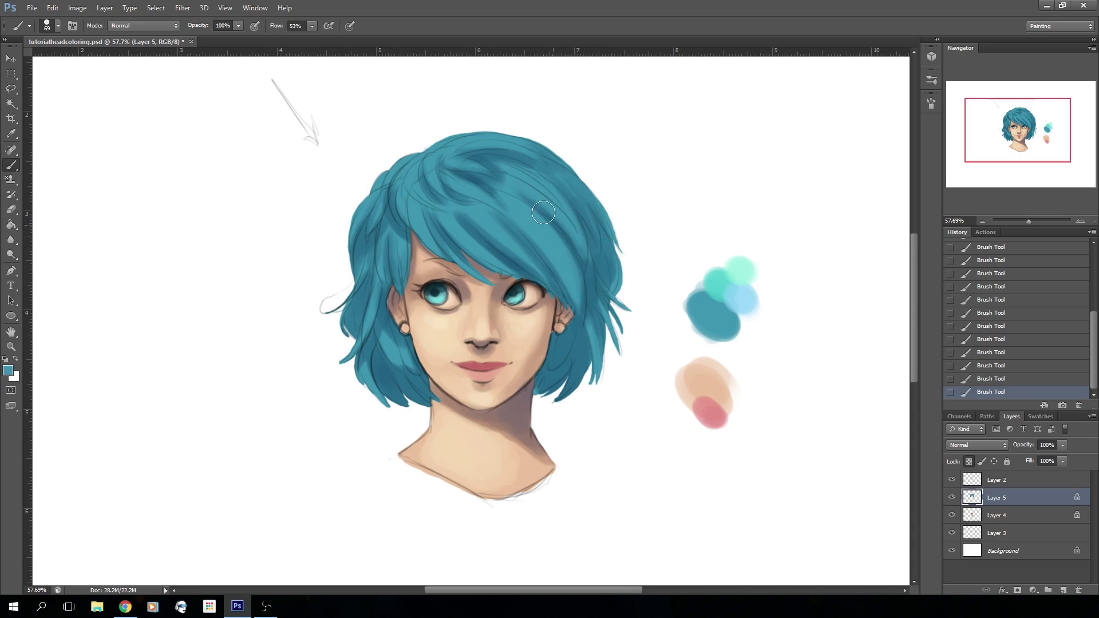
# Blend strands along the parting, the middle of the fringe and its lower right sweep with sampled hair tones.
pyautogui.keyDown('alt'); pyautogui.click(483, 153); pyautogui.keyUp('alt')
pyautogui.moveTo(487, 180)
pyautogui.mouseDown()
pyautogui.moveTo(518, 197)
pyautogui.moveTo(523, 230)
pyautogui.mouseUp()
pyautogui.keyDown('alt'); pyautogui.click(496, 213); pyautogui.keyUp('alt')
pyautogui.keyDown('alt'); pyautogui.click(452, 204); pyautogui.keyUp('alt')
pyautogui.moveTo(407, 196); pyautogui.dragTo(449, 211)
pyautogui.moveTo(400, 177); pyautogui.dragTo(419, 208)
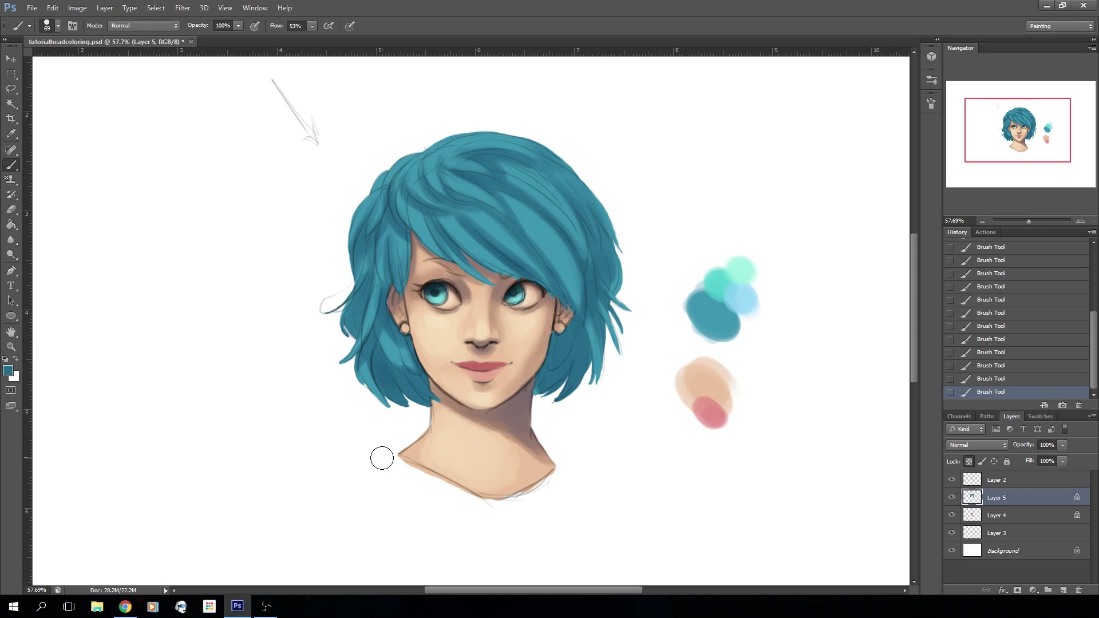
pyautogui.moveTo(526, 233); pyautogui.dragTo(575, 300)
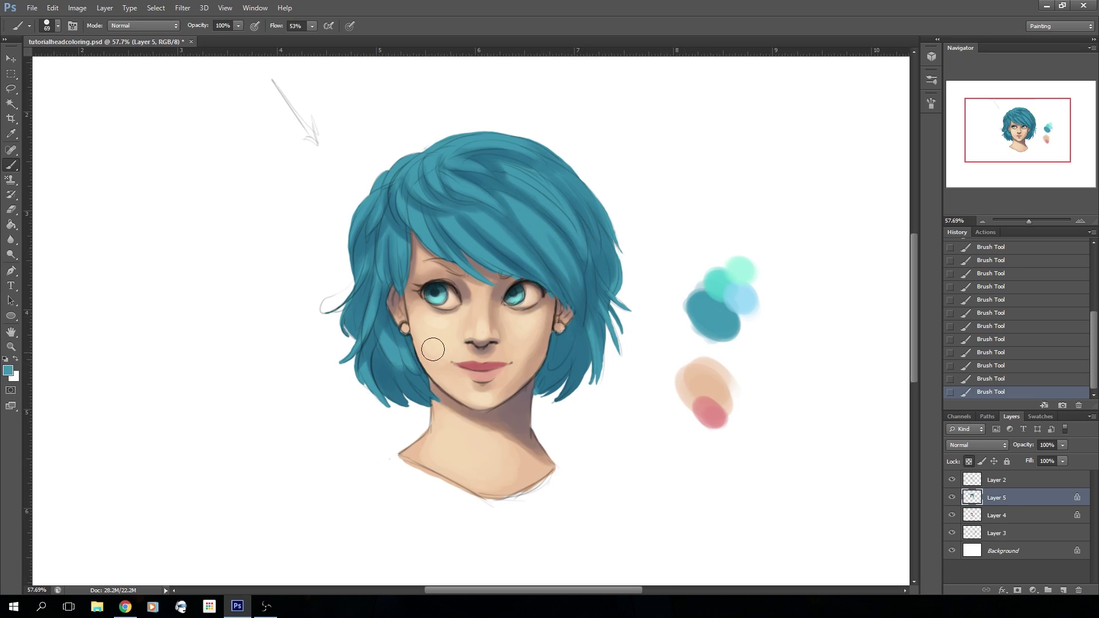
# Choose a deeper blue and paint shadows in the hair behind both ears, along the left outer edge and on the crown.
pyautogui.click(8, 370)
pyautogui.moveTo(276, 279); pyautogui.dragTo(287, 303)
pyautogui.click(334, 280)
pyautogui.click(448, 217)
pyautogui.moveTo(575, 319)
pyautogui.mouseDown()
pyautogui.moveTo(579, 349)
pyautogui.moveTo(551, 348)
pyautogui.moveTo(541, 379)
pyautogui.mouseUp()
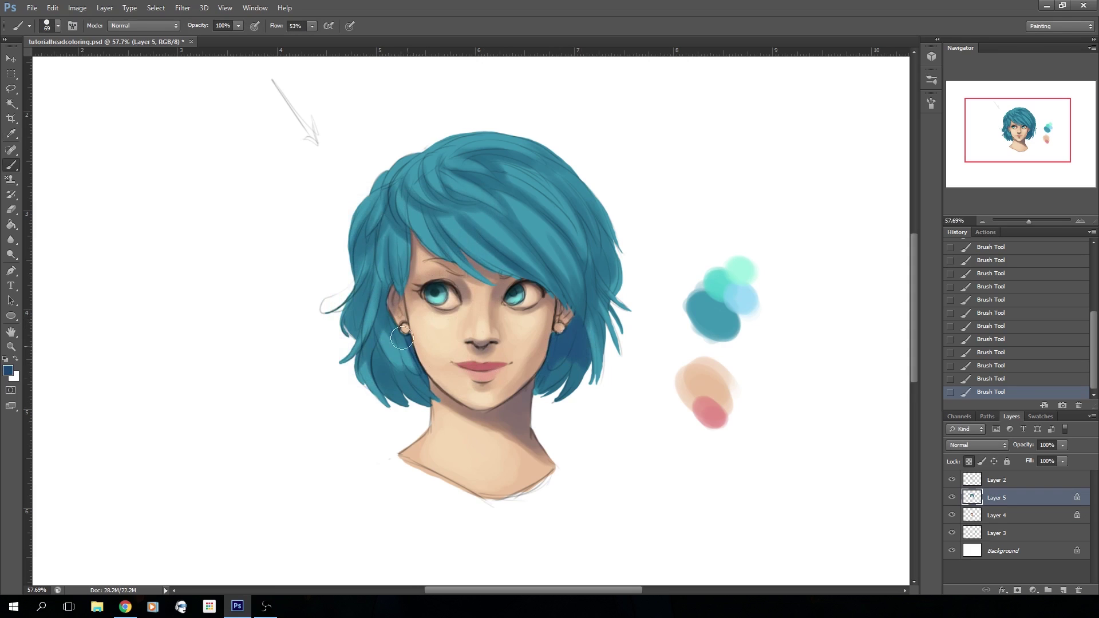
pyautogui.moveTo(385, 293)
pyautogui.mouseDown()
pyautogui.moveTo(373, 329)
pyautogui.moveTo(379, 312)
pyautogui.moveTo(414, 352)
pyautogui.mouseUp()
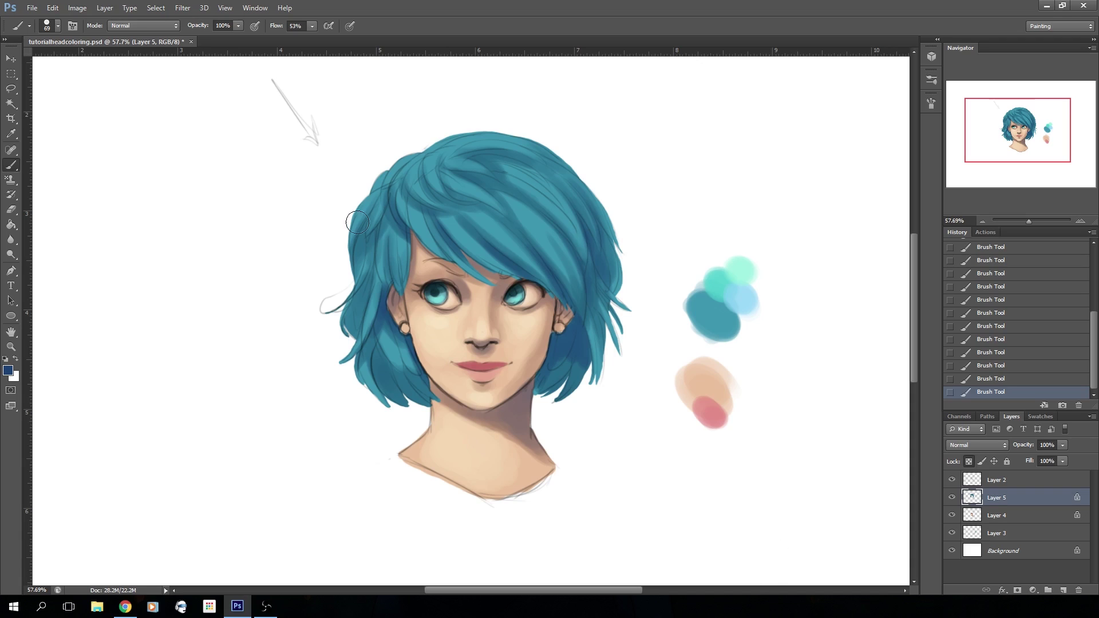
pyautogui.moveTo(362, 230); pyautogui.dragTo(355, 283)
pyautogui.moveTo(453, 173)
pyautogui.mouseDown()
pyautogui.moveTo(496, 182)
pyautogui.moveTo(471, 144)
pyautogui.moveTo(462, 154)
pyautogui.moveTo(506, 150)
pyautogui.mouseUp()
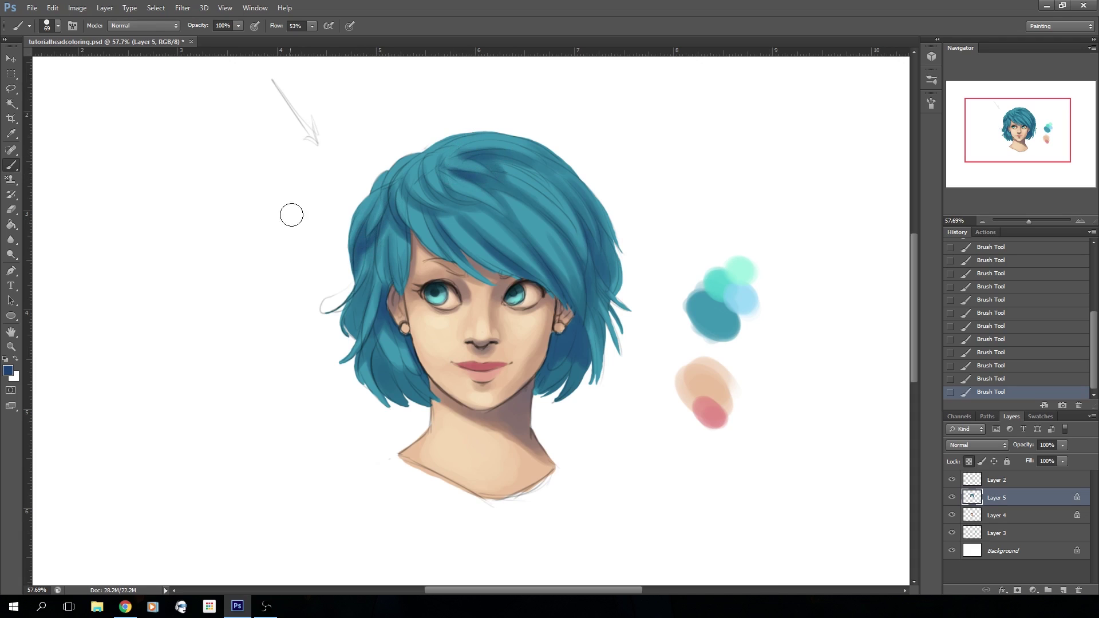
# Step back through the last four brush strokes to compare the hair shading, and restore them.
pyautogui.click(971, 381)
pyautogui.click(976, 361)
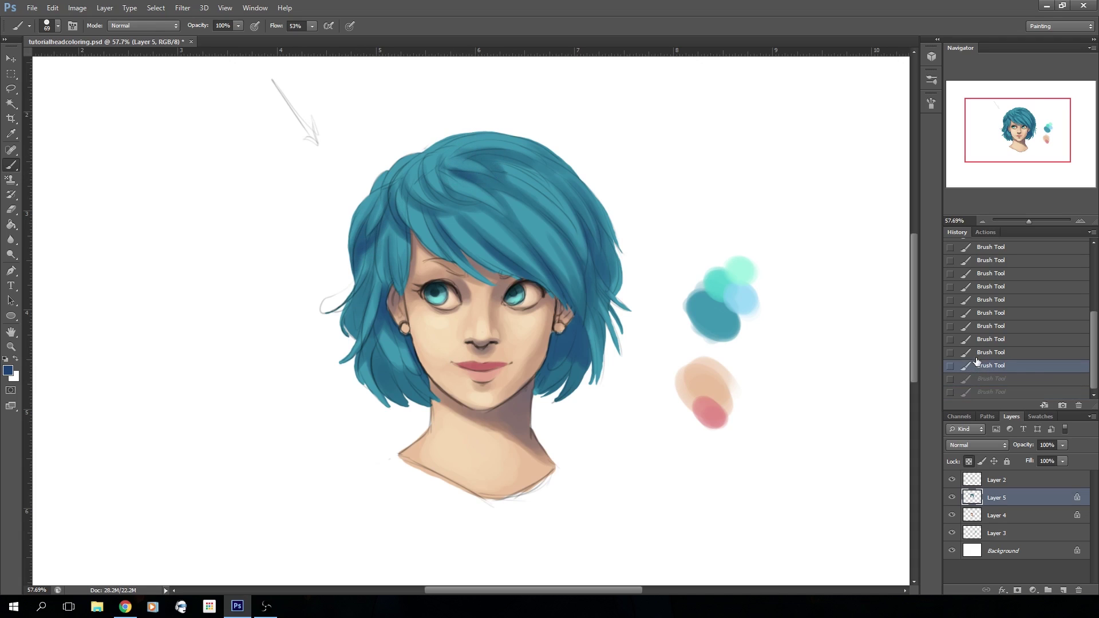
pyautogui.click(973, 357)
pyautogui.click(967, 341)
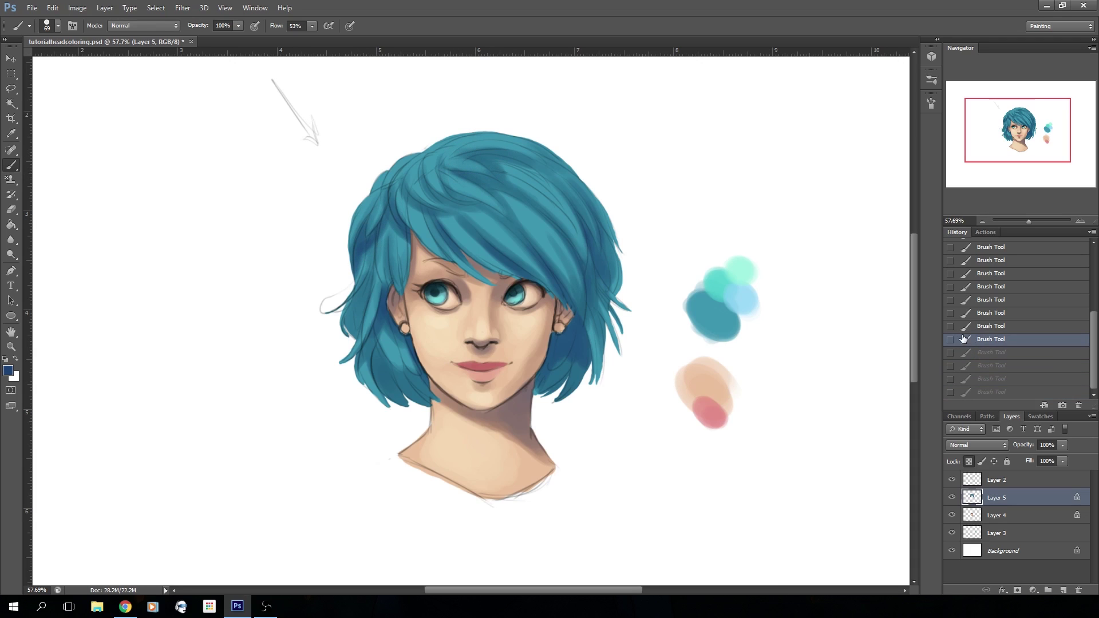
pyautogui.hotkey('ctrl', 'shift', 'z')
pyautogui.hotkey('ctrl', 'shift', 'z')
pyautogui.hotkey('ctrl', 'shift', 'z')
pyautogui.hotkey('ctrl', 'shift', 'z')
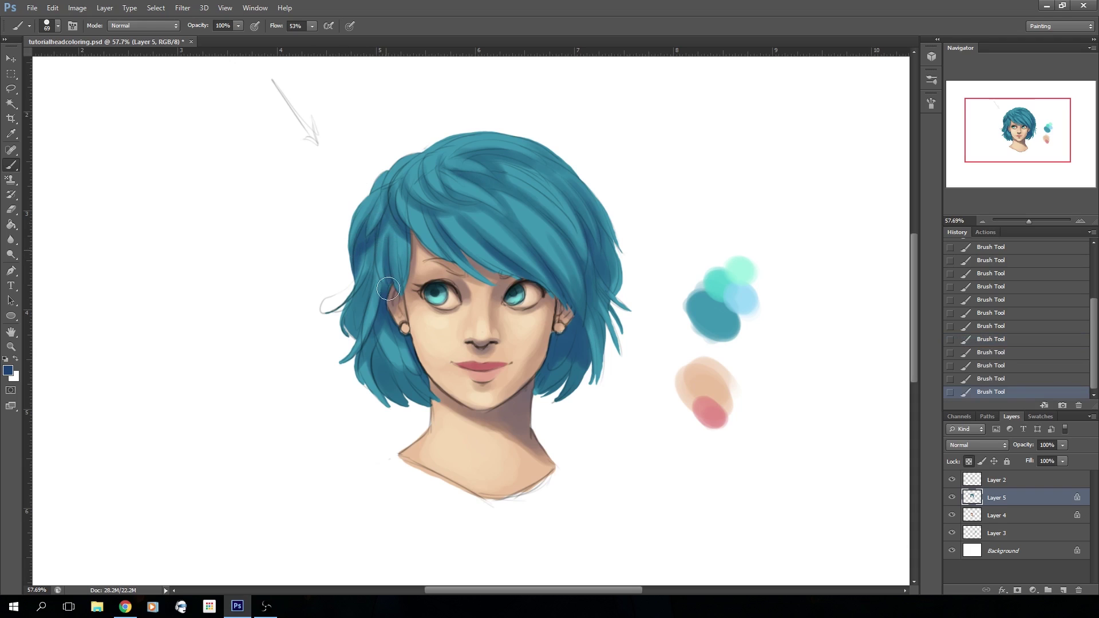
# Deepen the blue shadows in the fringe and in the lower hair on both sides of the neck.
pyautogui.moveTo(505, 214)
pyautogui.mouseDown()
pyautogui.moveTo(560, 292)
pyautogui.moveTo(538, 257)
pyautogui.moveTo(569, 277)
pyautogui.mouseUp()
pyautogui.keyDown('alt'); pyautogui.click(559, 356); pyautogui.keyUp('alt')
pyautogui.moveTo(561, 355)
pyautogui.mouseDown()
pyautogui.moveTo(573, 359)
pyautogui.moveTo(557, 369)
pyautogui.mouseUp()
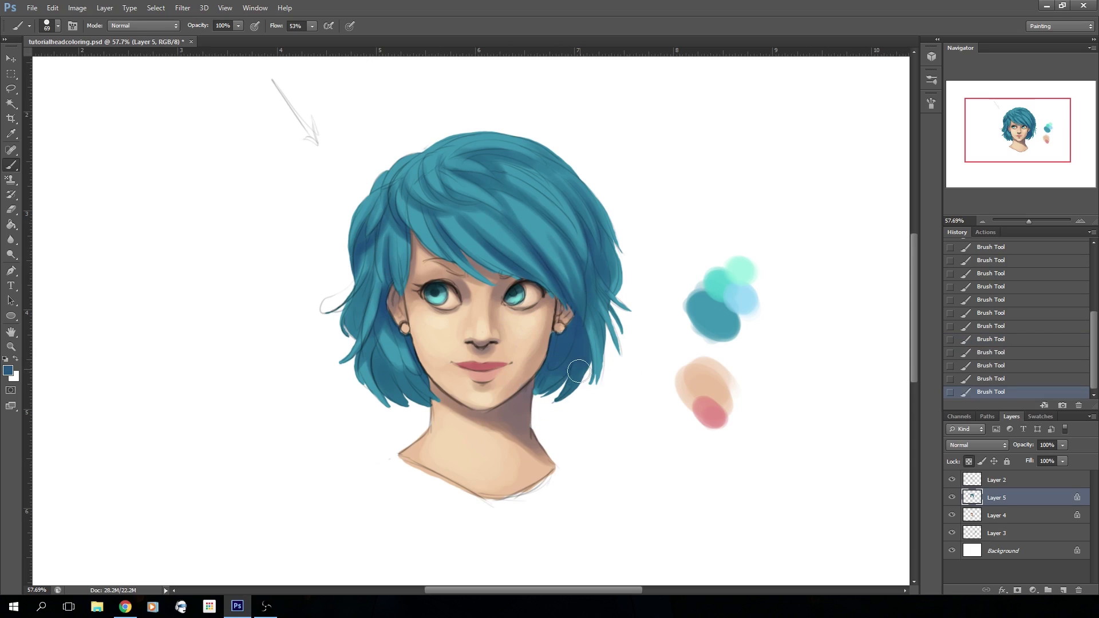
pyautogui.keyDown('alt'); pyautogui.click(380, 300); pyautogui.keyUp('alt')
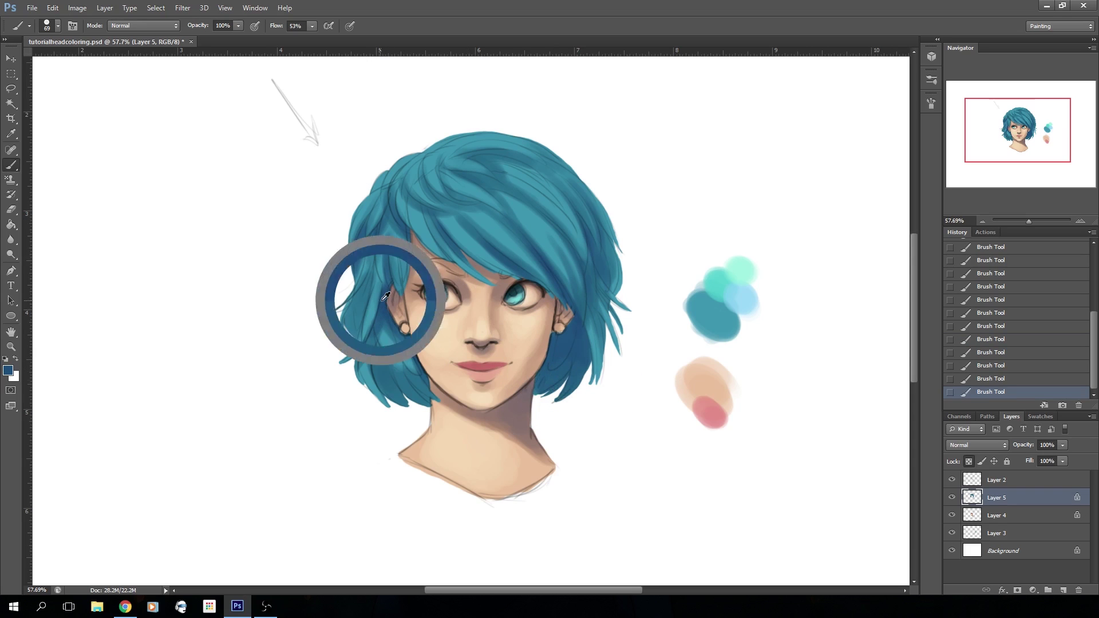
pyautogui.moveTo(384, 369)
pyautogui.mouseDown()
pyautogui.moveTo(412, 387)
pyautogui.moveTo(385, 377)
pyautogui.moveTo(424, 405)
pyautogui.moveTo(396, 403)
pyautogui.moveTo(381, 382)
pyautogui.mouseUp()
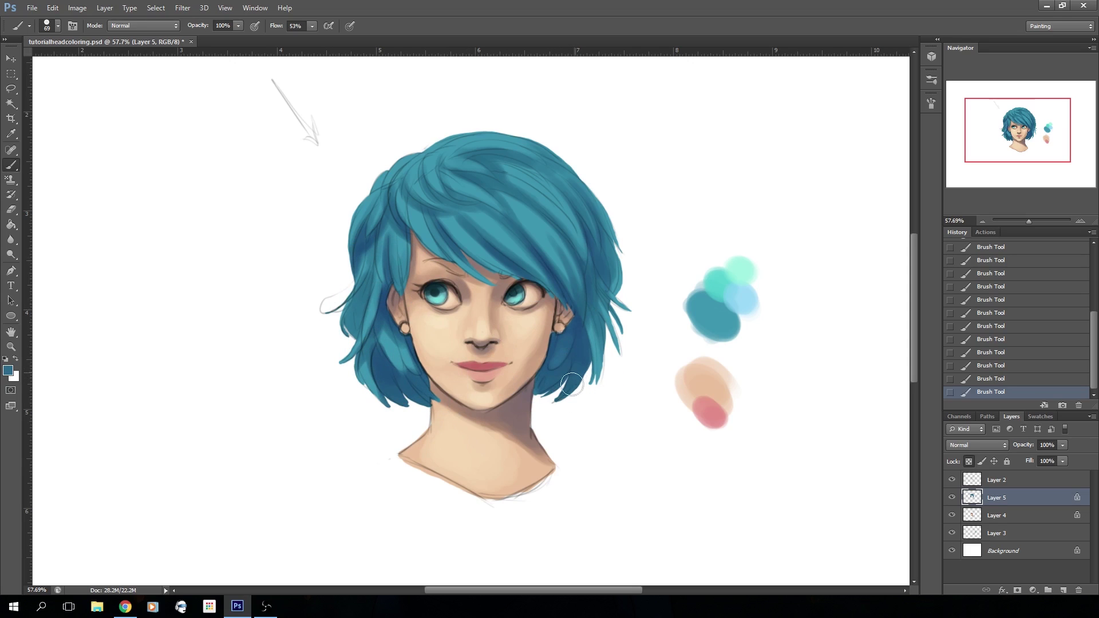
# Blend the shadows in the lower left hair and its outer locks using sampled hair tones.
pyautogui.keyDown('alt'); pyautogui.click(403, 372); pyautogui.keyUp('alt')
pyautogui.keyDown('alt'); pyautogui.click(394, 356); pyautogui.keyUp('alt')
pyautogui.keyDown('alt'); pyautogui.click(408, 384); pyautogui.keyUp('alt')
pyautogui.keyDown('alt'); pyautogui.click(378, 358); pyautogui.keyUp('alt')
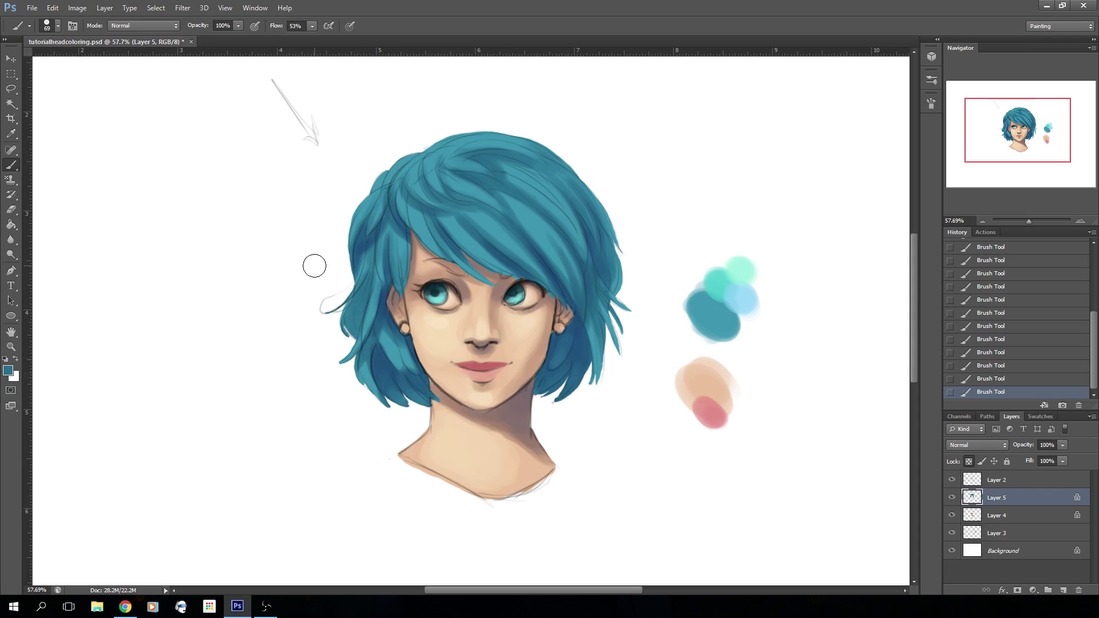
pyautogui.moveTo(355, 300); pyautogui.dragTo(361, 295)
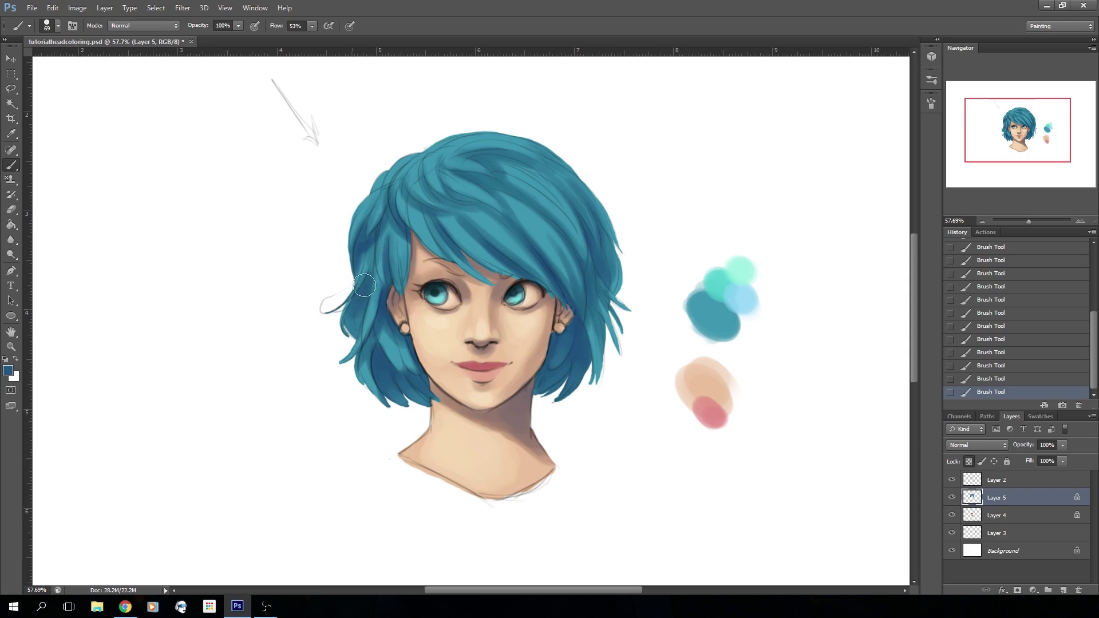
# Set the brush size to 34 px and refine the fine strands near the left ear with sampled hair tones.
pyautogui.keyDown('alt'); pyautogui.click(380, 259); pyautogui.keyUp('alt')
pyautogui.click(57, 25)
pyautogui.moveTo(37, 60); pyautogui.dragTo(36, 62)
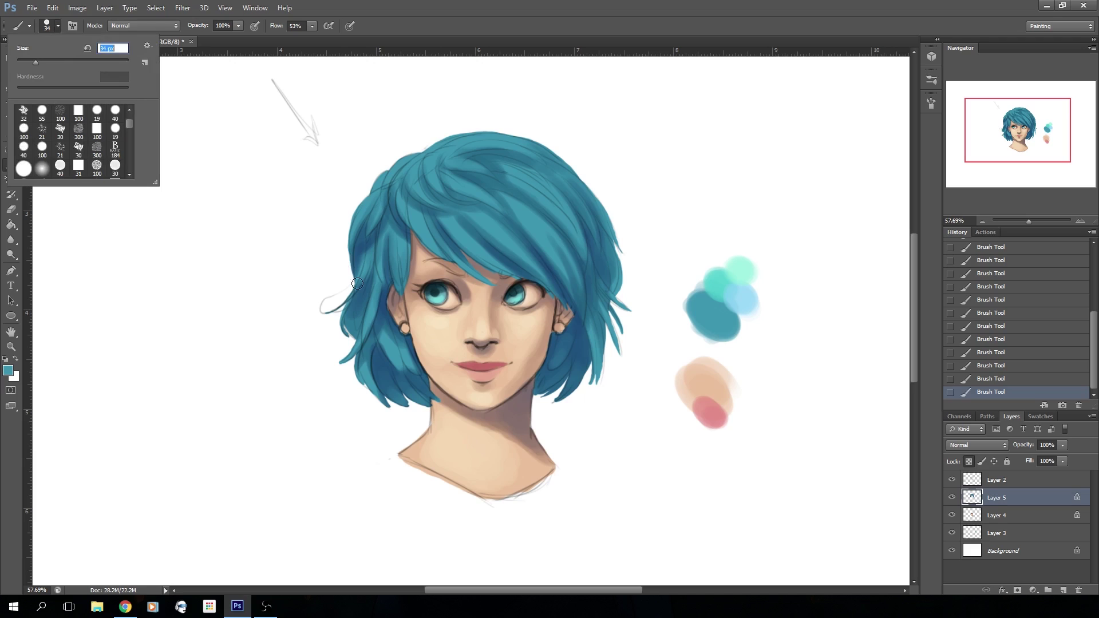
pyautogui.keyDown('alt'); pyautogui.click(387, 306); pyautogui.keyUp('alt')
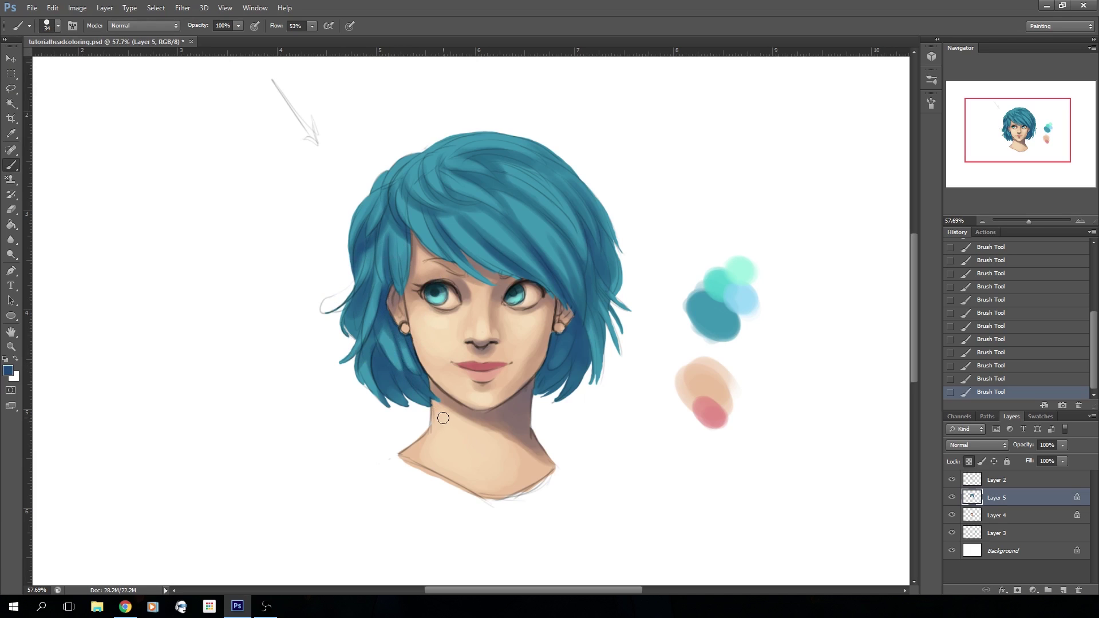
# Sample the bright turquoise swatch, set the brush size to 61 px and paint highlight strands over the fringe and crown.
pyautogui.keyDown('alt'); pyautogui.click(720, 284); pyautogui.keyUp('alt')
pyautogui.click(58, 25)
pyautogui.moveTo(46, 63); pyautogui.dragTo(55, 63)
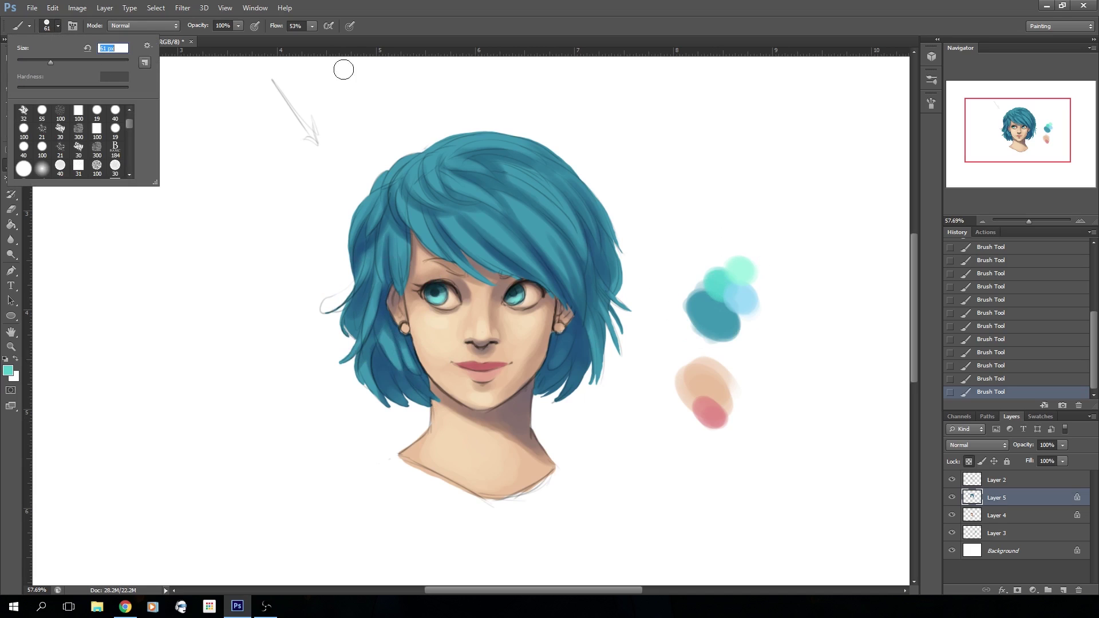
pyautogui.click(485, 226)
pyautogui.moveTo(521, 257)
pyautogui.mouseDown()
pyautogui.moveTo(491, 229)
pyautogui.moveTo(506, 241)
pyautogui.moveTo(442, 223)
pyautogui.moveTo(506, 270)
pyautogui.moveTo(420, 221)
pyautogui.moveTo(426, 211)
pyautogui.moveTo(424, 233)
pyautogui.moveTo(403, 198)
pyautogui.moveTo(412, 167)
pyautogui.moveTo(422, 189)
pyautogui.moveTo(405, 156)
pyautogui.moveTo(435, 168)
pyautogui.moveTo(432, 155)
pyautogui.moveTo(447, 184)
pyautogui.moveTo(464, 189)
pyautogui.moveTo(449, 160)
pyautogui.moveTo(475, 170)
pyautogui.moveTo(445, 143)
pyautogui.moveTo(483, 139)
pyautogui.mouseUp()
pyautogui.moveTo(514, 178)
pyautogui.mouseDown()
pyautogui.moveTo(562, 214)
pyautogui.moveTo(532, 188)
pyautogui.moveTo(542, 229)
pyautogui.moveTo(520, 216)
pyautogui.moveTo(549, 252)
pyautogui.moveTo(510, 208)
pyautogui.mouseUp()
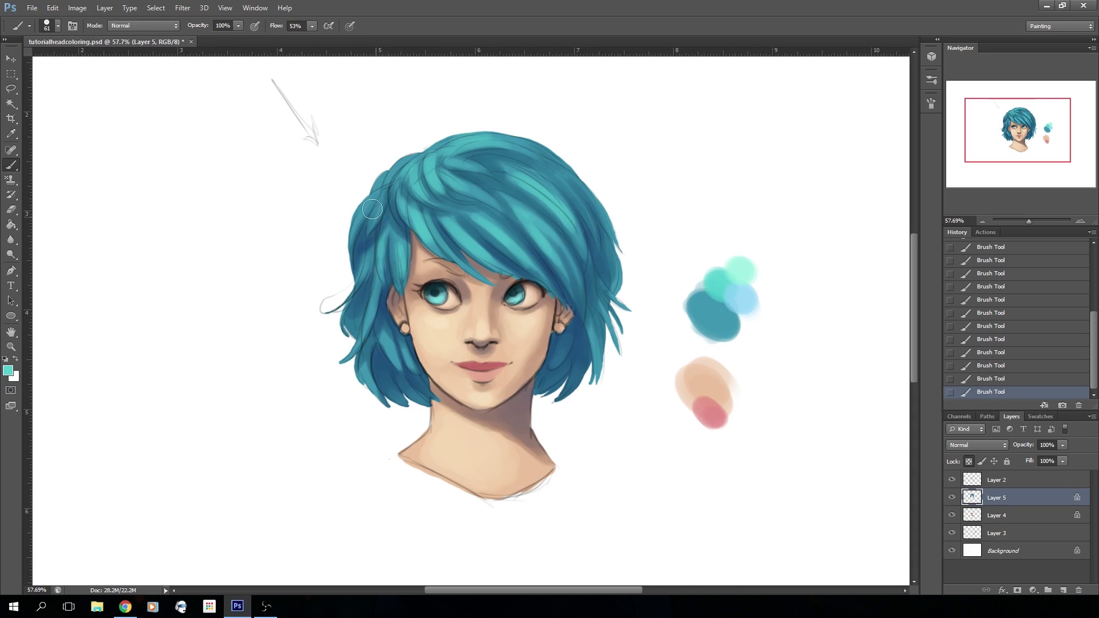
# Add turquoise highlights to the outer locks on the left side of the hair.
pyautogui.moveTo(377, 195); pyautogui.dragTo(348, 240)
pyautogui.moveTo(406, 161); pyautogui.dragTo(371, 193)
pyautogui.moveTo(364, 261); pyautogui.dragTo(342, 297)
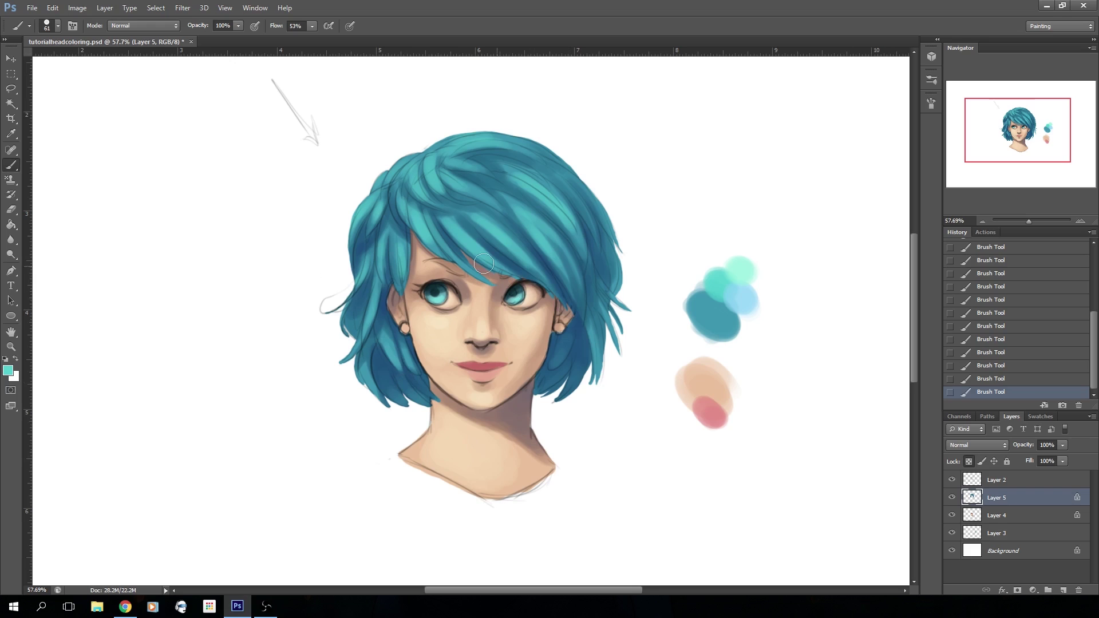
# Set the brush size to 90 px and brighten the turquoise highlight strands along the fringe and right crown.
pyautogui.moveTo(512, 204); pyautogui.dragTo(561, 270)
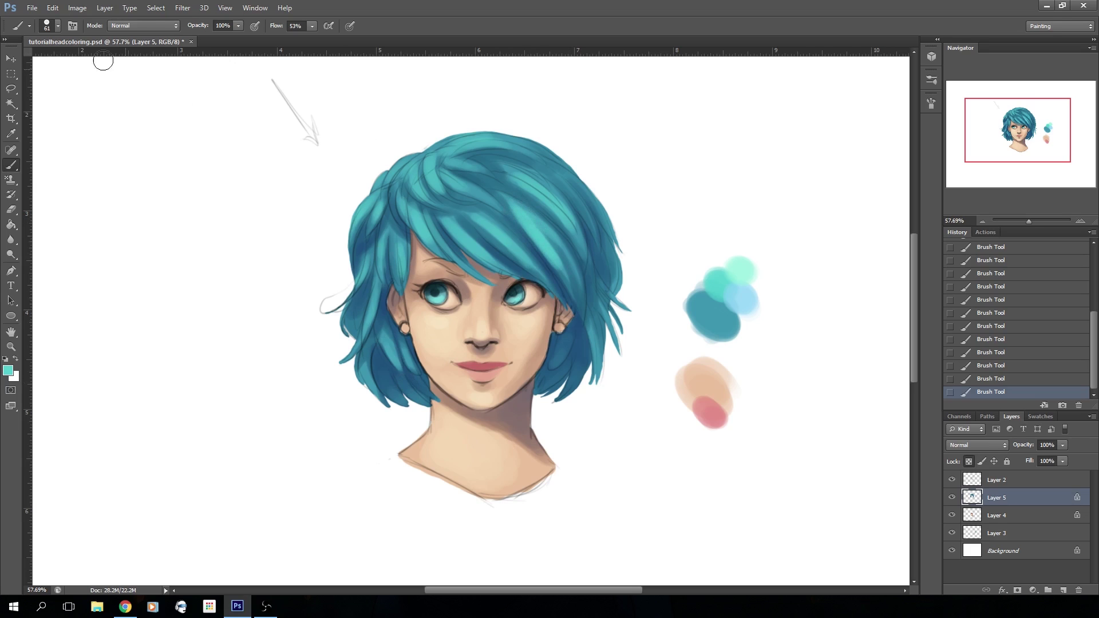
pyautogui.click(57, 26)
pyautogui.moveTo(463, 232)
pyautogui.mouseDown()
pyautogui.moveTo(482, 253)
pyautogui.moveTo(469, 245)
pyautogui.moveTo(485, 227)
pyautogui.moveTo(474, 218)
pyautogui.moveTo(540, 286)
pyautogui.mouseUp()
pyautogui.moveTo(522, 217)
pyautogui.mouseDown()
pyautogui.moveTo(558, 268)
pyautogui.moveTo(516, 206)
pyautogui.moveTo(549, 234)
pyautogui.mouseUp()
pyautogui.moveTo(521, 184); pyautogui.dragTo(582, 249)
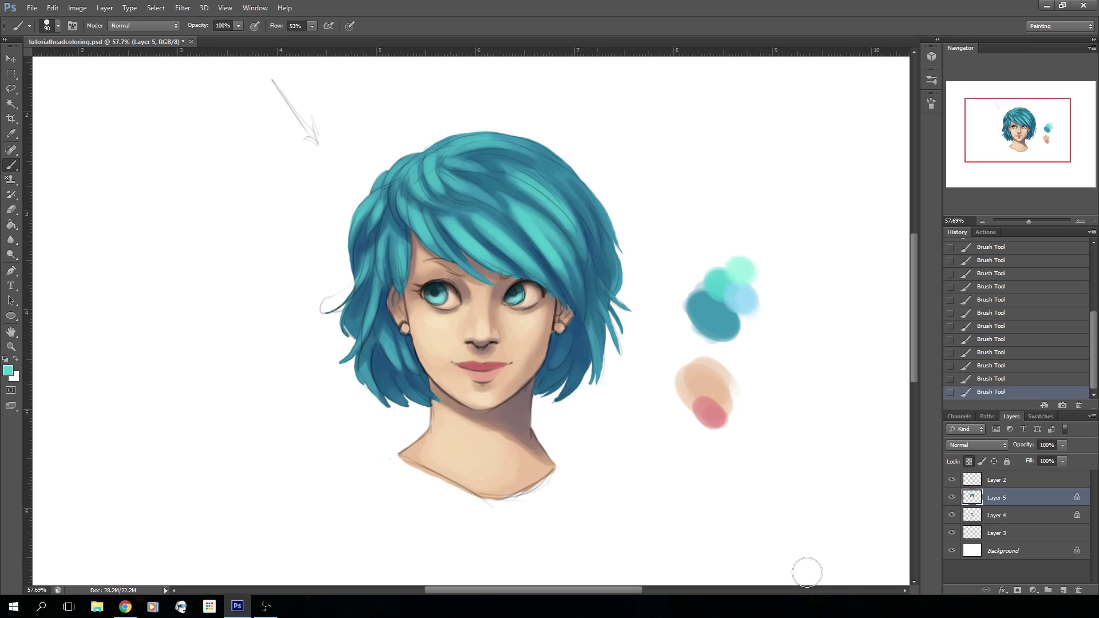
# Brighten the turquoise highlights on the left locks and over the upper left crown.
pyautogui.moveTo(397, 243); pyautogui.dragTo(400, 266)
pyautogui.moveTo(376, 198); pyautogui.dragTo(366, 217)
pyautogui.moveTo(402, 163)
pyautogui.mouseDown()
pyautogui.moveTo(376, 195)
pyautogui.moveTo(399, 193)
pyautogui.moveTo(410, 218)
pyautogui.moveTo(414, 171)
pyautogui.moveTo(433, 166)
pyautogui.moveTo(434, 182)
pyautogui.moveTo(432, 154)
pyautogui.moveTo(469, 139)
pyautogui.moveTo(440, 151)
pyautogui.moveTo(510, 154)
pyautogui.moveTo(465, 167)
pyautogui.moveTo(454, 154)
pyautogui.moveTo(501, 139)
pyautogui.mouseUp()
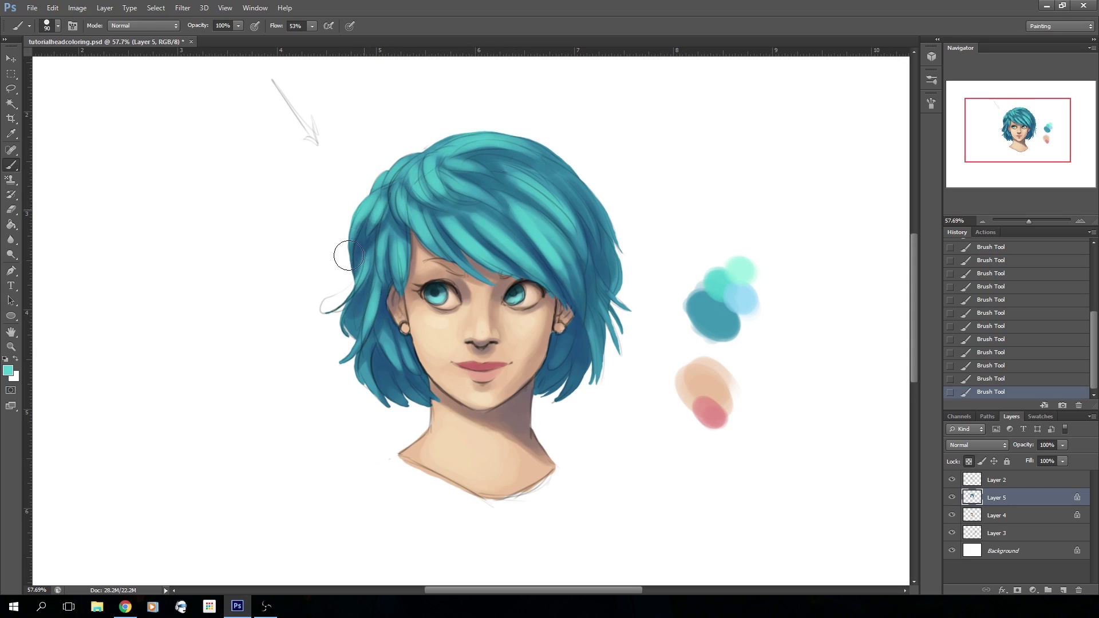
pyautogui.moveTo(365, 248)
pyautogui.mouseDown()
pyautogui.moveTo(342, 298)
pyautogui.moveTo(353, 313)
pyautogui.mouseUp()
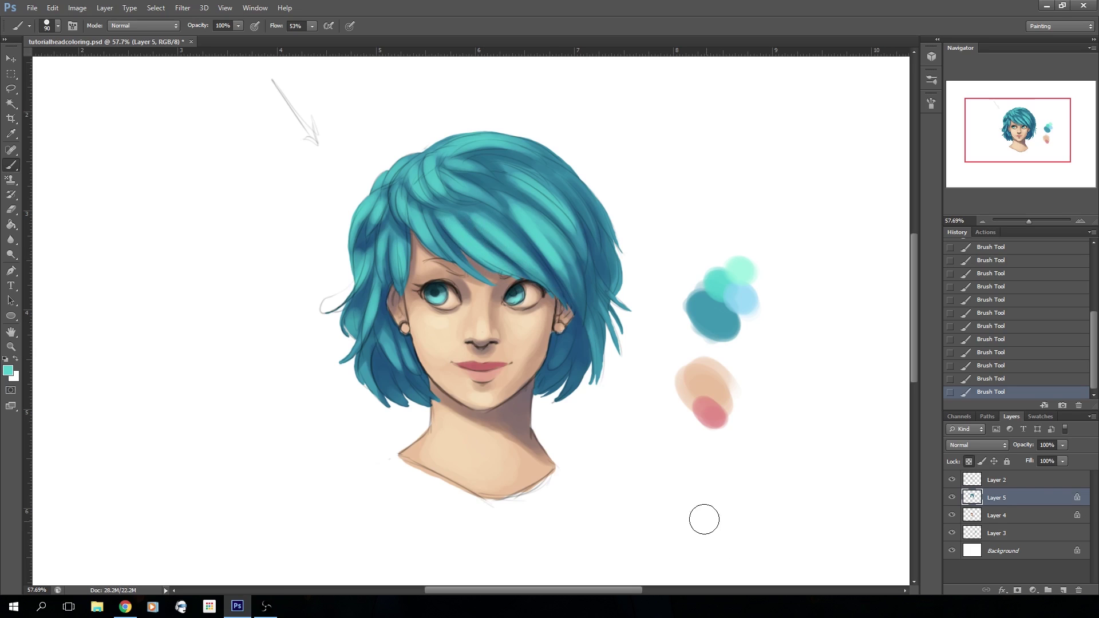
# Set the foreground to pale mint #91f5ea, reduce the brush to 55 px and paint lighter highlights on the crown and fringe.
pyautogui.click(8, 370)
pyautogui.moveTo(247, 240); pyautogui.dragTo(236, 230)
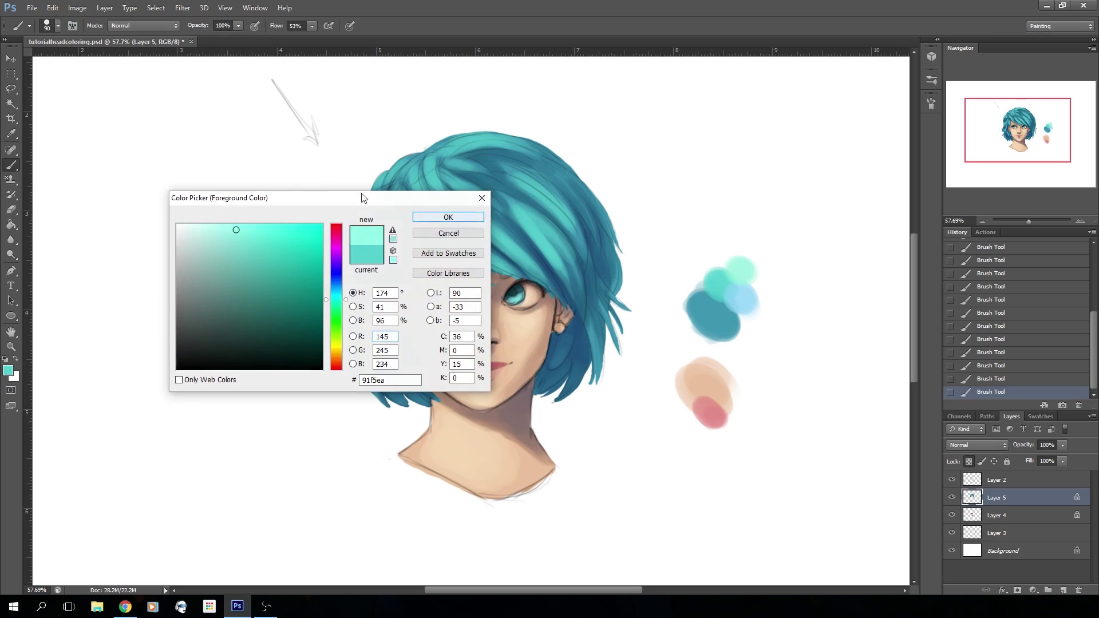
pyautogui.click(448, 217)
pyautogui.click(55, 27)
pyautogui.moveTo(417, 178)
pyautogui.mouseDown()
pyautogui.moveTo(422, 190)
pyautogui.moveTo(428, 168)
pyautogui.moveTo(459, 183)
pyautogui.moveTo(472, 149)
pyautogui.mouseUp()
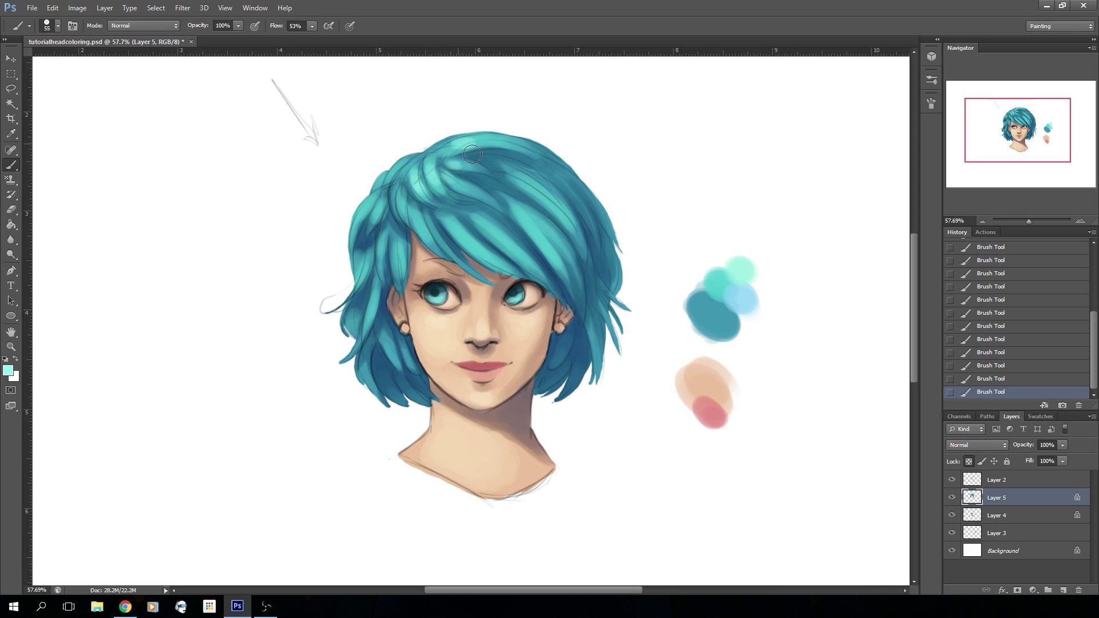
pyautogui.moveTo(495, 235); pyautogui.dragTo(488, 229)
pyautogui.moveTo(467, 237); pyautogui.dragTo(493, 257)
pyautogui.moveTo(522, 219)
pyautogui.mouseDown()
pyautogui.moveTo(547, 247)
pyautogui.moveTo(523, 186)
pyautogui.mouseUp()
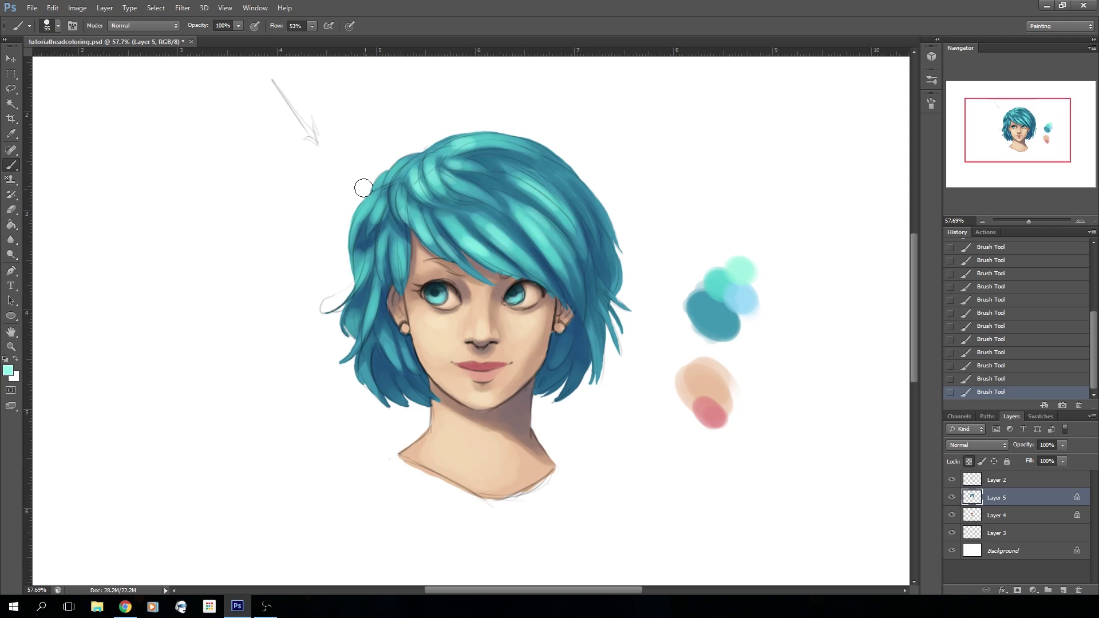
# Add pale mint highlights to the left locks and the upper right crown.
pyautogui.moveTo(400, 250)
pyautogui.mouseDown()
pyautogui.moveTo(392, 271)
pyautogui.moveTo(381, 251)
pyautogui.moveTo(385, 281)
pyautogui.moveTo(366, 266)
pyautogui.moveTo(347, 293)
pyautogui.mouseUp()
pyautogui.moveTo(378, 206); pyautogui.dragTo(348, 230)
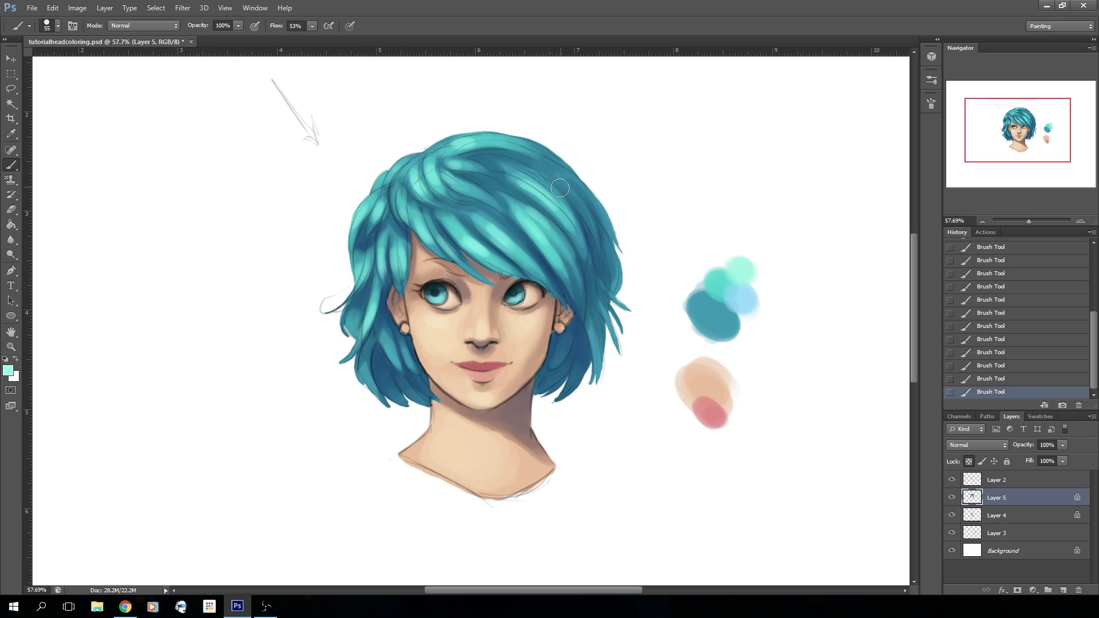
pyautogui.moveTo(556, 176); pyautogui.dragTo(579, 188)
# Compare the hair without and with the last two highlight strokes.
pyautogui.click(978, 379)
pyautogui.click(972, 365)
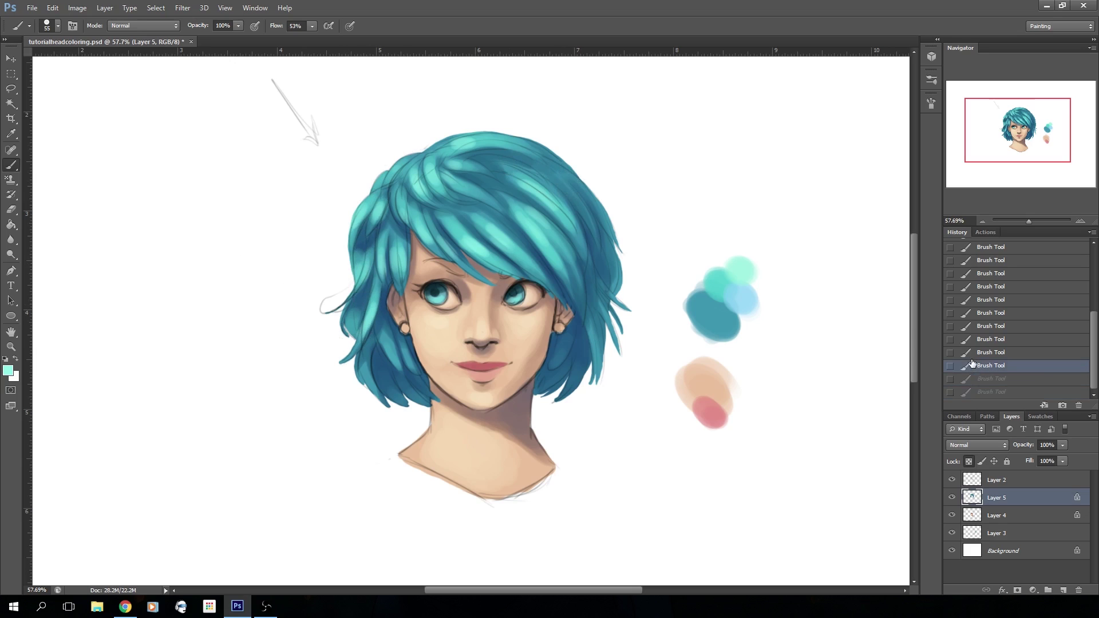
pyautogui.hotkey('ctrl', 'shift', 'z')
pyautogui.hotkey('ctrl', 'shift', 'z')
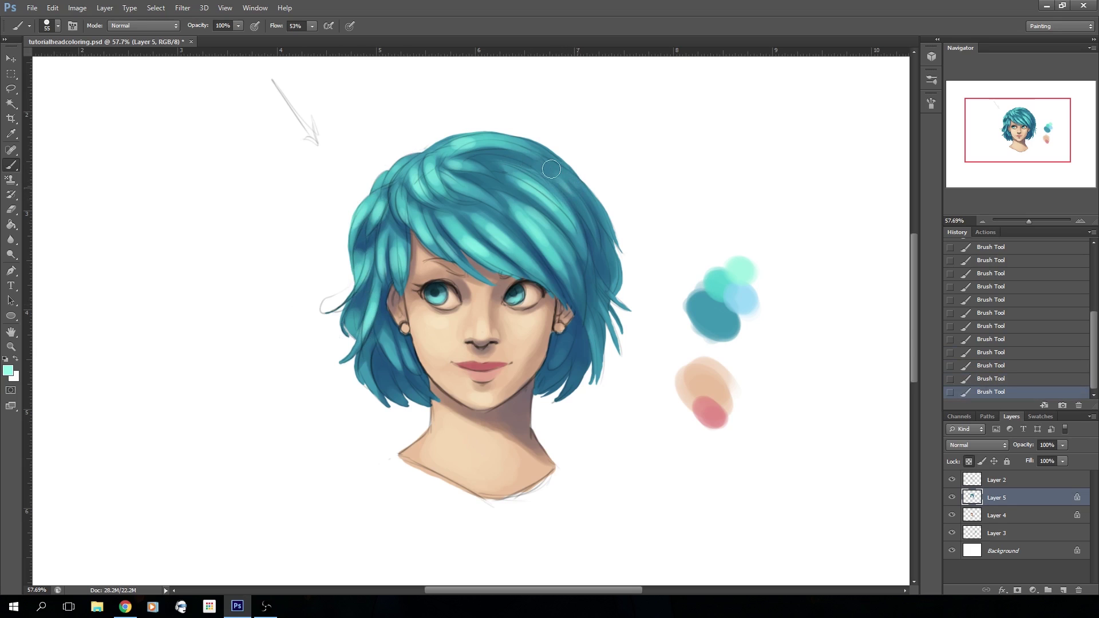
# Set the foreground to dark navy #132962 and paint deep shadows in the hair beside both ears and in the lower left locks.
pyautogui.keyDown('alt'); pyautogui.click(582, 338); pyautogui.keyUp('alt')
pyautogui.click(8, 369)
pyautogui.click(294, 313)
pyautogui.click(336, 279)
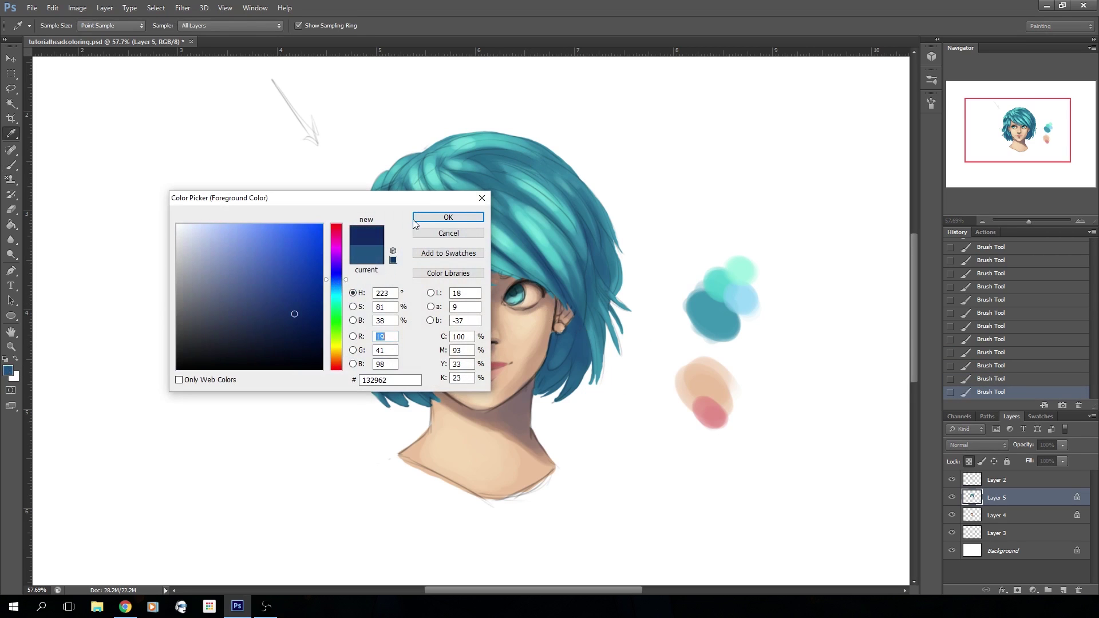
pyautogui.click(421, 219)
pyautogui.moveTo(579, 322)
pyautogui.mouseDown()
pyautogui.moveTo(580, 344)
pyautogui.moveTo(557, 341)
pyautogui.mouseUp()
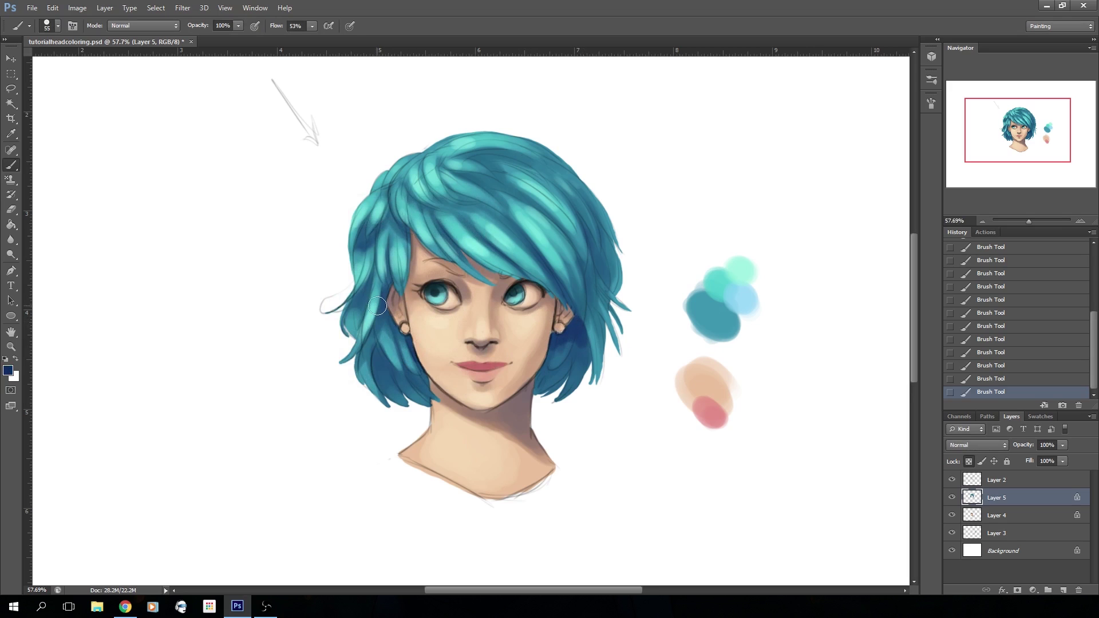
pyautogui.moveTo(388, 284); pyautogui.dragTo(386, 313)
pyautogui.moveTo(375, 355)
pyautogui.mouseDown()
pyautogui.moveTo(377, 347)
pyautogui.moveTo(378, 381)
pyautogui.moveTo(410, 359)
pyautogui.mouseUp()
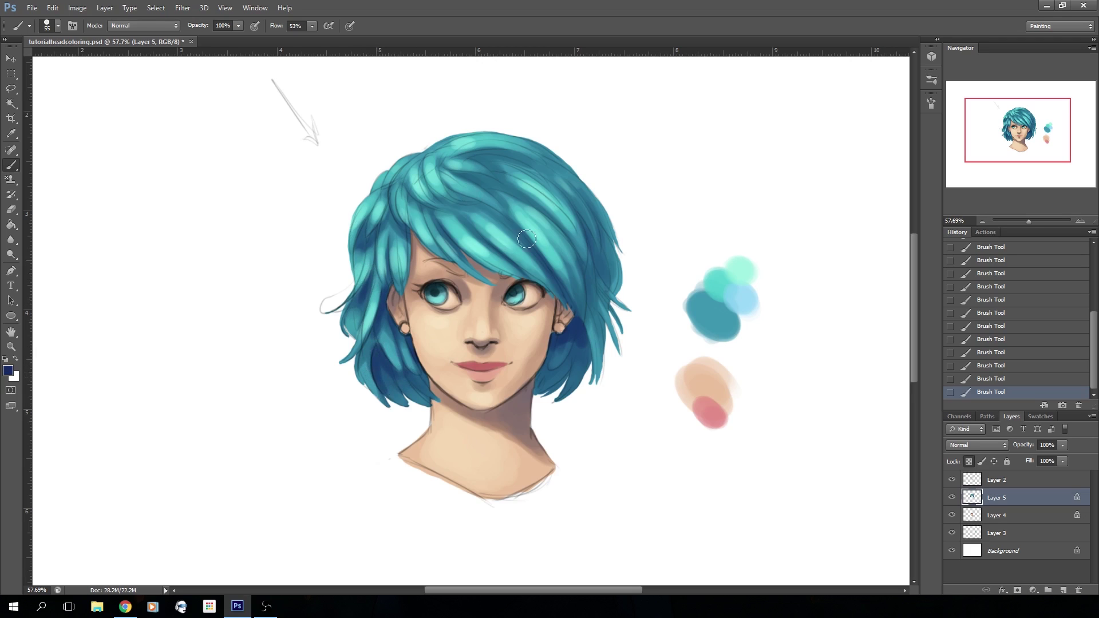
# Paint navy shadow strands through the right side of the hair and down from the crown.
pyautogui.moveTo(543, 259)
pyautogui.mouseDown()
pyautogui.moveTo(566, 261)
pyautogui.moveTo(584, 320)
pyautogui.mouseUp()
pyautogui.moveTo(570, 201); pyautogui.dragTo(596, 271)
pyautogui.moveTo(585, 227)
pyautogui.mouseDown()
pyautogui.moveTo(606, 257)
pyautogui.moveTo(599, 251)
pyautogui.mouseUp()
pyautogui.moveTo(467, 155)
pyautogui.mouseDown()
pyautogui.moveTo(537, 161)
pyautogui.moveTo(478, 183)
pyautogui.moveTo(492, 201)
pyautogui.moveTo(482, 204)
pyautogui.moveTo(448, 188)
pyautogui.moveTo(491, 184)
pyautogui.moveTo(531, 201)
pyautogui.moveTo(520, 236)
pyautogui.mouseUp()
pyautogui.moveTo(547, 178)
pyautogui.mouseDown()
pyautogui.moveTo(576, 220)
pyautogui.moveTo(558, 170)
pyautogui.moveTo(600, 236)
pyautogui.moveTo(579, 191)
pyautogui.moveTo(606, 275)
pyautogui.moveTo(601, 226)
pyautogui.moveTo(603, 287)
pyautogui.mouseUp()
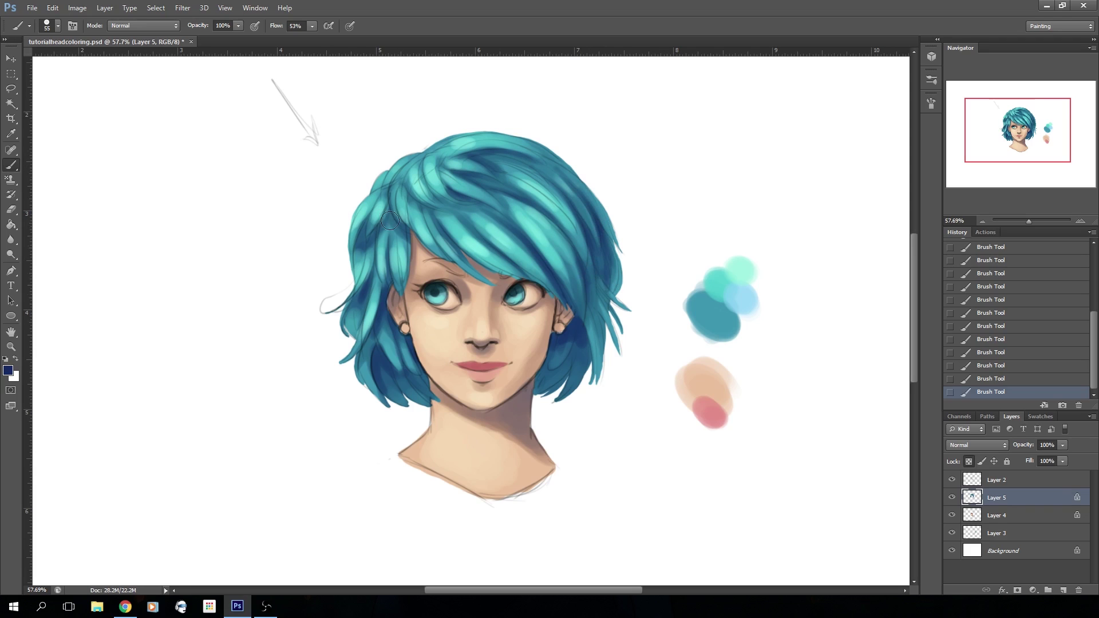
# Add navy shadow strands to the parting, the upper fringe, the left locks and the outer right locks.
pyautogui.moveTo(393, 221)
pyautogui.mouseDown()
pyautogui.moveTo(412, 199)
pyautogui.moveTo(445, 258)
pyautogui.moveTo(424, 206)
pyautogui.moveTo(447, 237)
pyautogui.moveTo(439, 210)
pyautogui.moveTo(470, 236)
pyautogui.mouseUp()
pyautogui.moveTo(427, 183)
pyautogui.mouseDown()
pyautogui.moveTo(478, 236)
pyautogui.moveTo(438, 195)
pyautogui.moveTo(497, 216)
pyautogui.mouseUp()
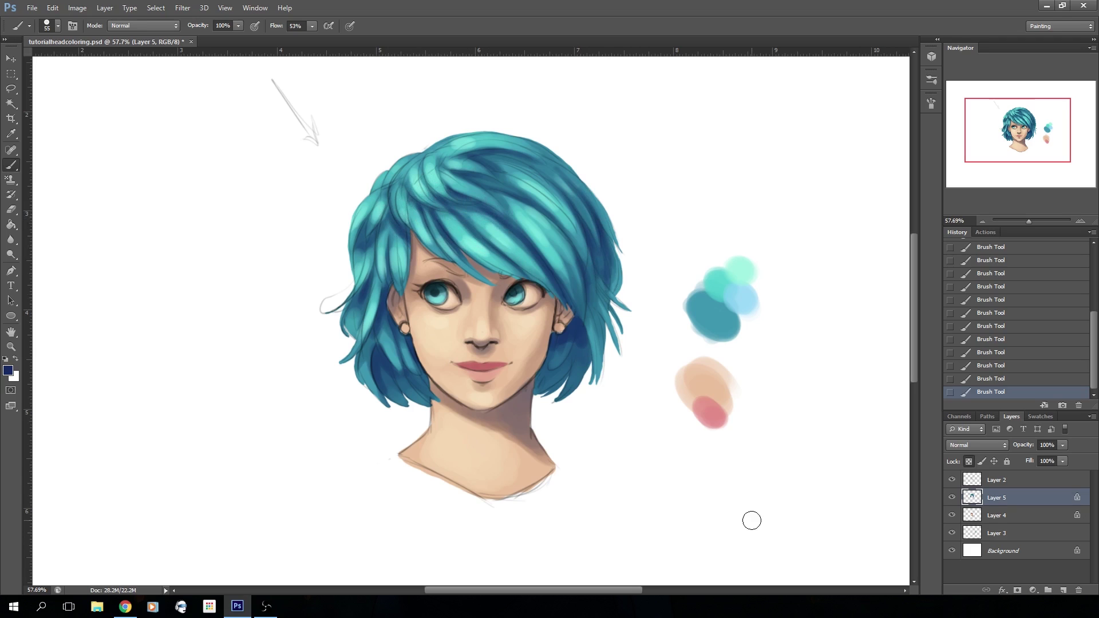
pyautogui.moveTo(390, 219)
pyautogui.mouseDown()
pyautogui.moveTo(390, 261)
pyautogui.moveTo(392, 230)
pyautogui.moveTo(352, 265)
pyautogui.moveTo(348, 378)
pyautogui.mouseUp()
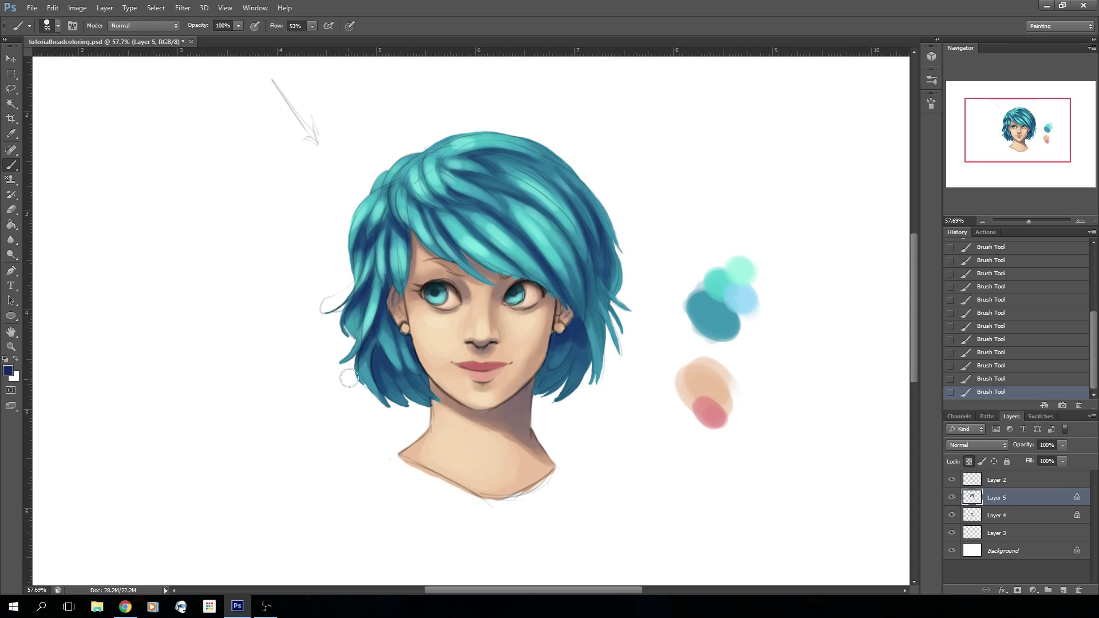
pyautogui.moveTo(407, 170)
pyautogui.mouseDown()
pyautogui.moveTo(405, 195)
pyautogui.moveTo(410, 184)
pyautogui.mouseUp()
pyautogui.moveTo(405, 235); pyautogui.dragTo(399, 294)
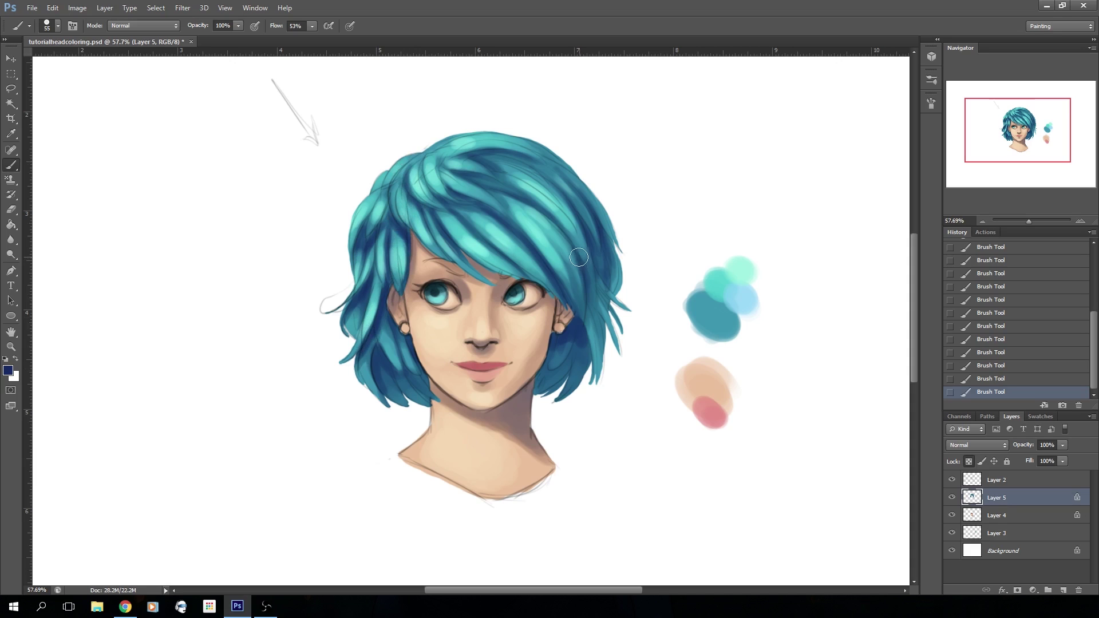
pyautogui.moveTo(595, 269); pyautogui.dragTo(597, 307)
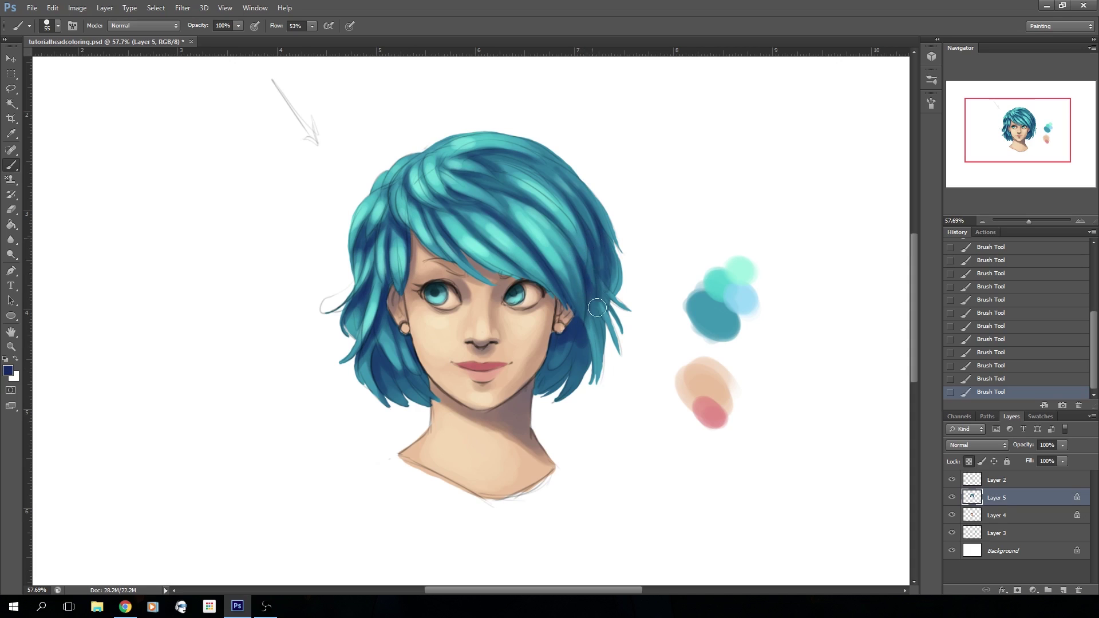
pyautogui.moveTo(601, 255)
pyautogui.mouseDown()
pyautogui.moveTo(591, 311)
pyautogui.moveTo(607, 378)
pyautogui.mouseUp()
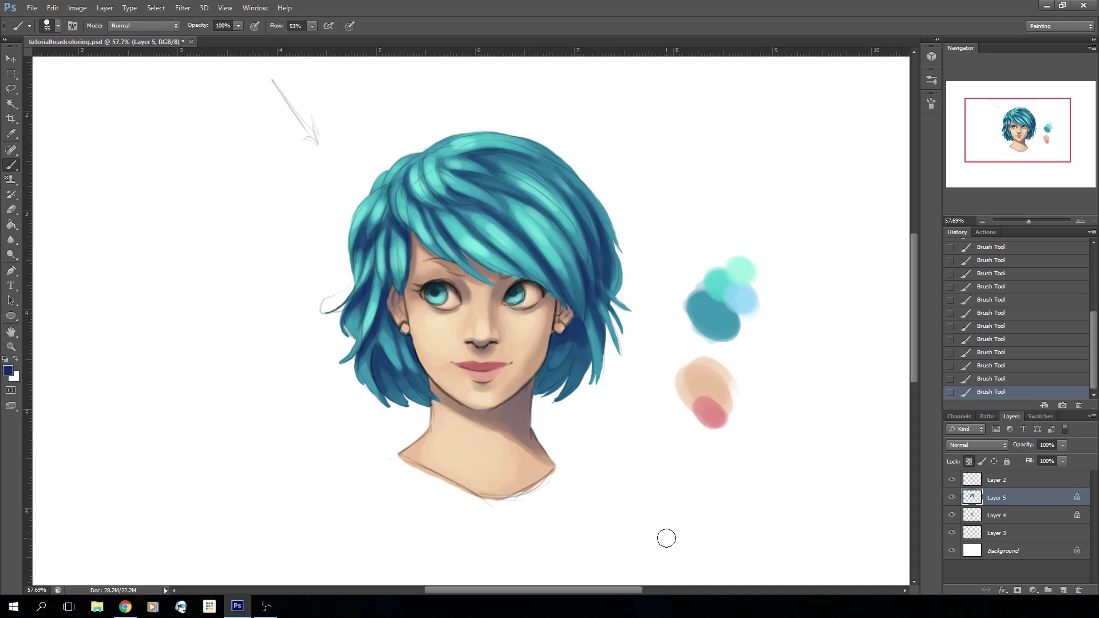
# On Layer 4, paint over the eyebrows in a sampled hair blue with a 21 px brush.
pyautogui.click(985, 517)
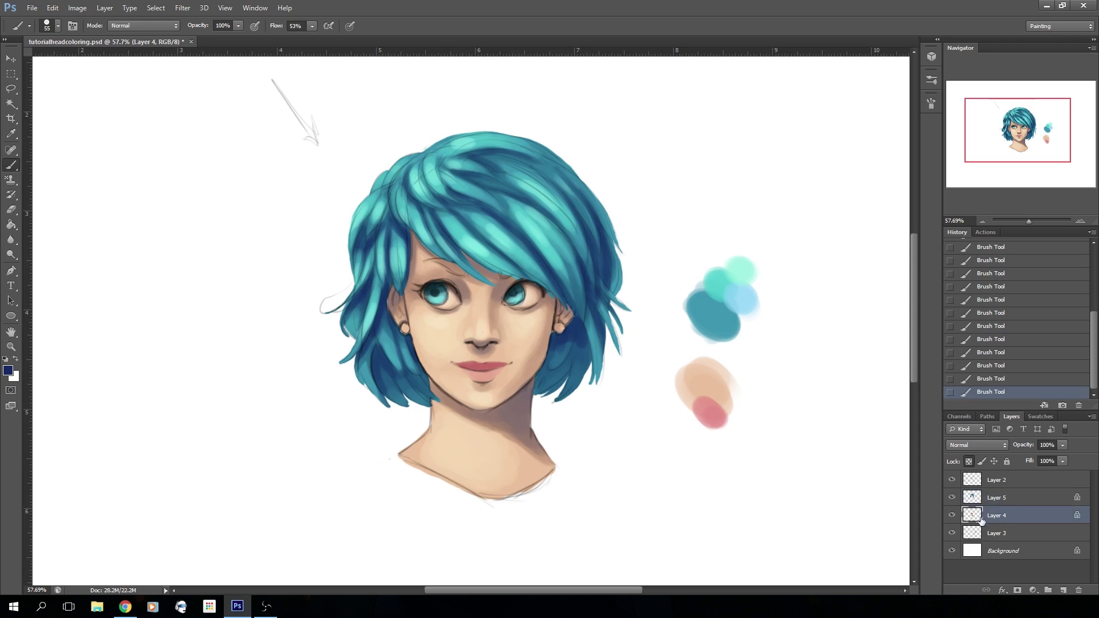
pyautogui.keyDown('alt'); pyautogui.click(528, 236); pyautogui.keyUp('alt')
pyautogui.click(58, 26)
pyautogui.moveTo(32, 58); pyautogui.dragTo(30, 61)
pyautogui.click(424, 261)
pyautogui.keyDown('alt'); pyautogui.click(500, 247); pyautogui.keyUp('alt')
# Create a new layer above Layer 2 and dab white highlights on the eyes, nose and lower lip.
pyautogui.moveTo(1024, 220); pyautogui.dragTo(1030, 220)
pyautogui.moveTo(1008, 166); pyautogui.dragTo(1008, 150)
pyautogui.click(999, 480)
pyautogui.click(1062, 589)
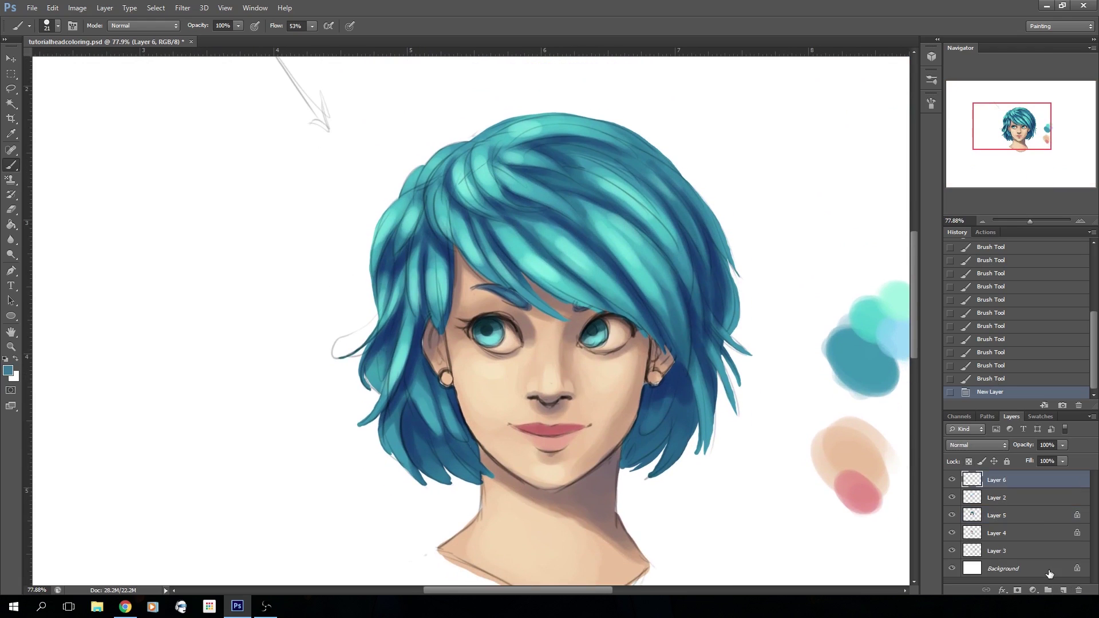
pyautogui.keyDown('alt'); pyautogui.click(756, 242); pyautogui.keyUp('alt')
pyautogui.click(598, 328)
pyautogui.click(605, 328)
pyautogui.click(546, 390)
pyautogui.click(554, 440)
pyautogui.moveTo(488, 328); pyautogui.dragTo(498, 326)
# Delete Layer 6 with its white facial highlights.
pyautogui.moveTo(1032, 221); pyautogui.dragTo(1027, 221)
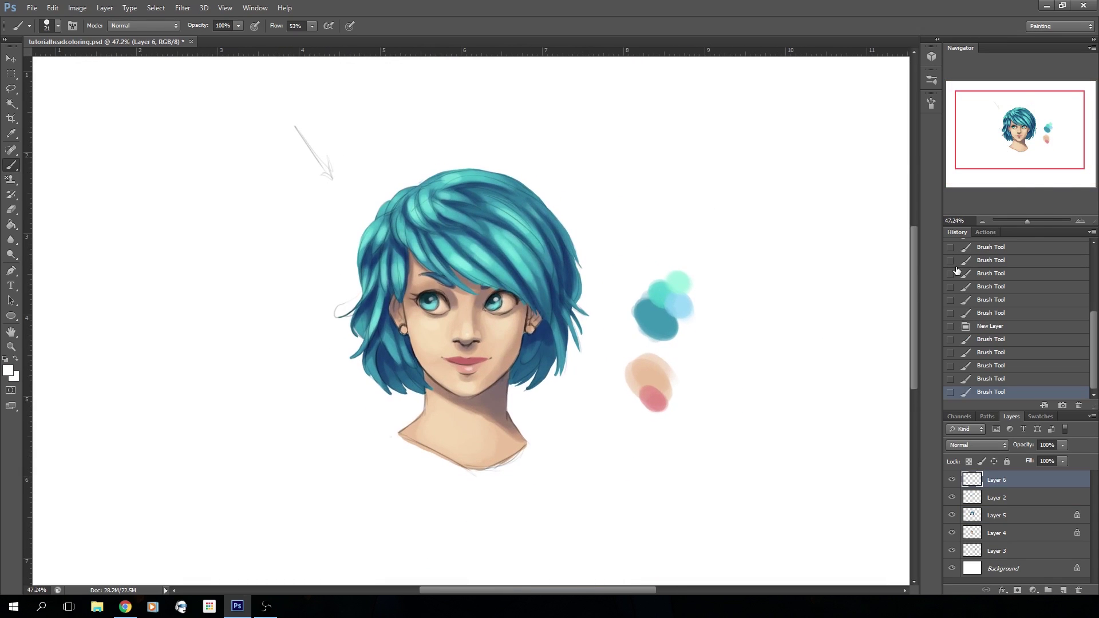
pyautogui.rightClick(1007, 479)
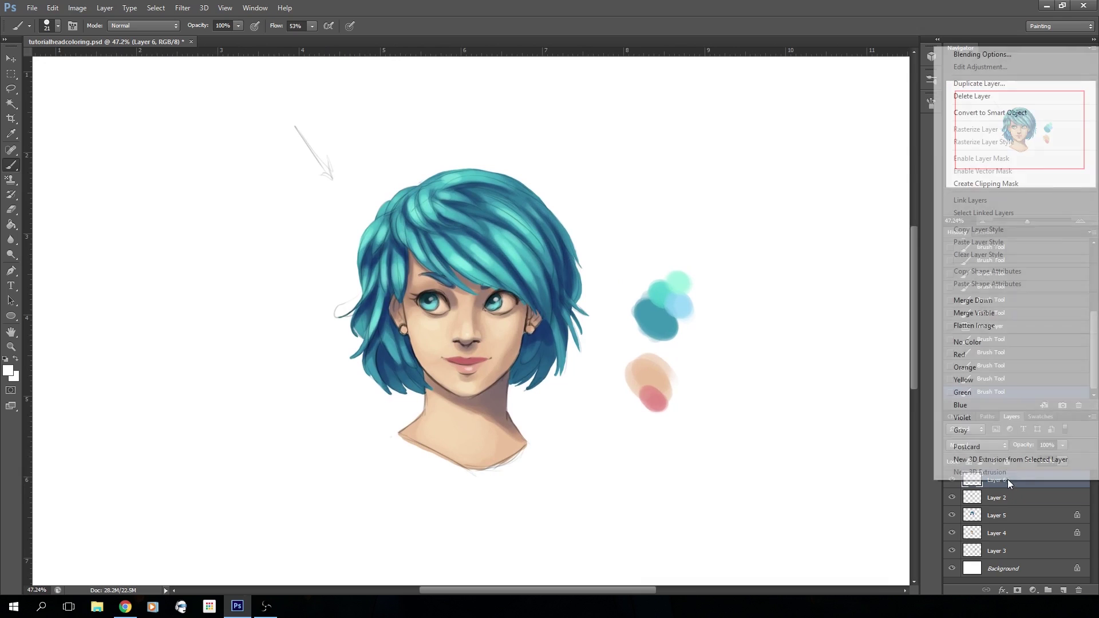
pyautogui.click(966, 100)
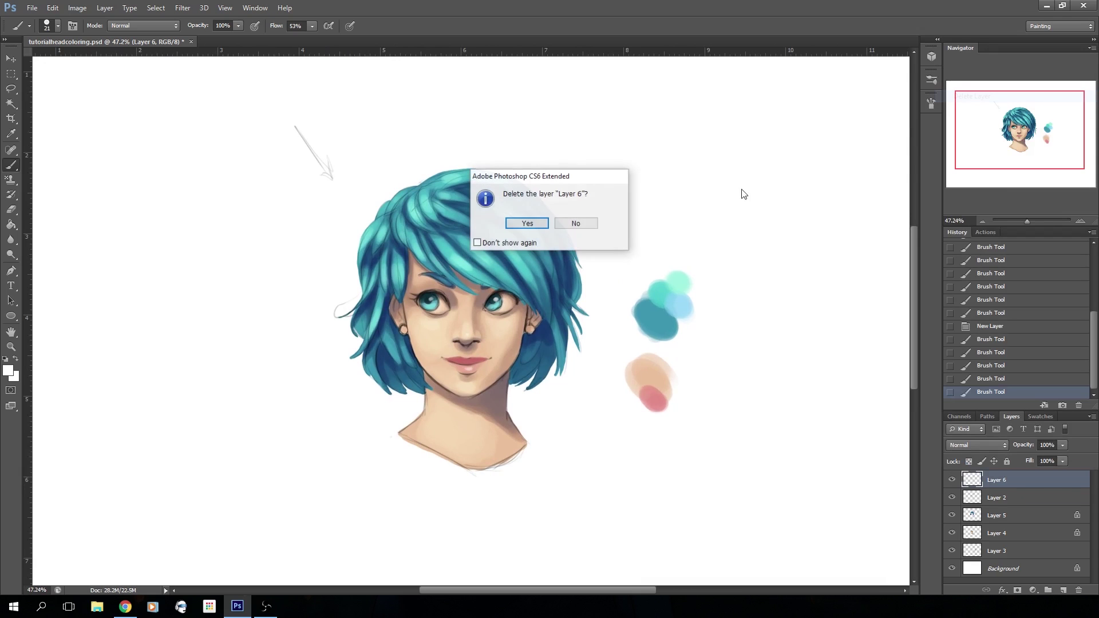
pyautogui.click(535, 222)
# Compare the portrait without and with the Layer 2 line art and lock that layer's transparent pixels.
pyautogui.moveTo(1031, 222); pyautogui.dragTo(1029, 223)
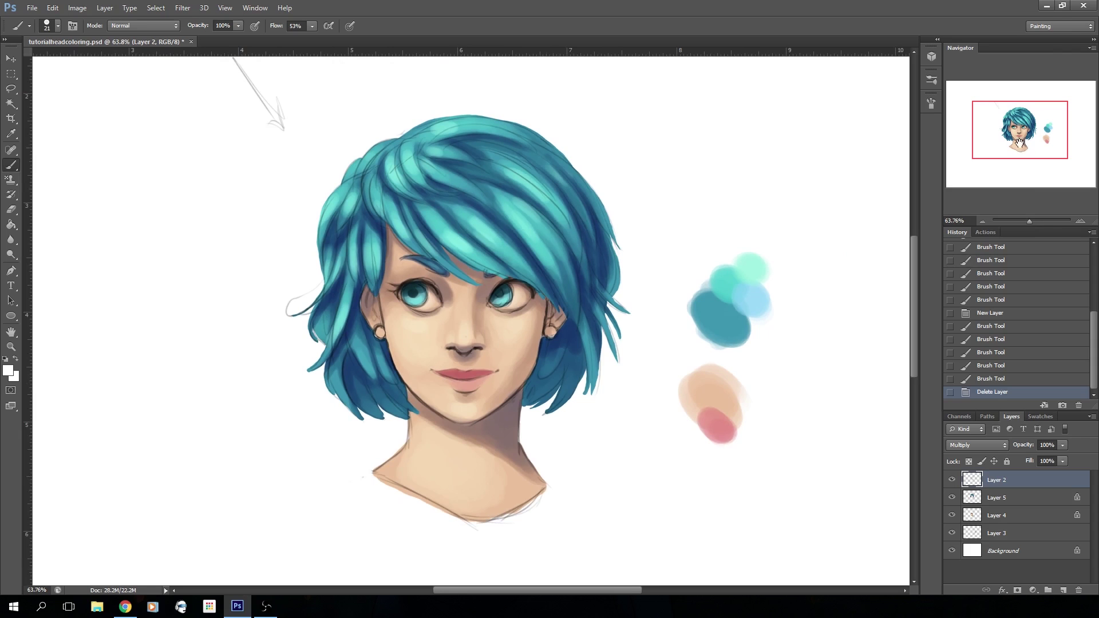
pyautogui.moveTo(1017, 147); pyautogui.dragTo(1017, 144)
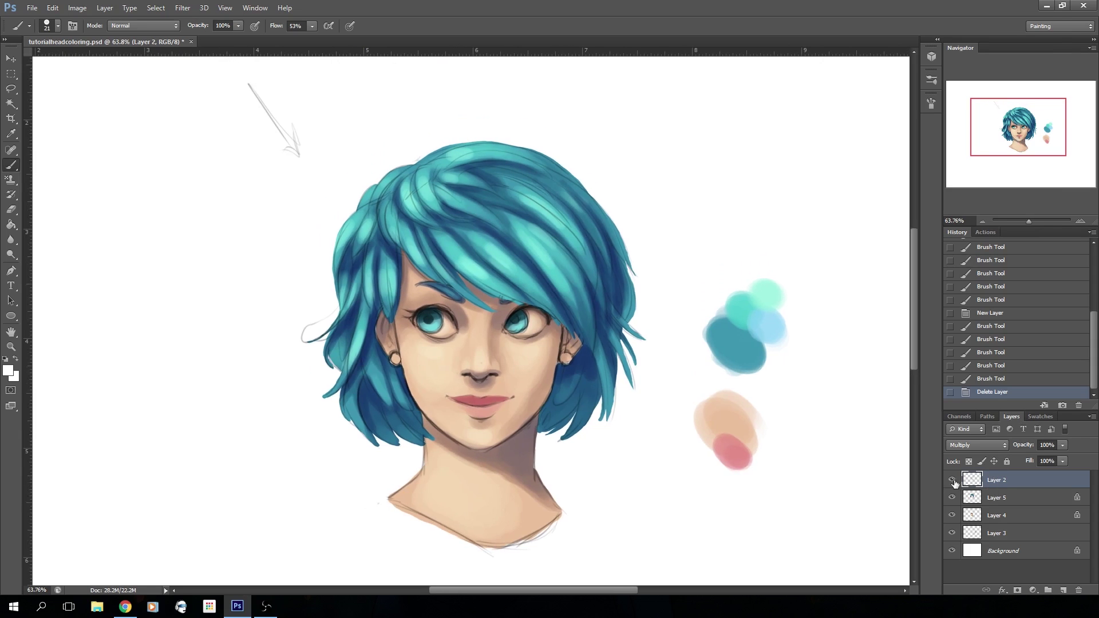
pyautogui.click(952, 481)
pyautogui.click(951, 481)
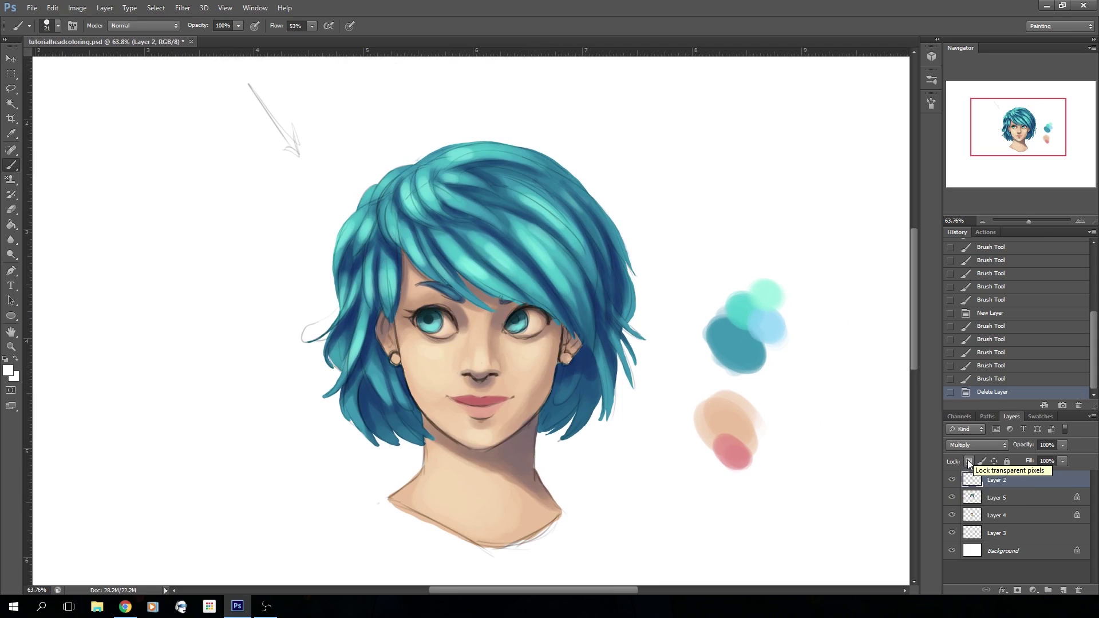
pyautogui.click(969, 461)
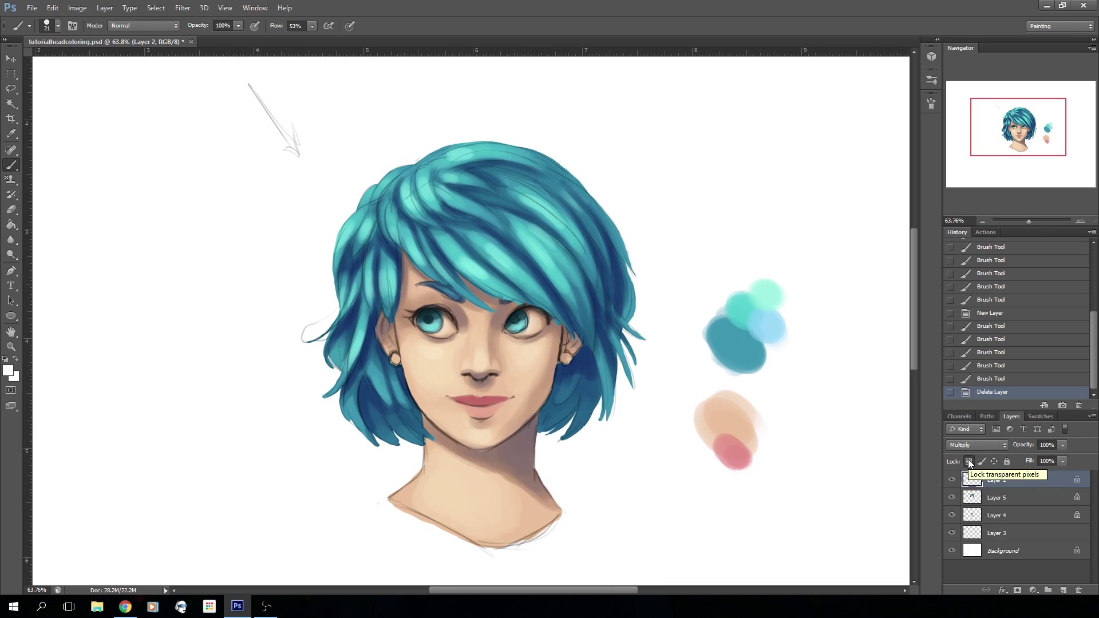
# Set the brush size to 123 px, sample a turquoise hair tone and recolour the line art across the crown and fringe.
pyautogui.moveTo(1026, 223); pyautogui.dragTo(1025, 223)
pyautogui.moveTo(992, 145); pyautogui.dragTo(992, 143)
pyautogui.click(57, 26)
pyautogui.click(79, 62)
pyautogui.keyDown('alt'); pyautogui.click(538, 221); pyautogui.keyUp('alt')
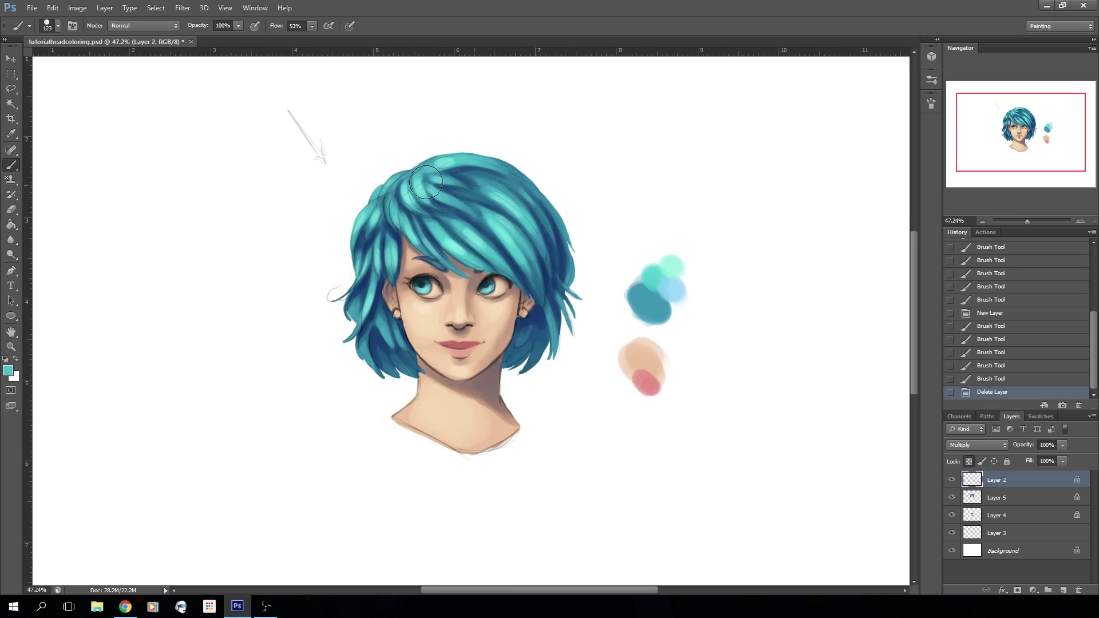
pyautogui.moveTo(510, 233); pyautogui.dragTo(534, 256)
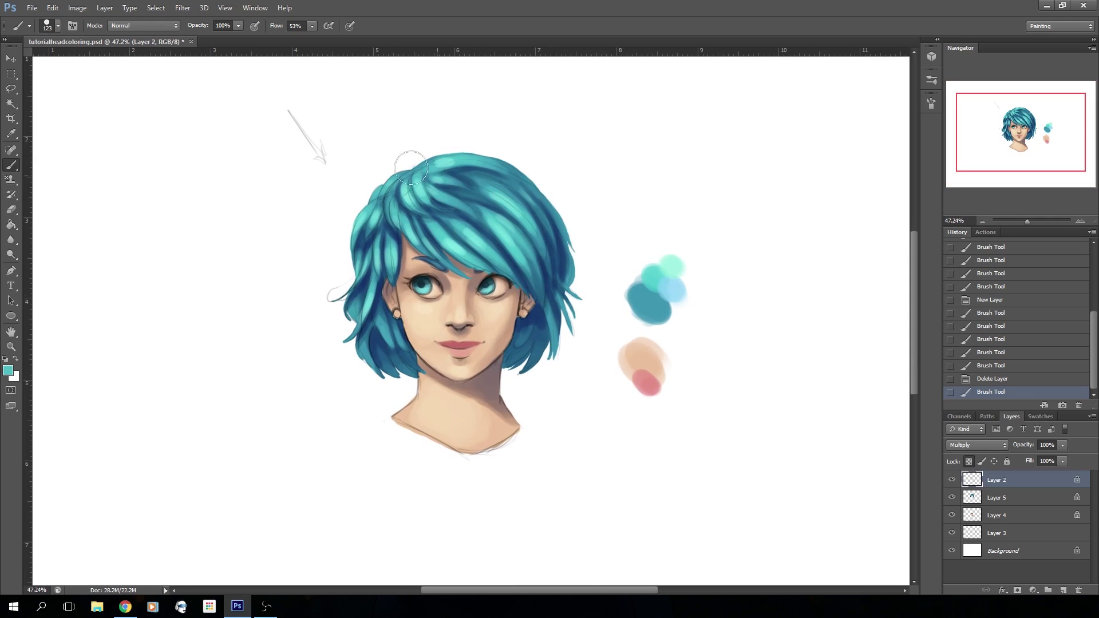
pyautogui.moveTo(403, 189); pyautogui.dragTo(486, 255)
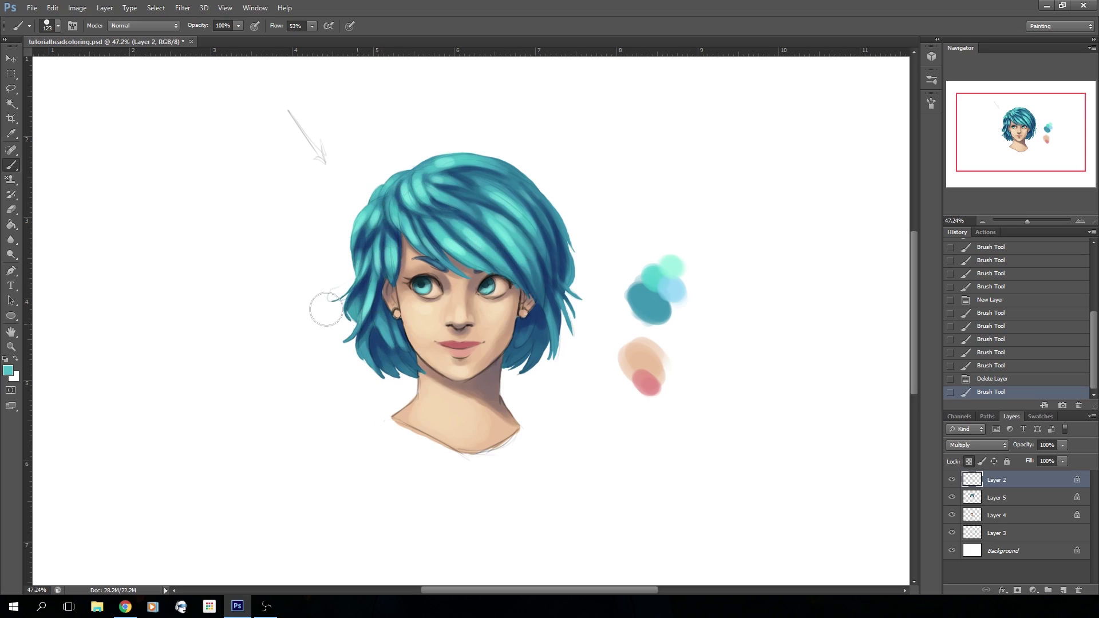
# Recolour the line art in the right side of the hair and upper crown using sampled hair blues.
pyautogui.keyDown('alt'); pyautogui.click(536, 318); pyautogui.keyUp('alt')
pyautogui.moveTo(535, 334)
pyautogui.mouseDown()
pyautogui.moveTo(516, 371)
pyautogui.moveTo(539, 334)
pyautogui.moveTo(554, 345)
pyautogui.moveTo(537, 316)
pyautogui.moveTo(542, 337)
pyautogui.mouseUp()
pyautogui.keyDown('alt'); pyautogui.click(539, 315); pyautogui.keyUp('alt')
pyautogui.keyDown('alt'); pyautogui.click(551, 325); pyautogui.keyUp('alt')
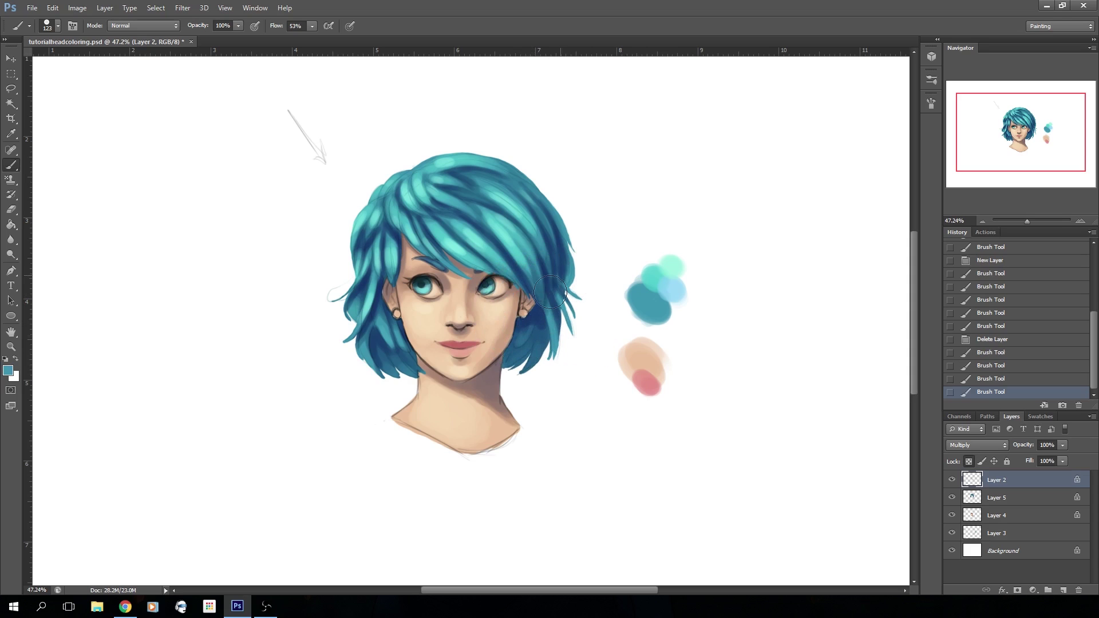
pyautogui.moveTo(529, 217); pyautogui.dragTo(452, 179)
# Sample a skin tone beside the eye and recolour the line art of the face, neck and shoulders.
pyautogui.keyDown('alt'); pyautogui.click(407, 286); pyautogui.keyUp('alt')
pyautogui.moveTo(438, 312)
pyautogui.mouseDown()
pyautogui.moveTo(461, 325)
pyautogui.moveTo(452, 318)
pyautogui.moveTo(468, 301)
pyautogui.moveTo(517, 315)
pyautogui.moveTo(476, 372)
pyautogui.moveTo(498, 395)
pyautogui.moveTo(508, 444)
pyautogui.mouseUp()
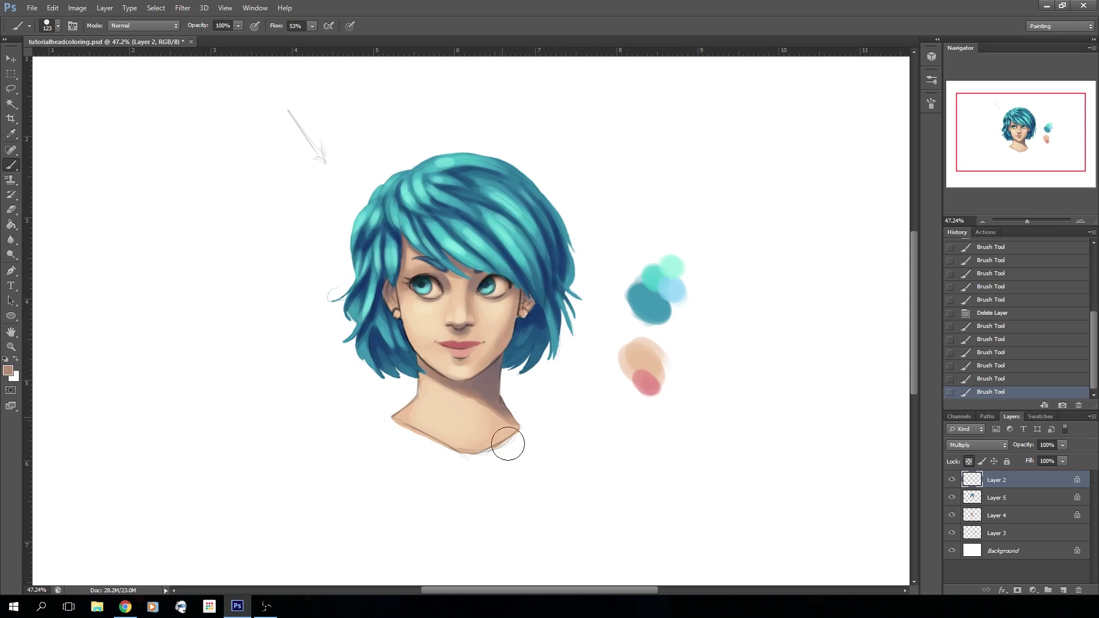
pyautogui.moveTo(421, 355)
pyautogui.mouseDown()
pyautogui.moveTo(422, 344)
pyautogui.moveTo(477, 346)
pyautogui.moveTo(400, 405)
pyautogui.moveTo(481, 453)
pyautogui.mouseUp()
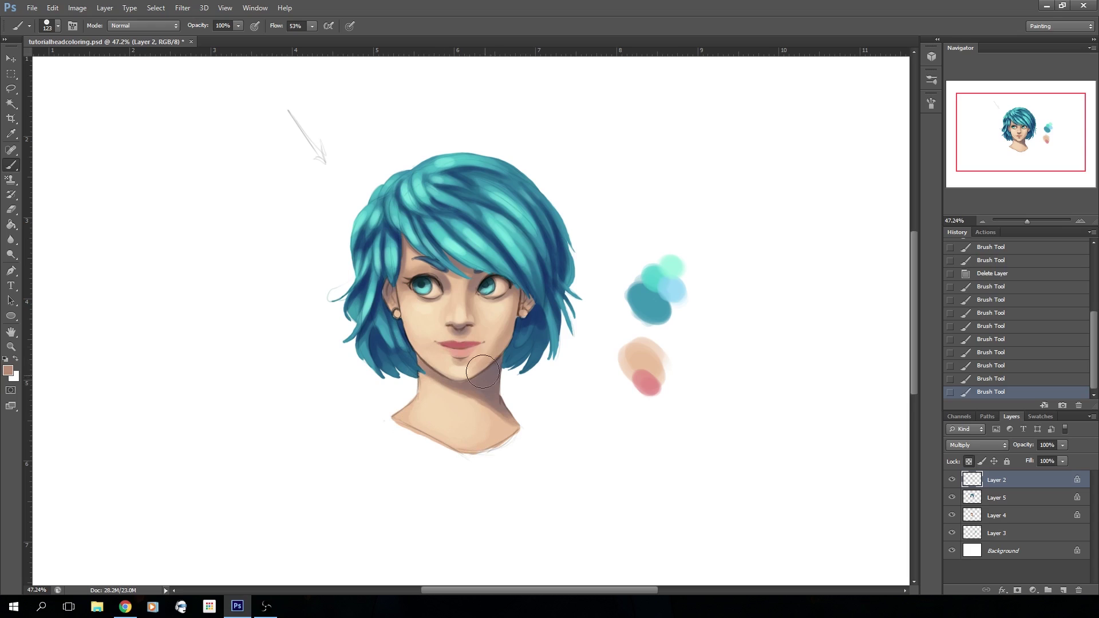
pyautogui.moveTo(407, 369); pyautogui.dragTo(420, 396)
# Recolour the line art along the lower fringe with a sampled hair tone and compare the portrait without and with Layer 2.
pyautogui.keyDown('alt'); pyautogui.click(429, 249); pyautogui.keyUp('alt')
pyautogui.moveTo(461, 265); pyautogui.dragTo(483, 272)
pyautogui.keyDown('alt'); pyautogui.click(430, 307); pyautogui.keyUp('alt')
pyautogui.keyDown('alt'); pyautogui.click(448, 249); pyautogui.keyUp('alt')
pyautogui.click(952, 482)
pyautogui.click(952, 481)
# Add a new layer directly above Layer 4, clip it to Layer 4 and set its blend mode to Overlay.
pyautogui.click(997, 516)
pyautogui.click(953, 515)
pyautogui.click(953, 515)
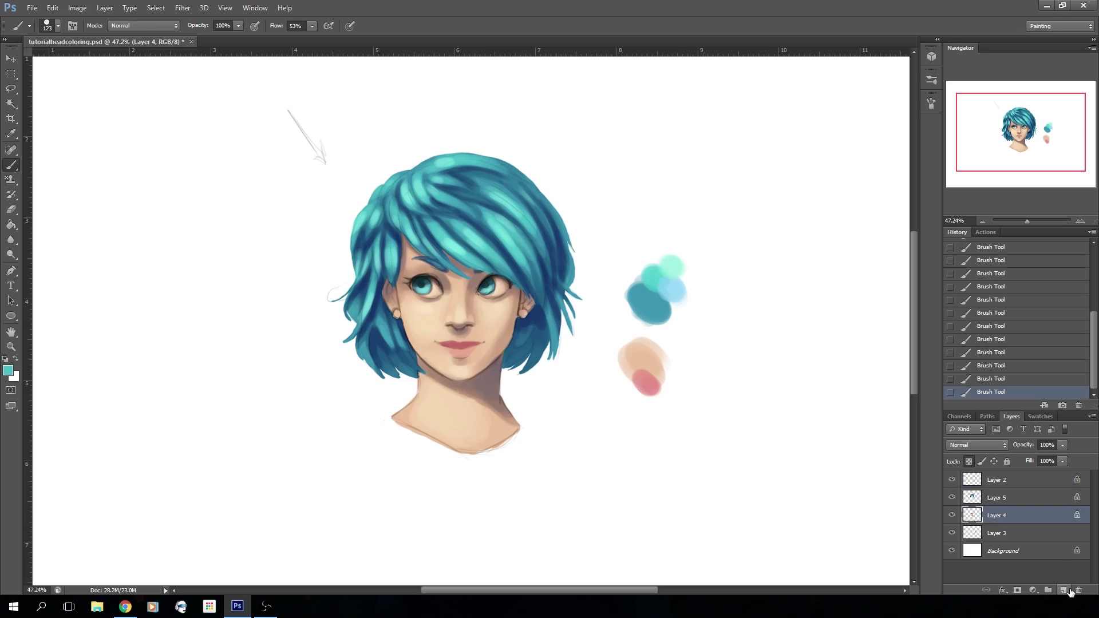
pyautogui.click(1064, 590)
pyautogui.rightClick(1001, 521)
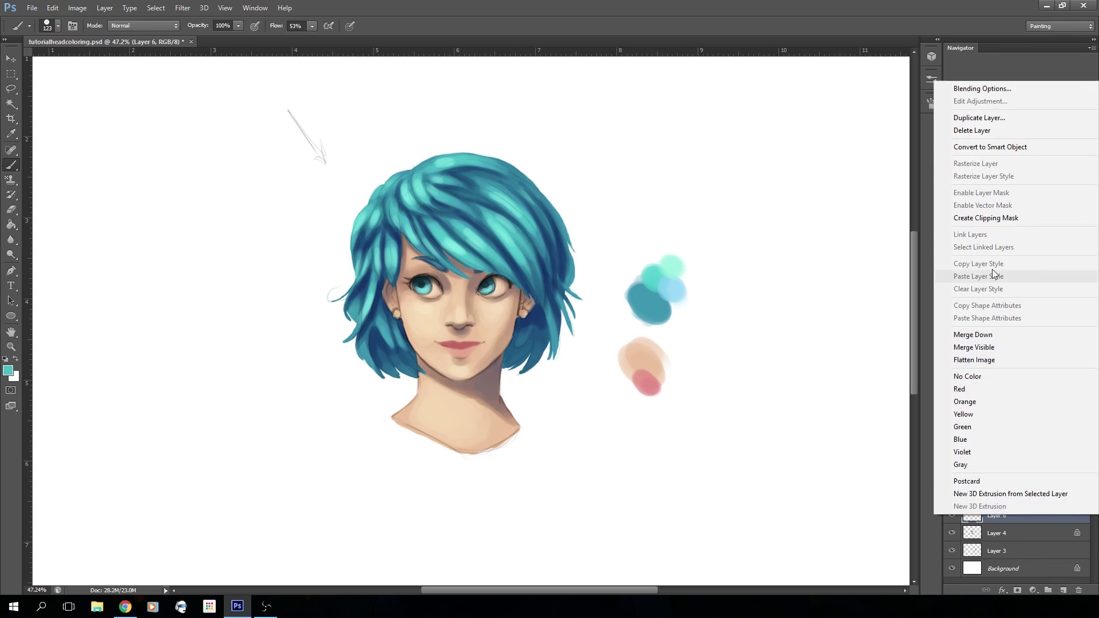
pyautogui.click(993, 218)
pyautogui.click(977, 444)
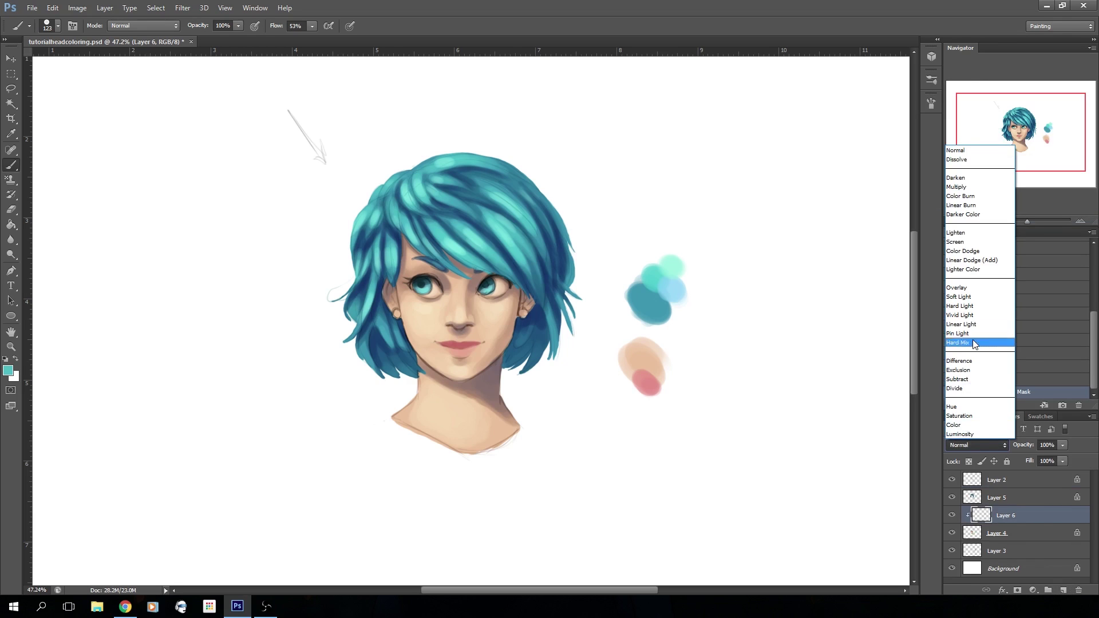
pyautogui.click(949, 295)
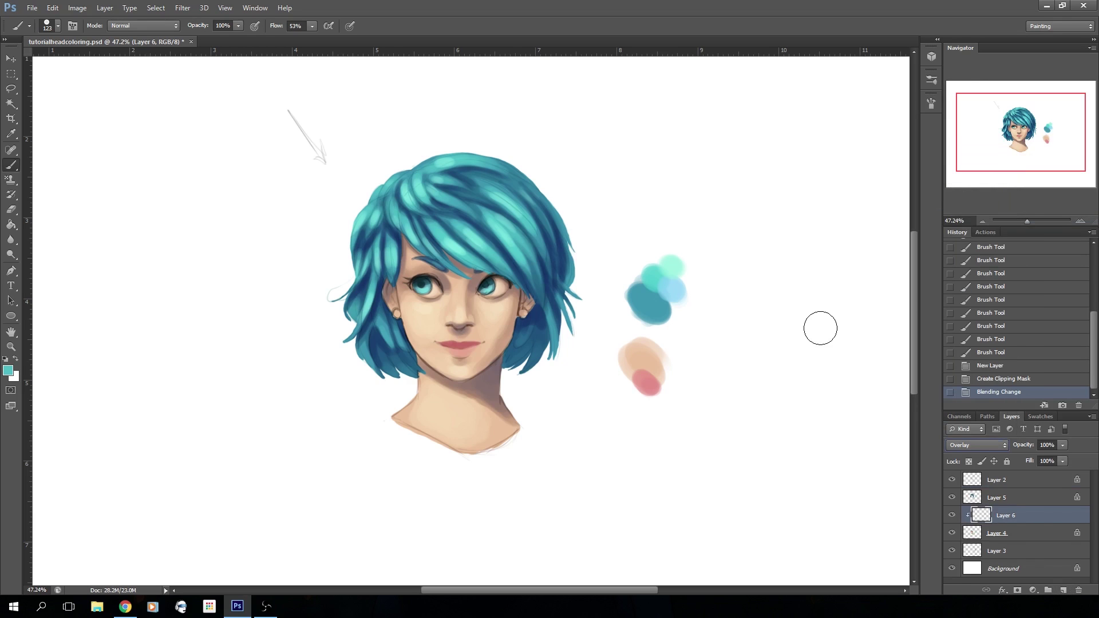
# Choose the soft round brush with 0% hardness and enlarge it to 236 px.
pyautogui.click(58, 25)
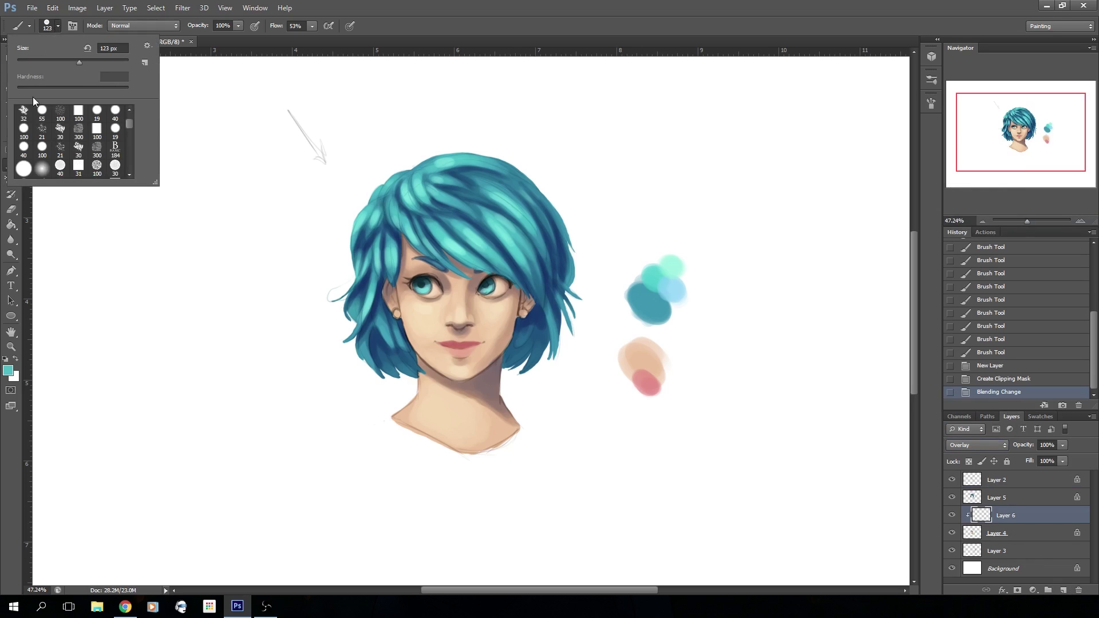
pyautogui.click(44, 169)
pyautogui.moveTo(85, 61); pyautogui.dragTo(105, 62)
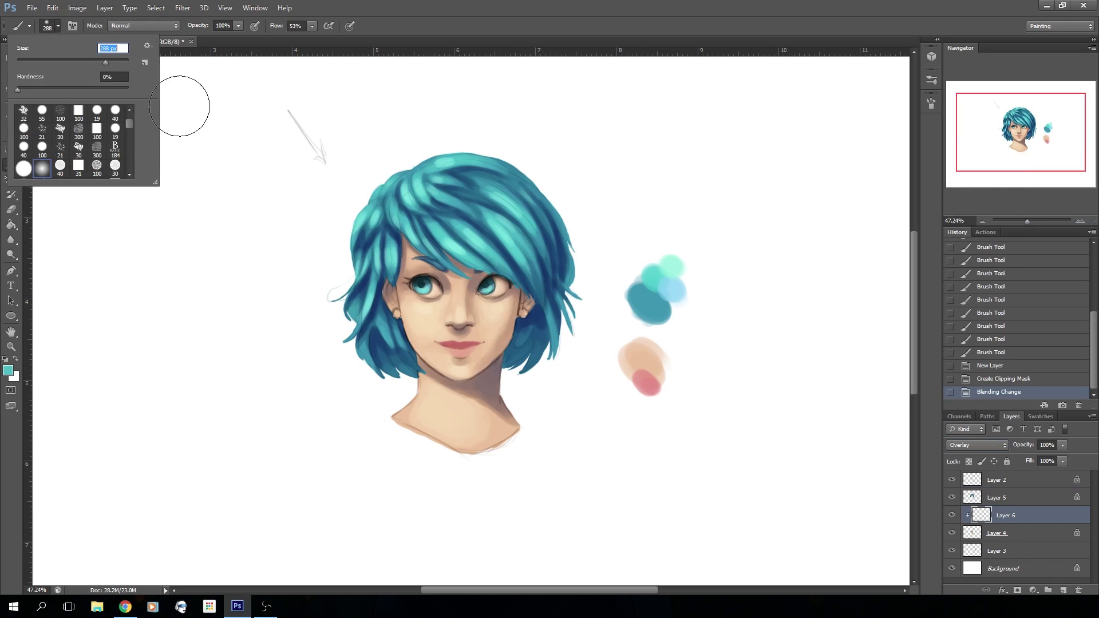
# Enable Shape Dynamics for the brush and set the Transfer opacity jitter control to Pen Pressure.
pyautogui.click(931, 103)
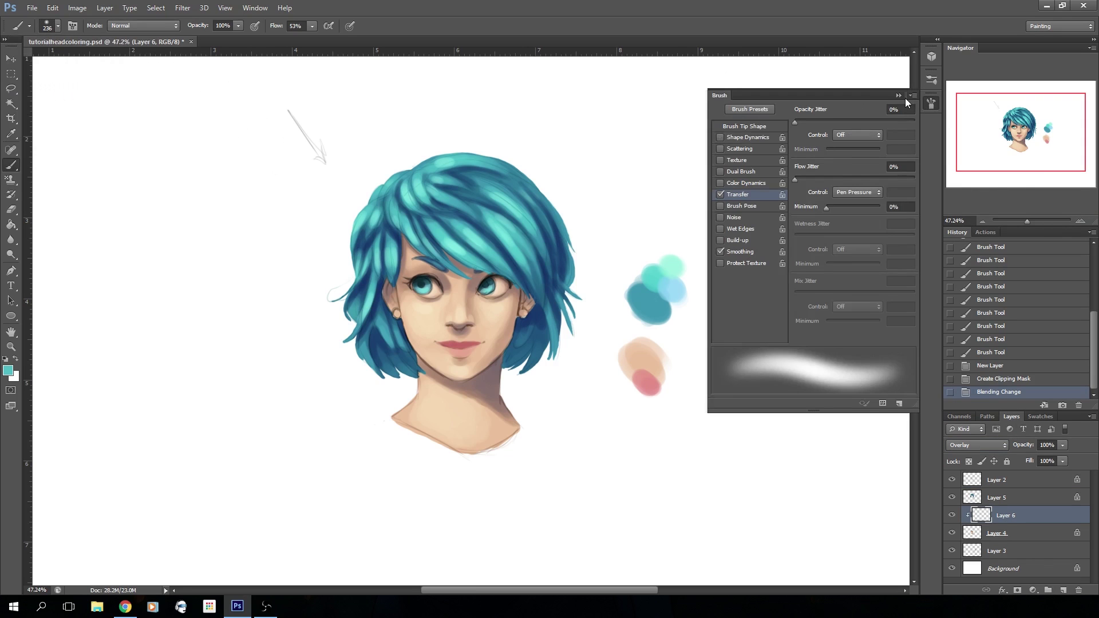
pyautogui.click(721, 137)
pyautogui.click(838, 135)
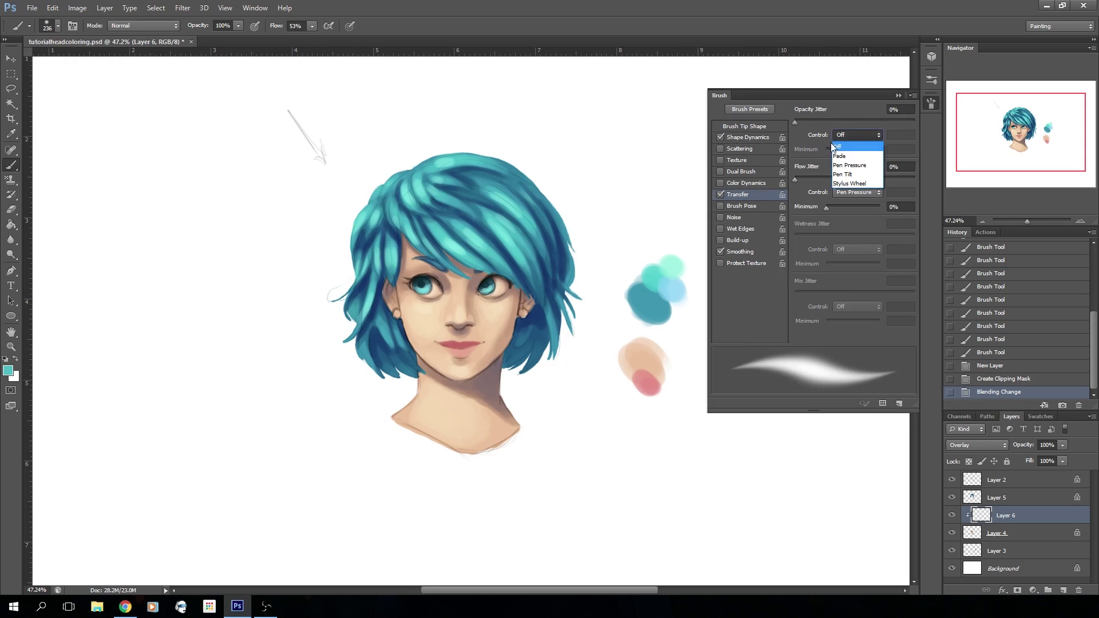
pyautogui.click(735, 135)
pyautogui.click(736, 136)
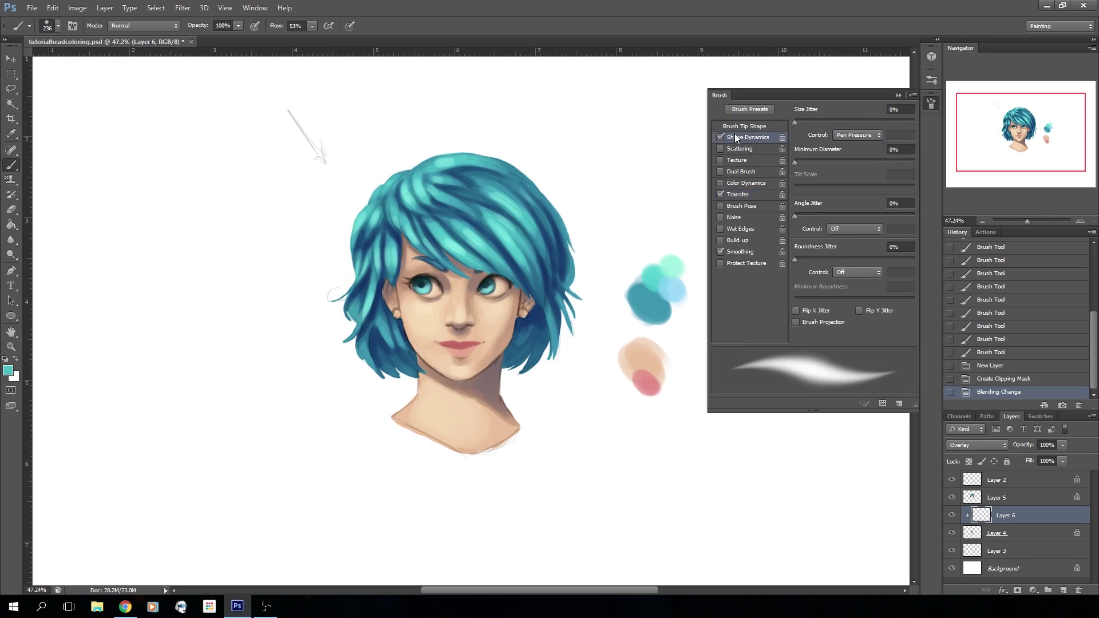
pyautogui.click(737, 194)
pyautogui.click(856, 135)
pyautogui.click(846, 151)
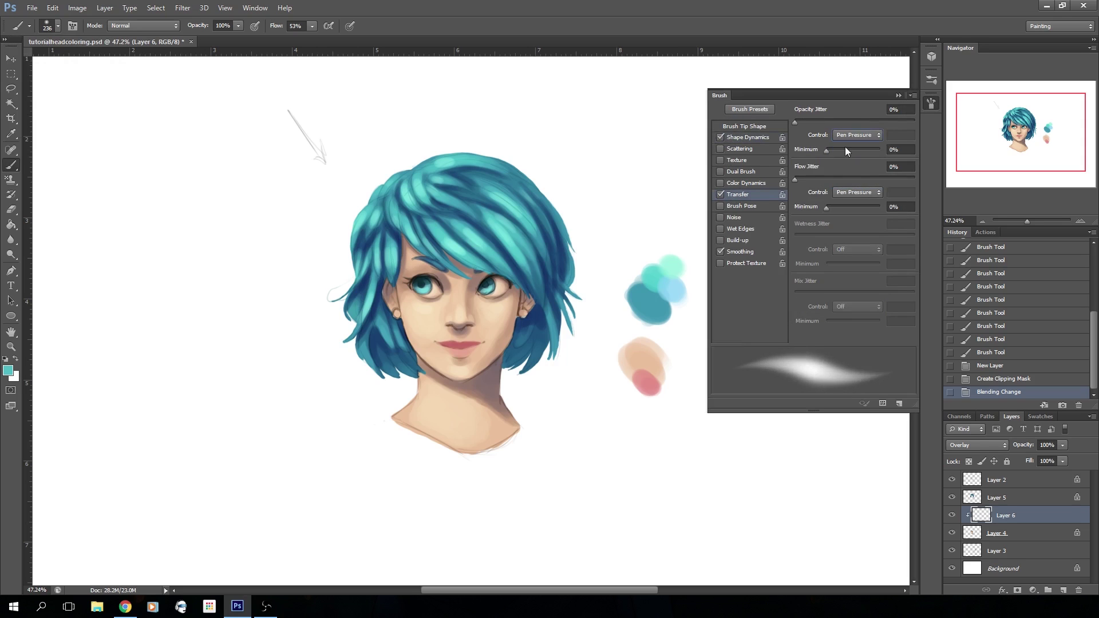
pyautogui.click(899, 96)
# Sample a reddish-brown shadow tone by the hairline and warm the skin shadows on the forehead, jaw and neck.
pyautogui.keyDown('alt'); pyautogui.click(404, 233); pyautogui.keyUp('alt')
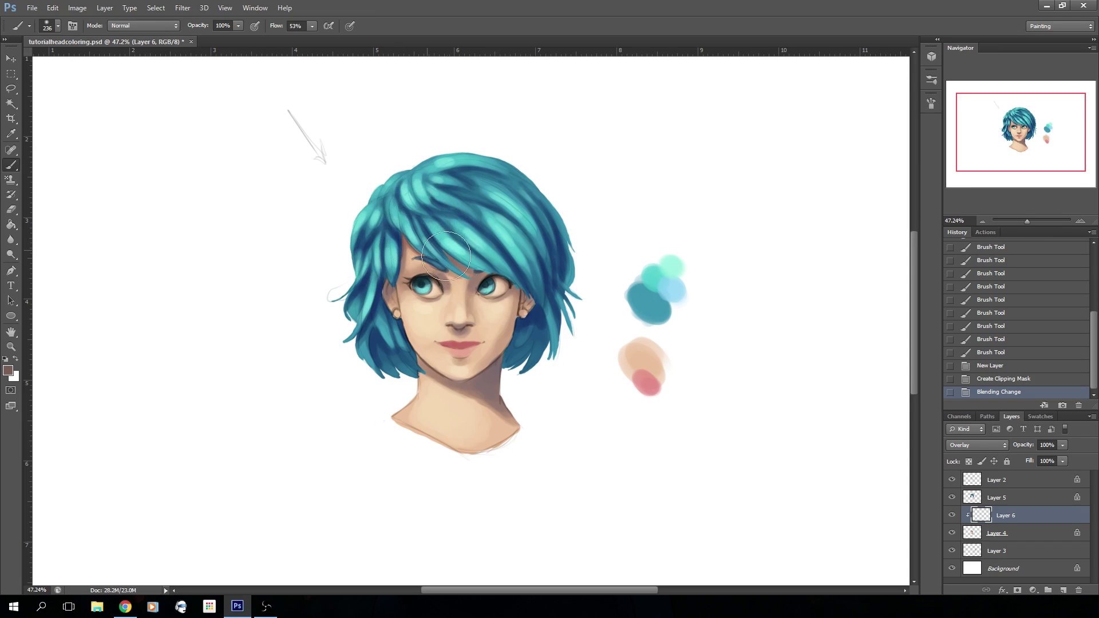
pyautogui.moveTo(430, 238)
pyautogui.mouseDown()
pyautogui.moveTo(396, 231)
pyautogui.moveTo(418, 269)
pyautogui.mouseUp()
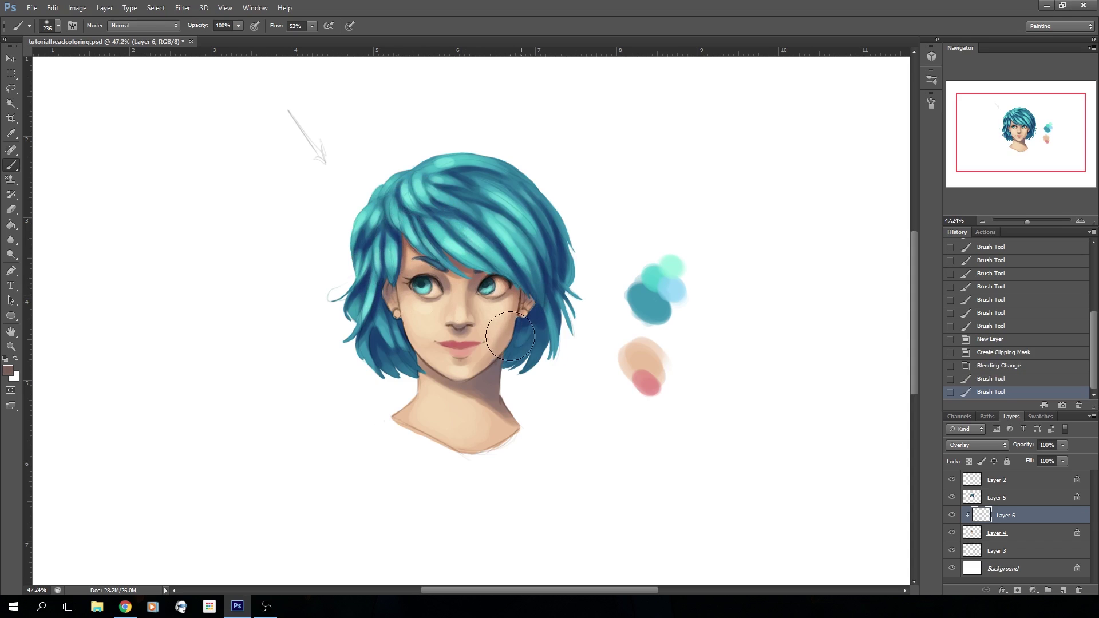
pyautogui.moveTo(490, 368); pyautogui.dragTo(468, 358)
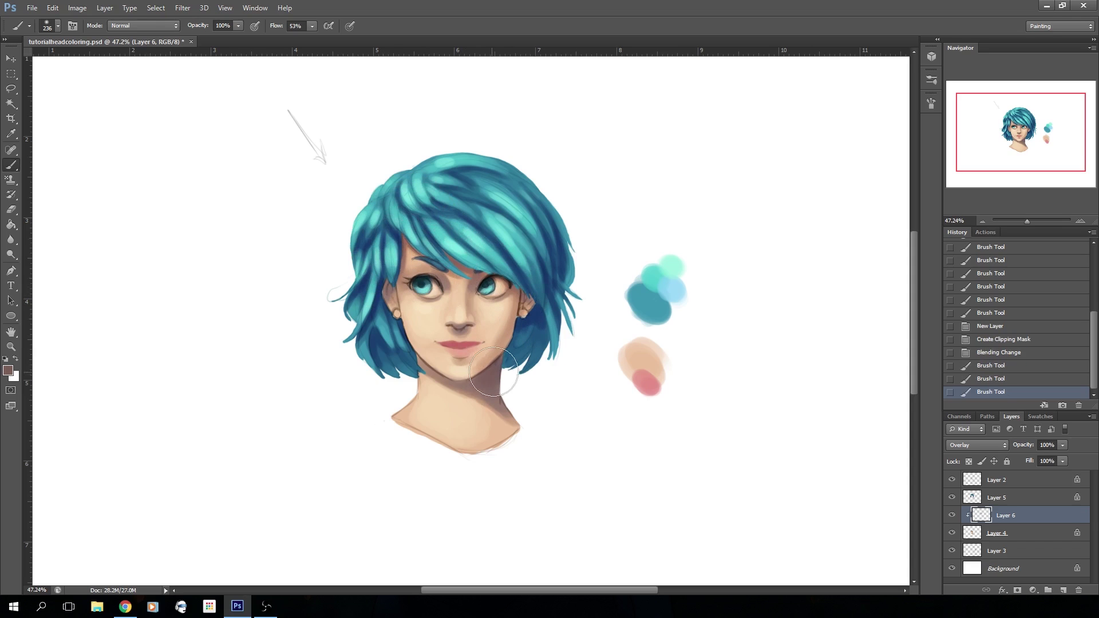
pyautogui.moveTo(510, 403)
pyautogui.mouseDown()
pyautogui.moveTo(426, 366)
pyautogui.moveTo(501, 405)
pyautogui.moveTo(418, 394)
pyautogui.moveTo(404, 372)
pyautogui.mouseUp()
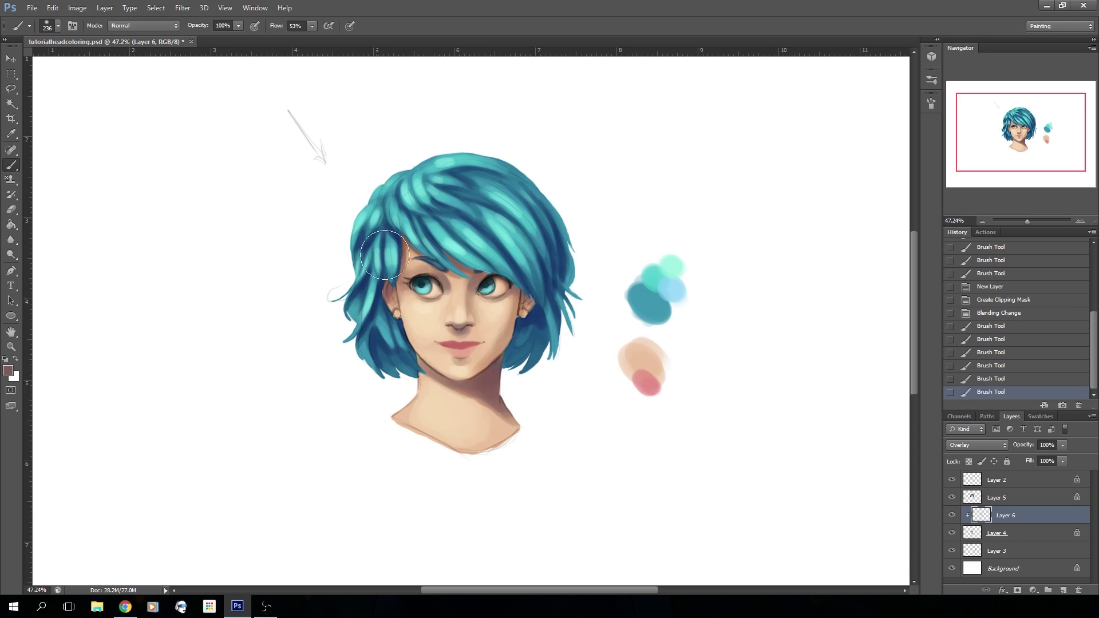
pyautogui.moveTo(371, 304); pyautogui.dragTo(368, 320)
# Sample a dark blue from the hair and tint the skin shadows under the fringe and along both sides of the face.
pyautogui.keyDown('alt'); pyautogui.click(393, 234); pyautogui.keyUp('alt')
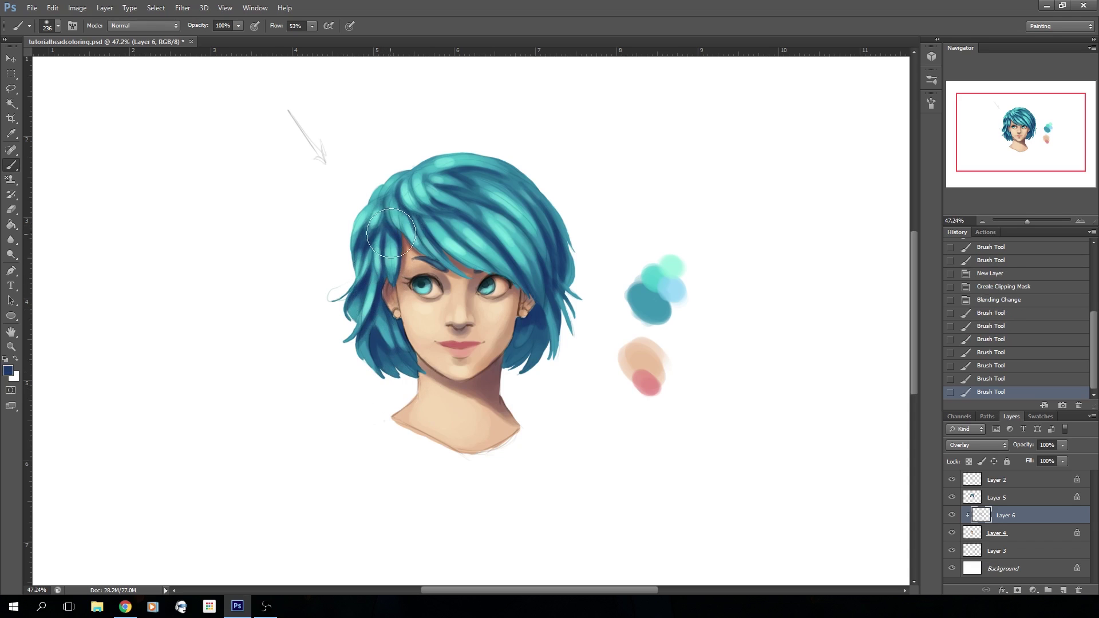
pyautogui.moveTo(474, 253); pyautogui.dragTo(453, 246)
pyautogui.moveTo(511, 285); pyautogui.dragTo(535, 314)
pyautogui.moveTo(537, 284); pyautogui.dragTo(535, 318)
pyautogui.moveTo(364, 224)
pyautogui.mouseDown()
pyautogui.moveTo(395, 241)
pyautogui.moveTo(369, 304)
pyautogui.moveTo(387, 325)
pyautogui.mouseUp()
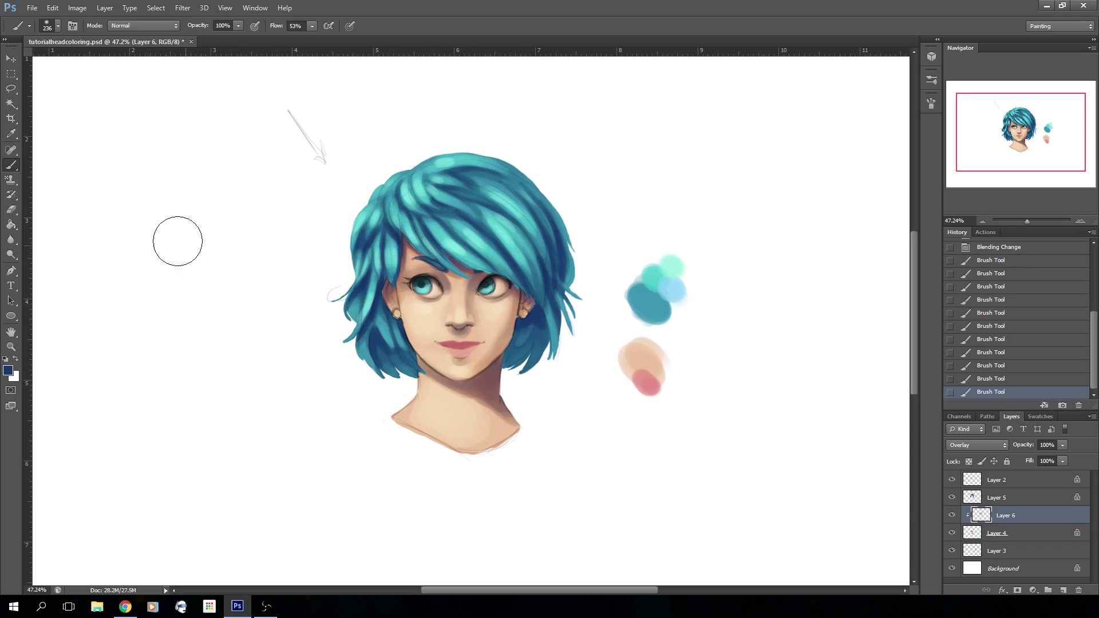
# Reduce the brush to 185 px and deepen the blue shadow under the chin and across the neck.
pyautogui.rightClick(51, 55)
pyautogui.moveTo(495, 365)
pyautogui.mouseDown()
pyautogui.moveTo(508, 360)
pyautogui.moveTo(485, 382)
pyautogui.moveTo(452, 389)
pyautogui.mouseUp()
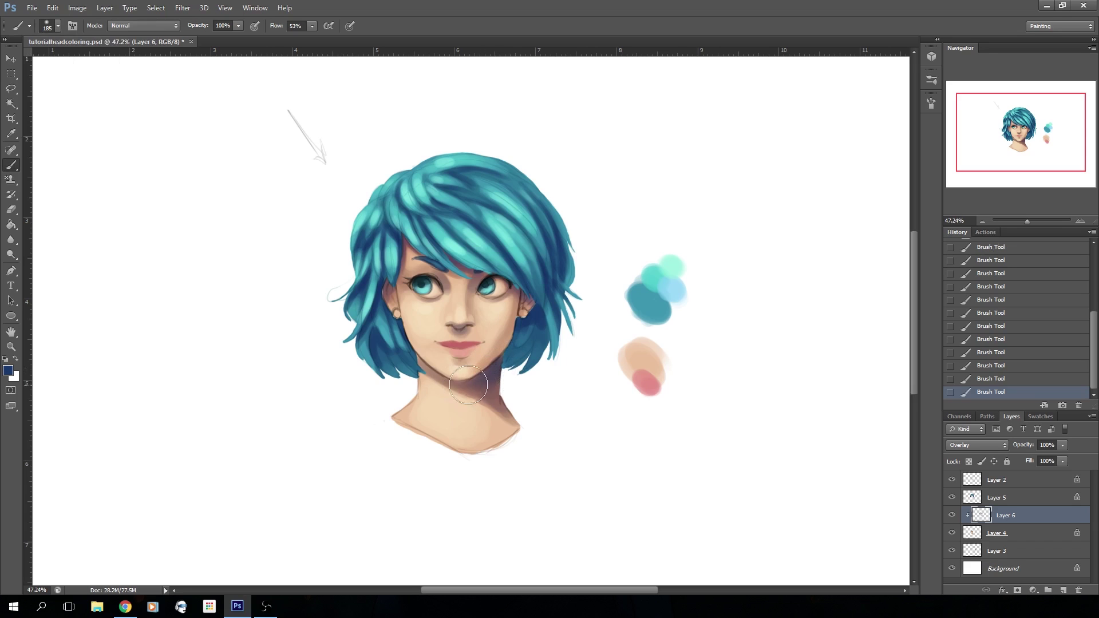
pyautogui.moveTo(502, 364); pyautogui.dragTo(492, 392)
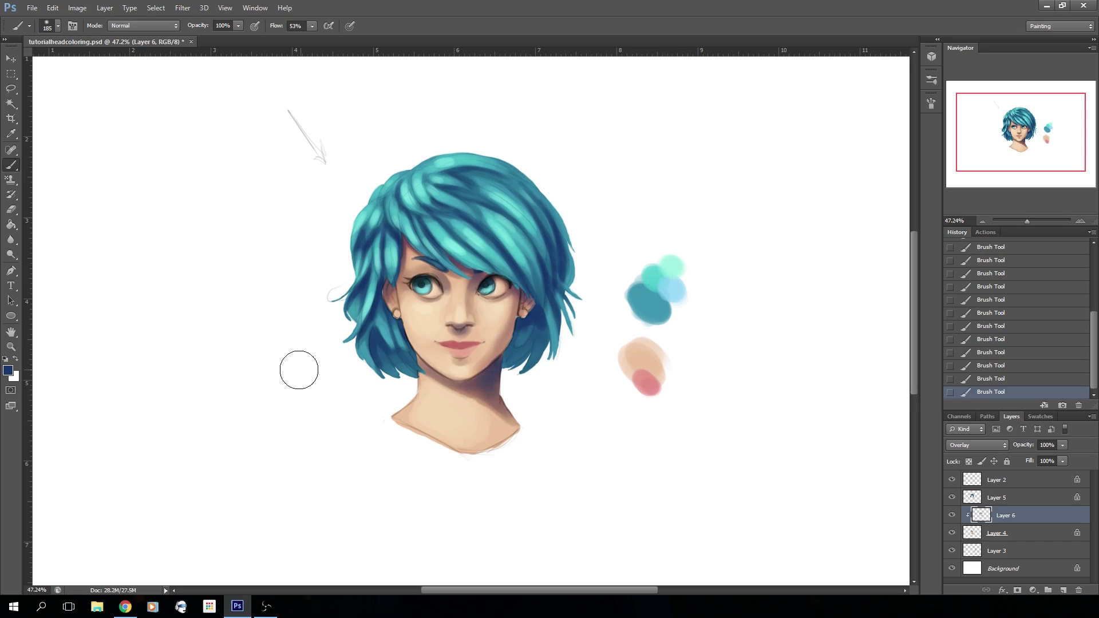
# Set the foreground colour to light peach e8cfa4 and brighten the lit skin on the neck.
pyautogui.click(8, 370)
pyautogui.click(337, 357)
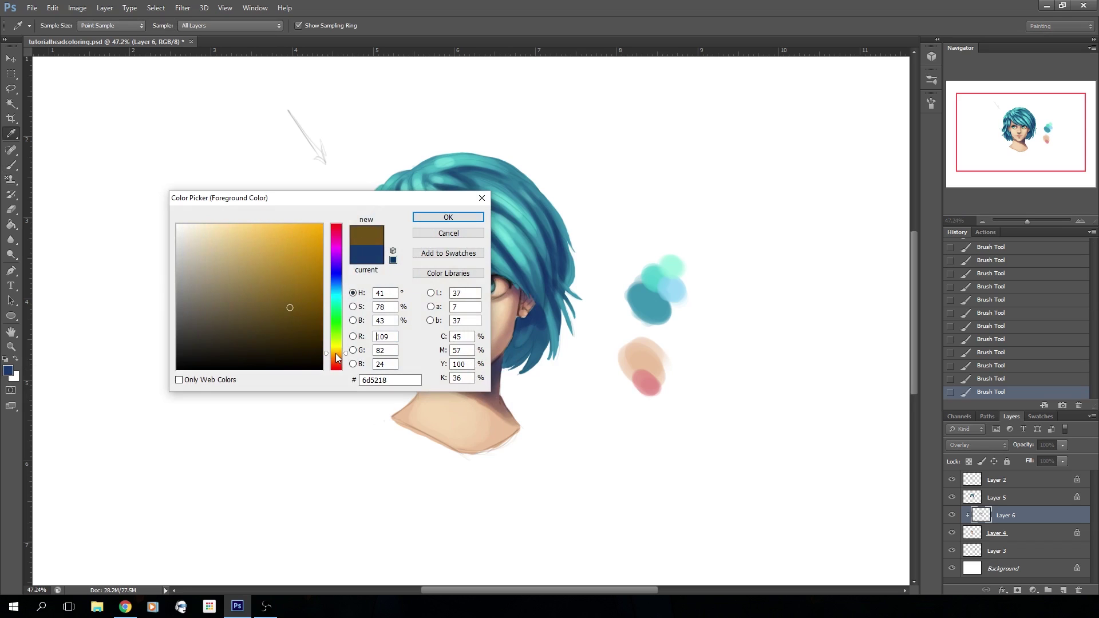
pyautogui.click(219, 237)
pyautogui.click(336, 355)
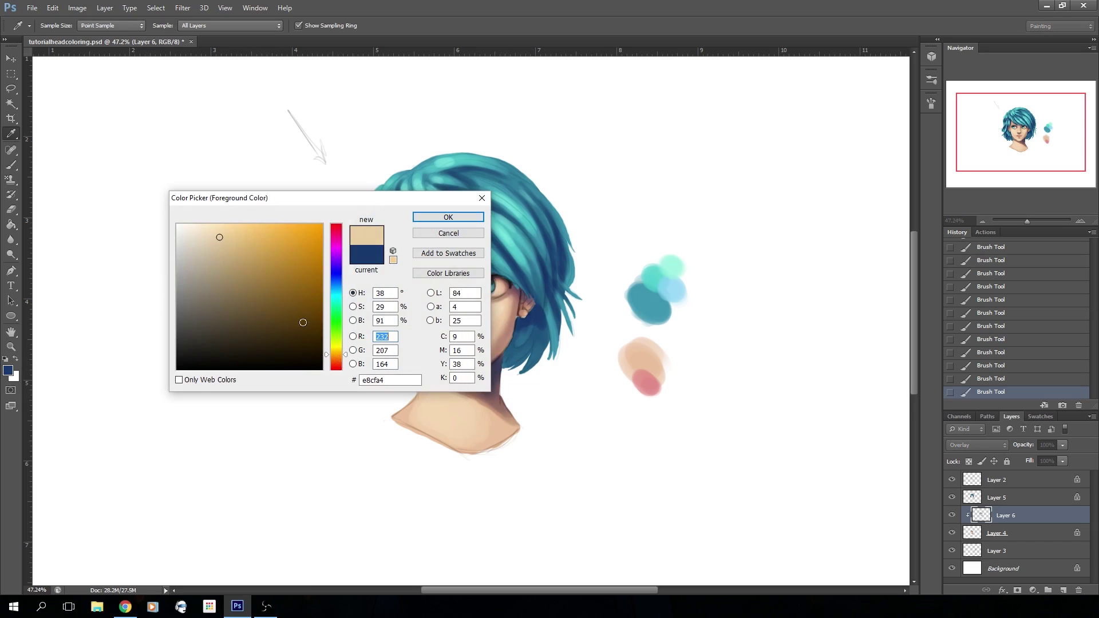
pyautogui.click(425, 217)
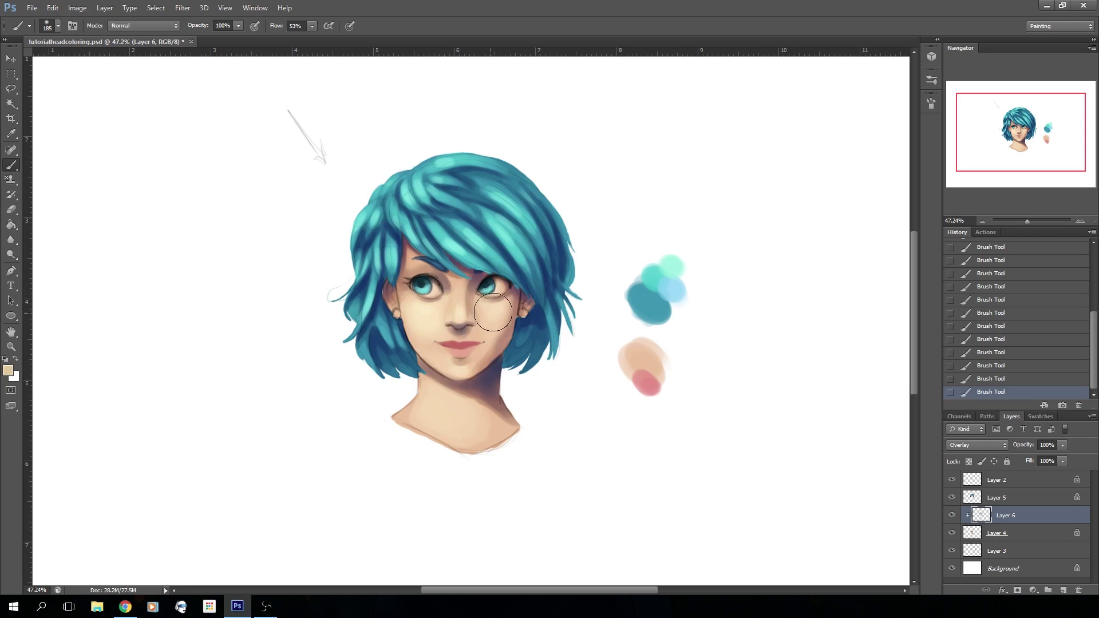
pyautogui.moveTo(437, 405)
pyautogui.mouseDown()
pyautogui.moveTo(470, 430)
pyautogui.moveTo(431, 407)
pyautogui.mouseUp()
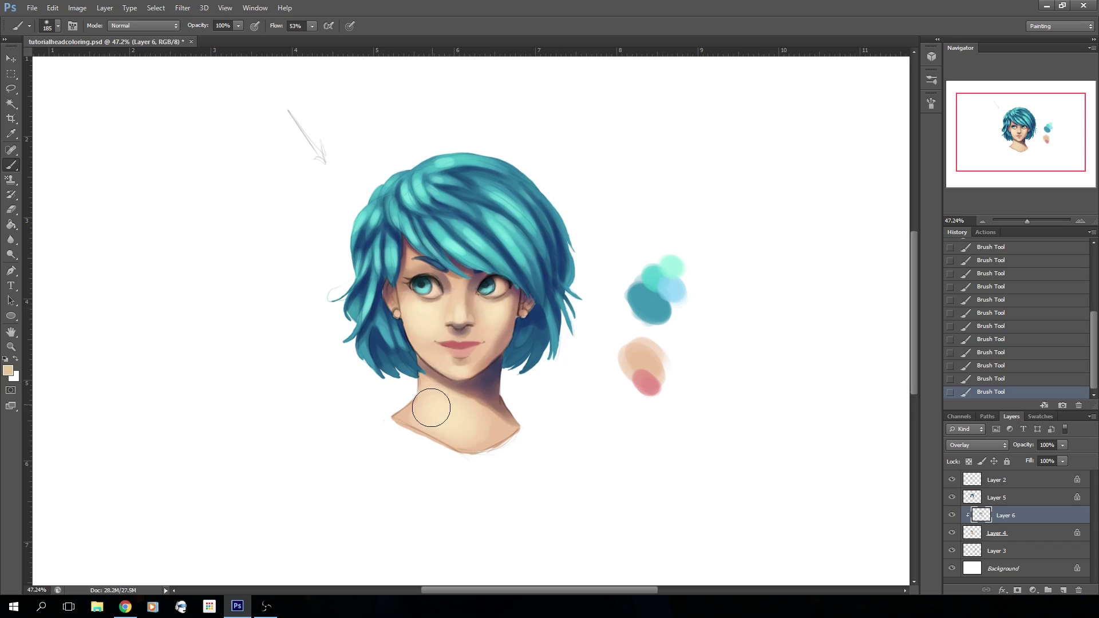
pyautogui.rightClick(1010, 525)
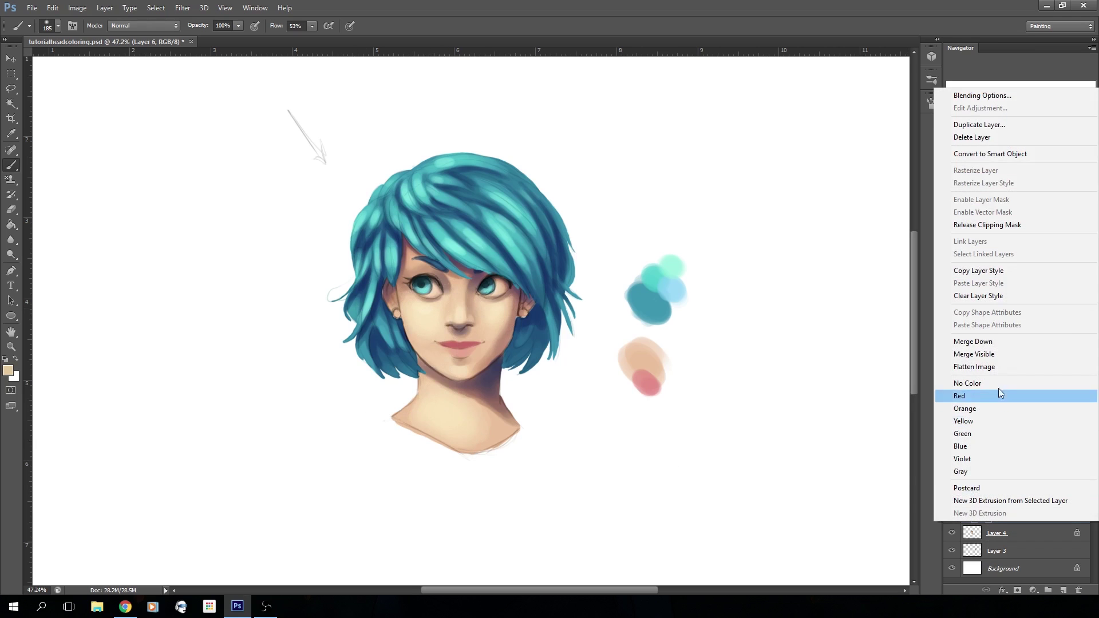
pyautogui.click(980, 339)
pyautogui.click(988, 379)
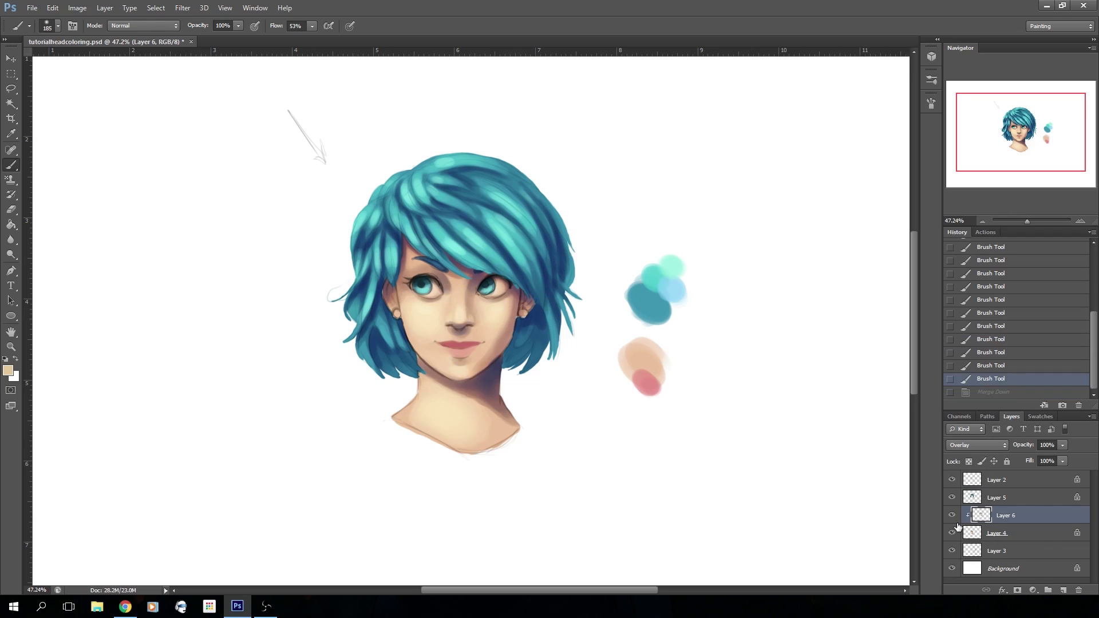
# Compare the skin with and without the clipped Overlay layer, and merge that layer down into Layer 4.
pyautogui.click(952, 516)
pyautogui.click(952, 516)
pyautogui.click(952, 517)
pyautogui.rightClick(1000, 517)
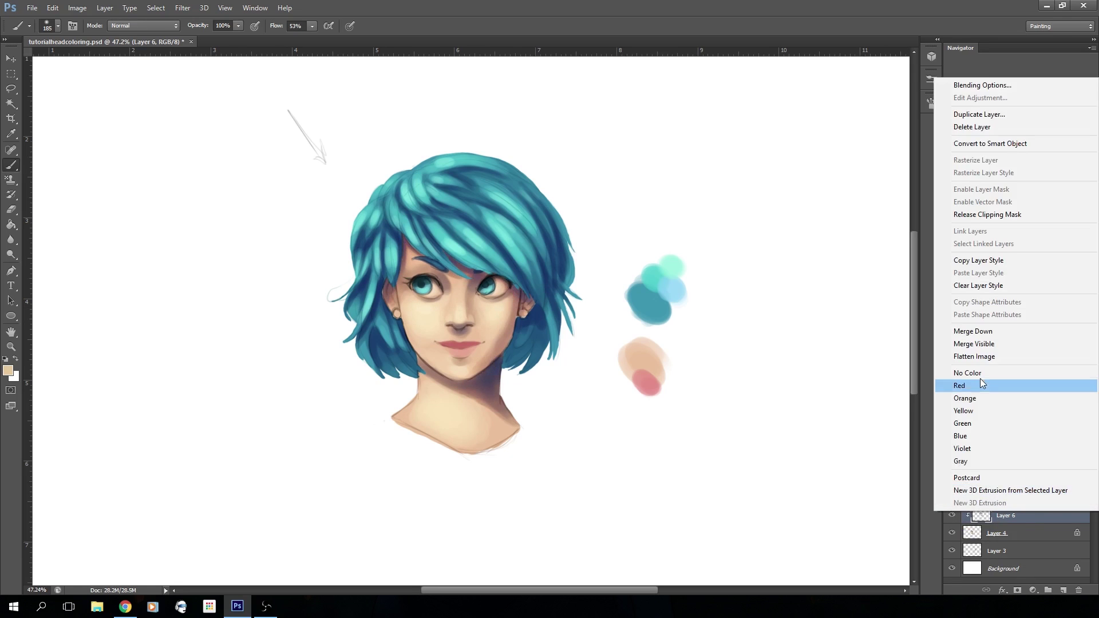
pyautogui.click(982, 332)
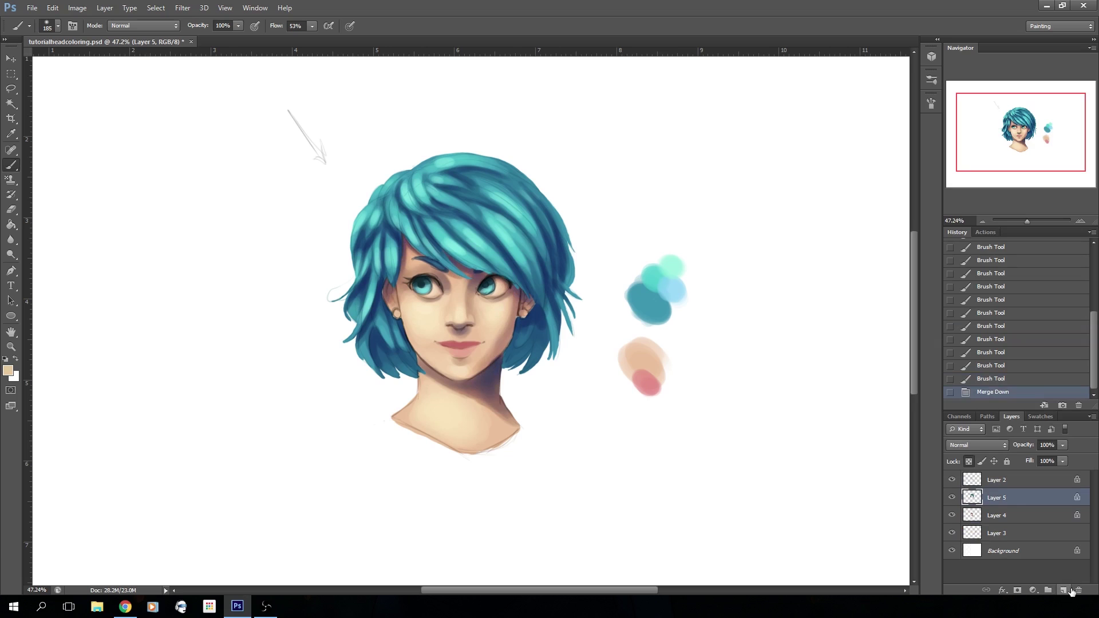
# Add a new layer above Layer 5, clip it to Layer 5 and set its blend mode to Overlay.
pyautogui.click(1063, 590)
pyautogui.rightClick(999, 500)
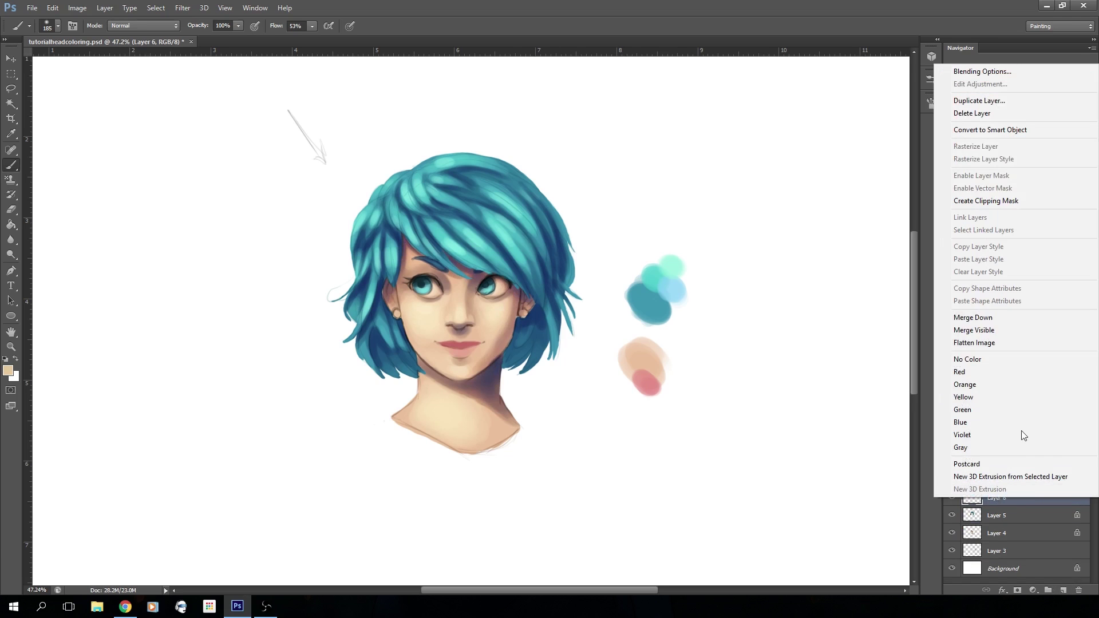
pyautogui.click(985, 201)
pyautogui.click(987, 444)
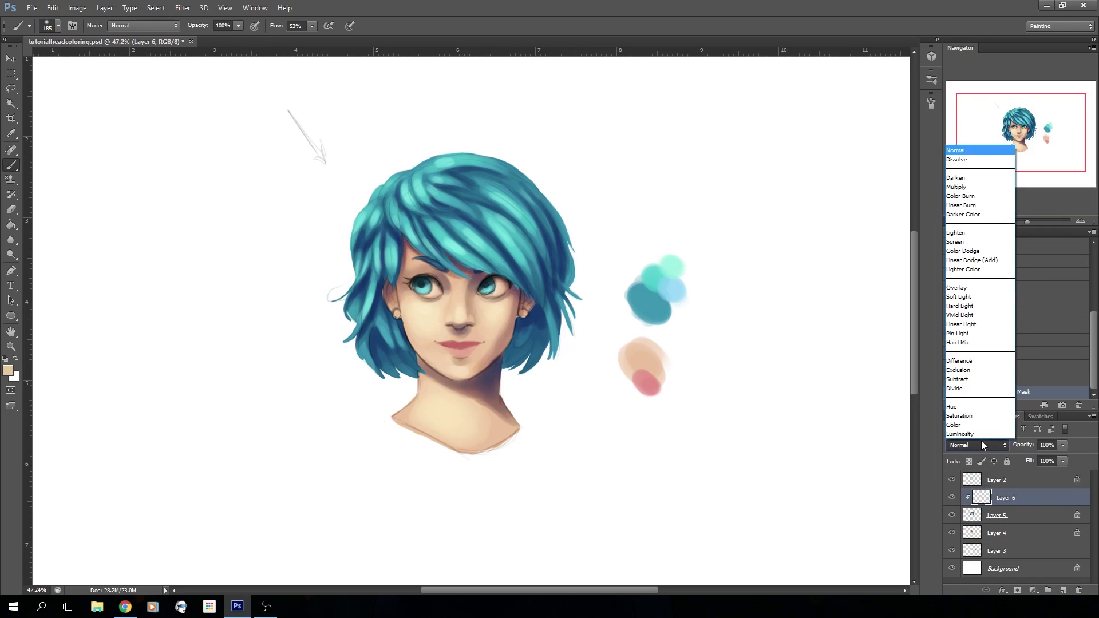
pyautogui.click(973, 286)
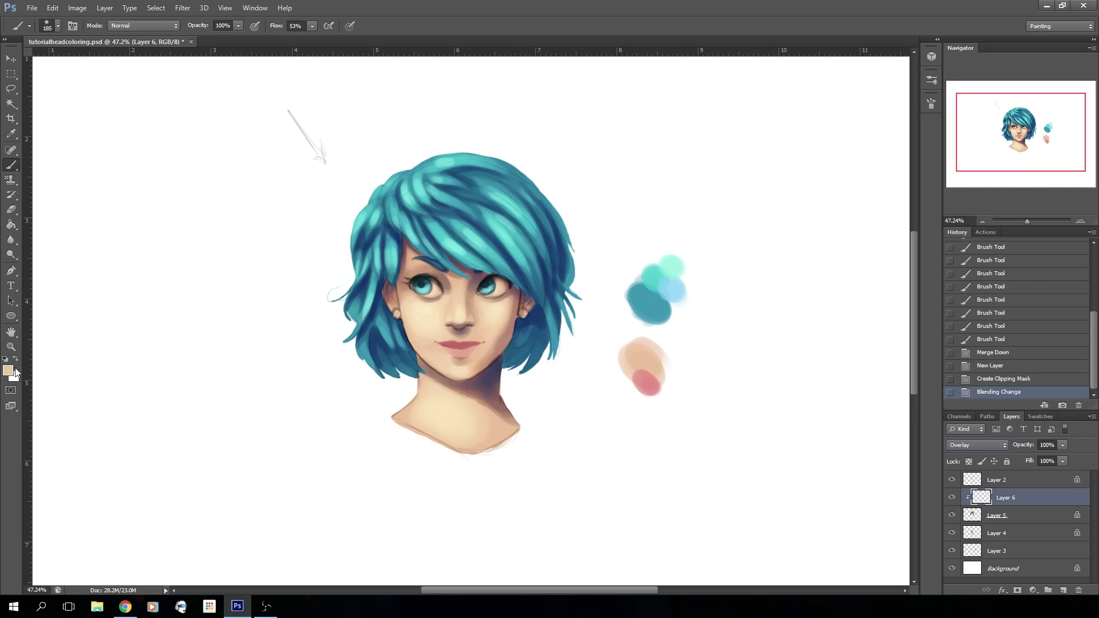
# Set the brush size to 257 px and brighten the hair along the crown and its lit side with the light peach.
pyautogui.click(58, 26)
pyautogui.moveTo(96, 62); pyautogui.dragTo(104, 62)
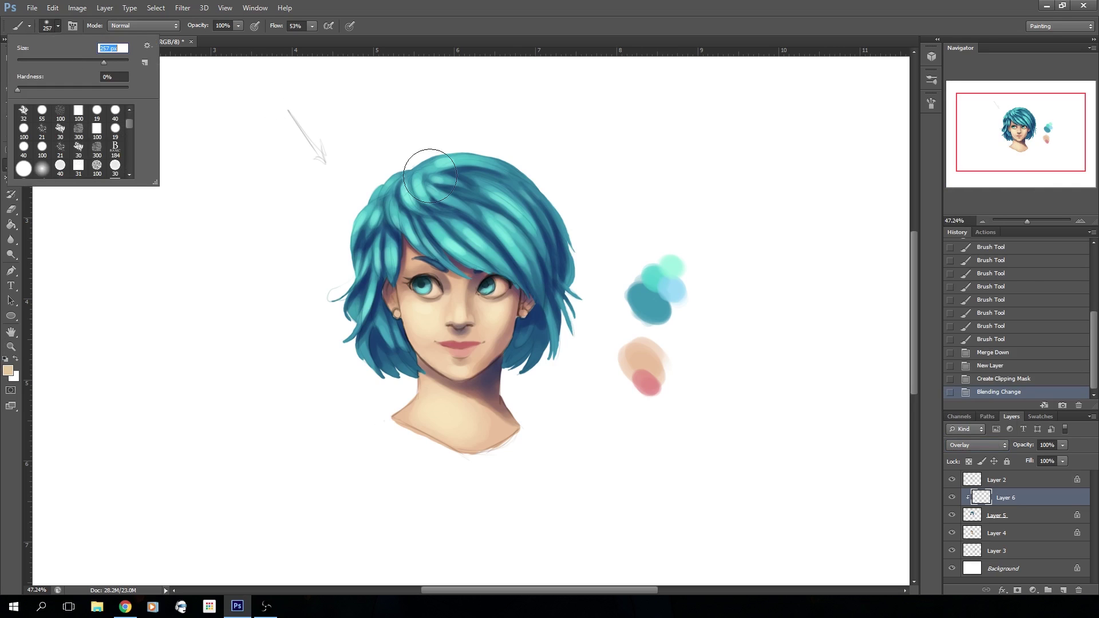
pyautogui.moveTo(425, 178)
pyautogui.mouseDown()
pyautogui.moveTo(447, 203)
pyautogui.moveTo(444, 186)
pyautogui.moveTo(462, 166)
pyautogui.moveTo(469, 196)
pyautogui.moveTo(431, 200)
pyautogui.moveTo(464, 238)
pyautogui.moveTo(436, 177)
pyautogui.moveTo(351, 264)
pyautogui.moveTo(349, 289)
pyautogui.moveTo(326, 269)
pyautogui.mouseUp()
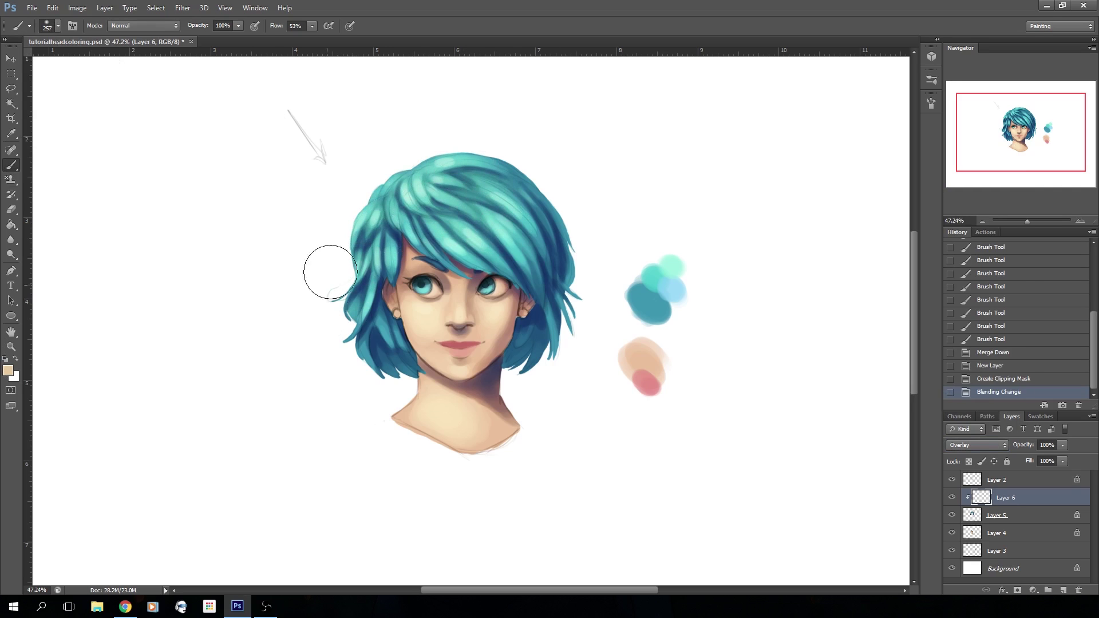
pyautogui.moveTo(474, 166); pyautogui.dragTo(495, 202)
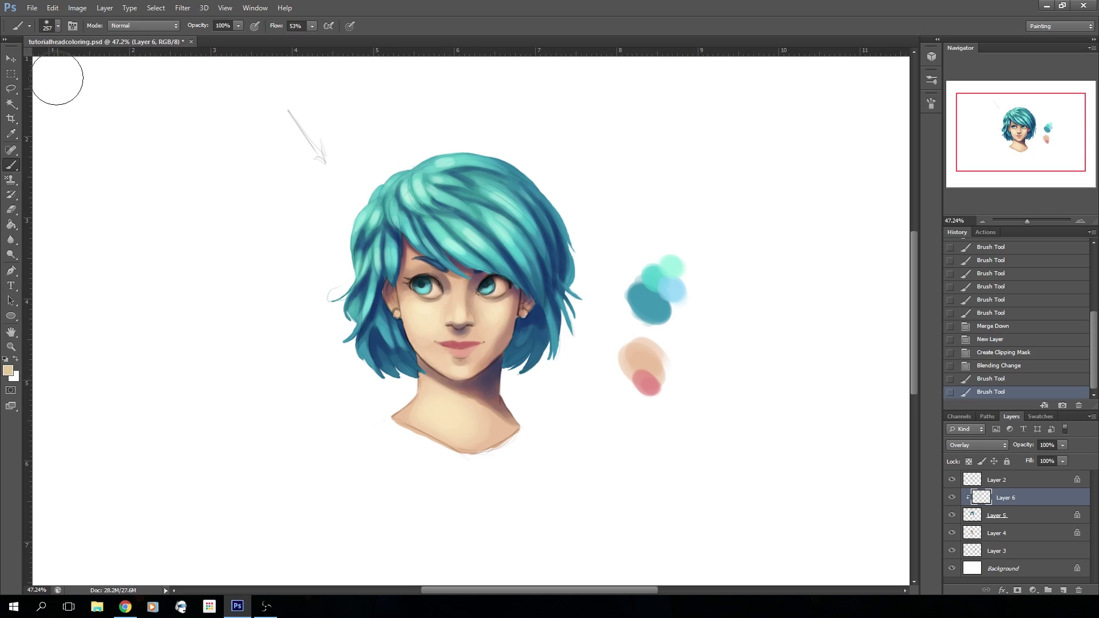
# Sample a dark blue hair tone, set the brush size to 162 px and deepen the hair shadows on both sides of the face.
pyautogui.keyDown('alt'); pyautogui.click(374, 328); pyautogui.keyUp('alt')
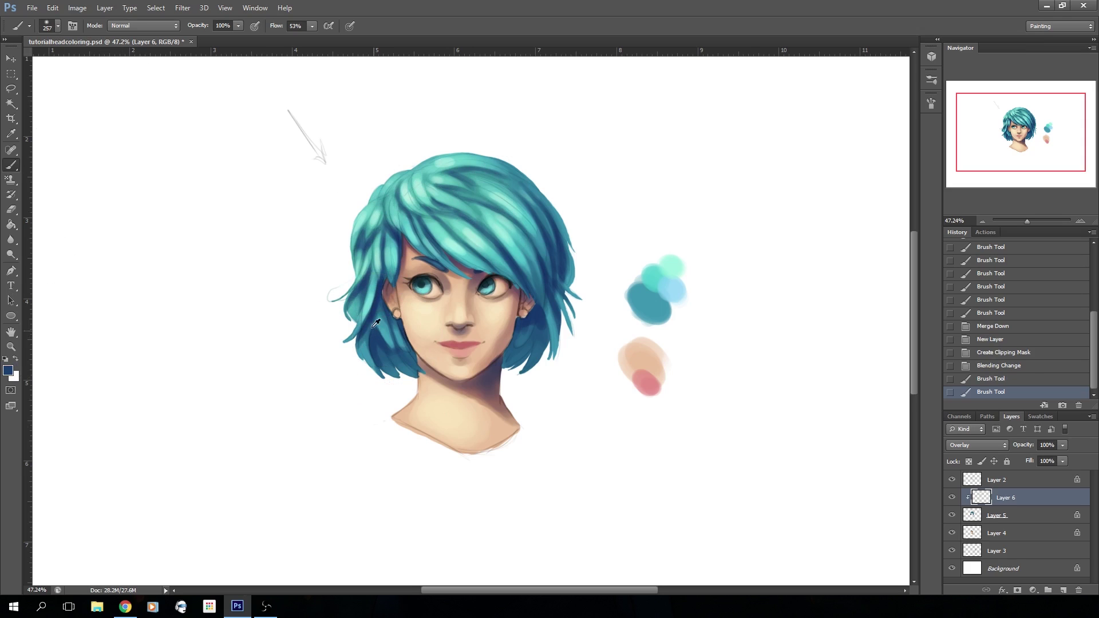
pyautogui.click(57, 26)
pyautogui.moveTo(94, 61); pyautogui.dragTo(90, 62)
pyautogui.click(397, 240)
pyautogui.moveTo(389, 228)
pyautogui.mouseDown()
pyautogui.moveTo(374, 323)
pyautogui.moveTo(389, 328)
pyautogui.moveTo(400, 373)
pyautogui.mouseUp()
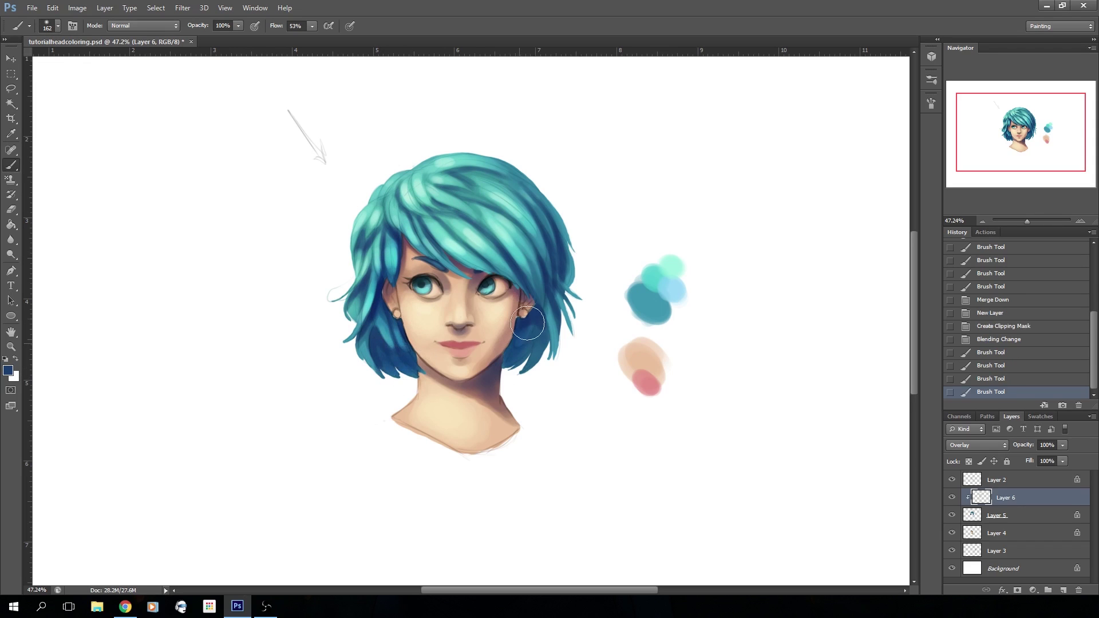
pyautogui.moveTo(539, 338); pyautogui.dragTo(541, 340)
pyautogui.moveTo(508, 246); pyautogui.dragTo(529, 283)
pyautogui.moveTo(513, 222); pyautogui.dragTo(535, 237)
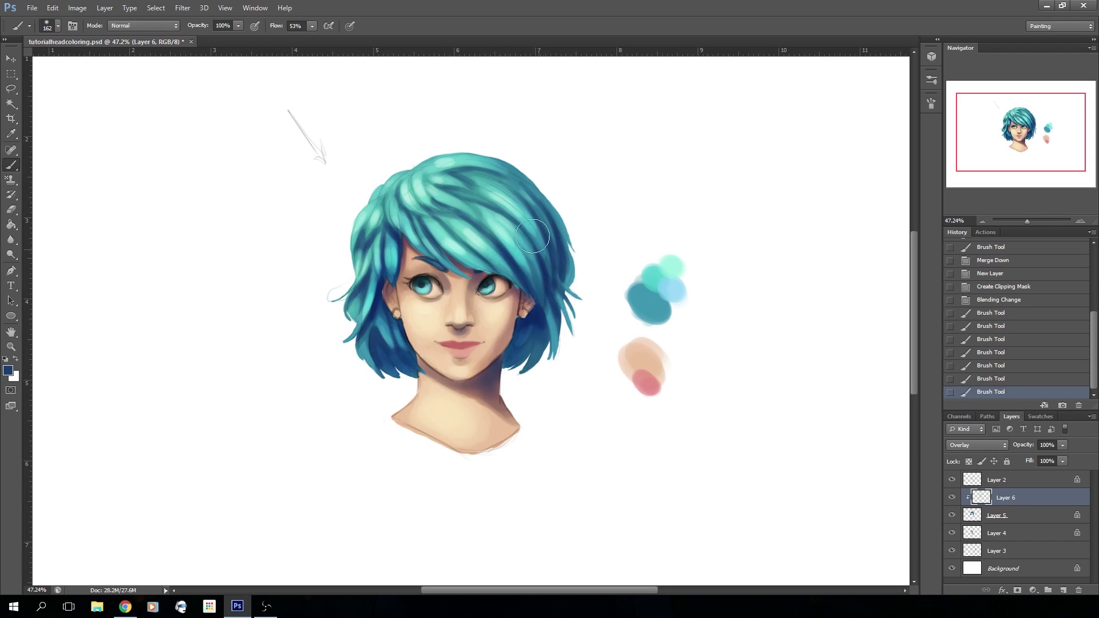
# Deepen the hair strands across the crown with the dark blue and merge Layer 6 down into Layer 5.
pyautogui.moveTo(444, 158)
pyautogui.mouseDown()
pyautogui.moveTo(491, 201)
pyautogui.moveTo(435, 203)
pyautogui.moveTo(442, 217)
pyautogui.mouseUp()
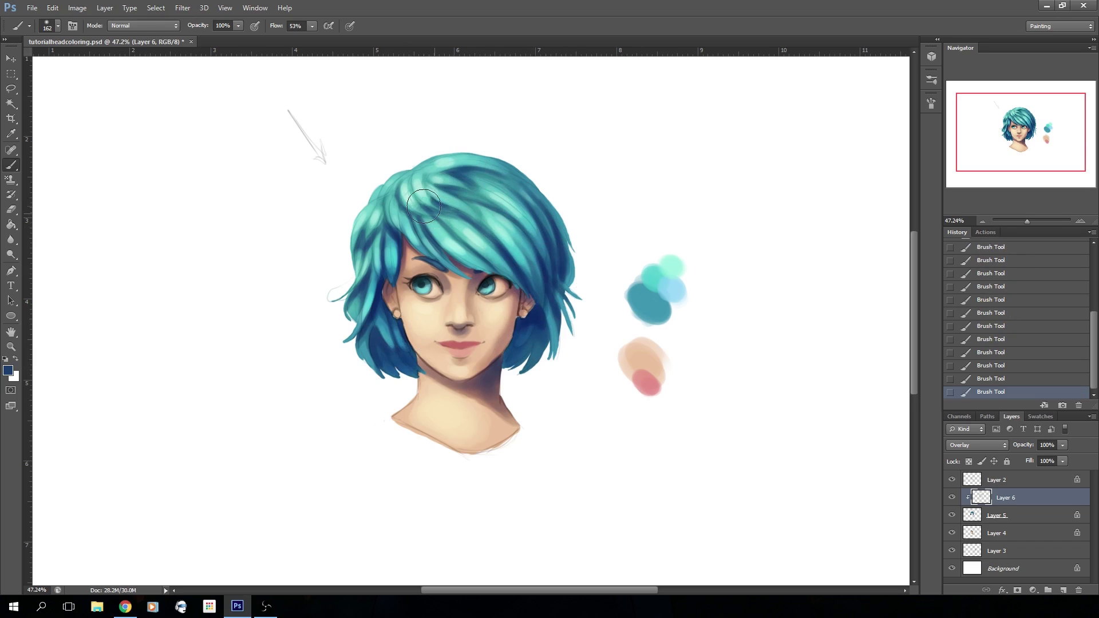
pyautogui.moveTo(489, 174); pyautogui.dragTo(525, 188)
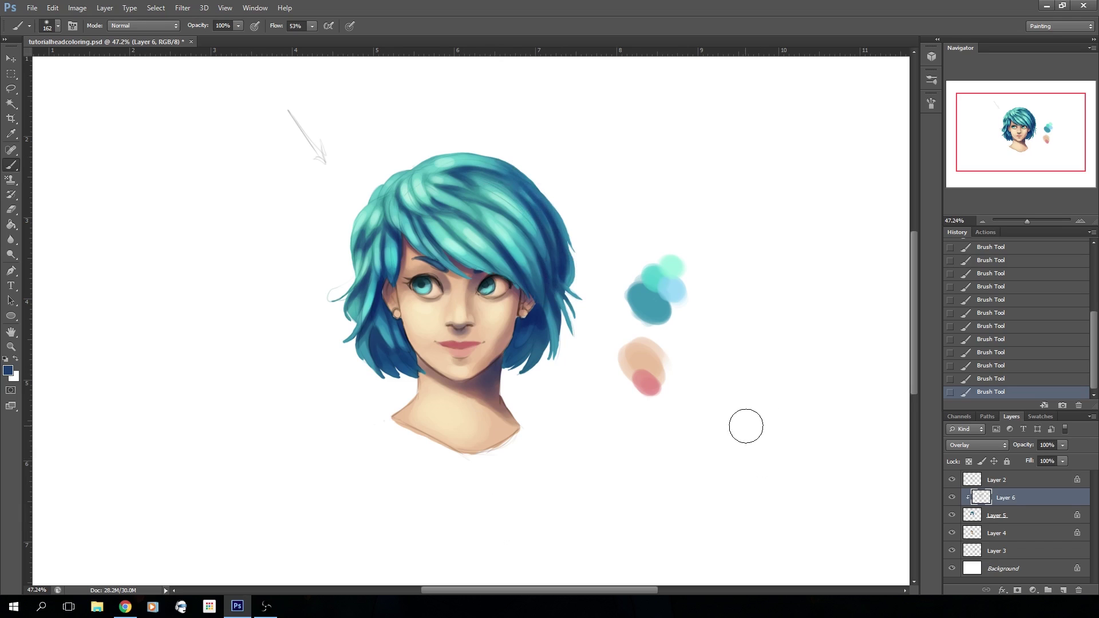
pyautogui.rightClick(1004, 501)
pyautogui.click(988, 321)
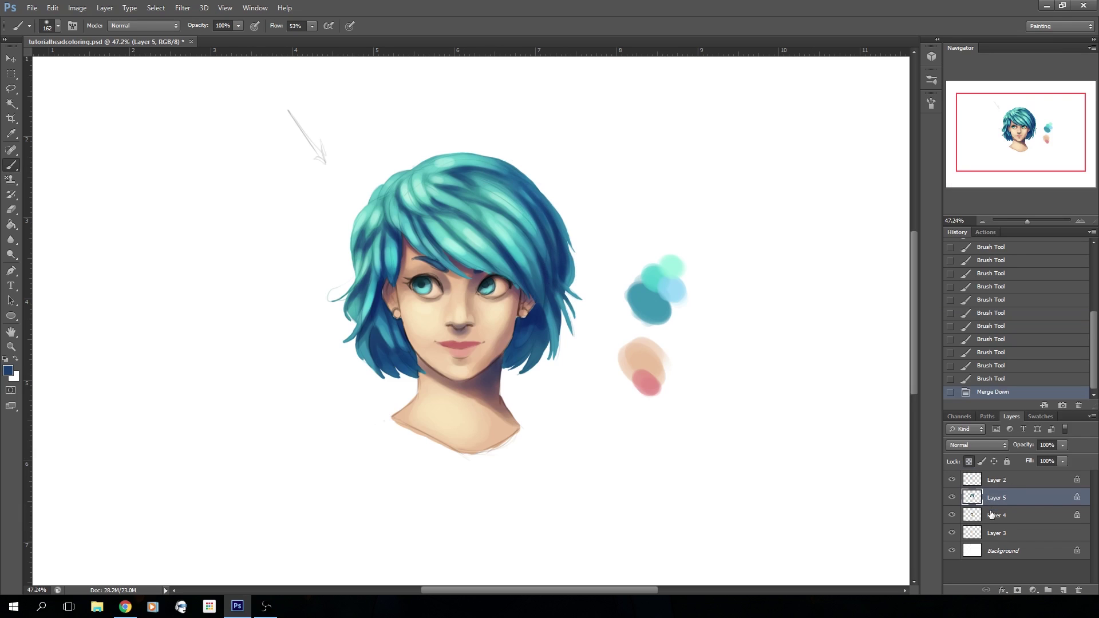
# Hide the Background, merge all visible layers into one, show the Background again and check the merged layer.
pyautogui.click(952, 550)
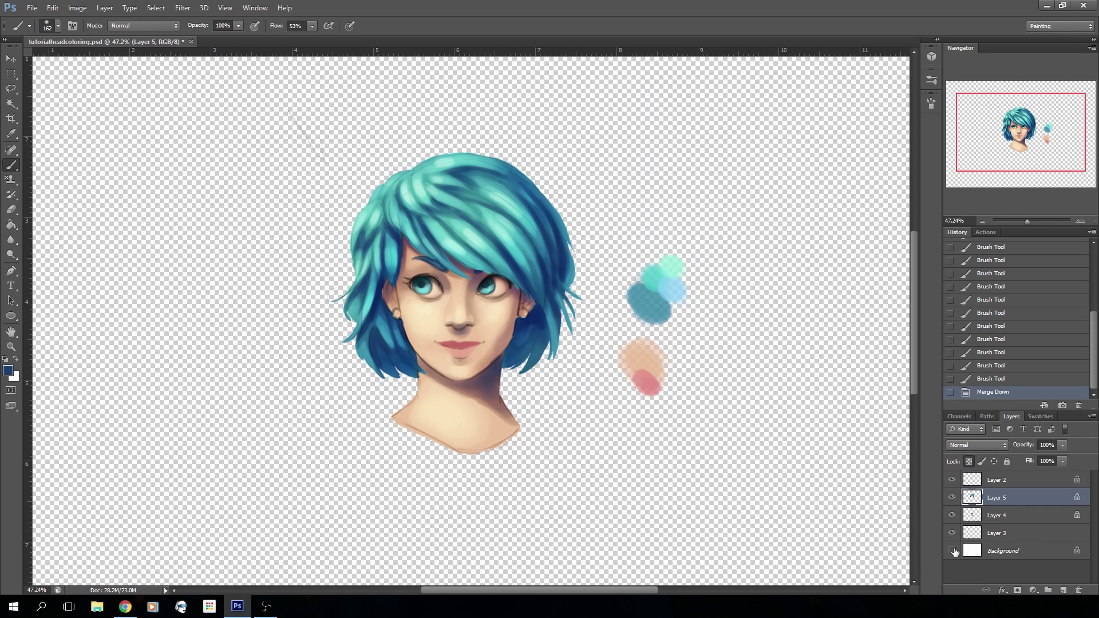
pyautogui.rightClick(994, 499)
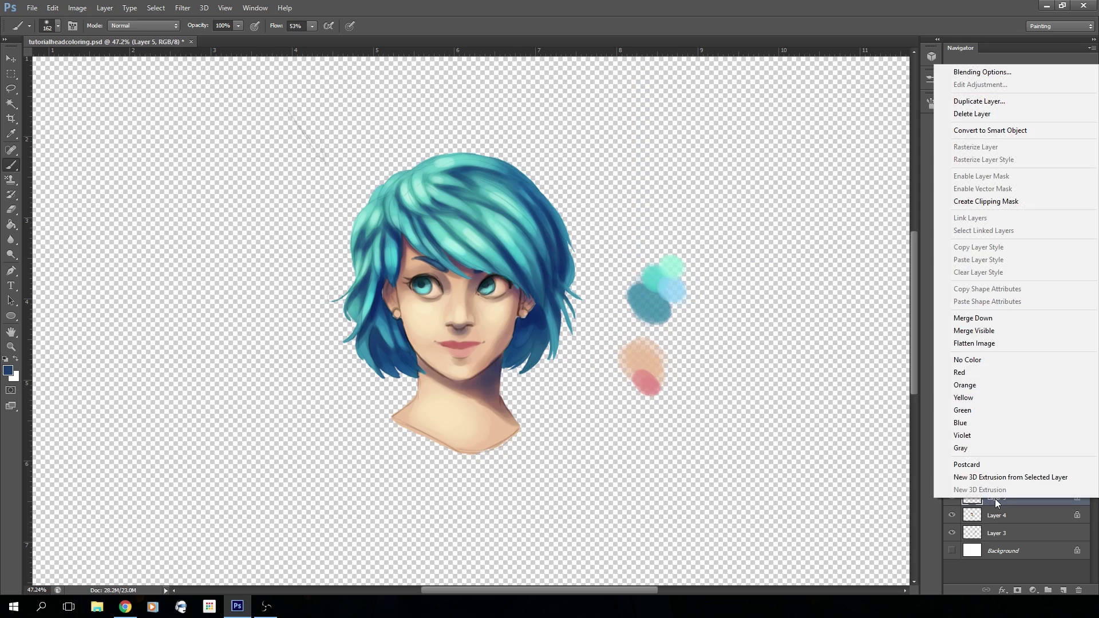
pyautogui.click(978, 332)
pyautogui.click(952, 497)
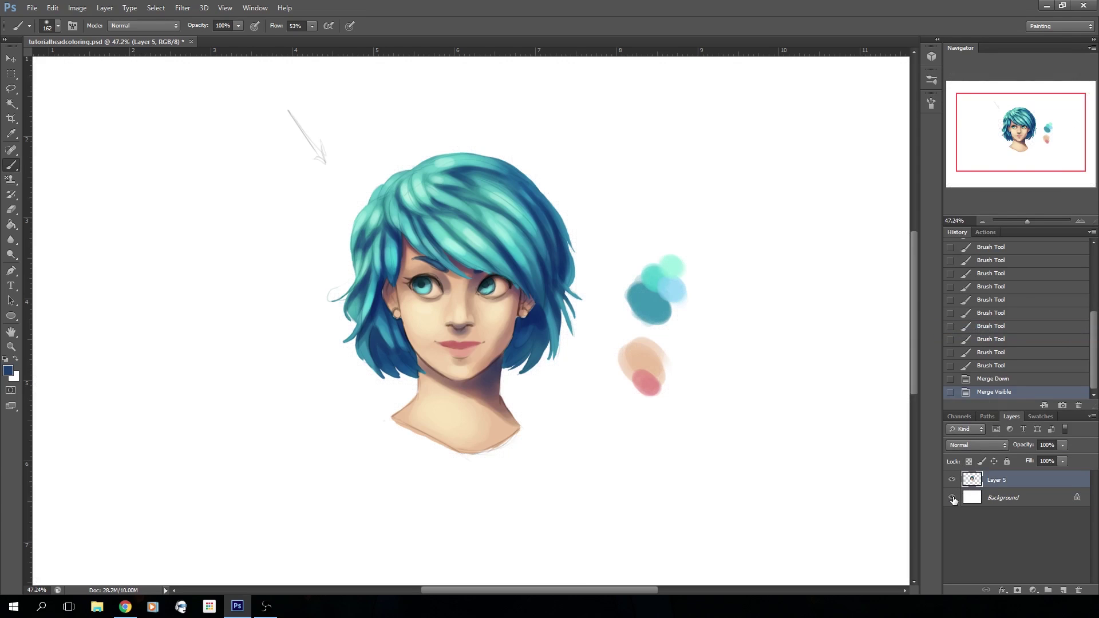
pyautogui.click(952, 479)
pyautogui.click(953, 479)
# Select the 30 px round brush preset with Shape Dynamics and pen-pressure Transfer enabled.
pyautogui.moveTo(1027, 220); pyautogui.dragTo(1031, 219)
pyautogui.moveTo(1015, 144); pyautogui.dragTo(1013, 142)
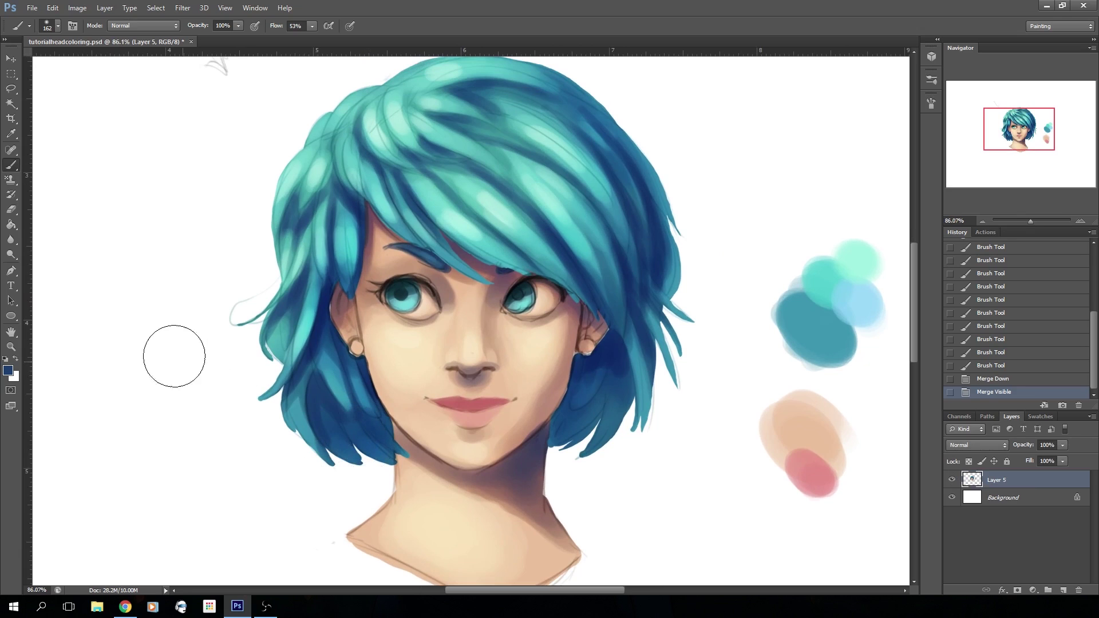
pyautogui.click(58, 26)
pyautogui.click(115, 166)
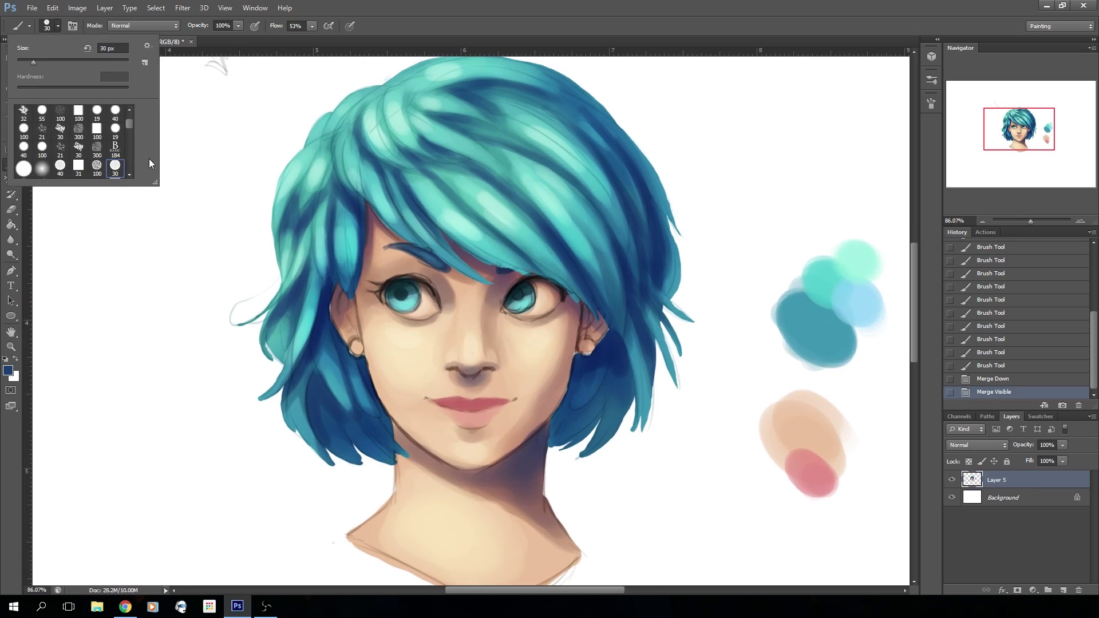
pyautogui.click(929, 103)
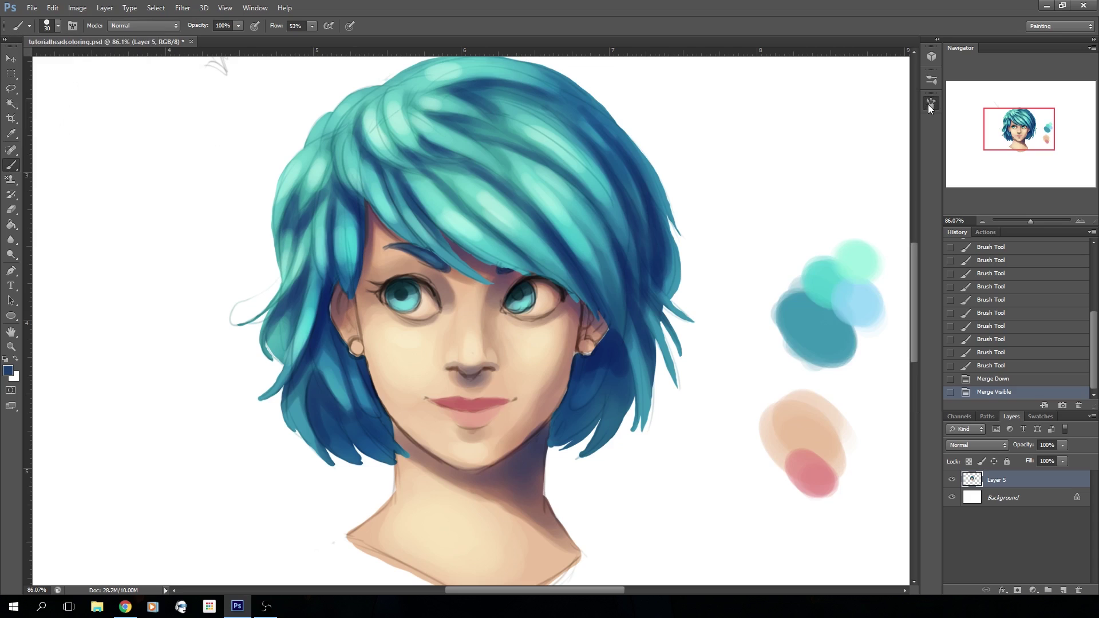
pyautogui.click(930, 104)
pyautogui.click(722, 138)
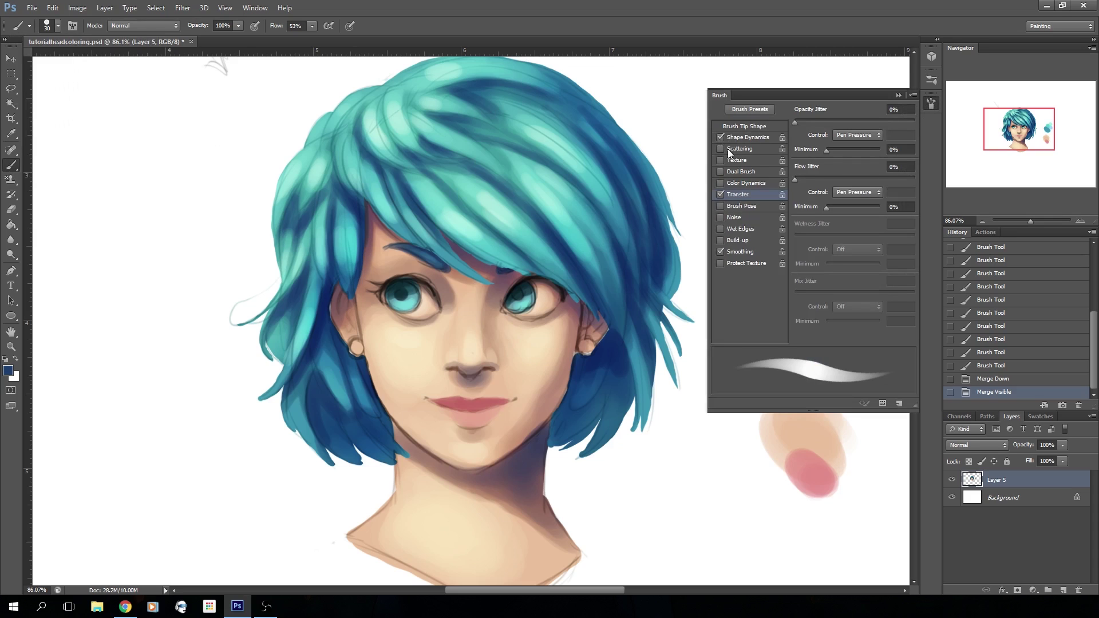
pyautogui.click(720, 194)
pyautogui.click(720, 194)
pyautogui.click(897, 95)
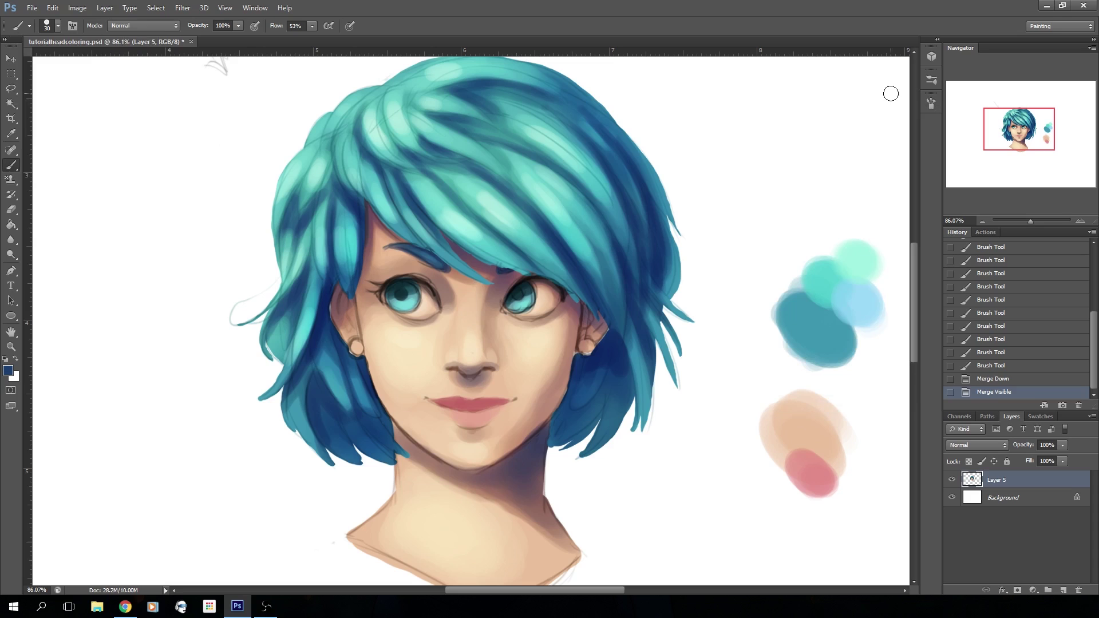
# Sample the pink swatch, set the brush size to 12 px and tint the inner corners of both eyes.
pyautogui.moveTo(986, 135); pyautogui.dragTo(983, 138)
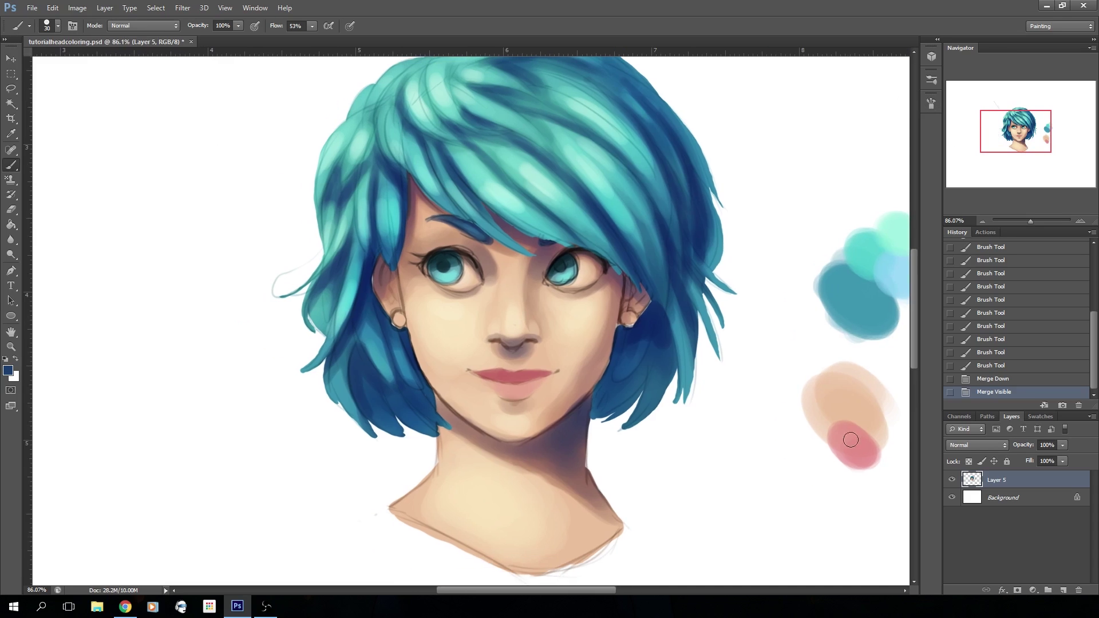
pyautogui.click(49, 23)
pyautogui.click(26, 62)
pyautogui.click(480, 280)
pyautogui.click(481, 278)
pyautogui.click(546, 279)
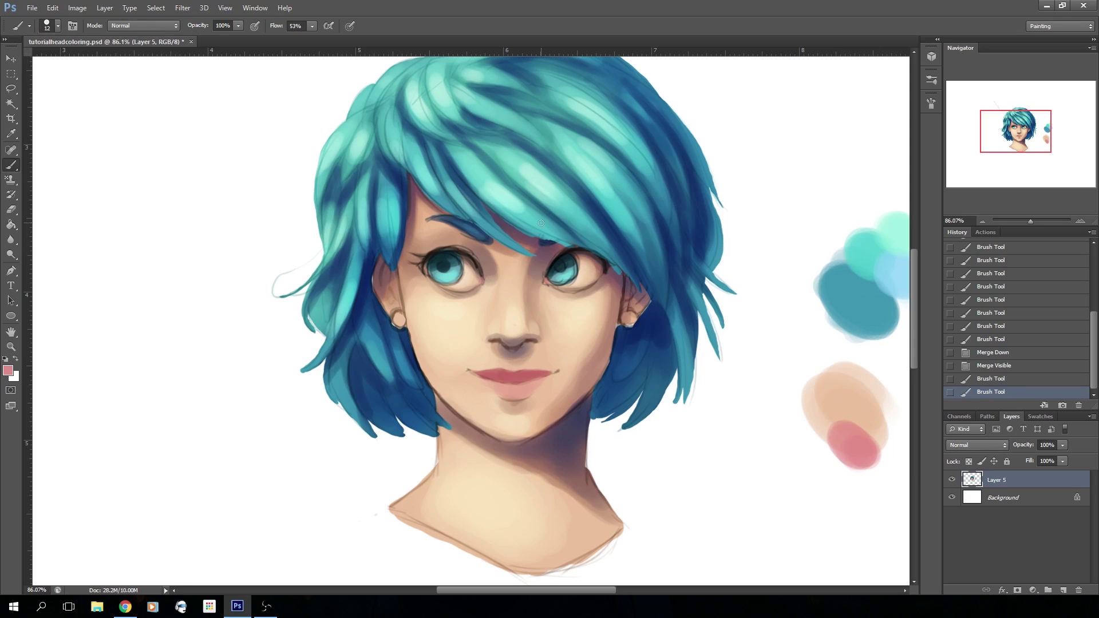
# Sample a dark purple and deepen the shadows along the fringe's lower edge above the eyes.
pyautogui.click(559, 248)
pyautogui.keyDown('alt'); pyautogui.click(502, 215); pyautogui.keyUp('alt')
pyautogui.click(484, 205)
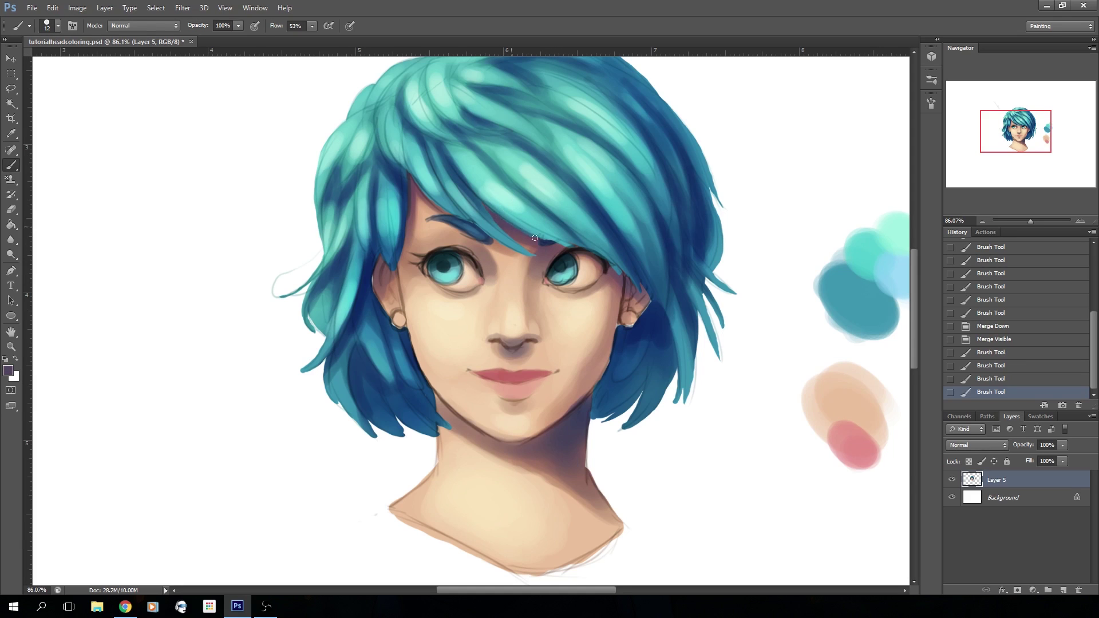
pyautogui.click(532, 236)
pyautogui.click(532, 236)
pyautogui.click(484, 204)
# Sample nearby skin and shadow tones and repaint the inner contours of both ears.
pyautogui.moveTo(1013, 130); pyautogui.dragTo(997, 123)
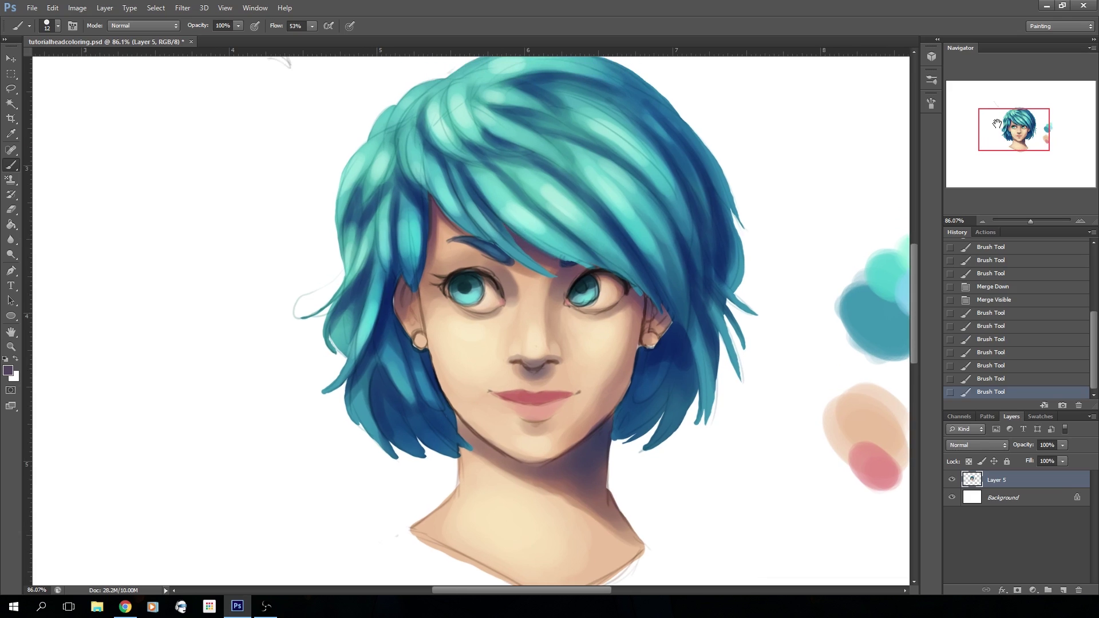
pyautogui.keyDown('alt'); pyautogui.click(405, 297); pyautogui.keyUp('alt')
pyautogui.moveTo(399, 303)
pyautogui.mouseDown()
pyautogui.moveTo(411, 291)
pyautogui.moveTo(412, 325)
pyautogui.mouseUp()
pyautogui.keyDown('alt'); pyautogui.click(649, 318); pyautogui.keyUp('alt')
pyautogui.moveTo(659, 312); pyautogui.dragTo(648, 325)
pyautogui.keyDown('alt'); pyautogui.click(416, 313); pyautogui.keyUp('alt')
pyautogui.moveTo(407, 298); pyautogui.dragTo(414, 331)
# Sample dark tones and strengthen the lash lines and outlines of both eyes.
pyautogui.keyDown('alt'); pyautogui.click(452, 278); pyautogui.keyUp('alt')
pyautogui.moveTo(447, 287); pyautogui.dragTo(502, 293)
pyautogui.press('[')
pyautogui.press('[')
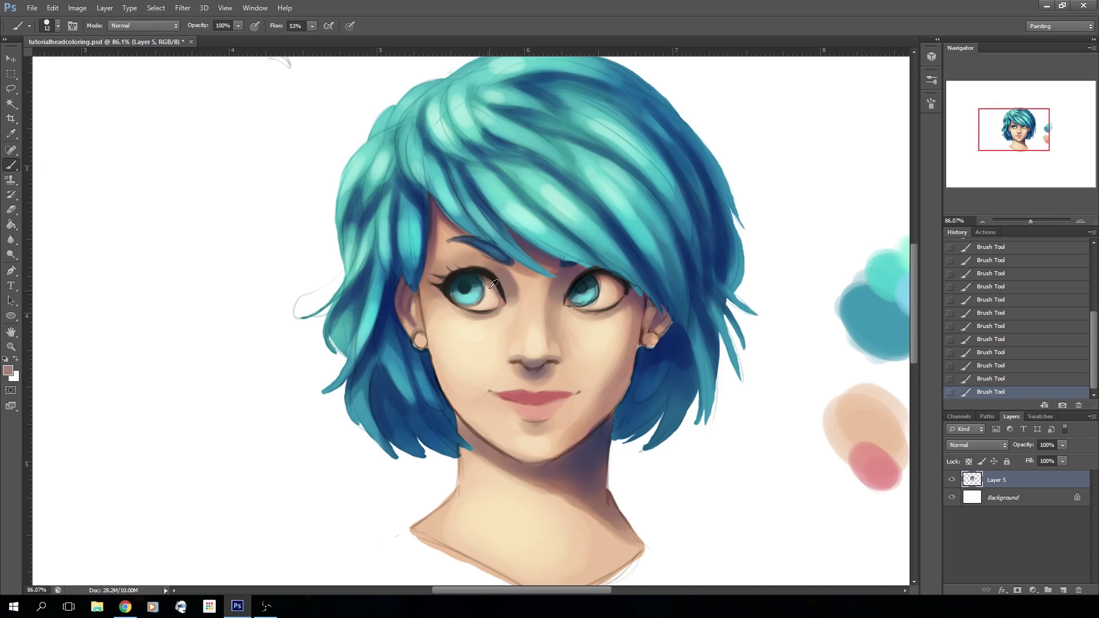
pyautogui.keyDown('alt'); pyautogui.click(594, 303); pyautogui.keyUp('alt')
pyautogui.click(595, 306)
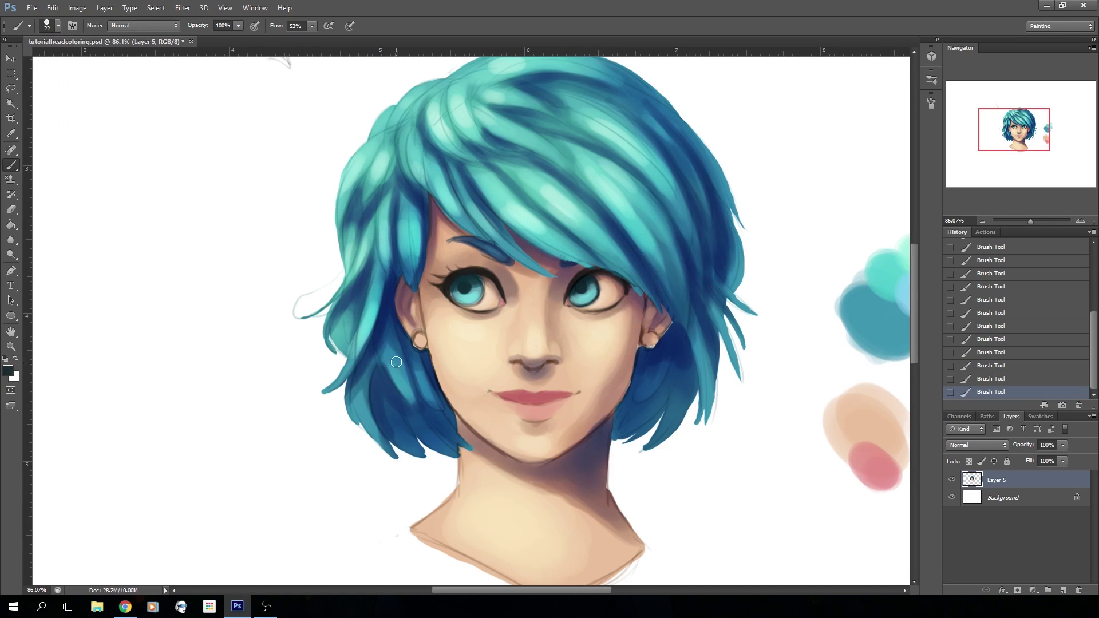
# Resample the eye tones, adjust the brush size and refine the irises and lower edges of both eyes.
pyautogui.keyDown('alt'); pyautogui.click(471, 293); pyautogui.keyUp('alt')
pyautogui.click(57, 26)
pyautogui.click(25, 67)
pyautogui.keyDown('alt'); pyautogui.click(580, 304); pyautogui.keyUp('alt')
pyautogui.click(58, 25)
pyautogui.click(25, 67)
pyautogui.keyDown('alt'); pyautogui.click(454, 296); pyautogui.keyUp('alt')
pyautogui.moveTo(453, 296); pyautogui.dragTo(458, 301)
# Set the Flow to 40% and the brush size to 13 px, and refine the left eyebrow's outer end with sampled tones.
pyautogui.moveTo(308, 26); pyautogui.dragTo(292, 27)
pyautogui.keyDown('alt'); pyautogui.click(451, 245); pyautogui.keyUp('alt')
pyautogui.click(58, 26)
pyautogui.click(23, 66)
pyautogui.keyDown('alt'); pyautogui.click(465, 241); pyautogui.keyUp('alt')
pyautogui.moveTo(453, 241); pyautogui.dragTo(444, 245)
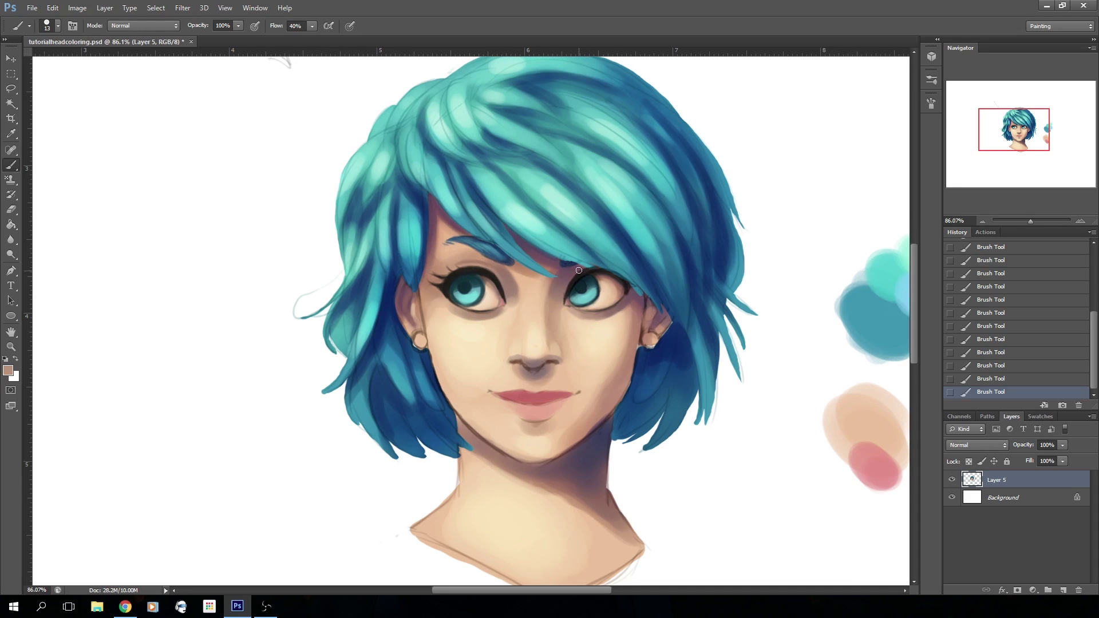
# Retouch the left cheek edge and the right nostril with sampled skin tones after adjusting the brush size.
pyautogui.hotkey('alt', 'Tab')
pyautogui.moveTo(438, 359); pyautogui.dragTo(443, 381)
pyautogui.click(58, 26)
pyautogui.moveTo(35, 62); pyautogui.dragTo(29, 63)
pyautogui.keyDown('alt'); pyautogui.click(517, 375); pyautogui.keyUp('alt')
pyautogui.keyDown('alt'); pyautogui.click(504, 301); pyautogui.keyUp('alt')
pyautogui.moveTo(549, 365); pyautogui.dragTo(557, 363)
# Repaint the right jaw edge and the hair shadow beneath the right ear with sampled tones.
pyautogui.keyDown('alt'); pyautogui.click(635, 328); pyautogui.keyUp('alt')
pyautogui.moveTo(633, 380)
pyautogui.mouseDown()
pyautogui.moveTo(618, 410)
pyautogui.moveTo(582, 435)
pyautogui.mouseUp()
pyautogui.keyDown('alt'); pyautogui.click(623, 401); pyautogui.keyUp('alt')
pyautogui.keyDown('alt'); pyautogui.click(664, 350); pyautogui.keyUp('alt')
pyautogui.moveTo(669, 366); pyautogui.dragTo(617, 432)
pyautogui.moveTo(663, 394)
pyautogui.mouseDown()
pyautogui.moveTo(659, 415)
pyautogui.moveTo(618, 437)
pyautogui.mouseUp()
pyautogui.moveTo(697, 459); pyautogui.dragTo(695, 464)
# Darken the face edges beside both ears and erase the stray mark beside the hair on the right.
pyautogui.keyDown('alt'); pyautogui.click(628, 291); pyautogui.keyUp('alt')
pyautogui.moveTo(644, 329)
pyautogui.mouseDown()
pyautogui.moveTo(645, 304)
pyautogui.moveTo(640, 346)
pyautogui.mouseUp()
pyautogui.keyDown('alt'); pyautogui.click(469, 428); pyautogui.keyUp('alt')
pyautogui.moveTo(421, 292); pyautogui.dragTo(424, 332)
pyautogui.press('e')
pyautogui.moveTo(697, 458); pyautogui.dragTo(695, 464)
pyautogui.press('b')
# Paint over the left jawline from the ear down to the chin with a sampled tone and save the document.
pyautogui.keyDown('alt'); pyautogui.click(423, 313); pyautogui.keyUp('alt')
pyautogui.moveTo(430, 355); pyautogui.dragTo(458, 421)
pyautogui.moveTo(458, 422); pyautogui.dragTo(487, 449)
pyautogui.click(32, 8)
pyautogui.click(43, 140)
# Define the mouth corners and shade the upper lip with sampled tones and a newly picked lip colour.
pyautogui.keyDown('alt'); pyautogui.click(479, 388); pyautogui.keyUp('alt')
pyautogui.moveTo(485, 389); pyautogui.dragTo(492, 393)
pyautogui.moveTo(579, 391); pyautogui.dragTo(575, 394)
pyautogui.keyDown('alt'); pyautogui.click(555, 377); pyautogui.keyUp('alt')
pyautogui.moveTo(492, 397)
pyautogui.mouseDown()
pyautogui.moveTo(544, 409)
pyautogui.moveTo(536, 399)
pyautogui.moveTo(550, 397)
pyautogui.mouseUp()
pyautogui.keyDown('alt'); pyautogui.click(535, 399); pyautogui.keyUp('alt')
pyautogui.click(58, 25)
pyautogui.click(8, 370)
pyautogui.click(252, 277)
pyautogui.click(449, 216)
pyautogui.click(57, 26)
pyautogui.moveTo(30, 56); pyautogui.dragTo(27, 56)
# Refine the upper lip's contour and pick another colour and brush size for modelling the lower lip.
pyautogui.keyDown('alt'); pyautogui.click(524, 387); pyautogui.keyUp('alt')
pyautogui.moveTo(523, 388)
pyautogui.mouseDown()
pyautogui.moveTo(536, 392)
pyautogui.moveTo(529, 420)
pyautogui.moveTo(541, 413)
pyautogui.moveTo(527, 423)
pyautogui.moveTo(509, 402)
pyautogui.mouseUp()
pyautogui.keyDown('alt'); pyautogui.click(537, 416); pyautogui.keyUp('alt')
pyautogui.click(57, 26)
pyautogui.click(8, 370)
pyautogui.click(212, 235)
pyautogui.click(448, 216)
pyautogui.click(57, 25)
pyautogui.click(58, 26)
pyautogui.keyDown('alt'); pyautogui.click(537, 421); pyautogui.keyUp('alt')
pyautogui.keyDown('alt'); pyautogui.click(512, 410); pyautogui.keyUp('alt')
# Sample a dark purple and deepen the shadow under the jaw on both sides of the chin.
pyautogui.keyDown('alt'); pyautogui.click(589, 440); pyautogui.keyUp('alt')
pyautogui.moveTo(602, 420); pyautogui.dragTo(544, 464)
pyautogui.moveTo(458, 417); pyautogui.dragTo(537, 464)
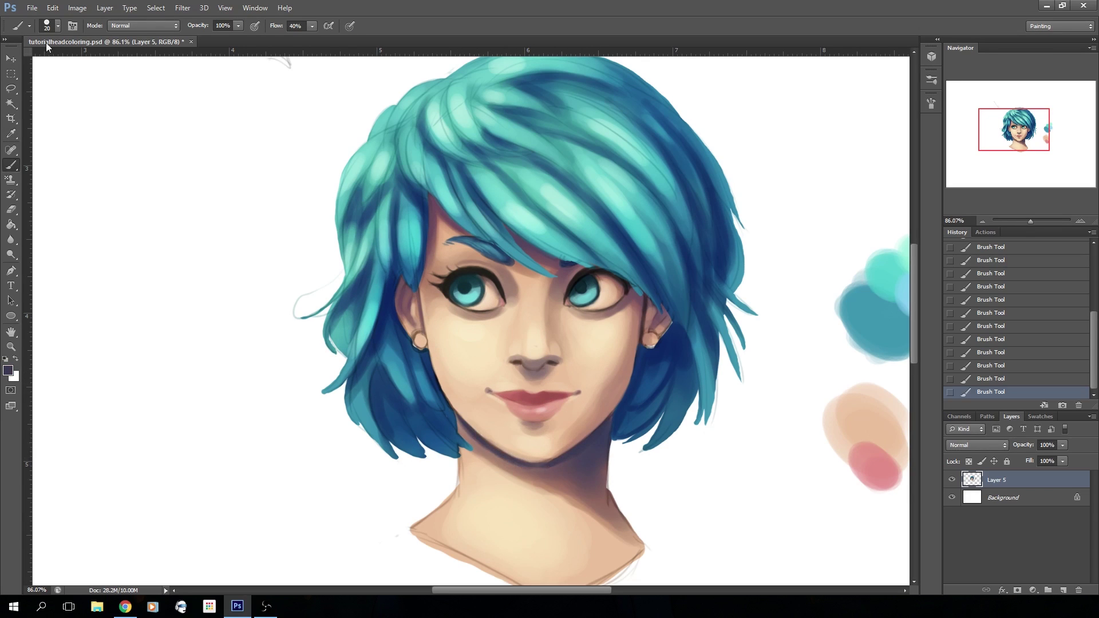
# Change the brush size and blend the left cheek, jaw edge and chin with sampled skin tones.
pyautogui.click(58, 25)
pyautogui.click(35, 62)
pyautogui.moveTo(451, 418)
pyautogui.mouseDown()
pyautogui.moveTo(463, 433)
pyautogui.moveTo(438, 388)
pyautogui.mouseUp()
pyautogui.keyDown('alt'); pyautogui.click(446, 401); pyautogui.keyUp('alt')
pyautogui.moveTo(489, 452); pyautogui.dragTo(461, 424)
pyautogui.keyDown('alt'); pyautogui.click(470, 405); pyautogui.keyUp('alt')
pyautogui.moveTo(458, 407); pyautogui.dragTo(546, 429)
pyautogui.keyDown('alt'); pyautogui.click(511, 439); pyautogui.keyUp('alt')
# Enlarge the brush, soften the nose with sampled skin tones and compare the face with an earlier history state.
pyautogui.keyDown('alt'); pyautogui.click(519, 528); pyautogui.keyUp('alt')
pyautogui.press(']')
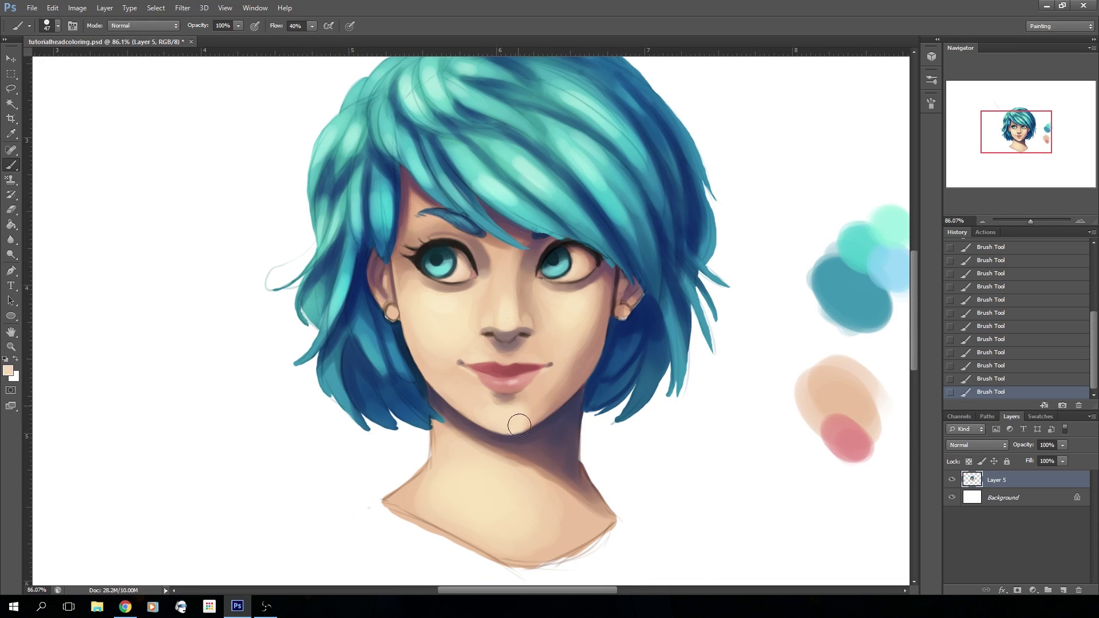
pyautogui.keyDown('alt'); pyautogui.click(530, 312); pyautogui.keyUp('alt')
pyautogui.moveTo(1030, 222); pyautogui.dragTo(1029, 221)
pyautogui.click(1015, 127)
pyautogui.click(977, 337)
pyautogui.click(977, 392)
pyautogui.moveTo(537, 353)
pyautogui.mouseDown()
pyautogui.moveTo(537, 362)
pyautogui.moveTo(519, 341)
pyautogui.mouseUp()
pyautogui.keyDown('alt'); pyautogui.click(509, 335); pyautogui.keyUp('alt')
pyautogui.keyDown('alt'); pyautogui.click(516, 331); pyautogui.keyUp('alt')
pyautogui.keyDown('alt'); pyautogui.click(519, 347); pyautogui.keyUp('alt')
# Set the brush size to 32 px and smooth the skin around the left eyebrow's outer end with sampled tones.
pyautogui.click(57, 26)
pyautogui.moveTo(38, 56); pyautogui.dragTo(25, 56)
pyautogui.keyDown('alt'); pyautogui.click(448, 291); pyautogui.keyUp('alt')
pyautogui.moveTo(439, 274); pyautogui.dragTo(424, 277)
pyautogui.keyDown('alt'); pyautogui.click(423, 278); pyautogui.keyUp('alt')
pyautogui.keyDown('alt'); pyautogui.click(427, 284); pyautogui.keyUp('alt')
# Compare the face with earlier history states and brighten the nose with a sampled light skin tone.
pyautogui.click(969, 326)
pyautogui.click(968, 313)
pyautogui.click(973, 392)
pyautogui.keyDown('alt'); pyautogui.click(503, 368); pyautogui.keyUp('alt')
pyautogui.moveTo(503, 368); pyautogui.dragTo(505, 362)
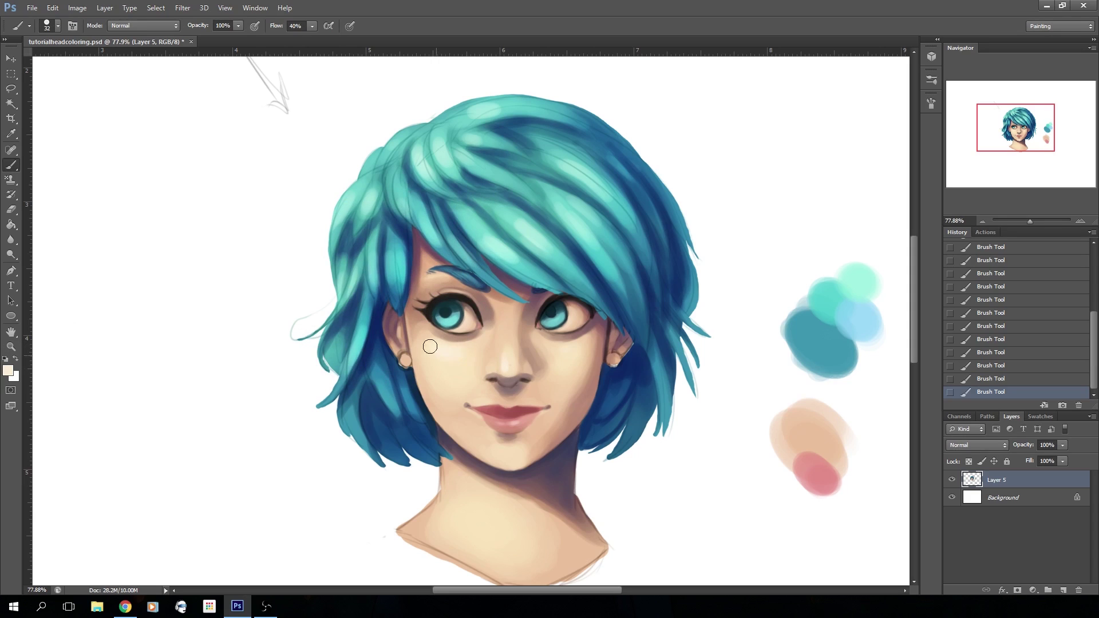
# Set the brush flow to 80% and paint a strand from the crown down the fringe with a sampled hair colour.
pyautogui.keyDown('alt'); pyautogui.click(431, 508); pyautogui.keyUp('alt')
pyautogui.keyDown('alt'); pyautogui.click(400, 179); pyautogui.keyUp('alt')
pyautogui.click(311, 26)
pyautogui.moveTo(313, 40); pyautogui.dragTo(336, 40)
pyautogui.moveTo(393, 166)
pyautogui.mouseDown()
pyautogui.moveTo(411, 245)
pyautogui.moveTo(464, 279)
pyautogui.mouseUp()
# Change the brush size and paint thin strands down the left side of the hair with sampled tones.
pyautogui.keyDown('alt'); pyautogui.click(400, 197); pyautogui.keyUp('alt')
pyautogui.click(57, 26)
pyautogui.click(664, 480)
pyautogui.hotkey('ctrl', 'z')
pyautogui.scroll(-3, 706, 474)
pyautogui.keyDown('alt'); pyautogui.click(416, 232); pyautogui.keyUp('alt')
pyautogui.moveTo(403, 211); pyautogui.dragTo(385, 250)
pyautogui.moveTo(391, 221); pyautogui.dragTo(376, 246)
# Define strands across the crown and upper right of the hair with sampled blue and teal tones.
pyautogui.keyDown('alt'); pyautogui.click(457, 200); pyautogui.keyUp('alt')
pyautogui.keyDown('alt'); pyautogui.click(468, 215); pyautogui.keyUp('alt')
pyautogui.moveTo(453, 181)
pyautogui.mouseDown()
pyautogui.moveTo(481, 200)
pyautogui.moveTo(498, 173)
pyautogui.mouseUp()
pyautogui.keyDown('alt'); pyautogui.click(561, 181); pyautogui.keyUp('alt')
pyautogui.moveTo(532, 174)
pyautogui.mouseDown()
pyautogui.moveTo(580, 187)
pyautogui.moveTo(601, 228)
pyautogui.mouseUp()
# Lock the layer's transparent pixels and paint strands through the lower fringe and toward its right tip.
pyautogui.click(968, 461)
pyautogui.moveTo(474, 236); pyautogui.dragTo(537, 292)
pyautogui.moveTo(472, 264); pyautogui.dragTo(532, 295)
pyautogui.moveTo(484, 261); pyautogui.dragTo(539, 295)
pyautogui.moveTo(547, 242); pyautogui.dragTo(596, 335)
pyautogui.moveTo(552, 231); pyautogui.dragTo(598, 322)
# Paint short strands at the fringe's right edge and above the eyes with sampled blues.
pyautogui.keyDown('alt'); pyautogui.click(598, 267); pyautogui.keyUp('alt')
pyautogui.moveTo(598, 268); pyautogui.dragTo(600, 303)
pyautogui.keyDown('alt'); pyautogui.click(534, 299); pyautogui.keyUp('alt')
pyautogui.keyDown('alt'); pyautogui.click(536, 293); pyautogui.keyUp('alt')
pyautogui.moveTo(501, 270)
pyautogui.mouseDown()
pyautogui.moveTo(568, 318)
pyautogui.moveTo(531, 297)
pyautogui.mouseUp()
# Refine the fringe's pointed tip beside the right ear with repeatedly sampled hair tones.
pyautogui.keyDown('alt'); pyautogui.click(479, 266); pyautogui.keyUp('alt')
pyautogui.keyDown('alt'); pyautogui.click(549, 304); pyautogui.keyUp('alt')
pyautogui.keyDown('alt'); pyautogui.click(569, 322); pyautogui.keyUp('alt')
pyautogui.keyDown('alt'); pyautogui.click(572, 328); pyautogui.keyUp('alt')
pyautogui.moveTo(572, 329)
pyautogui.mouseDown()
pyautogui.moveTo(572, 342)
pyautogui.moveTo(581, 328)
pyautogui.moveTo(571, 344)
pyautogui.mouseUp()
pyautogui.keyDown('alt'); pyautogui.click(573, 341); pyautogui.keyUp('alt')
pyautogui.keyDown('alt'); pyautogui.click(579, 327); pyautogui.keyUp('alt')
pyautogui.keyDown('alt'); pyautogui.click(579, 325); pyautogui.keyUp('alt')
pyautogui.keyDown('alt'); pyautogui.click(573, 328); pyautogui.keyUp('alt')
pyautogui.moveTo(570, 339); pyautogui.dragTo(566, 353)
# Separate the strands on the right part of the fringe with sampled dark and mid blues.
pyautogui.keyDown('alt'); pyautogui.click(424, 374); pyautogui.keyUp('alt')
pyautogui.keyDown('alt'); pyautogui.click(573, 278); pyautogui.keyUp('alt')
pyautogui.moveTo(549, 261); pyautogui.dragTo(594, 337)
pyautogui.keyDown('alt'); pyautogui.click(574, 295); pyautogui.keyUp('alt')
pyautogui.moveTo(590, 293); pyautogui.dragTo(593, 345)
pyautogui.keyDown('alt'); pyautogui.click(557, 237); pyautogui.keyUp('alt')
pyautogui.moveTo(566, 244)
pyautogui.mouseDown()
pyautogui.moveTo(596, 336)
pyautogui.moveTo(566, 260)
pyautogui.moveTo(575, 271)
pyautogui.mouseUp()
# Paint long curved strands from the upper right crown down the hair's right side with sampled tones.
pyautogui.keyDown('alt'); pyautogui.click(533, 221); pyautogui.keyUp('alt')
pyautogui.keyDown('alt'); pyautogui.click(600, 224); pyautogui.keyUp('alt')
pyautogui.moveTo(586, 215); pyautogui.dragTo(620, 293)
pyautogui.keyDown('alt'); pyautogui.click(617, 257); pyautogui.keyUp('alt')
pyautogui.keyDown('alt'); pyautogui.click(625, 263); pyautogui.keyUp('alt')
pyautogui.keyDown('alt'); pyautogui.click(556, 211); pyautogui.keyUp('alt')
pyautogui.moveTo(544, 201)
pyautogui.mouseDown()
pyautogui.moveTo(581, 235)
pyautogui.moveTo(606, 297)
pyautogui.mouseUp()
pyautogui.moveTo(576, 197); pyautogui.dragTo(618, 248)
# Define the lower right hair around the ear with sampled blues, unlocking transparent pixels for the inner strands.
pyautogui.keyDown('alt'); pyautogui.click(614, 344); pyautogui.keyUp('alt')
pyautogui.moveTo(617, 351); pyautogui.dragTo(615, 388)
pyautogui.keyDown('alt'); pyautogui.click(607, 327); pyautogui.keyUp('alt')
pyautogui.click(968, 461)
pyautogui.moveTo(592, 335); pyautogui.dragTo(585, 350)
pyautogui.keyDown('alt'); pyautogui.click(579, 334); pyautogui.keyUp('alt')
pyautogui.moveTo(583, 333); pyautogui.dragTo(558, 412)
# Lock transparent pixels again and paint dark strands in the lower left hair beside the jaw.
pyautogui.click(968, 461)
pyautogui.keyDown('alt'); pyautogui.click(568, 380); pyautogui.keyUp('alt')
pyautogui.keyDown('alt'); pyautogui.click(426, 389); pyautogui.keyUp('alt')
pyautogui.moveTo(407, 346); pyautogui.dragTo(438, 409)
pyautogui.moveTo(425, 396); pyautogui.dragTo(444, 419)
# Define the strands along the hair's lower and outer left side with sampled blue tones.
pyautogui.keyDown('alt'); pyautogui.click(411, 369); pyautogui.keyUp('alt')
pyautogui.moveTo(401, 362); pyautogui.dragTo(420, 426)
pyautogui.moveTo(391, 338); pyautogui.dragTo(374, 384)
pyautogui.moveTo(392, 274); pyautogui.dragTo(360, 348)
pyautogui.moveTo(382, 325); pyautogui.dragTo(365, 357)
pyautogui.keyDown('alt'); pyautogui.click(374, 331); pyautogui.keyUp('alt')
# Try strokes along the fringe's left edge and above the eyes, stepping back to earlier history states.
pyautogui.click(951, 364)
pyautogui.moveTo(414, 255); pyautogui.dragTo(416, 314)
pyautogui.keyDown('alt'); pyautogui.click(416, 280); pyautogui.keyUp('alt')
pyautogui.keyDown('alt'); pyautogui.click(418, 279); pyautogui.keyUp('alt')
pyautogui.click(960, 351)
pyautogui.moveTo(474, 293)
pyautogui.mouseDown()
pyautogui.moveTo(456, 283)
pyautogui.moveTo(487, 288)
pyautogui.mouseUp()
pyautogui.click(965, 340)
pyautogui.click(968, 301)
# Paint a strand along the fringe's lower edge and several down the hair's left side with sampled tones.
pyautogui.click(48, 26)
pyautogui.click(48, 26)
pyautogui.moveTo(453, 246); pyautogui.dragTo(490, 295)
pyautogui.keyDown('alt'); pyautogui.click(404, 224); pyautogui.keyUp('alt')
pyautogui.moveTo(404, 217); pyautogui.dragTo(396, 314)
pyautogui.moveTo(402, 214)
pyautogui.mouseDown()
pyautogui.moveTo(365, 305)
pyautogui.moveTo(385, 255)
pyautogui.mouseUp()
pyautogui.keyDown('alt'); pyautogui.click(395, 229); pyautogui.keyUp('alt')
pyautogui.moveTo(409, 206); pyautogui.dragTo(422, 248)
# Paint strands fanning from the parting over the front crown and undo the most recent strokes.
pyautogui.keyDown('alt'); pyautogui.click(444, 171); pyautogui.keyUp('alt')
pyautogui.moveTo(495, 172)
pyautogui.mouseDown()
pyautogui.moveTo(427, 189)
pyautogui.moveTo(456, 224)
pyautogui.mouseUp()
pyautogui.keyDown('alt'); pyautogui.click(428, 189); pyautogui.keyUp('alt')
pyautogui.moveTo(453, 186); pyautogui.dragTo(466, 233)
pyautogui.moveTo(427, 189); pyautogui.dragTo(430, 218)
pyautogui.keyDown('alt'); pyautogui.click(440, 206); pyautogui.keyUp('alt')
pyautogui.hotkey('ctrl', 'alt', 'z')
pyautogui.hotkey('ctrl', 'alt', 'z')
# Paint curved strands across the middle of the crown and fringe with sampled teal and blue tones.
pyautogui.keyDown('alt'); pyautogui.click(450, 216); pyautogui.keyUp('alt')
pyautogui.moveTo(441, 182)
pyautogui.mouseDown()
pyautogui.moveTo(444, 226)
pyautogui.moveTo(496, 230)
pyautogui.moveTo(508, 219)
pyautogui.mouseUp()
pyautogui.keyDown('alt'); pyautogui.click(438, 201); pyautogui.keyUp('alt')
pyautogui.keyDown('alt'); pyautogui.click(464, 216); pyautogui.keyUp('alt')
pyautogui.moveTo(491, 223); pyautogui.dragTo(536, 256)
pyautogui.moveTo(456, 186); pyautogui.dragTo(516, 202)
# Add strands sweeping across the upper right of the hair with sampled tones.
pyautogui.moveTo(532, 173)
pyautogui.mouseDown()
pyautogui.moveTo(439, 178)
pyautogui.moveTo(560, 231)
pyautogui.mouseUp()
pyautogui.keyDown('alt'); pyautogui.click(538, 201); pyautogui.keyUp('alt')
pyautogui.moveTo(513, 192); pyautogui.dragTo(584, 234)
pyautogui.keyDown('alt'); pyautogui.click(564, 197); pyautogui.keyUp('alt')
pyautogui.moveTo(552, 189); pyautogui.dragTo(600, 234)
# Paint strands along the top of the crown and its right side, undoing the latest strokes near the parting.
pyautogui.keyDown('alt'); pyautogui.click(493, 164); pyautogui.keyUp('alt')
pyautogui.moveTo(505, 160); pyautogui.dragTo(456, 167)
pyautogui.keyDown('alt'); pyautogui.click(523, 163); pyautogui.keyUp('alt')
pyautogui.moveTo(578, 189); pyautogui.dragTo(623, 255)
pyautogui.moveTo(427, 183)
pyautogui.mouseDown()
pyautogui.moveTo(408, 220)
pyautogui.moveTo(393, 216)
pyautogui.mouseUp()
pyautogui.hotkey('ctrl', 'alt', 'z')
pyautogui.hotkey('ctrl', 'alt', 'z')
# Paint a long strand down the hair's left side with a sampled tone.
pyautogui.keyDown('alt'); pyautogui.click(397, 222); pyautogui.keyUp('alt')
pyautogui.moveTo(400, 215)
pyautogui.mouseDown()
pyautogui.moveTo(393, 231)
pyautogui.moveTo(405, 278)
pyautogui.mouseUp()
pyautogui.keyDown('alt'); pyautogui.click(400, 237); pyautogui.keyUp('alt')
# Unlock transparent pixels, paint a loose strand at the hair's outer left, and undo the stray stroke below the right side.
pyautogui.press('/')
pyautogui.click(927, 109)
pyautogui.click(928, 109)
pyautogui.moveTo(366, 319); pyautogui.dragTo(337, 334)
pyautogui.moveTo(651, 397); pyautogui.dragTo(637, 422)
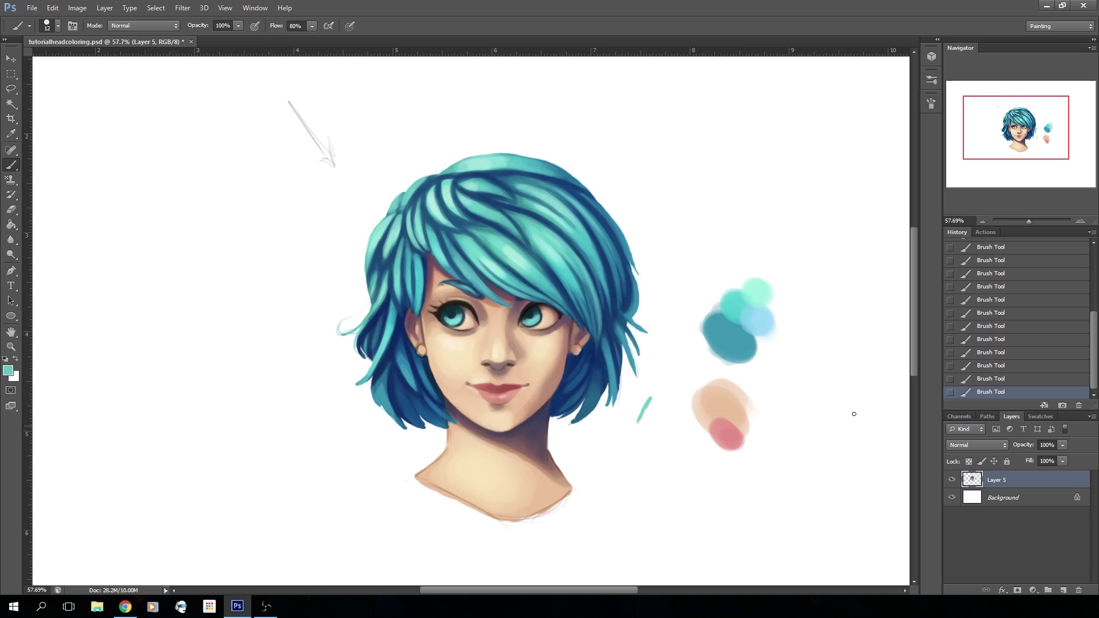
pyautogui.click(972, 380)
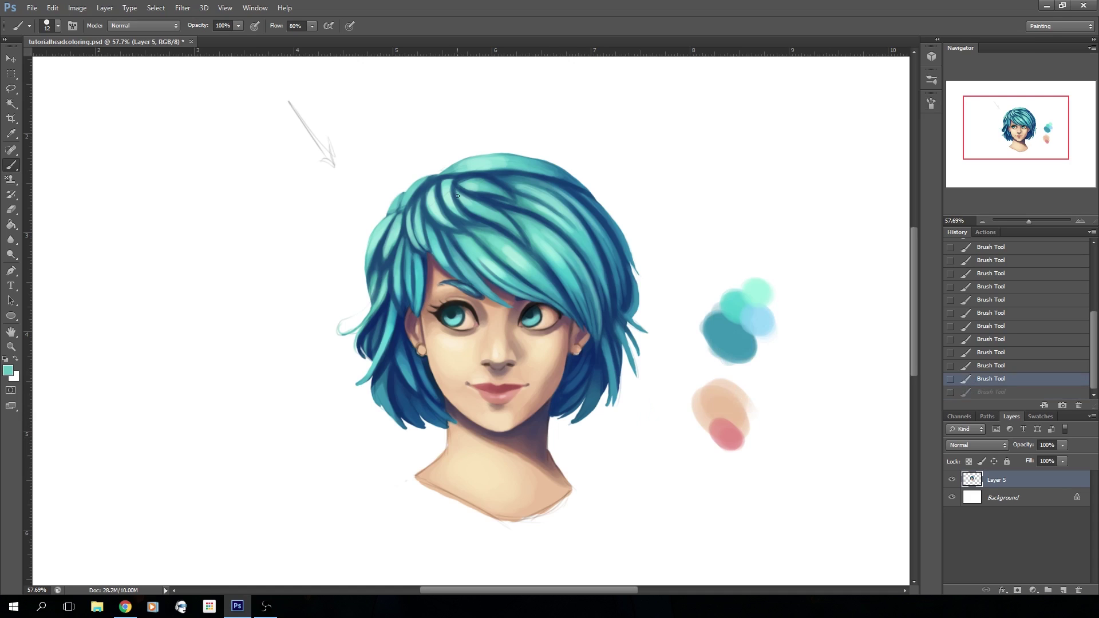
# Touch up the strands on the left part of the fringe with sampled light and mid teals.
pyautogui.moveTo(463, 259); pyautogui.dragTo(467, 266)
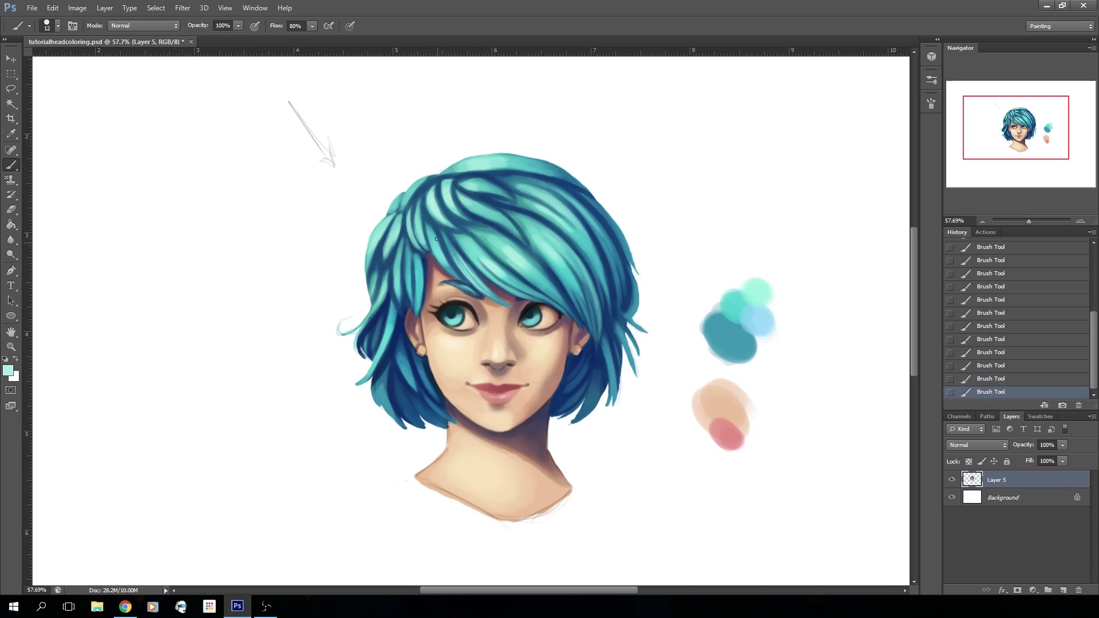
pyautogui.keyDown('alt'); pyautogui.click(422, 222); pyautogui.keyUp('alt')
pyautogui.keyDown('alt'); pyautogui.click(437, 243); pyautogui.keyUp('alt')
pyautogui.keyDown('alt'); pyautogui.click(413, 218); pyautogui.keyUp('alt')
pyautogui.keyDown('alt'); pyautogui.click(419, 190); pyautogui.keyUp('alt')
pyautogui.keyDown('alt'); pyautogui.click(386, 330); pyautogui.keyUp('alt')
# Erase the rough strand ends and the leftover sketch loop at the hair's left edge.
pyautogui.click(12, 209)
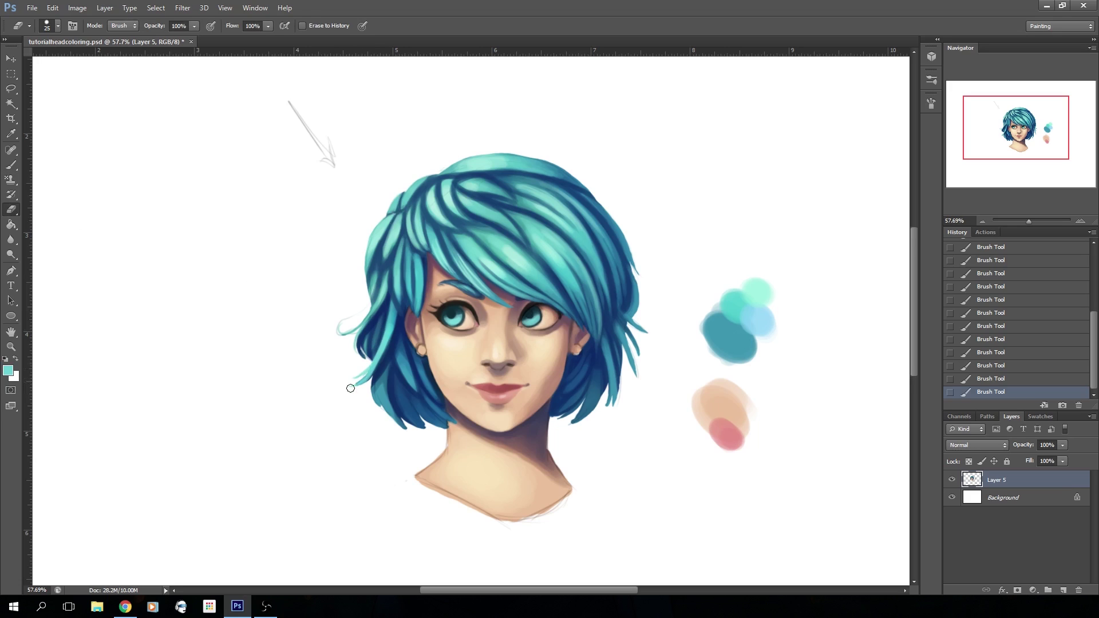
pyautogui.moveTo(369, 381)
pyautogui.mouseDown()
pyautogui.moveTo(350, 389)
pyautogui.moveTo(350, 380)
pyautogui.mouseUp()
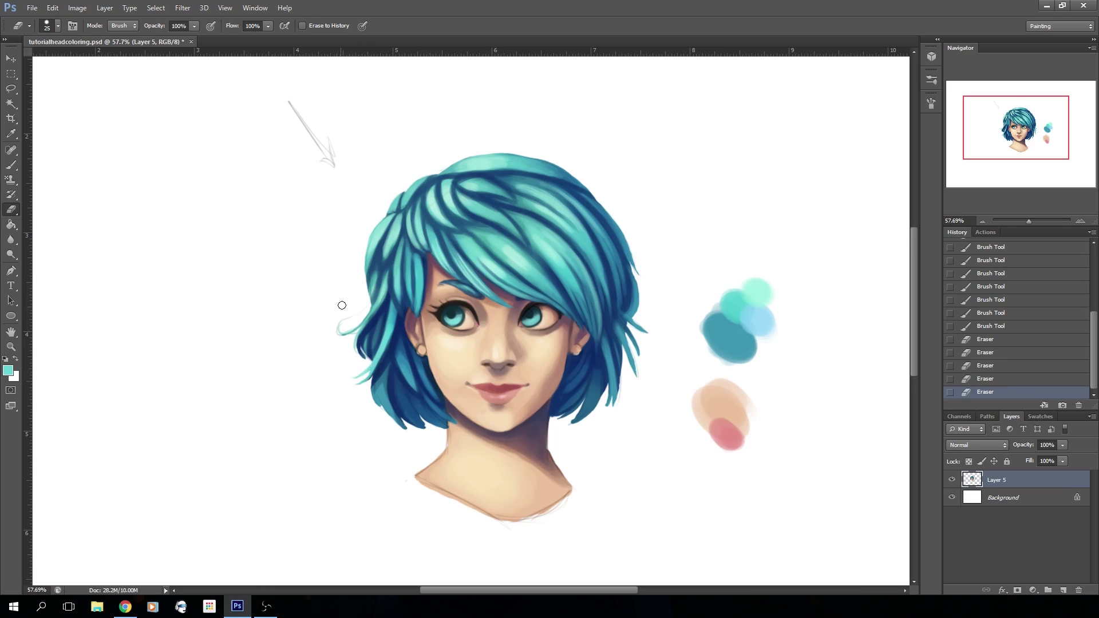
pyautogui.moveTo(339, 324); pyautogui.dragTo(354, 336)
pyautogui.click(352, 334)
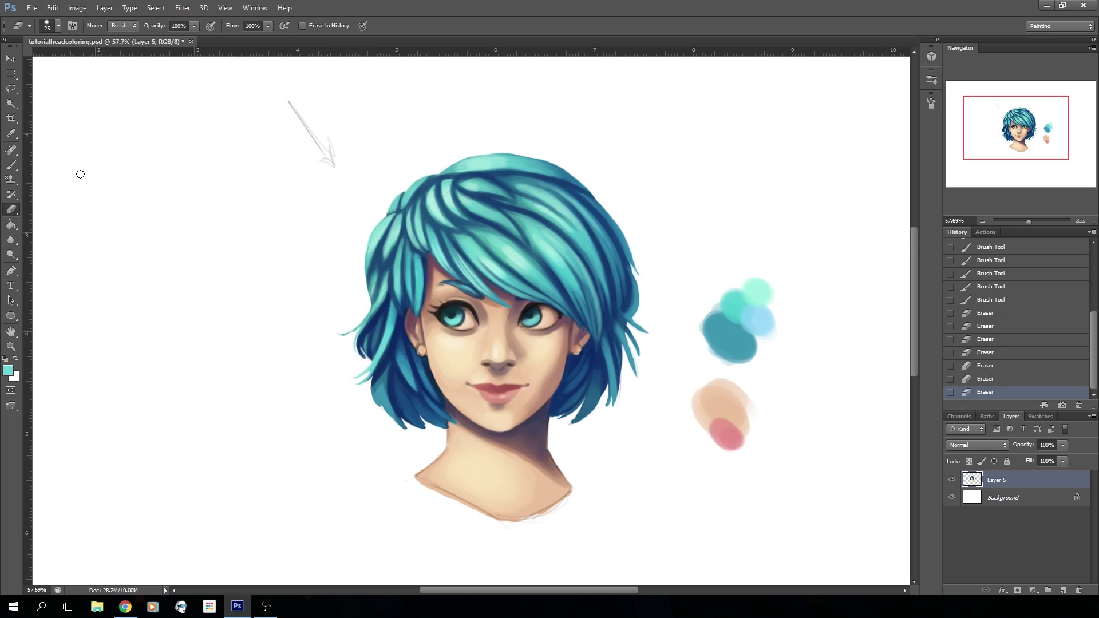
# Repaint the flicked strand tips at the hair's left edge with a sampled teal brush colour.
pyautogui.click(11, 165)
pyautogui.keyDown('alt'); pyautogui.click(364, 319); pyautogui.keyUp('alt')
pyautogui.moveTo(365, 319); pyautogui.dragTo(337, 328)
pyautogui.moveTo(344, 334); pyautogui.dragTo(340, 326)
pyautogui.moveTo(359, 335); pyautogui.dragTo(356, 344)
# Paint small flyaway strands along the hair's right edge with a sampled blue.
pyautogui.moveTo(630, 320); pyautogui.dragTo(652, 326)
pyautogui.keyDown('alt'); pyautogui.click(630, 318); pyautogui.keyUp('alt')
pyautogui.moveTo(637, 324); pyautogui.dragTo(651, 327)
pyautogui.moveTo(631, 261); pyautogui.dragTo(637, 274)
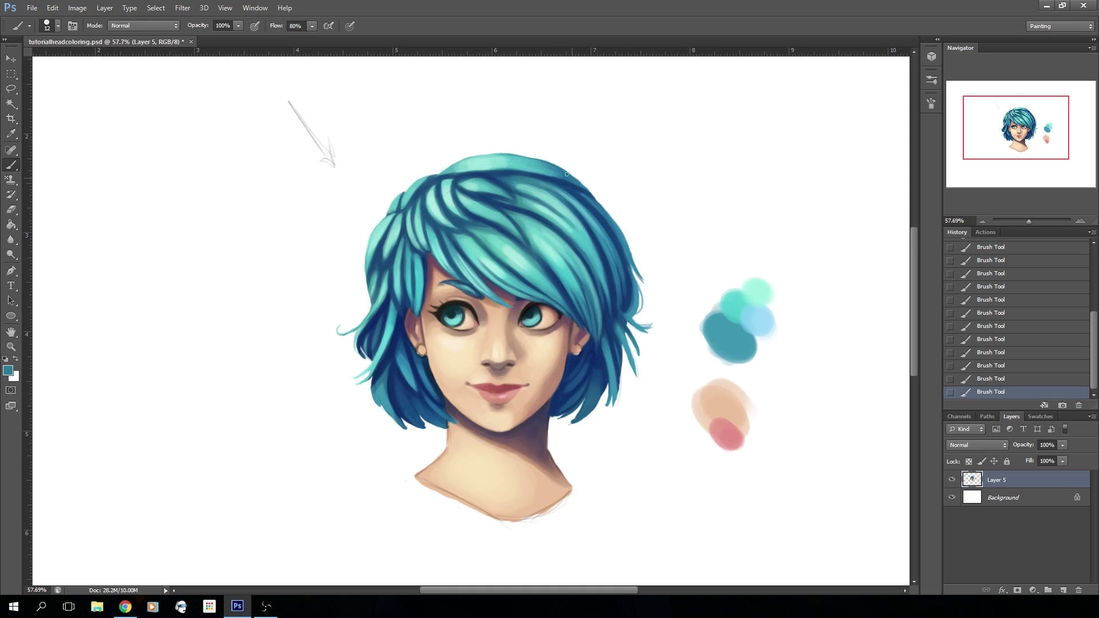
# Refine the hair's upper right outline at the crown with sampled blue tones.
pyautogui.moveTo(552, 165); pyautogui.dragTo(593, 191)
pyautogui.keyDown('alt'); pyautogui.click(586, 191); pyautogui.keyUp('alt')
pyautogui.keyDown('alt'); pyautogui.click(580, 185); pyautogui.keyUp('alt')
# Paint and refine strands along the hair's outer left side and lower left locks with sampled teal tones.
pyautogui.keyDown('alt'); pyautogui.click(385, 219); pyautogui.keyUp('alt')
pyautogui.moveTo(374, 228); pyautogui.dragTo(364, 253)
pyautogui.keyDown('alt'); pyautogui.click(373, 284); pyautogui.keyUp('alt')
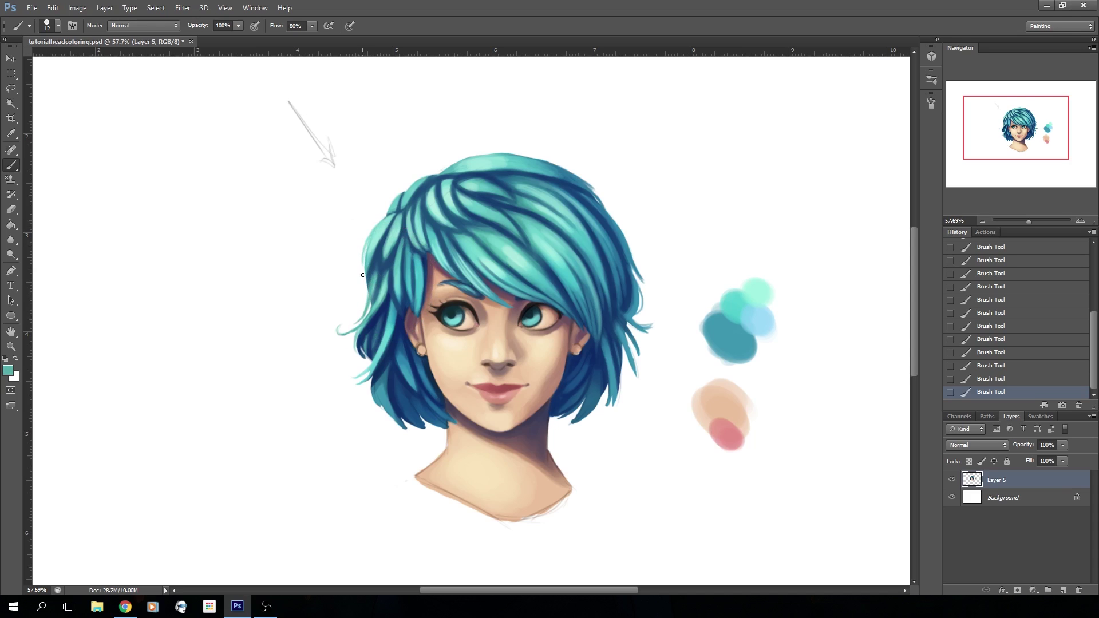
pyautogui.keyDown('alt'); pyautogui.click(375, 390); pyautogui.keyUp('alt')
pyautogui.keyDown('alt'); pyautogui.click(404, 408); pyautogui.keyUp('alt')
# Erase the rough strand ends at the hair's lower right edge beside the neck.
pyautogui.keyDown('alt'); pyautogui.click(569, 421); pyautogui.keyUp('alt')
pyautogui.press('e')
pyautogui.moveTo(570, 426); pyautogui.dragTo(563, 420)
pyautogui.moveTo(572, 426); pyautogui.dragTo(566, 417)
# Paint thin strands along the hair's lower right edge with blue tones sampled from the nearby hair.
pyautogui.click(10, 167)
pyautogui.keyDown('alt'); pyautogui.click(612, 378); pyautogui.keyUp('alt')
pyautogui.moveTo(613, 385); pyautogui.dragTo(606, 405)
pyautogui.moveTo(611, 389)
pyautogui.mouseDown()
pyautogui.moveTo(600, 414)
pyautogui.moveTo(613, 387)
pyautogui.moveTo(618, 400)
pyautogui.mouseUp()
pyautogui.moveTo(620, 375); pyautogui.dragTo(618, 406)
pyautogui.keyDown('alt'); pyautogui.click(622, 336); pyautogui.keyUp('alt')
pyautogui.moveTo(624, 329); pyautogui.dragTo(637, 365)
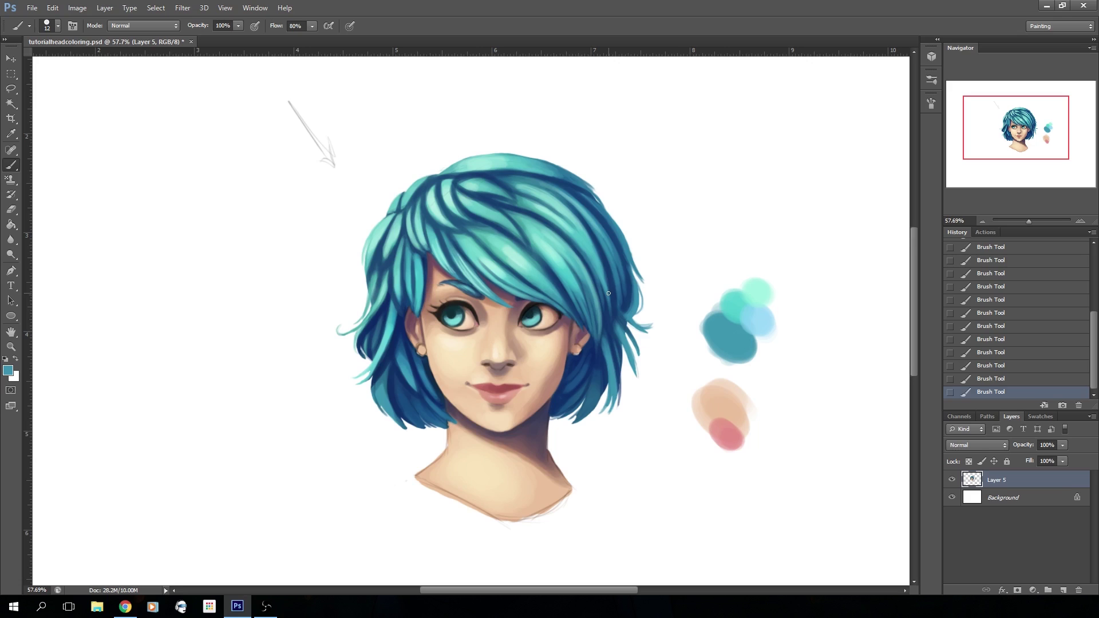
# Touch up the fringe strands with light teal tones sampled from the hair.
pyautogui.keyDown('alt'); pyautogui.click(421, 263); pyautogui.keyUp('alt')
pyautogui.keyDown('alt'); pyautogui.click(479, 257); pyautogui.keyUp('alt')
pyautogui.keyDown('alt'); pyautogui.click(529, 269); pyautogui.keyUp('alt')
pyautogui.keyDown('alt'); pyautogui.click(530, 263); pyautogui.keyUp('alt')
pyautogui.keyDown('alt'); pyautogui.click(527, 265); pyautogui.keyUp('alt')
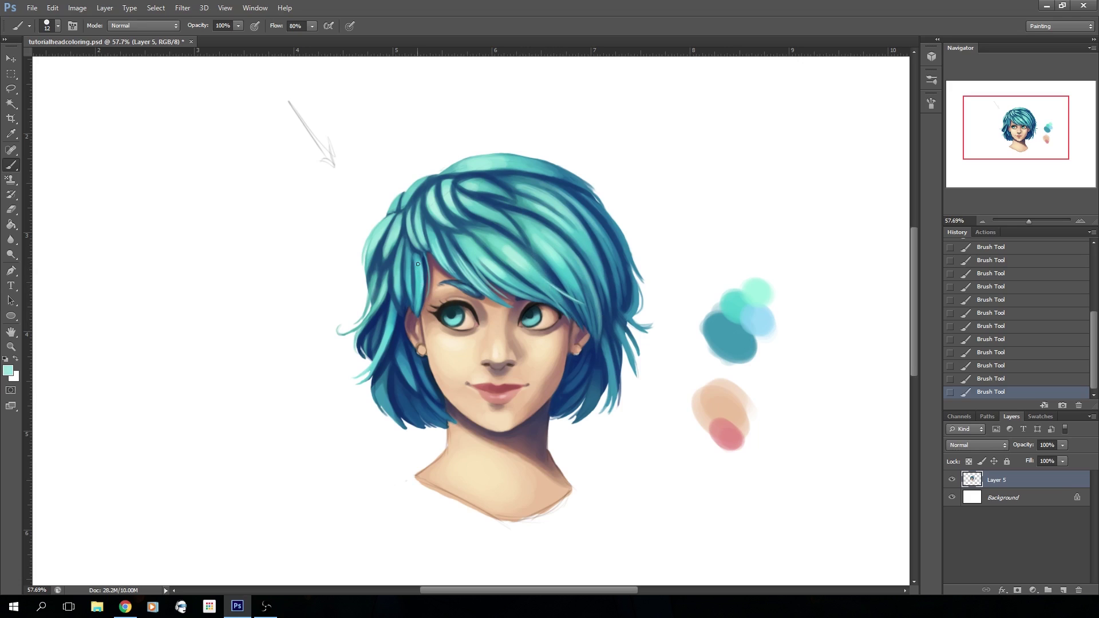
# Choose a paler mint and paint highlights on the crown and fringe with a 26 px brush, comparing before and after the last strokes.
pyautogui.click(8, 370)
pyautogui.moveTo(221, 235); pyautogui.dragTo(201, 228)
pyautogui.click(448, 217)
pyautogui.click(57, 26)
pyautogui.press('Return')
pyautogui.moveTo(503, 253)
pyautogui.mouseDown()
pyautogui.moveTo(496, 218)
pyautogui.moveTo(508, 225)
pyautogui.mouseUp()
pyautogui.moveTo(554, 255); pyautogui.dragTo(539, 242)
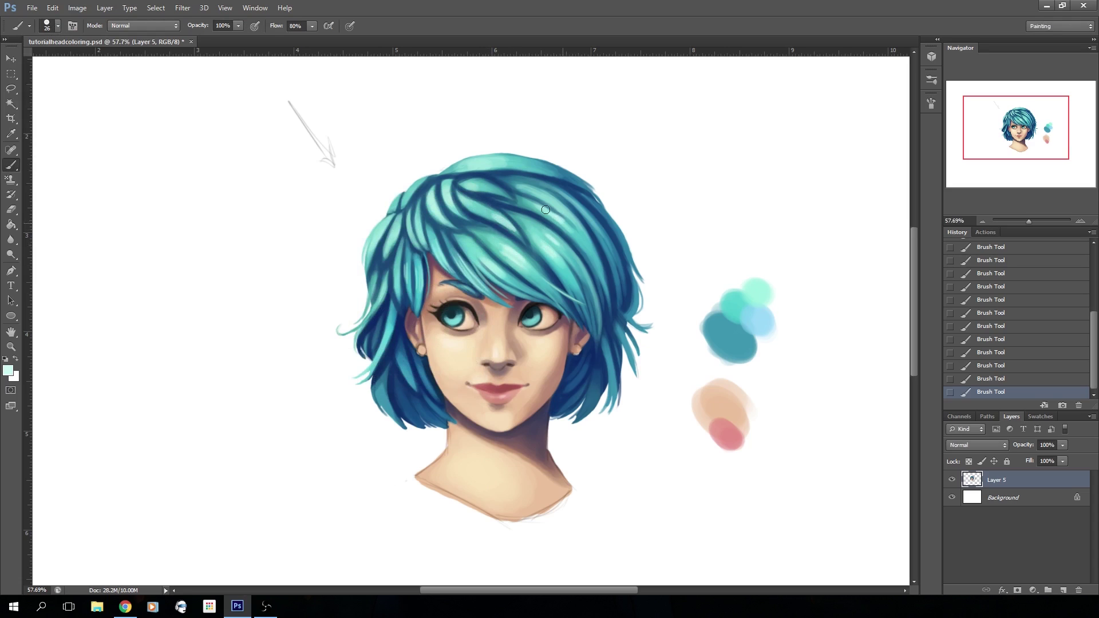
pyautogui.hotkey('ctrl', 'alt', 'z')
pyautogui.hotkey('ctrl', 'alt', 'z')
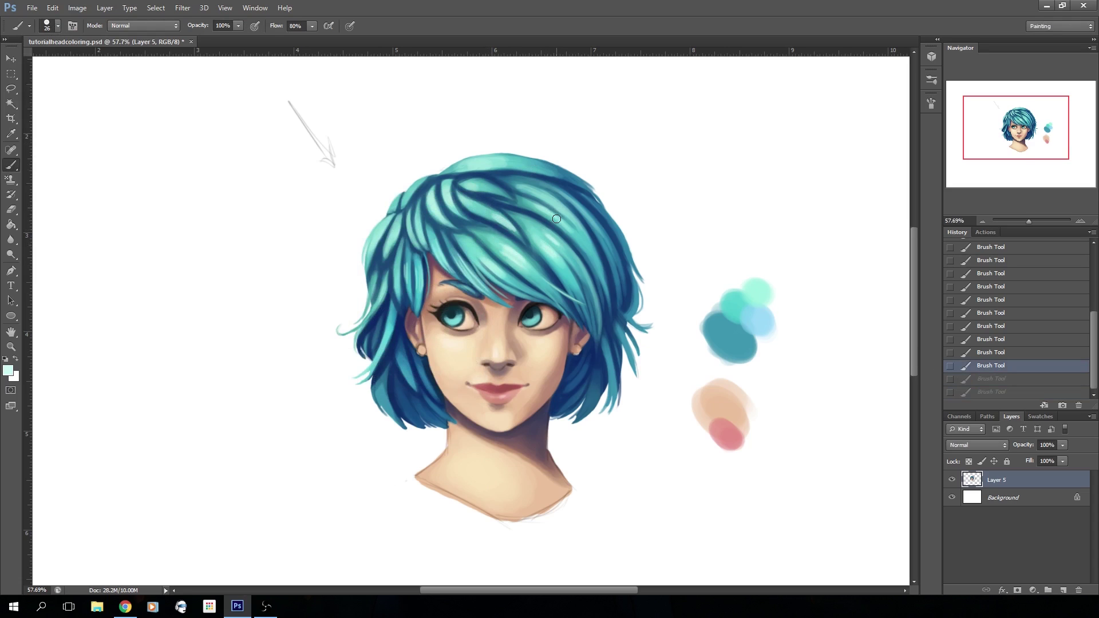
pyautogui.hotkey('ctrl', 'shift', 'z')
pyautogui.hotkey('ctrl', 'shift', 'z')
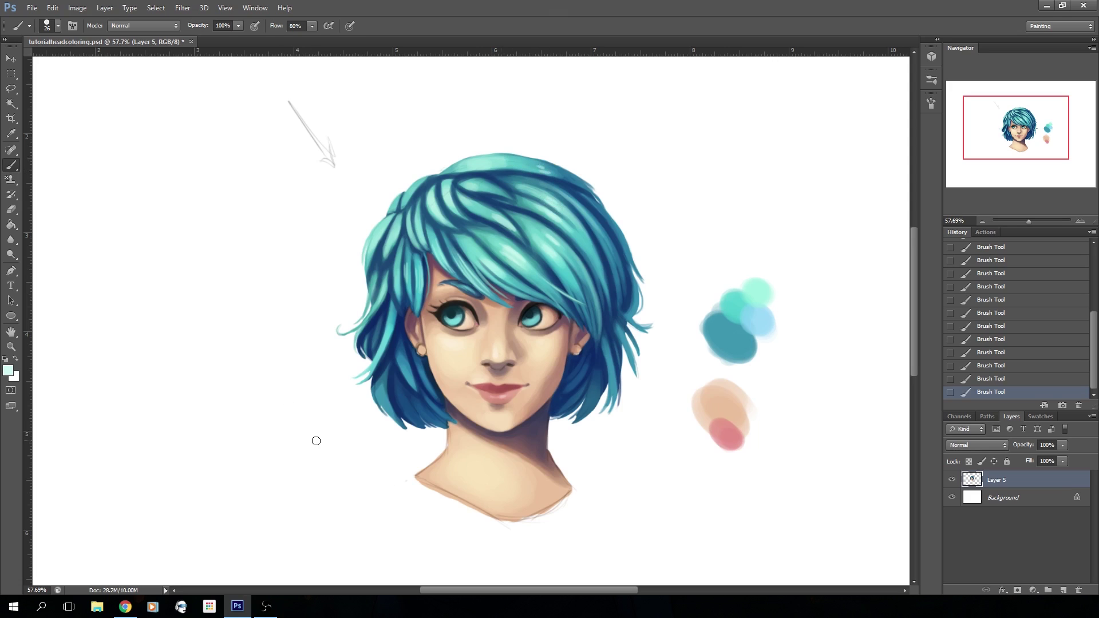
# Add pale highlights to the left side locks and blend the fringe highlights with sampled light teal.
pyautogui.moveTo(422, 273)
pyautogui.mouseDown()
pyautogui.moveTo(420, 293)
pyautogui.moveTo(407, 277)
pyautogui.moveTo(396, 285)
pyautogui.mouseUp()
pyautogui.moveTo(395, 223); pyautogui.dragTo(392, 242)
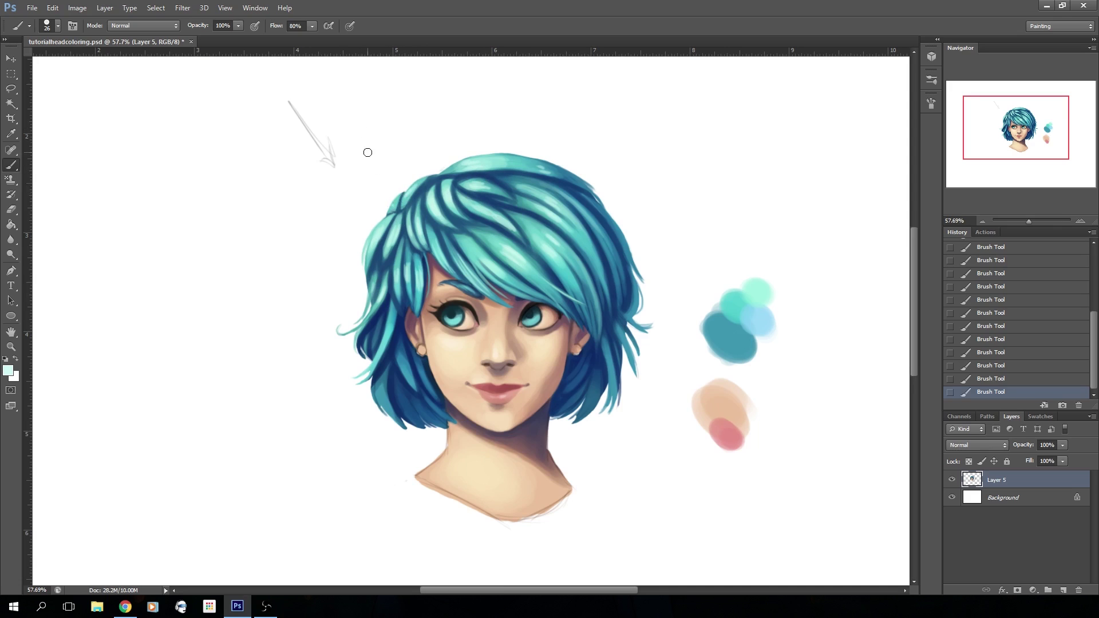
pyautogui.keyDown('alt'); pyautogui.click(487, 263); pyautogui.keyUp('alt')
pyautogui.moveTo(516, 246)
pyautogui.mouseDown()
pyautogui.moveTo(484, 233)
pyautogui.moveTo(519, 263)
pyautogui.moveTo(563, 271)
pyautogui.mouseUp()
pyautogui.keyDown('alt'); pyautogui.click(492, 246); pyautogui.keyUp('alt')
pyautogui.keyDown('alt'); pyautogui.click(550, 252); pyautogui.keyUp('alt')
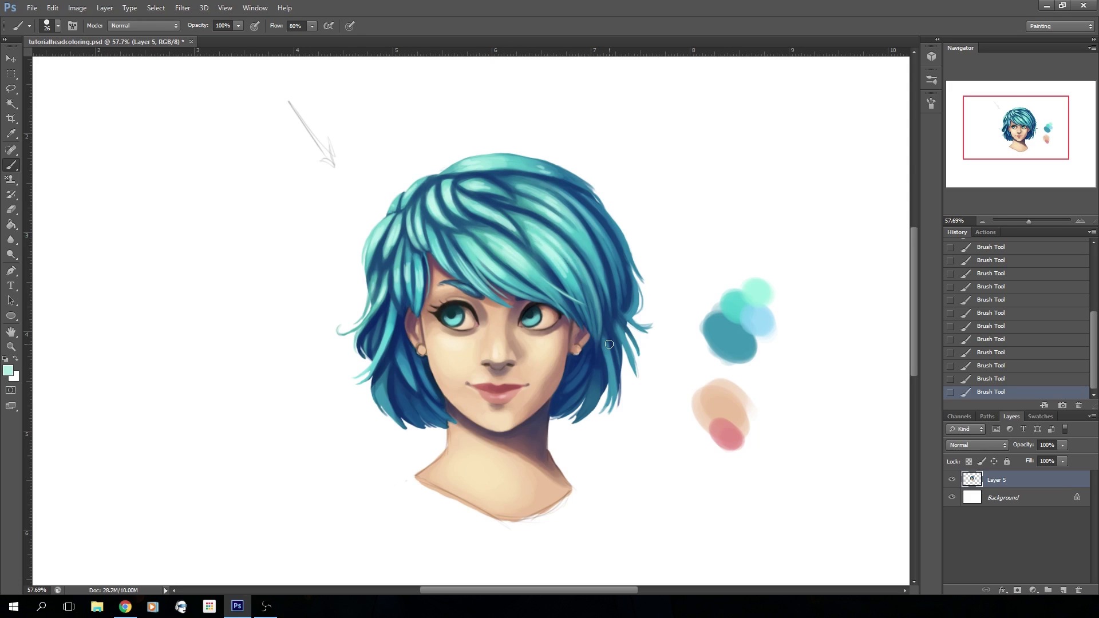
# Sample teal tones from the left locks and fringe, and compare the last highlight strokes by undoing and redoing them.
pyautogui.keyDown('alt'); pyautogui.click(407, 265); pyautogui.keyUp('alt')
pyautogui.keyDown('alt'); pyautogui.click(485, 250); pyautogui.keyUp('alt')
pyautogui.hotkey('ctrl', 'alt', 'z')
pyautogui.hotkey('ctrl', 'alt', 'z')
pyautogui.hotkey('ctrl', 'shift', 'z')
pyautogui.hotkey('ctrl', 'shift', 'z')
# Paint soft light teal highlights down the locks in front of the left ear using sampled hair colours.
pyautogui.keyDown('alt'); pyautogui.click(410, 266); pyautogui.keyUp('alt')
pyautogui.keyDown('alt'); pyautogui.click(406, 255); pyautogui.keyUp('alt')
pyautogui.keyDown('alt'); pyautogui.click(461, 233); pyautogui.keyUp('alt')
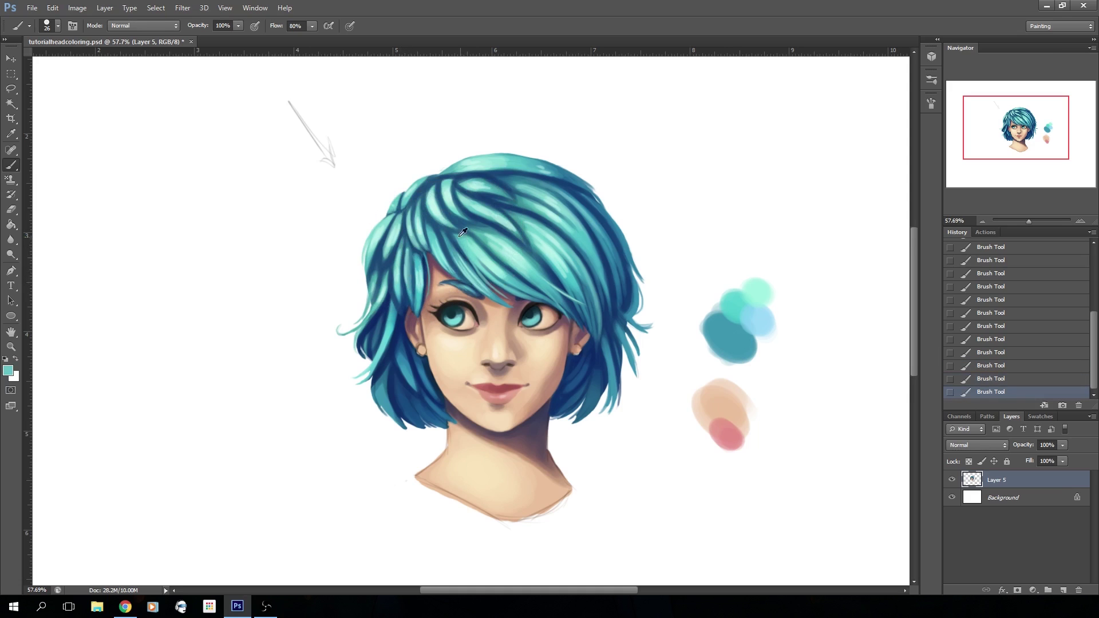
pyautogui.keyDown('alt'); pyautogui.click(406, 233); pyautogui.keyUp('alt')
pyautogui.keyDown('alt'); pyautogui.click(410, 268); pyautogui.keyUp('alt')
pyautogui.keyDown('alt'); pyautogui.click(403, 282); pyautogui.keyUp('alt')
pyautogui.keyDown('alt'); pyautogui.click(406, 268); pyautogui.keyUp('alt')
pyautogui.moveTo(397, 282); pyautogui.dragTo(399, 325)
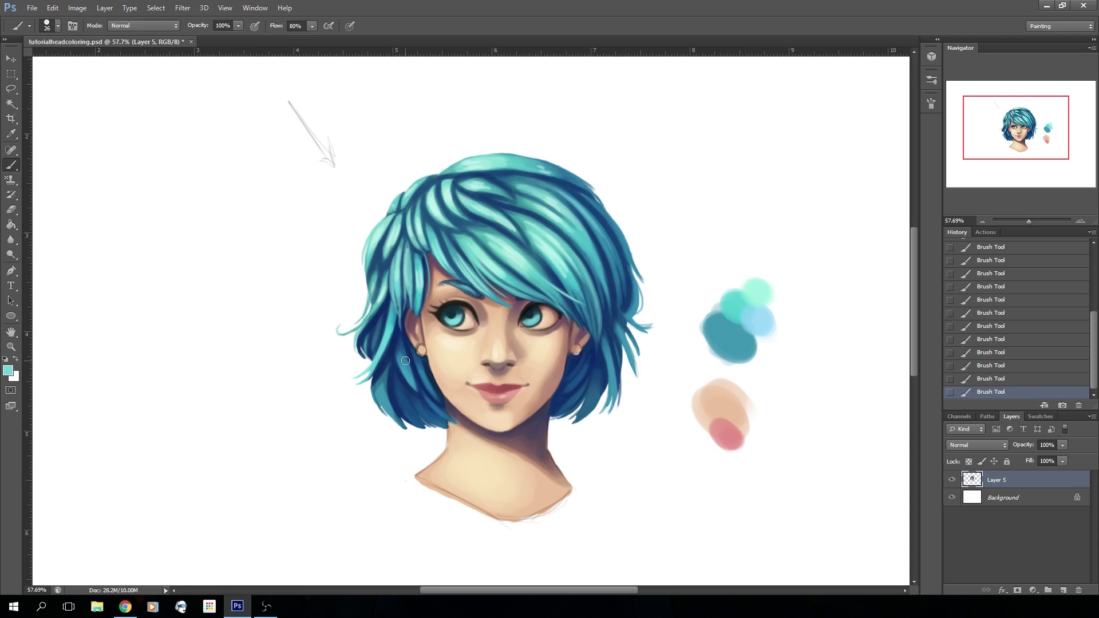
# Step back through the recent brush strokes in the history and repaint the highlights on the left locks.
pyautogui.click(973, 339)
pyautogui.click(971, 324)
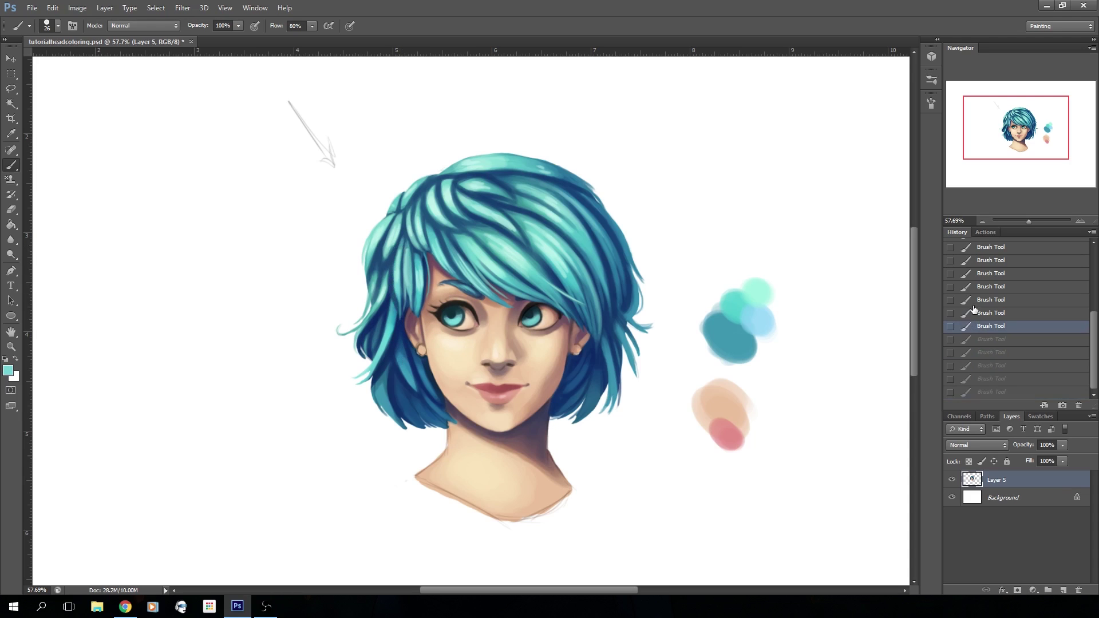
pyautogui.click(973, 312)
pyautogui.moveTo(395, 259); pyautogui.dragTo(399, 305)
pyautogui.moveTo(402, 239); pyautogui.dragTo(394, 264)
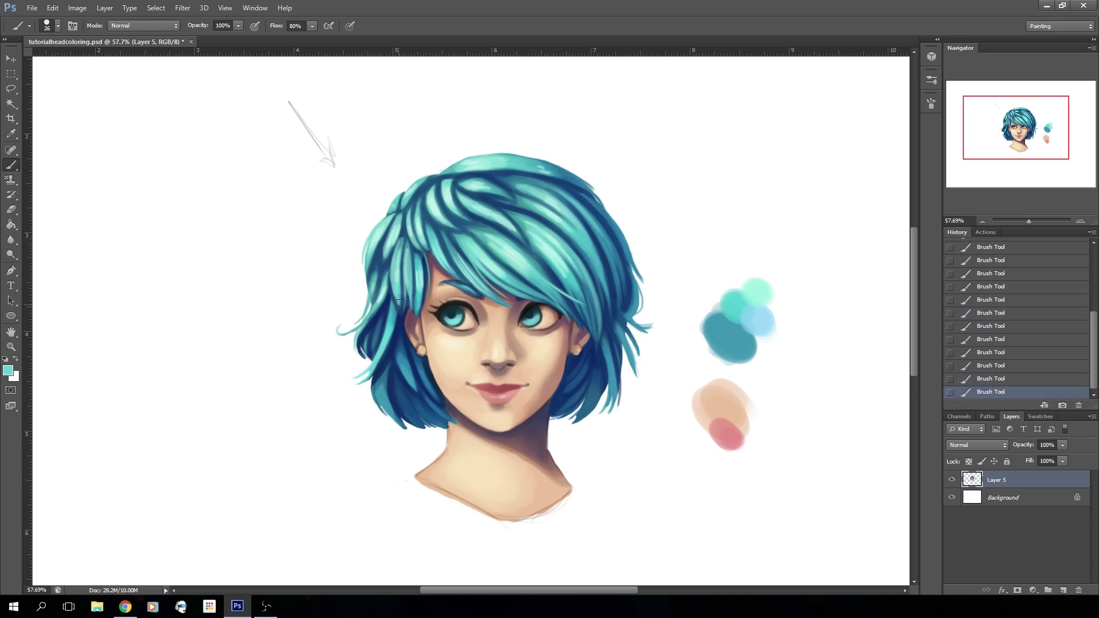
# Blend the upper left locks into the surrounding hair with sampled teal tones.
pyautogui.keyDown('alt'); pyautogui.click(395, 237); pyautogui.keyUp('alt')
pyautogui.keyDown('alt'); pyautogui.click(387, 245); pyautogui.keyUp('alt')
pyautogui.keyDown('alt'); pyautogui.click(393, 246); pyautogui.keyUp('alt')
pyautogui.keyDown('alt'); pyautogui.click(470, 264); pyautogui.keyUp('alt')
# Paint white catchlights in both eyes and add a small glint to the left iris with a 12 px brush.
pyautogui.keyDown('alt'); pyautogui.click(316, 271); pyautogui.keyUp('alt')
pyautogui.moveTo(1030, 220); pyautogui.dragTo(1031, 218)
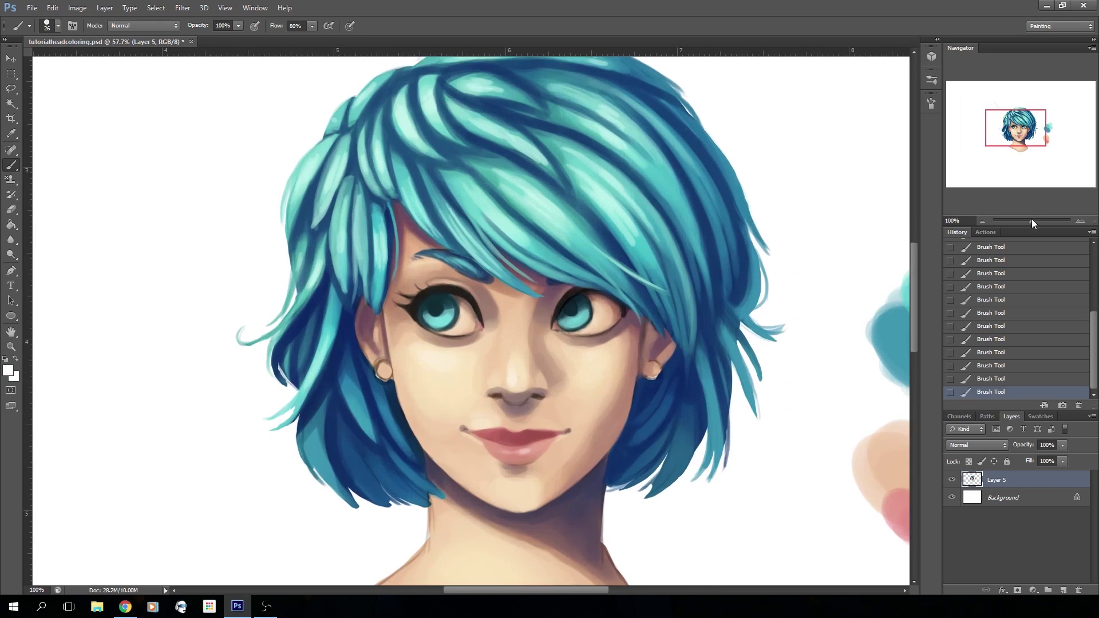
pyautogui.click(577, 307)
pyautogui.click(440, 305)
pyautogui.click(441, 305)
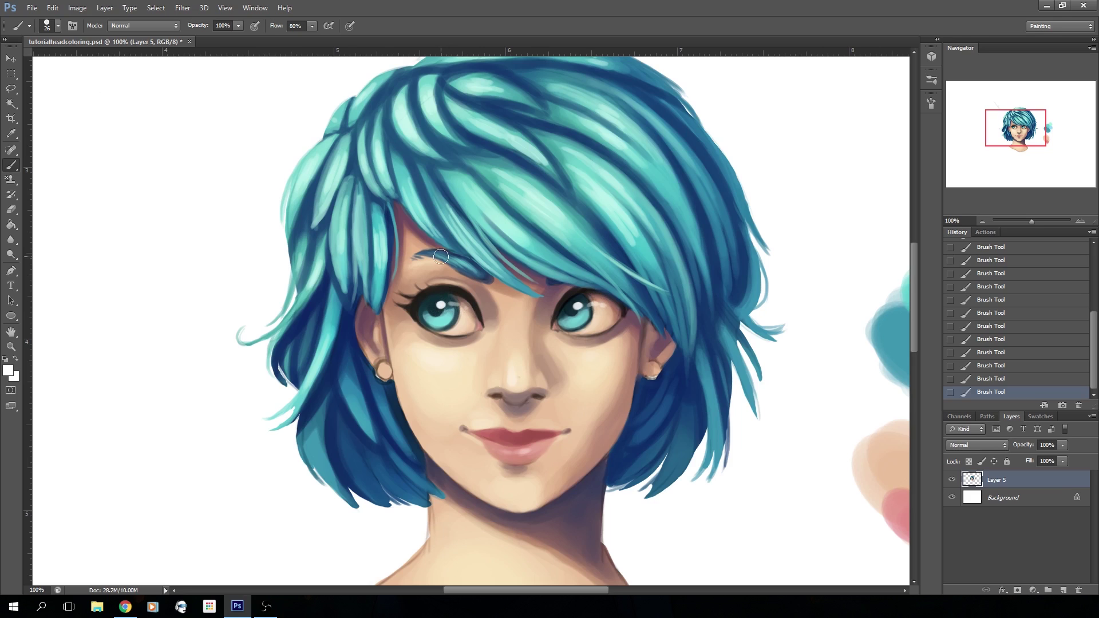
pyautogui.click(53, 32)
pyautogui.moveTo(31, 62); pyautogui.dragTo(26, 64)
pyautogui.click(426, 321)
# Paint both earrings as solid red balls with a 25 px brush, using a red sampled from the lips.
pyautogui.keyDown('alt'); pyautogui.click(389, 394); pyautogui.keyUp('alt')
pyautogui.keyDown('alt'); pyautogui.click(507, 440); pyautogui.keyUp('alt')
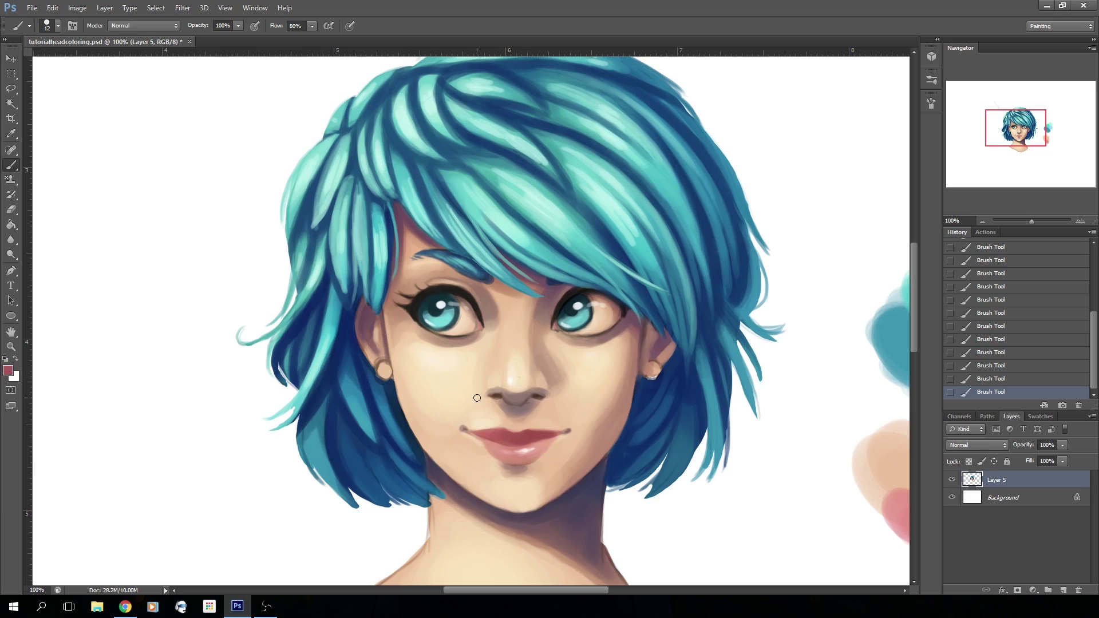
pyautogui.click(57, 26)
pyautogui.click(379, 360)
pyautogui.moveTo(649, 370); pyautogui.dragTo(647, 372)
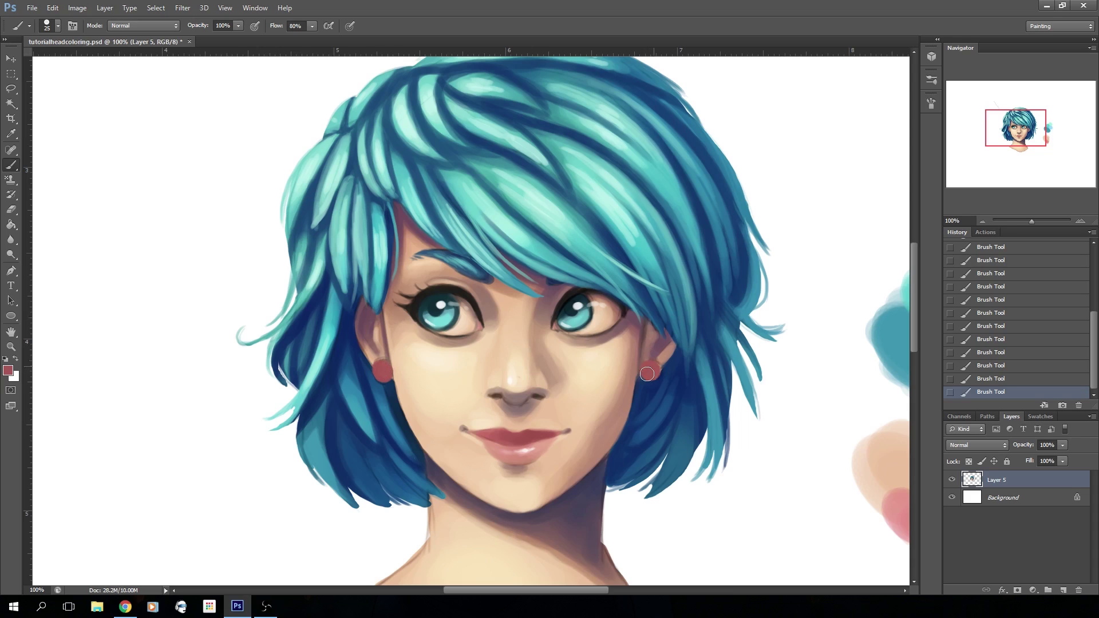
pyautogui.moveTo(377, 361); pyautogui.dragTo(380, 369)
# Pick a lighter coral red, add rounded highlights to both earrings, and touch up the lower lip with sampled pink.
pyautogui.click(8, 370)
pyautogui.click(239, 249)
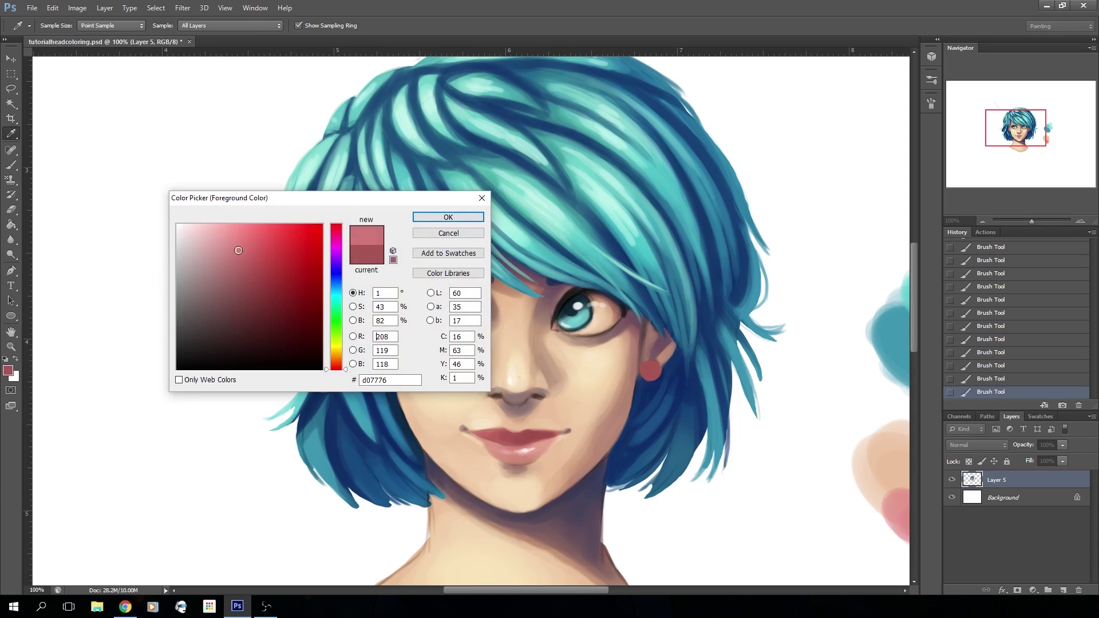
pyautogui.click(336, 364)
pyautogui.click(424, 216)
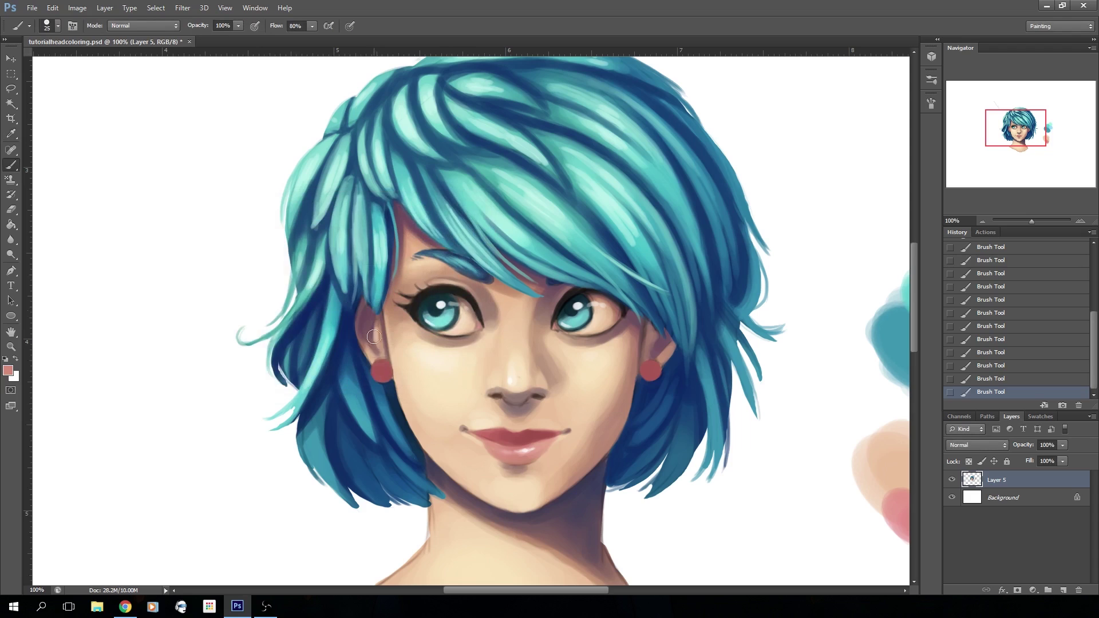
pyautogui.moveTo(650, 368); pyautogui.dragTo(653, 369)
pyautogui.keyDown('alt'); pyautogui.click(647, 368); pyautogui.keyUp('alt')
pyautogui.keyDown('alt'); pyautogui.click(384, 366); pyautogui.keyUp('alt')
pyautogui.moveTo(384, 367); pyautogui.dragTo(378, 371)
pyautogui.keyDown('alt'); pyautogui.click(517, 452); pyautogui.keyUp('alt')
pyautogui.keyDown('alt'); pyautogui.click(528, 444); pyautogui.keyUp('alt')
# Erase the leftover sketch outline along the lower edge of the neck and shoulders.
pyautogui.click(1027, 222)
pyautogui.moveTo(1027, 224); pyautogui.dragTo(1029, 224)
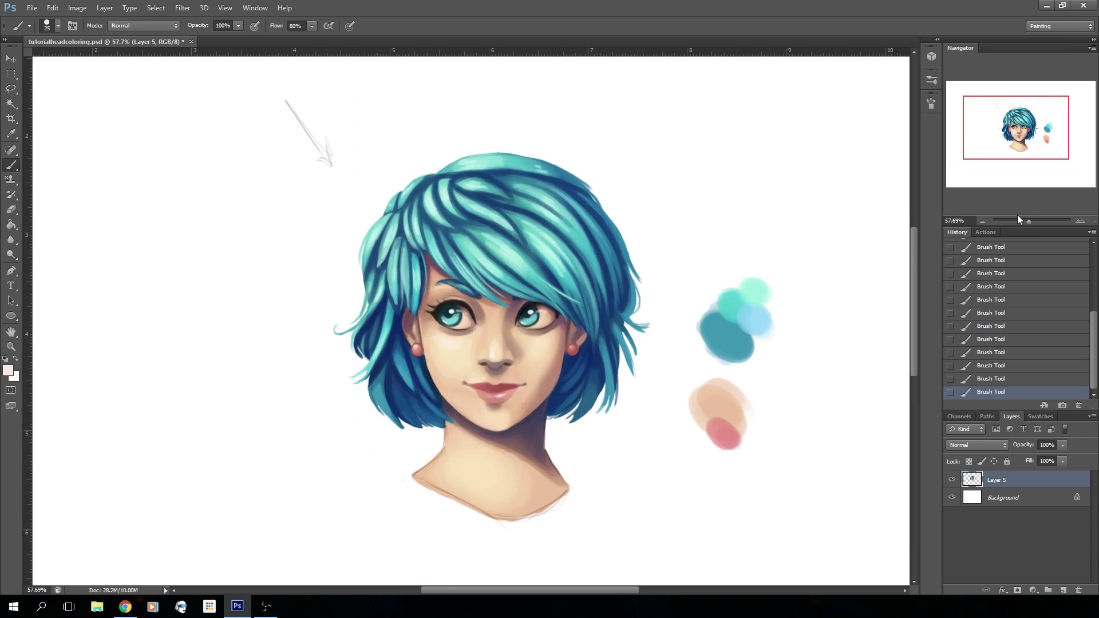
pyautogui.click(11, 210)
pyautogui.moveTo(441, 431)
pyautogui.mouseDown()
pyautogui.moveTo(438, 452)
pyautogui.moveTo(405, 480)
pyautogui.mouseUp()
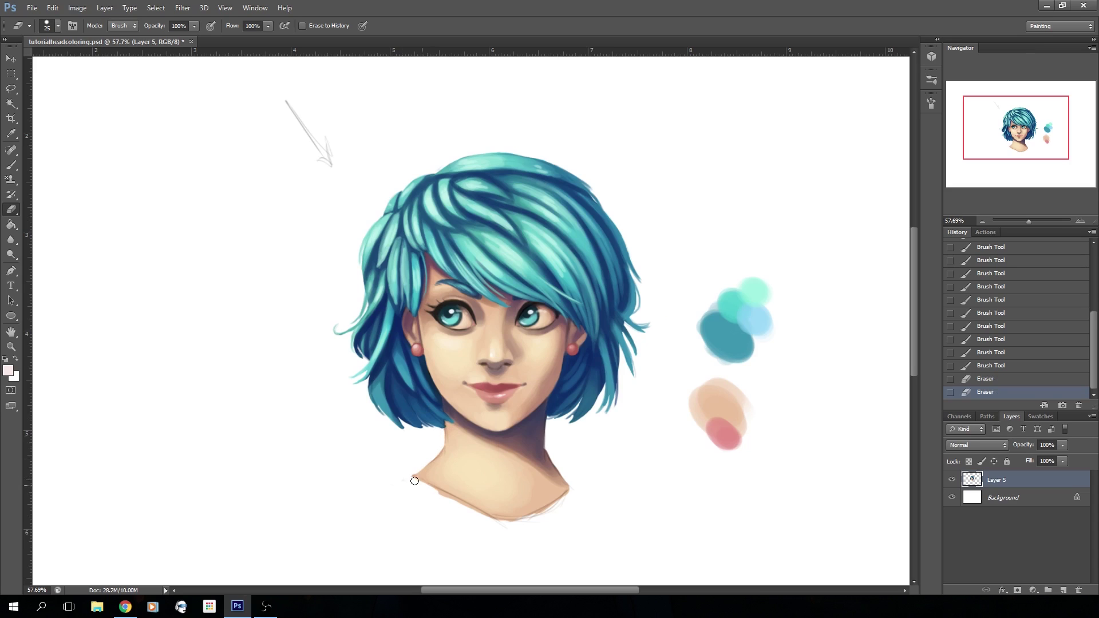
pyautogui.moveTo(484, 515)
pyautogui.mouseDown()
pyautogui.moveTo(518, 518)
pyautogui.moveTo(571, 483)
pyautogui.mouseUp()
pyautogui.moveTo(486, 517)
pyautogui.mouseDown()
pyautogui.moveTo(530, 520)
pyautogui.moveTo(572, 486)
pyautogui.mouseUp()
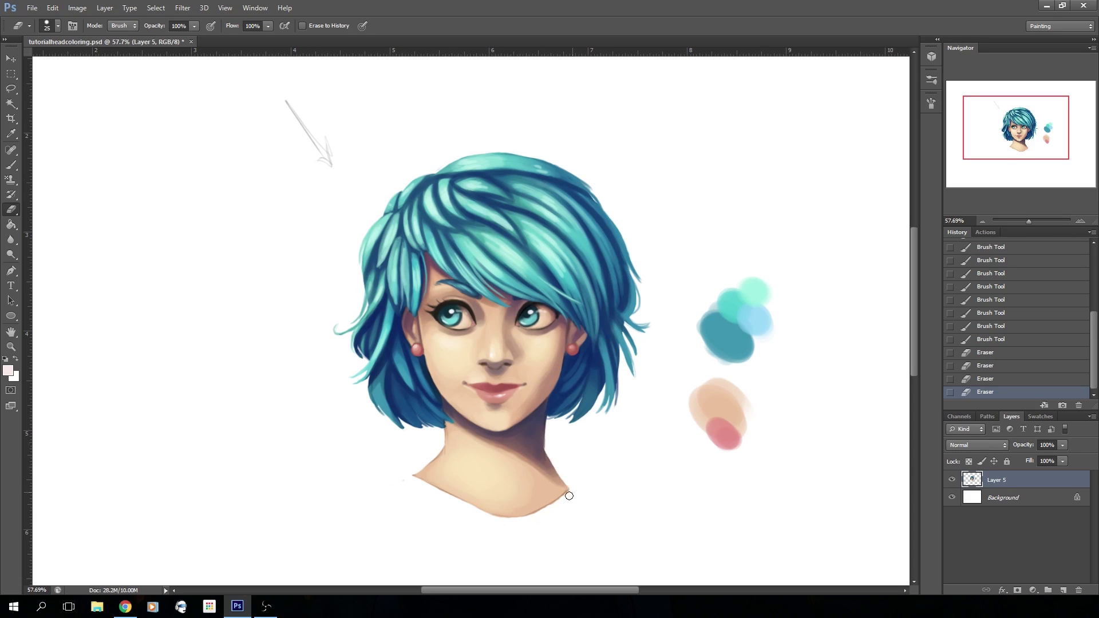
pyautogui.moveTo(557, 506); pyautogui.dragTo(568, 494)
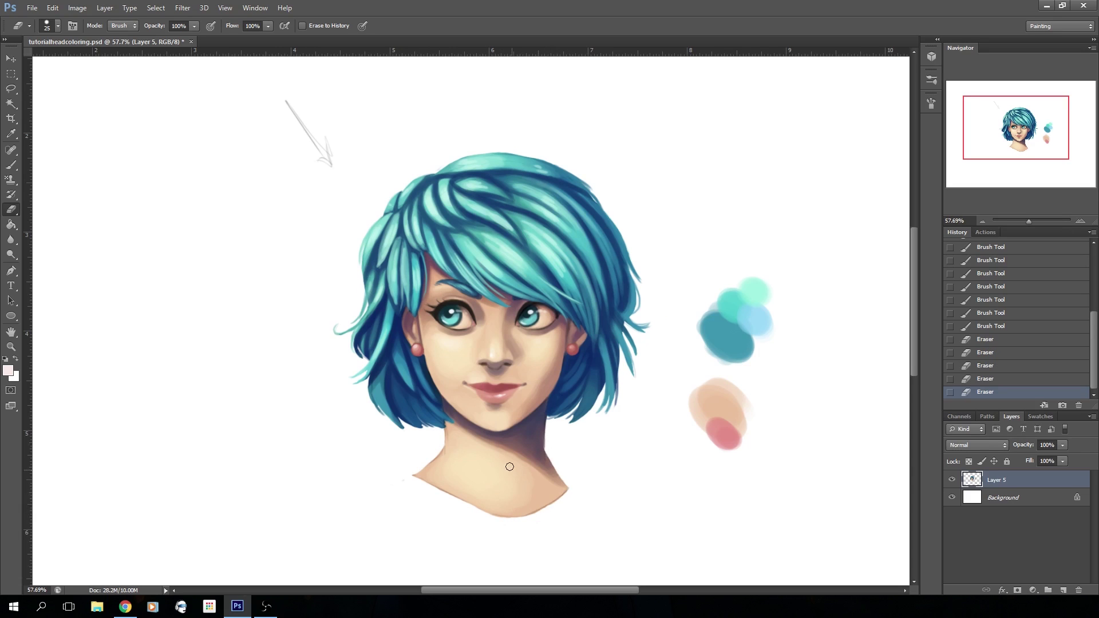
# Clean up both sides of the neck and the shoulder tips with the Eraser.
pyautogui.click(540, 517)
pyautogui.moveTo(436, 448)
pyautogui.mouseDown()
pyautogui.moveTo(418, 471)
pyautogui.moveTo(422, 449)
pyautogui.mouseUp()
pyautogui.click(442, 448)
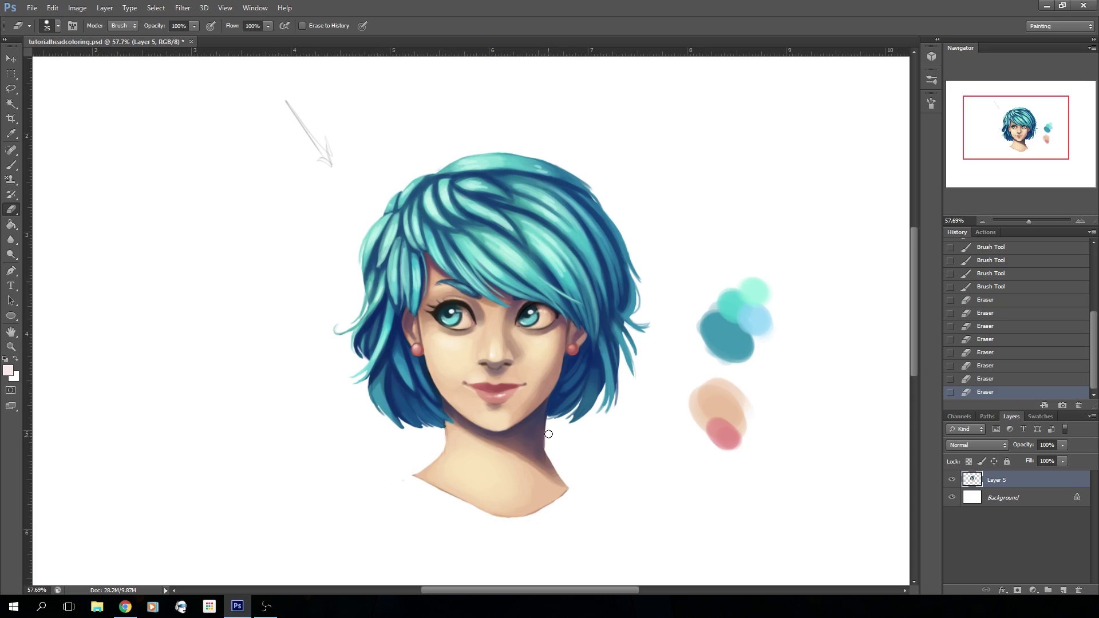
pyautogui.moveTo(554, 461); pyautogui.dragTo(570, 486)
pyautogui.click(519, 517)
pyautogui.moveTo(414, 481); pyautogui.dragTo(403, 478)
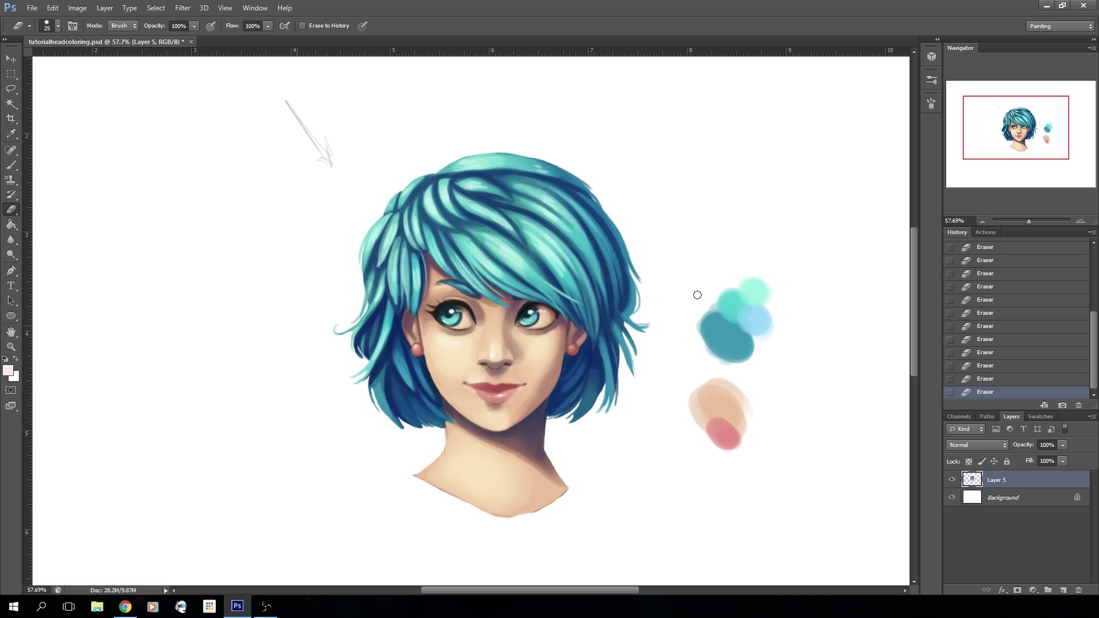
pyautogui.moveTo(1021, 142); pyautogui.dragTo(1026, 145)
pyautogui.moveTo(1029, 220); pyautogui.dragTo(1031, 220)
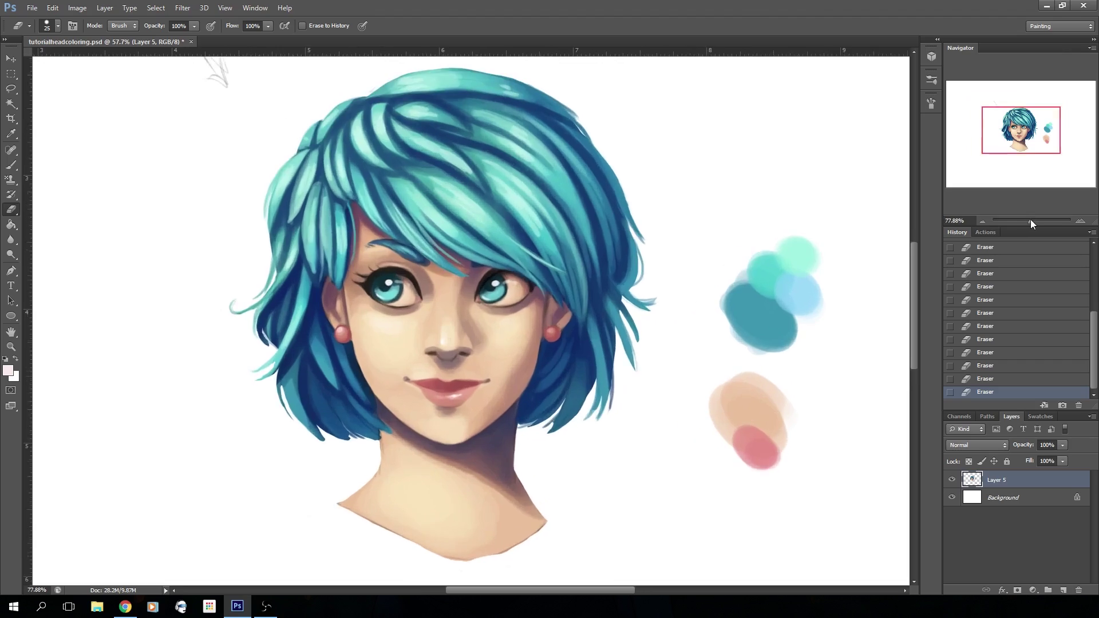